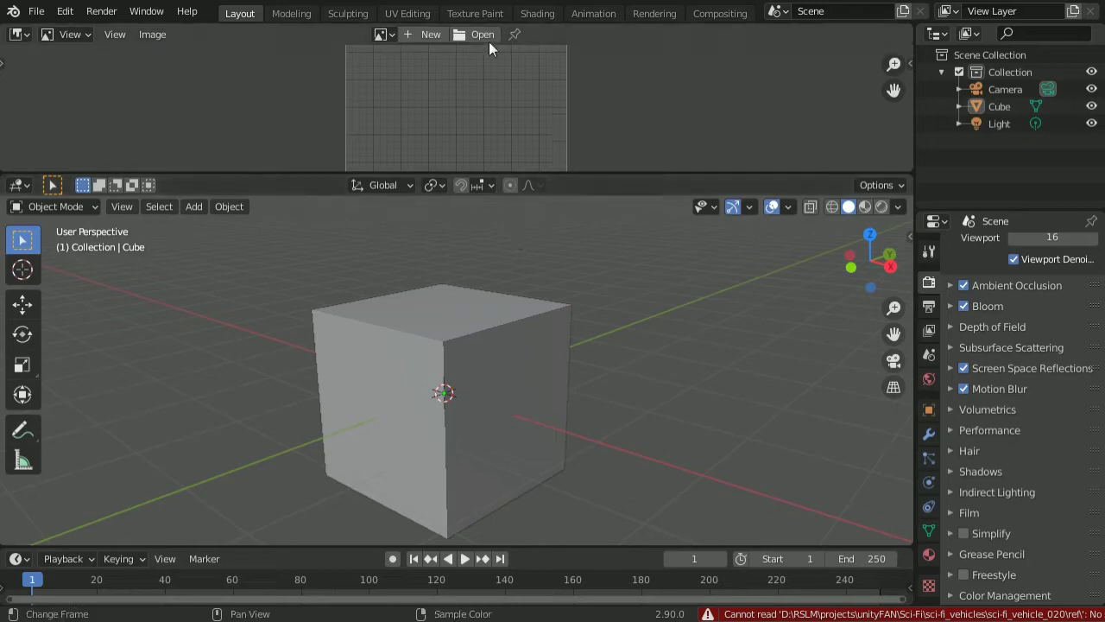
Open the Image Editor's file browser at the unityFAN favourite folder.
click(483, 36)
click(198, 422)
scroll(594, 436, down, 5)
scroll(596, 433, up, 2)
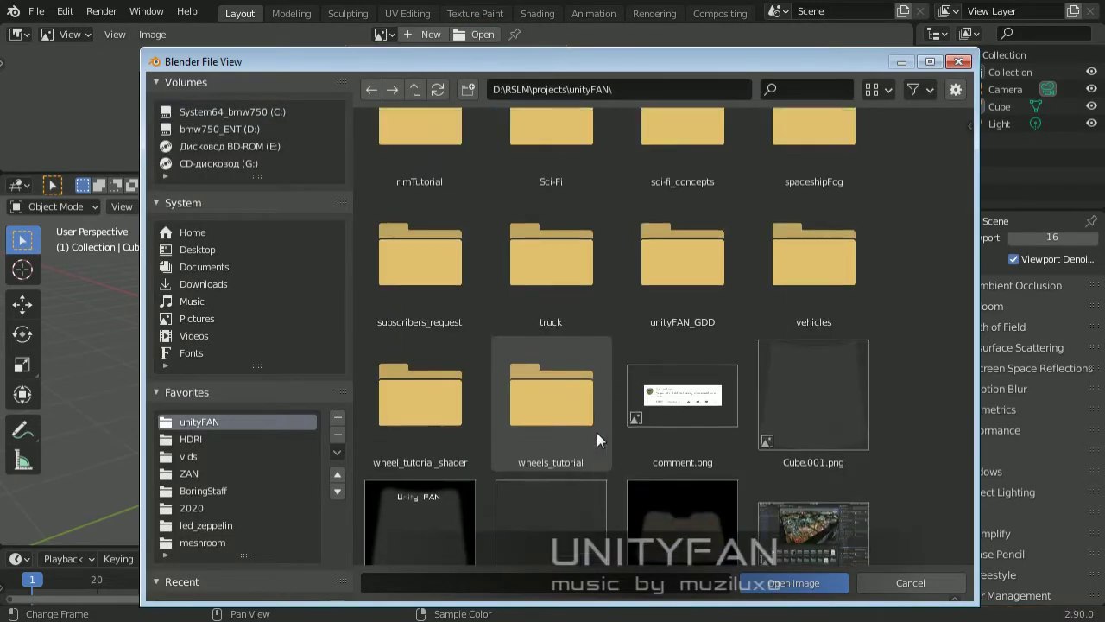
scroll(604, 389, up, 2)
scroll(641, 348, up, 2)
Browse Sci-Fi > sci-fi_vehicles > ref and open IMG_20200913_145451.jpg as reference.
double_click(550, 423)
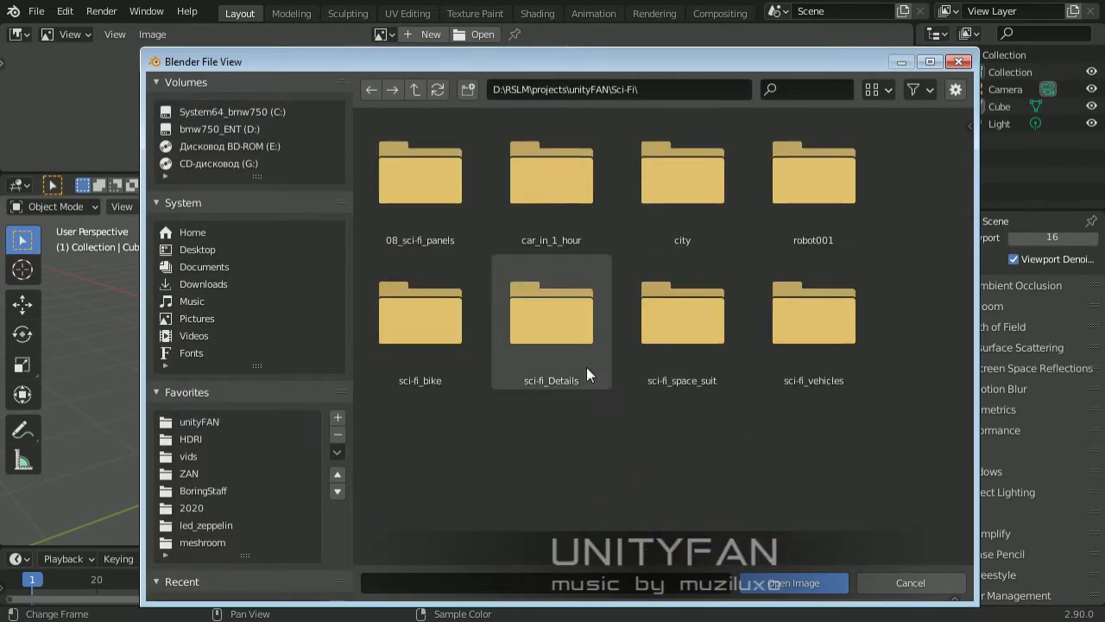
double_click(813, 319)
double_click(676, 419)
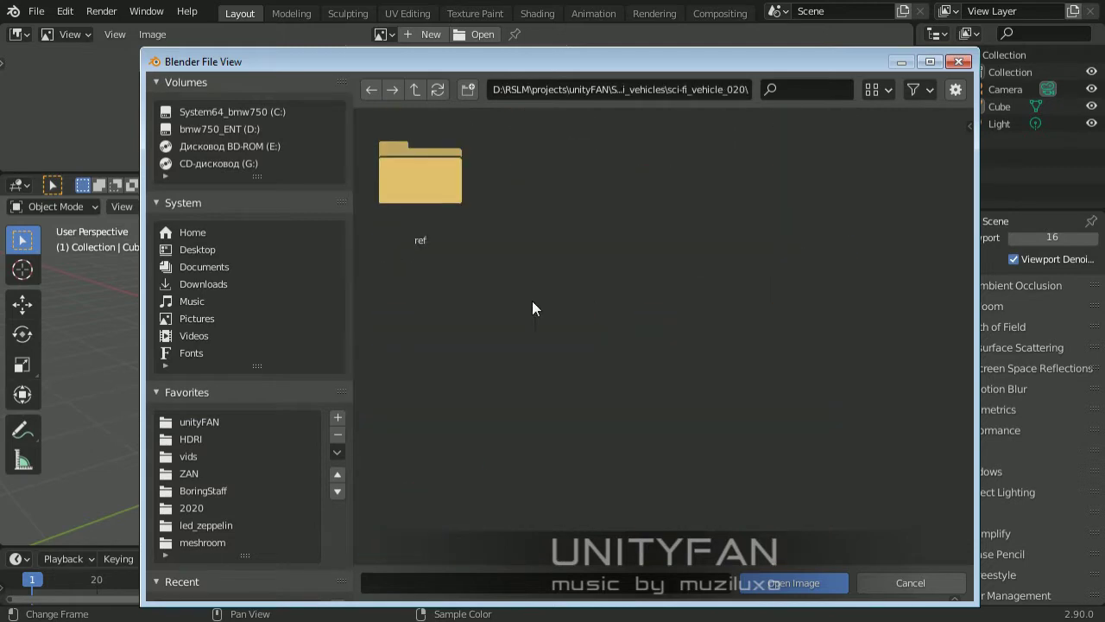
click(773, 587)
Make the reference image area taller and zoom the sketch.
mouse_move(518, 177)
mouse_down()
mouse_move(604, 247)
mouse_move(617, 487)
mouse_move(561, 164)
mouse_up()
scroll(617, 426, up, 2)
scroll(645, 434, up, 2)
Merge the timeline into the viewport to get a larger 3D view.
scroll(559, 116, down, 4)
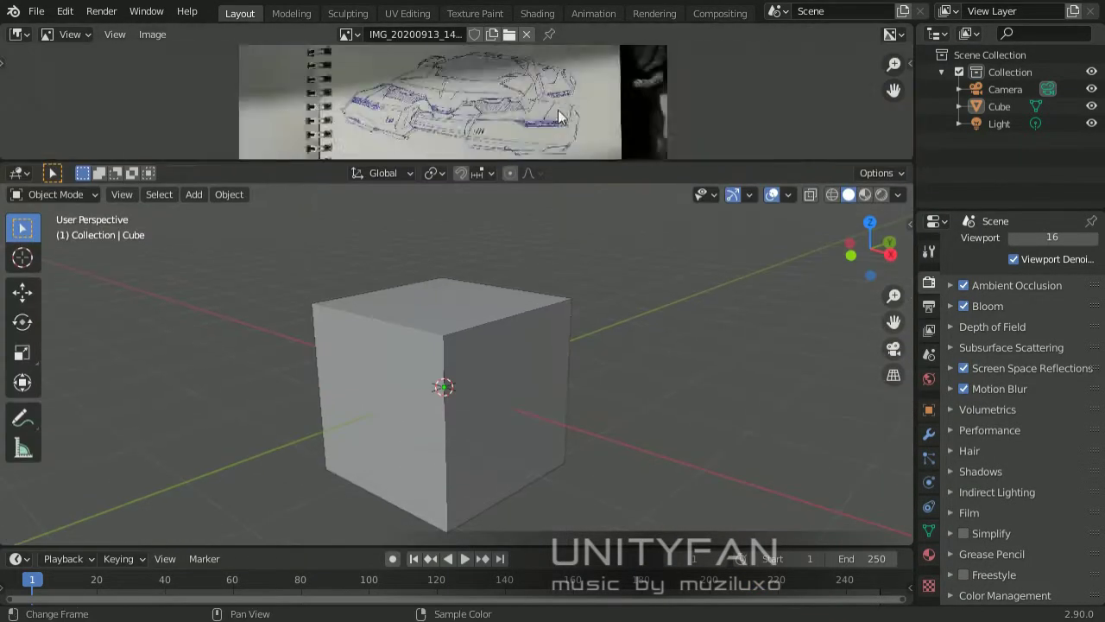
scroll(544, 129, up, 1)
click(551, 584)
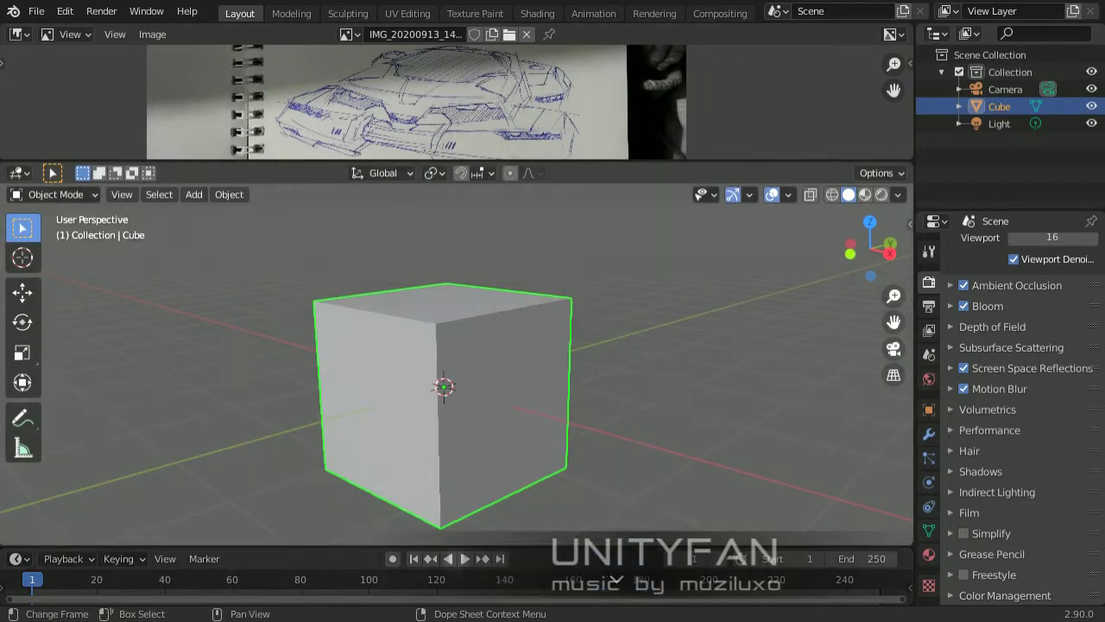
click(617, 499)
key(shift+F5)
middle_drag(521, 402, 934, 175)
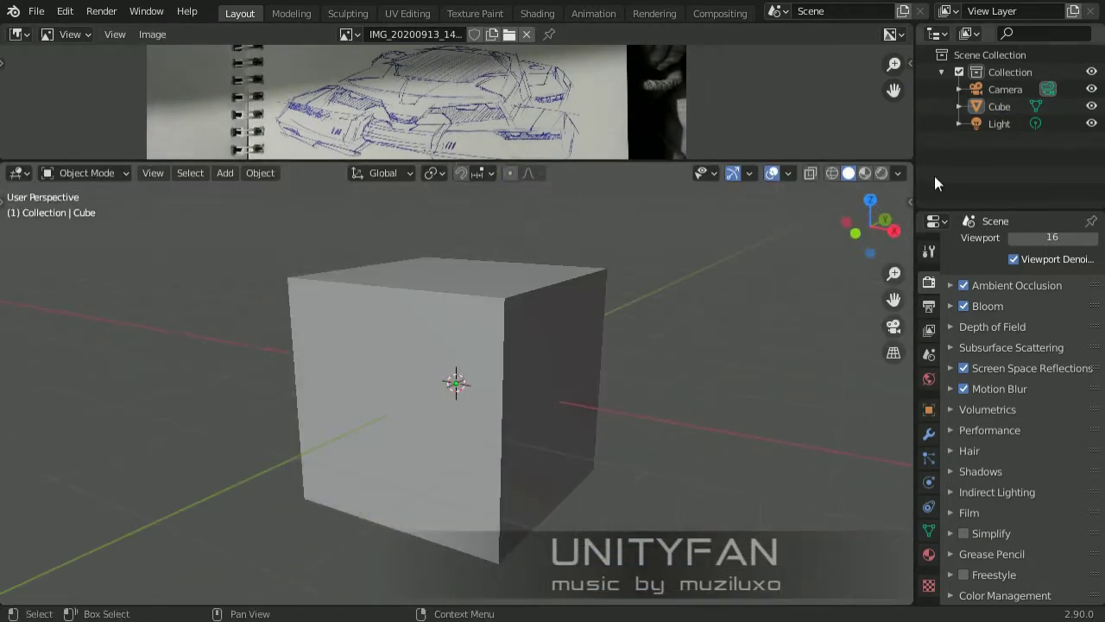
Set viewport shading to MatCap lighting with the red matcap.
click(898, 173)
click(898, 173)
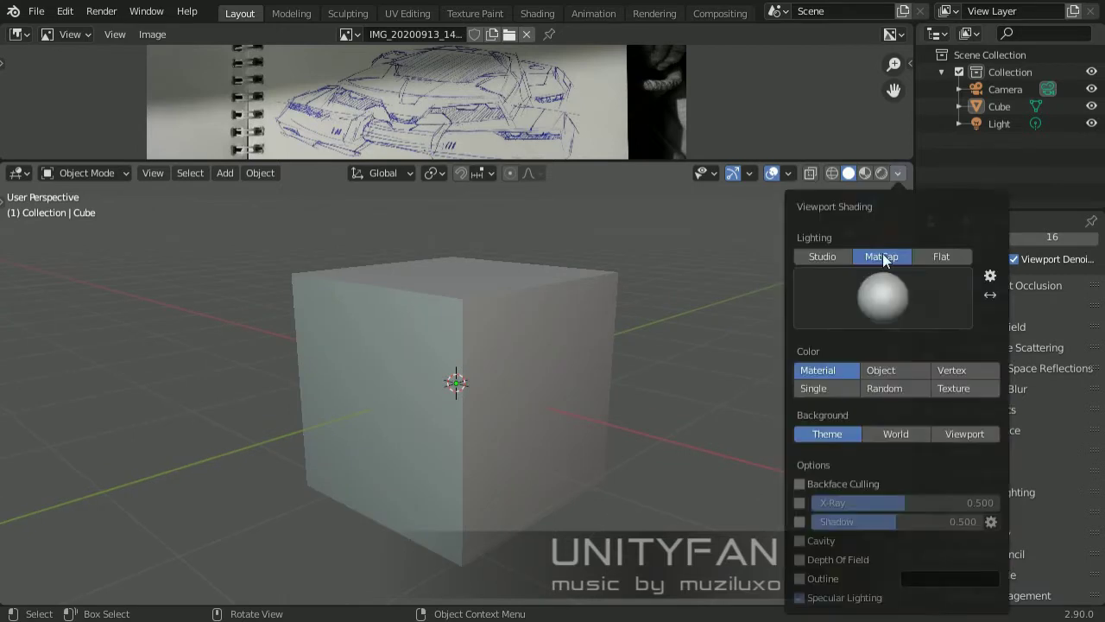
click(882, 256)
click(882, 298)
click(629, 402)
Reshape the cube into a wide low box by moving its bottom face along Z.
click(442, 415)
key(Tab)
middle_drag(442, 421, 568, 362)
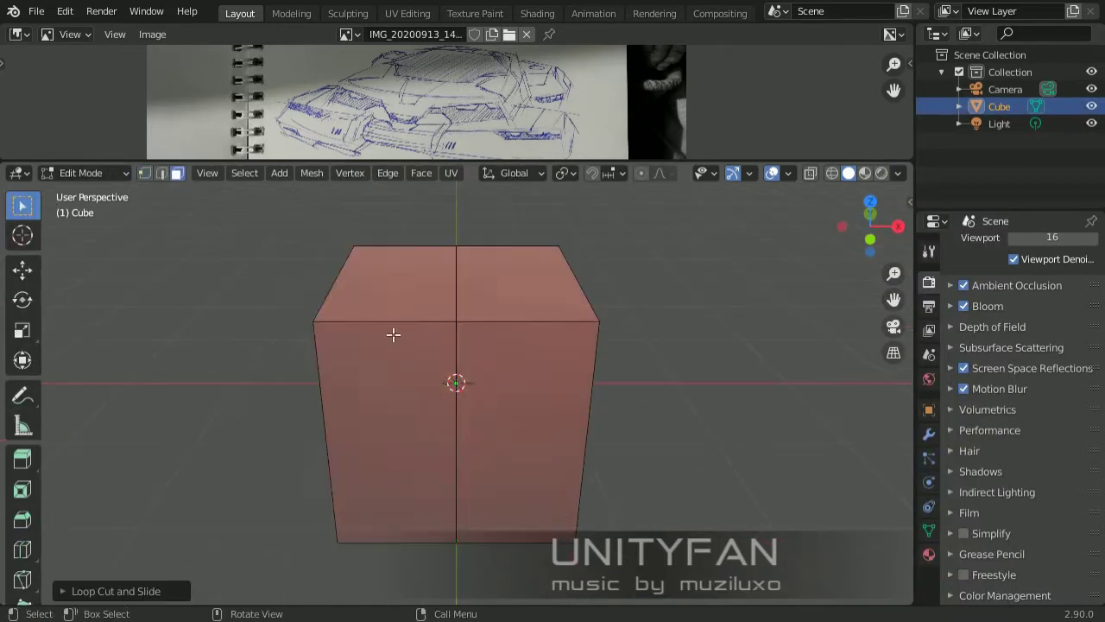
mouse_move(393, 334)
middle_down()
mouse_move(380, 365)
mouse_move(328, 323)
middle_up()
click(383, 543)
middle_drag(383, 543, 507, 316)
key(g)
key(z)
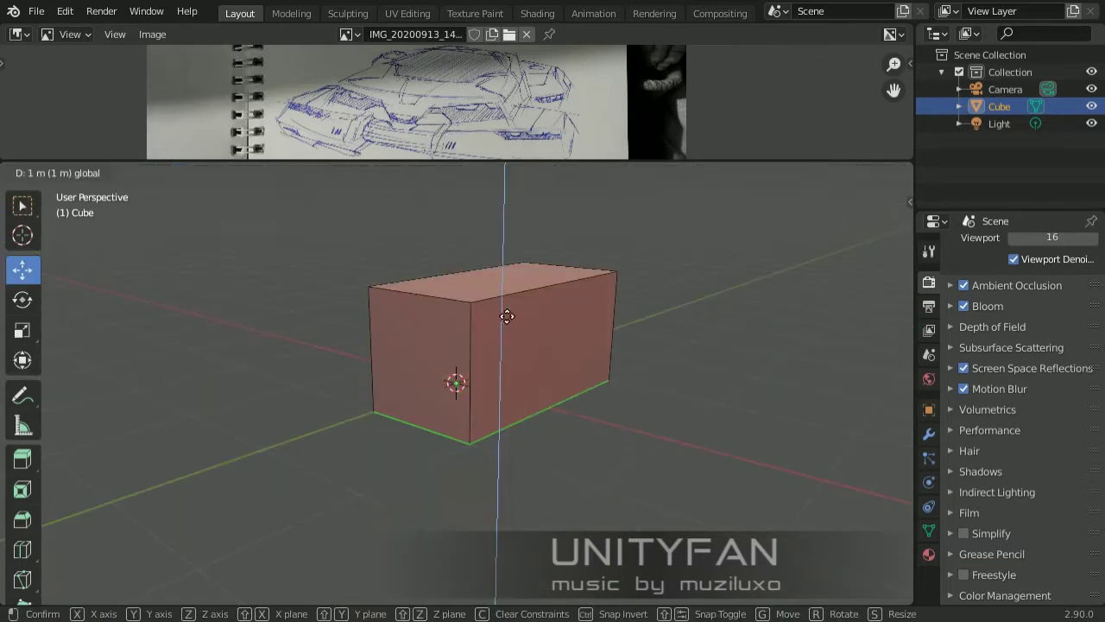
click(507, 316)
Back in Object Mode, bring up the cube's modifier list.
key(Tab)
click(929, 433)
click(1023, 286)
Add a Mirror modifier and lower the top face to flatten the box.
click(760, 420)
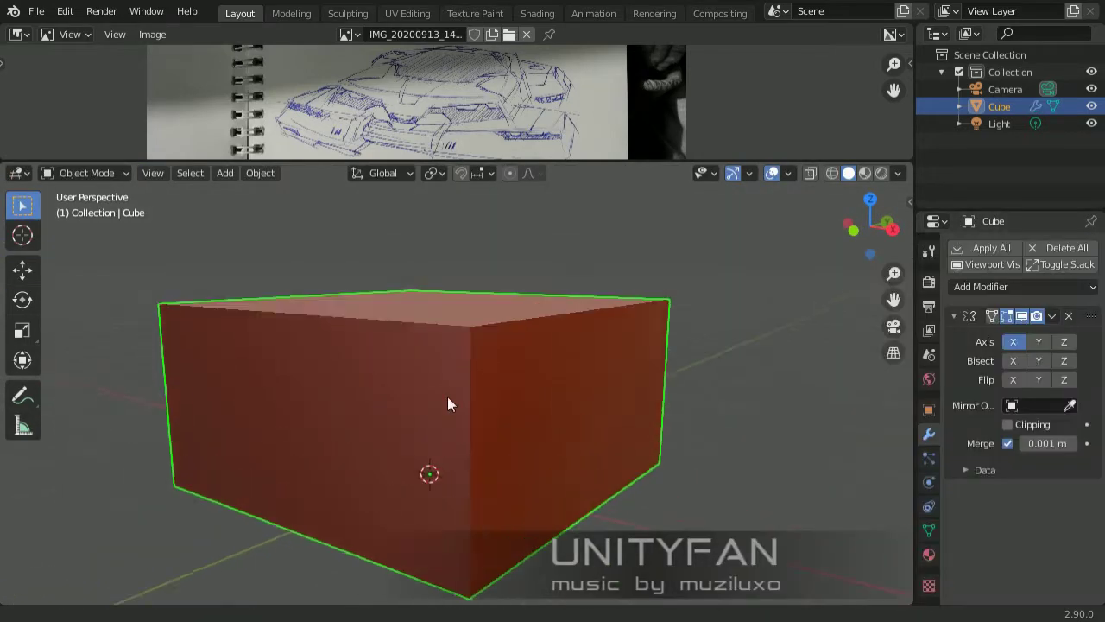
key(Tab)
middle_drag(447, 398, 464, 429)
mouse_move(475, 377)
middle_down()
mouse_move(457, 390)
mouse_move(636, 420)
mouse_move(492, 345)
middle_up()
mouse_move(575, 235)
mouse_down()
mouse_move(526, 370)
mouse_move(821, 392)
mouse_up()
Add a loop cut and stretch the selected face sideways along X.
key(ctrl+r)
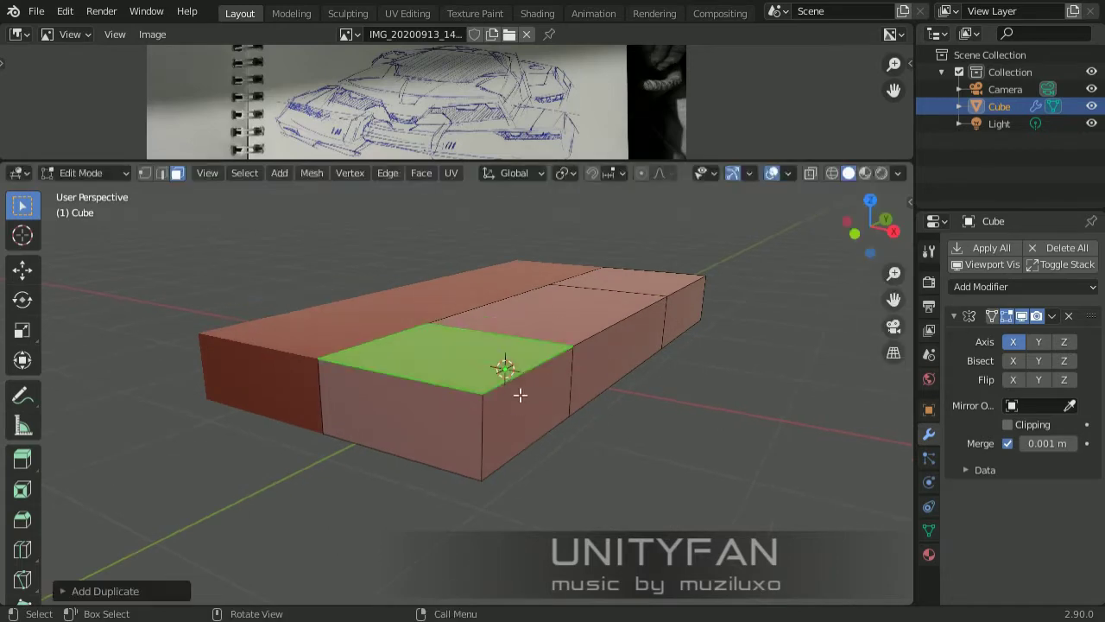
key(shift+space)
key(g)
mouse_move(520, 395)
middle_down()
mouse_move(509, 319)
mouse_move(559, 352)
mouse_move(548, 409)
middle_up()
click(507, 351)
key(g)
key(x)
click(405, 375)
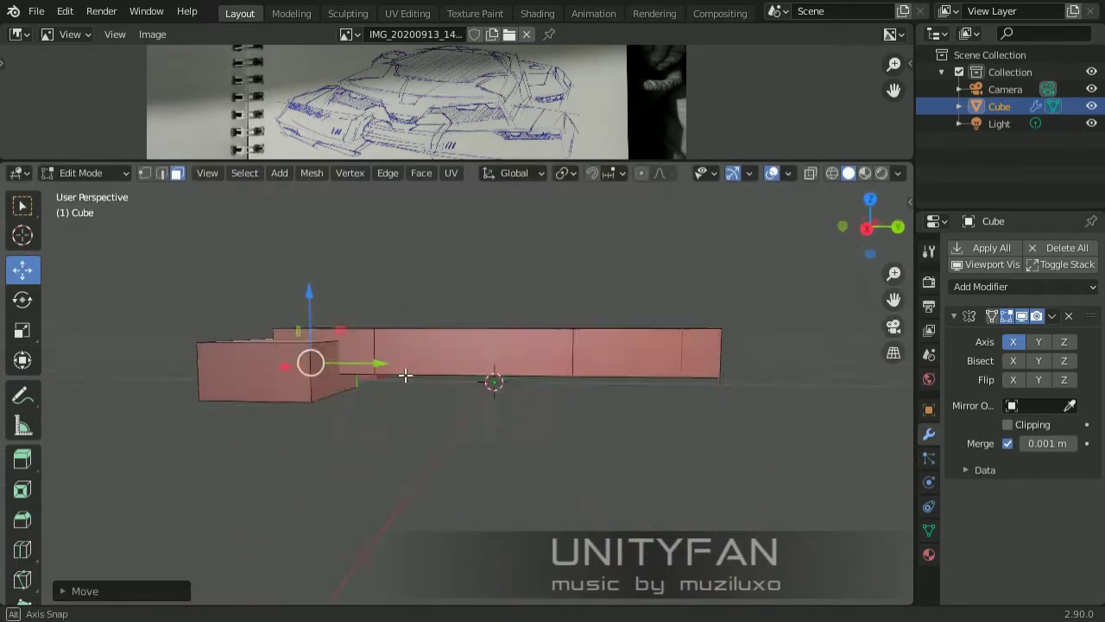
Move a duplicated block out to the side and select a top face of the hull.
middle_drag(401, 297, 440, 372)
key(ctrl+KP_Add)
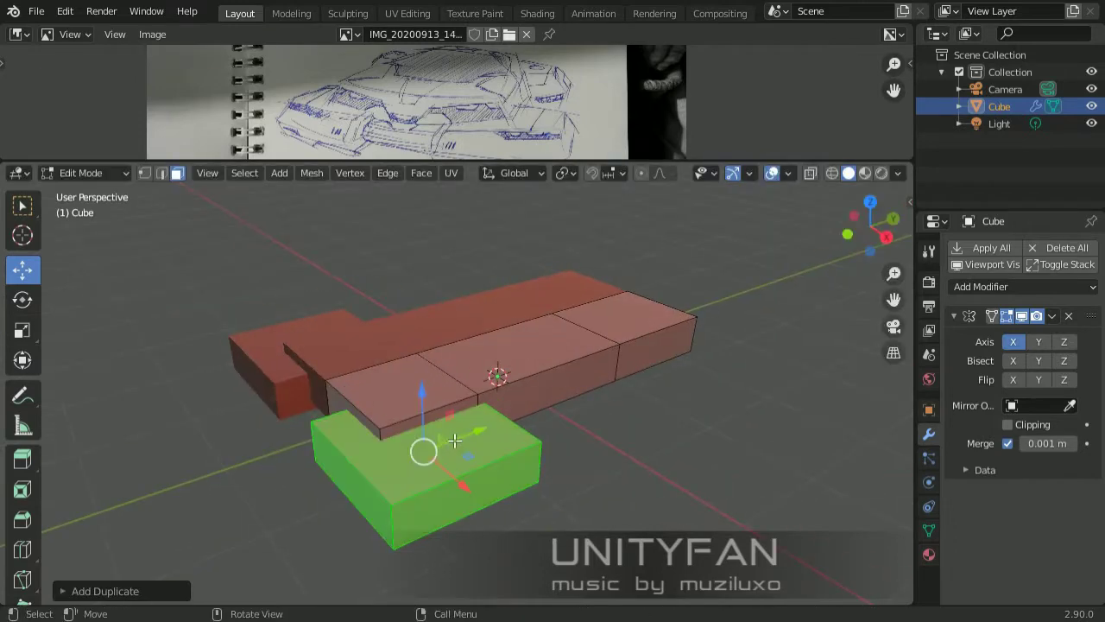
drag(454, 440, 703, 381)
middle_drag(703, 382, 686, 365)
scroll(459, 103, up, 2)
mouse_move(460, 164)
mouse_down()
mouse_move(460, 194)
mouse_move(489, 214)
mouse_up()
middle_drag(488, 345, 518, 380)
click(518, 410)
Extrude the top face upward, scale it smaller and move it into a cabin shape.
key(e)
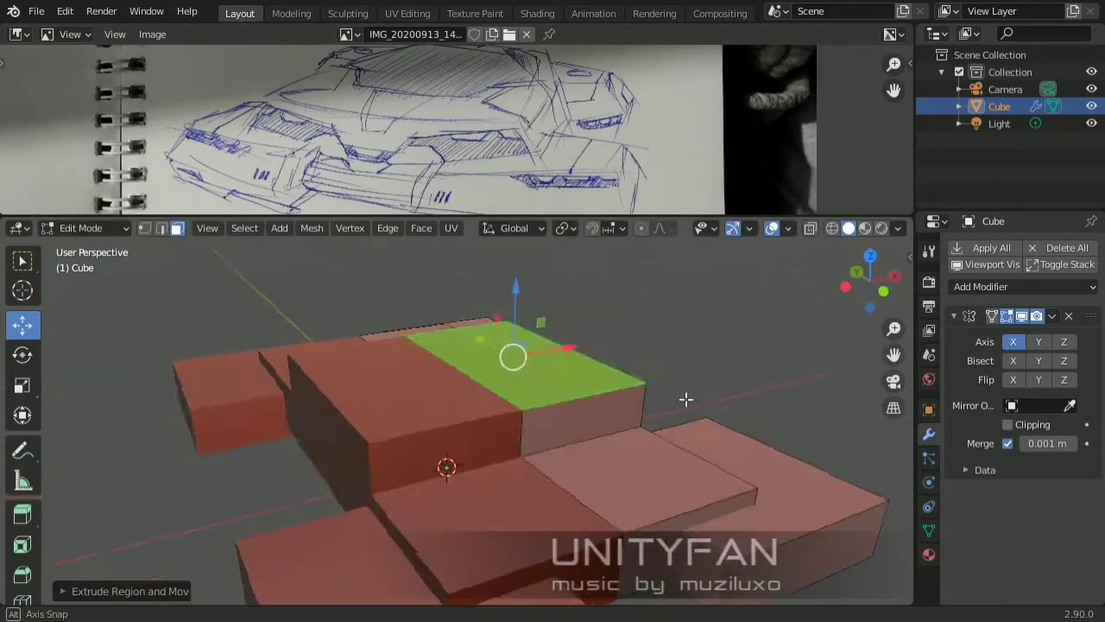
mouse_move(594, 532)
middle_down()
mouse_move(458, 449)
mouse_move(605, 406)
middle_up()
key(s)
click(483, 432)
key(g)
click(547, 382)
mouse_move(548, 382)
middle_down()
mouse_move(518, 345)
mouse_move(551, 341)
mouse_move(572, 371)
mouse_move(529, 451)
middle_up()
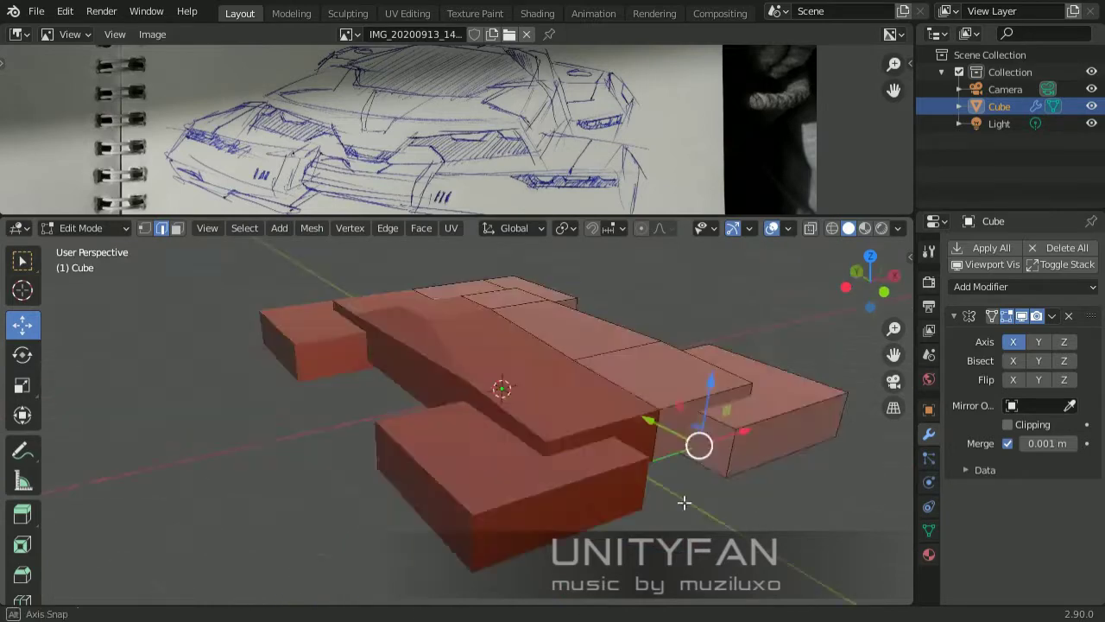
click(464, 435)
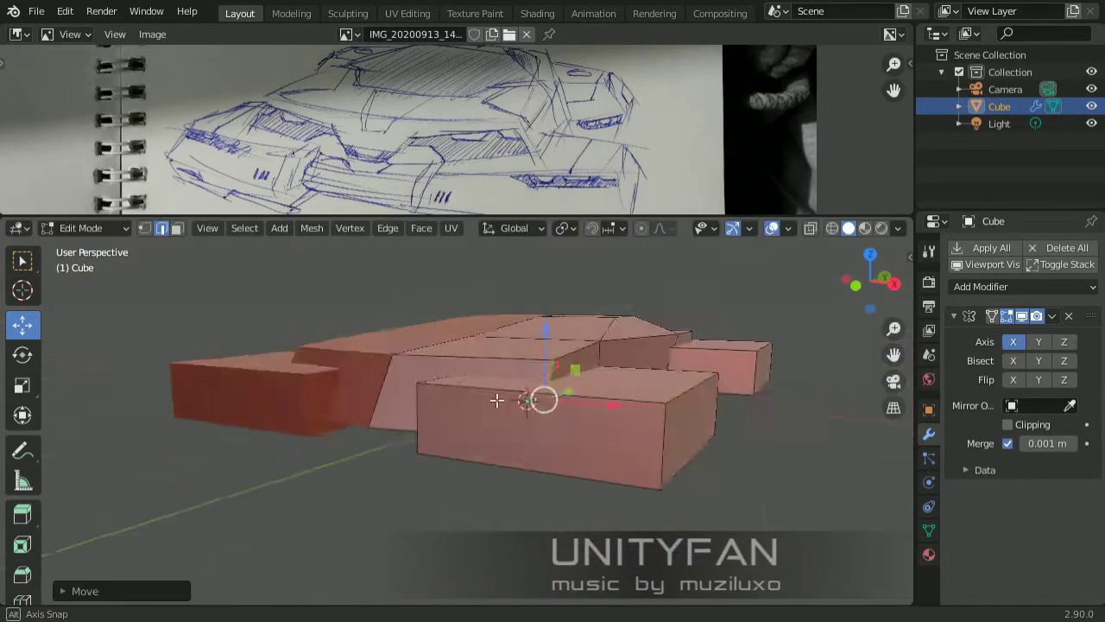
Extrude a side face of the cabin outward.
scroll(476, 437, up, 3)
mouse_move(348, 420)
middle_down()
mouse_move(523, 323)
mouse_move(566, 407)
mouse_move(484, 363)
middle_up()
scroll(522, 324, down, 3)
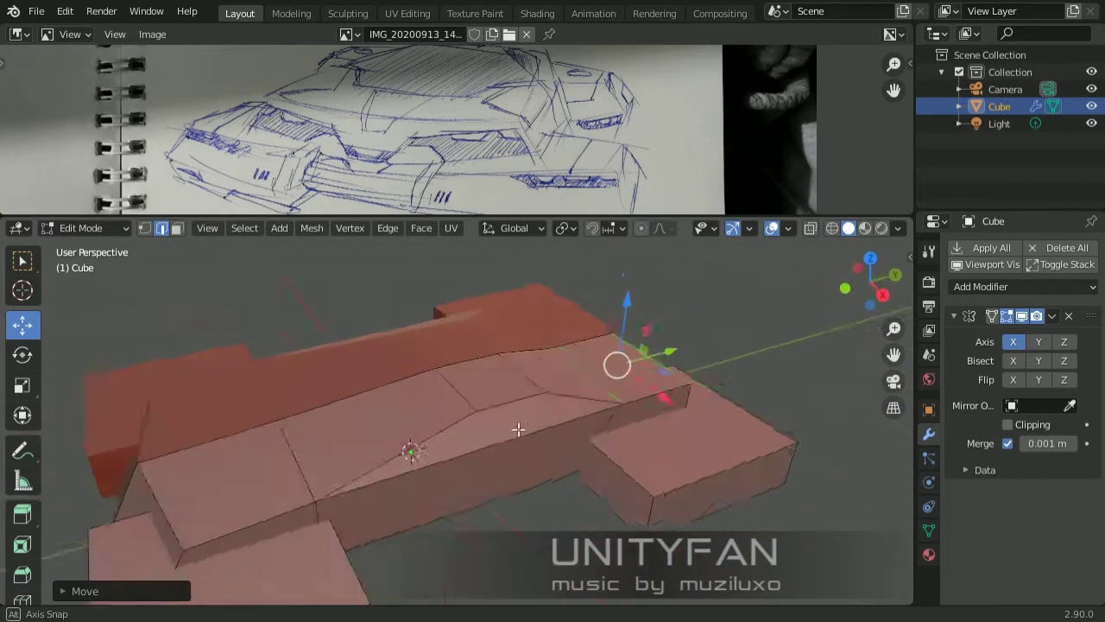
scroll(484, 362, up, 3)
middle_drag(680, 383, 585, 469)
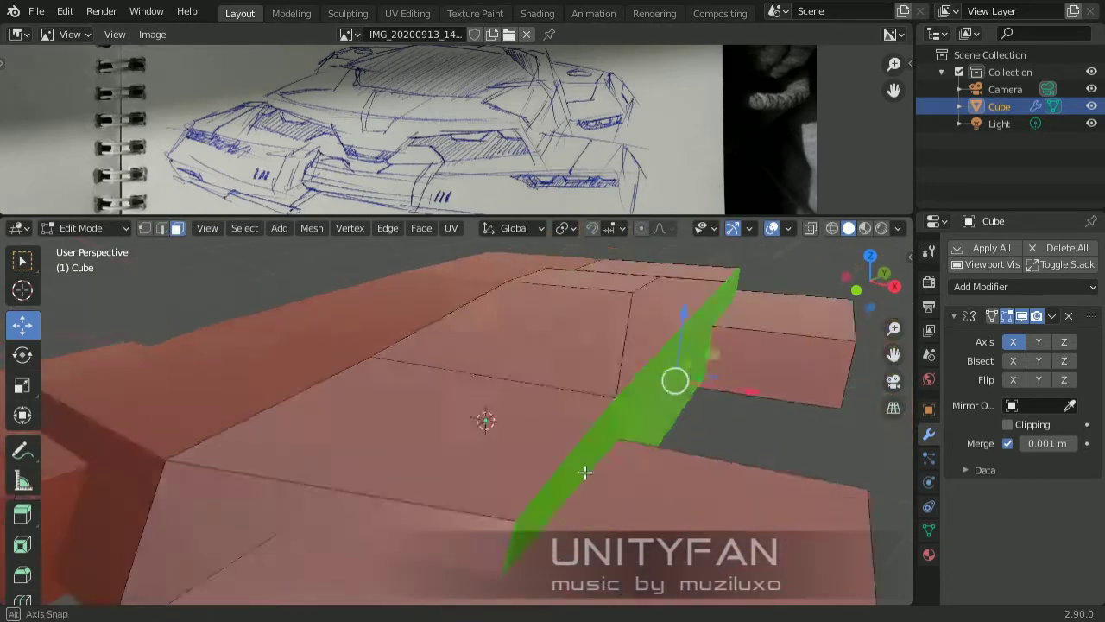
key(e)
click(716, 371)
Slide the selection along the X axis to shape the hull sides.
mouse_move(716, 371)
middle_down()
mouse_move(670, 439)
mouse_move(491, 438)
mouse_move(174, 227)
middle_up()
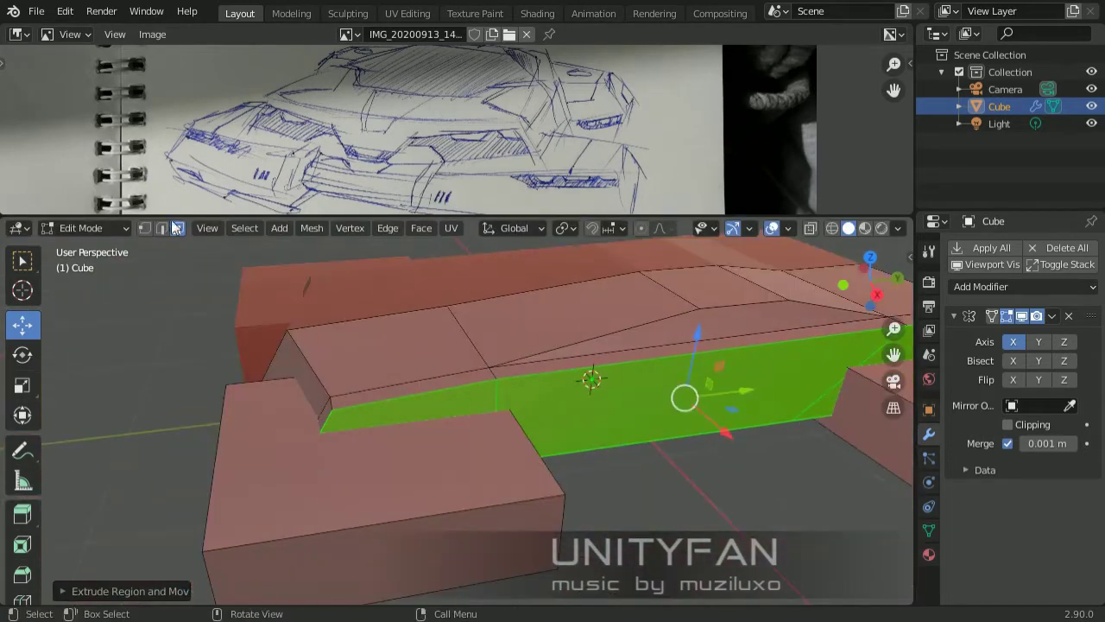
mouse_move(352, 444)
middle_down()
mouse_move(607, 414)
mouse_move(592, 457)
mouse_move(634, 403)
middle_up()
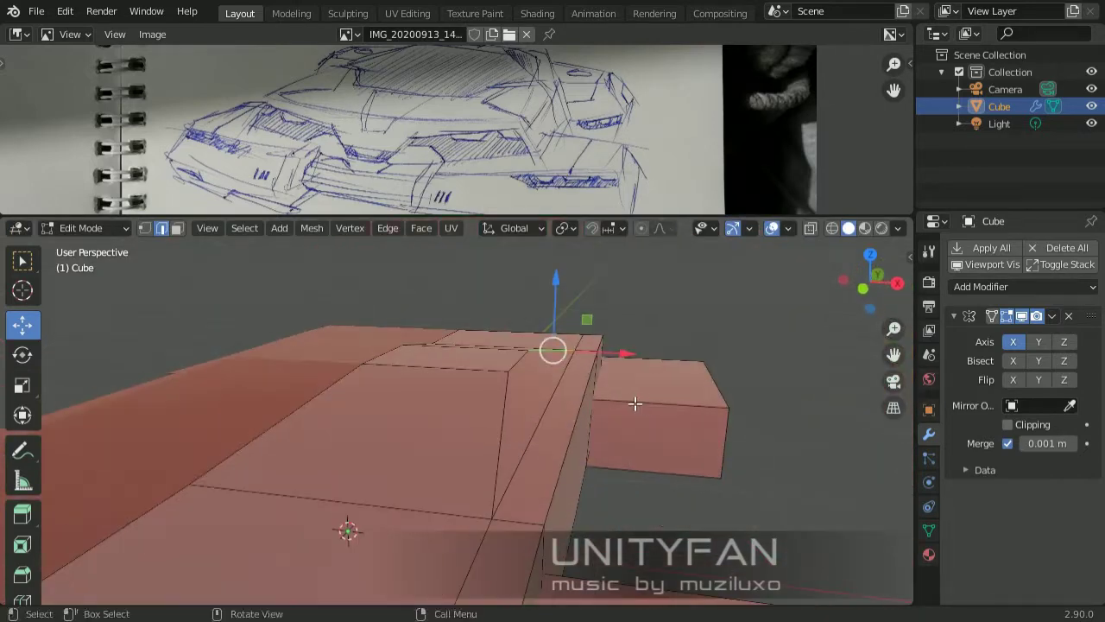
click(361, 504)
mouse_move(361, 504)
middle_down()
mouse_move(632, 463)
mouse_move(521, 434)
mouse_move(447, 366)
mouse_move(394, 572)
mouse_move(611, 391)
mouse_move(498, 425)
mouse_move(483, 415)
mouse_move(529, 383)
middle_up()
mouse_move(634, 367)
middle_down()
mouse_move(552, 373)
mouse_move(571, 363)
mouse_move(690, 420)
mouse_move(602, 377)
mouse_move(474, 383)
mouse_move(509, 383)
middle_up()
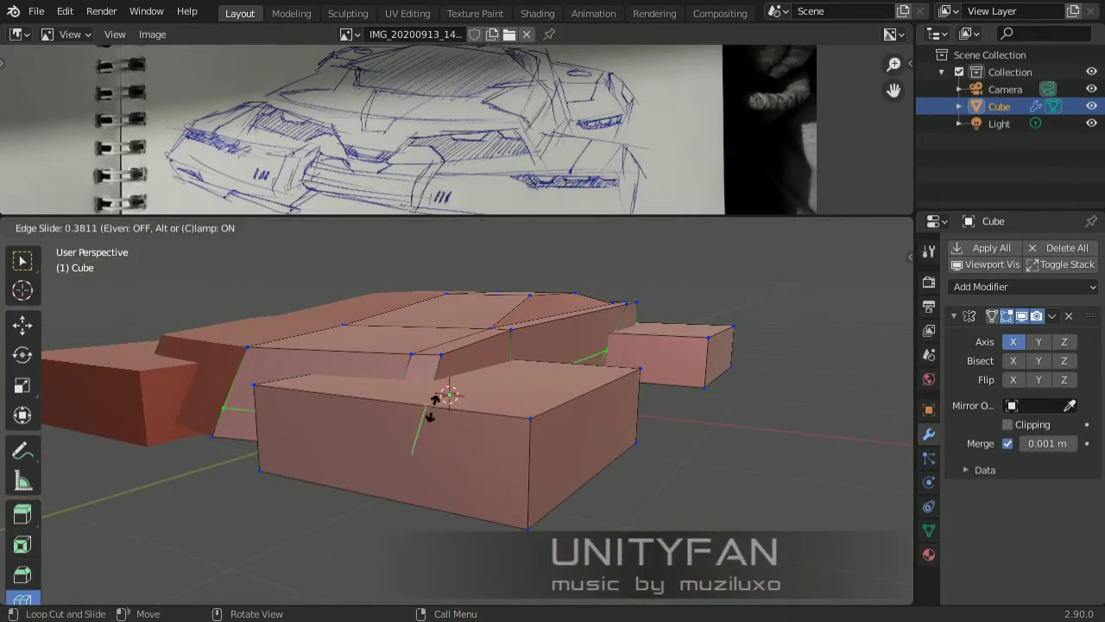
mouse_move(650, 377)
middle_down()
mouse_move(486, 390)
mouse_move(579, 403)
mouse_move(616, 370)
mouse_move(636, 323)
mouse_move(552, 328)
mouse_move(544, 308)
middle_up()
scroll(405, 375, up, 3)
Select the side pod faces, switching between edge and face select modes.
key(2)
scroll(544, 307, down, 6)
middle_drag(627, 489, 687, 399)
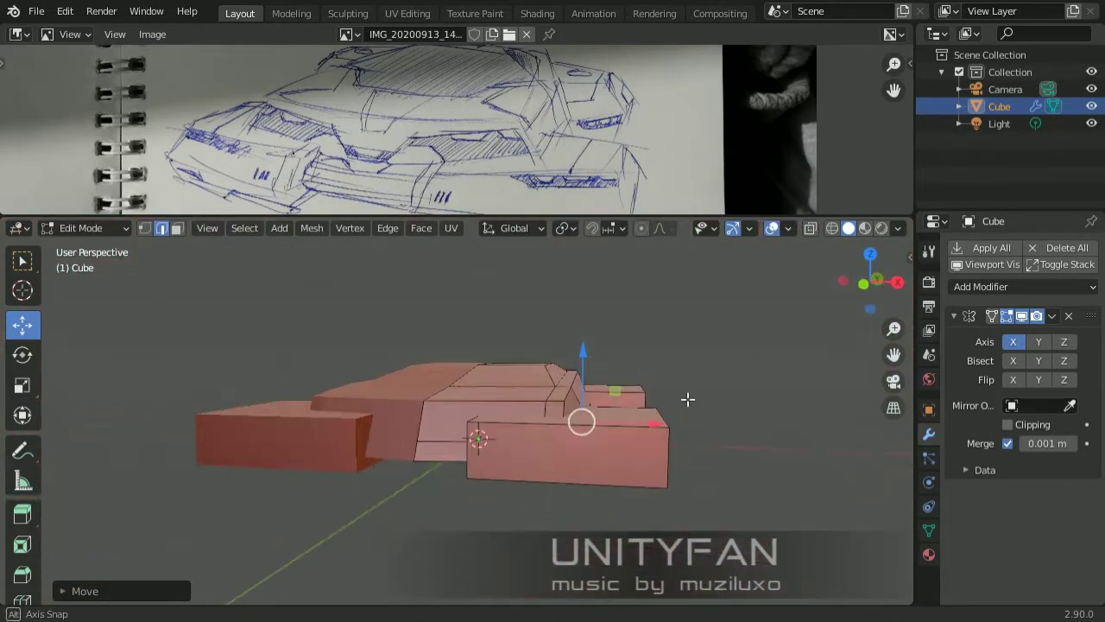
middle_drag(627, 460, 581, 454)
scroll(581, 454, up, 2)
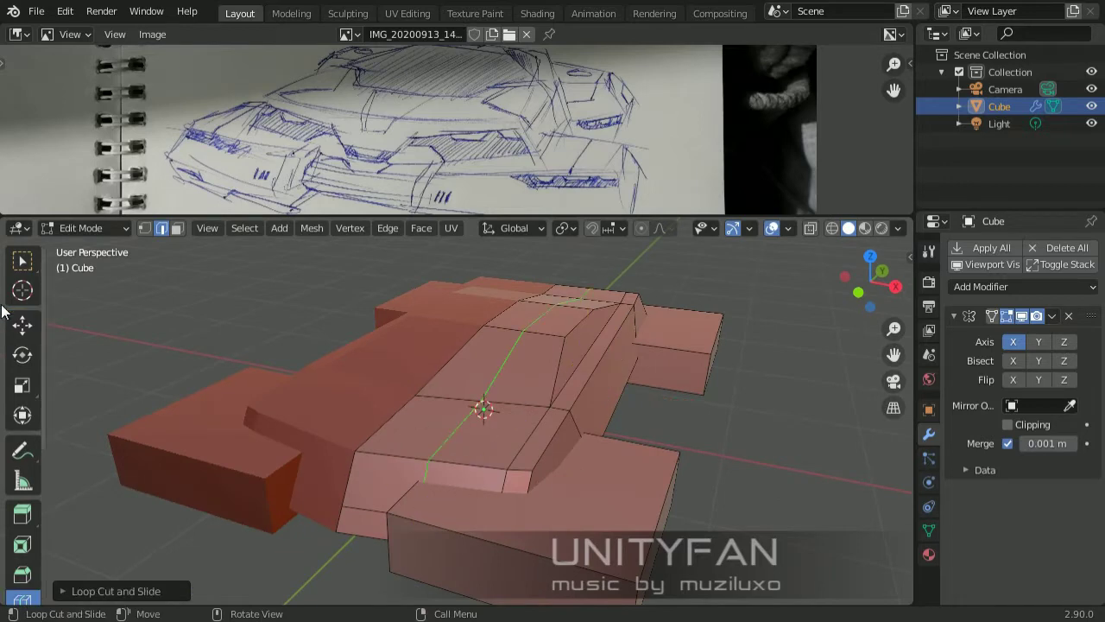
click(22, 324)
mouse_move(449, 483)
middle_down()
mouse_move(523, 476)
mouse_move(560, 401)
middle_up()
Separate the selected side pods into Cube.001 and hide them.
key(3)
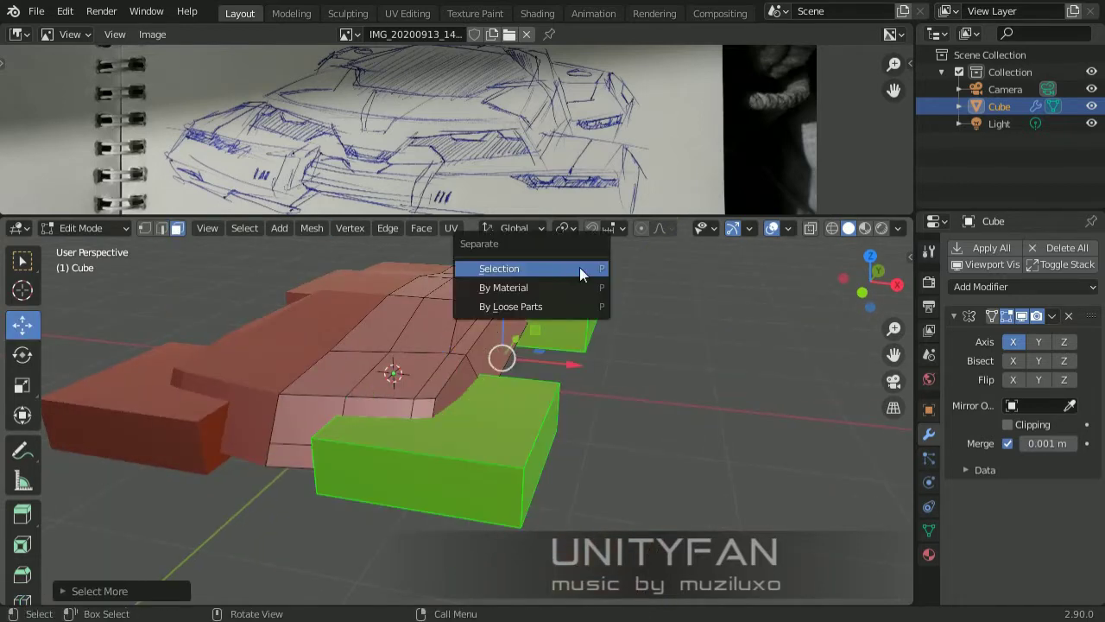
click(580, 268)
key(h)
In the main body's mesh, move a front edge into place to bevel it.
click(489, 427)
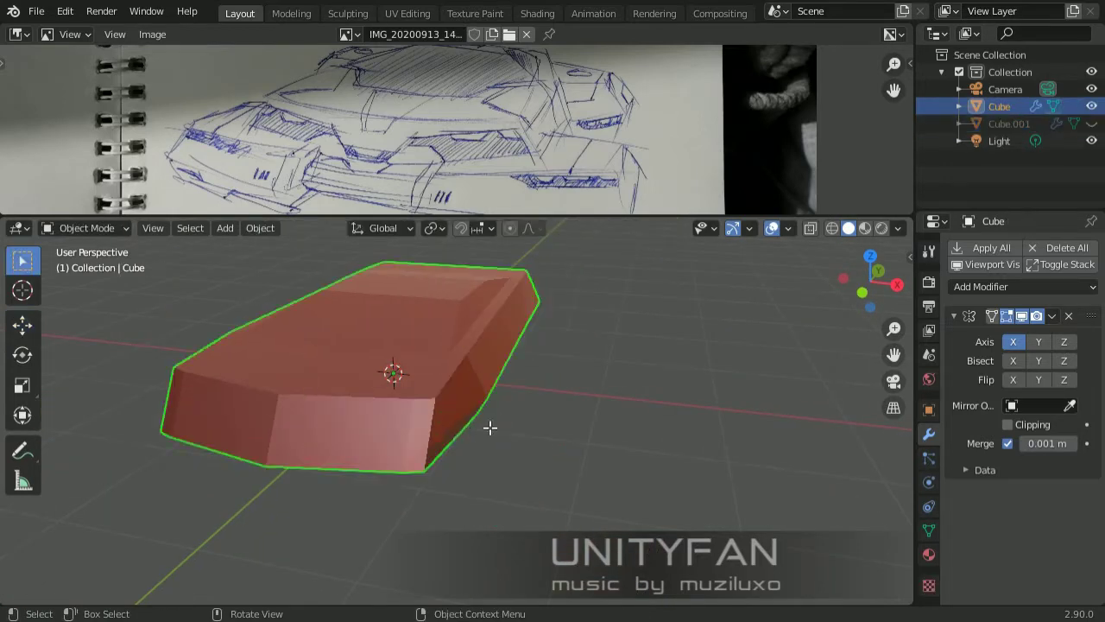
key(Tab)
scroll(533, 417, up, 3)
middle_drag(533, 417, 182, 208)
drag(418, 399, 461, 452)
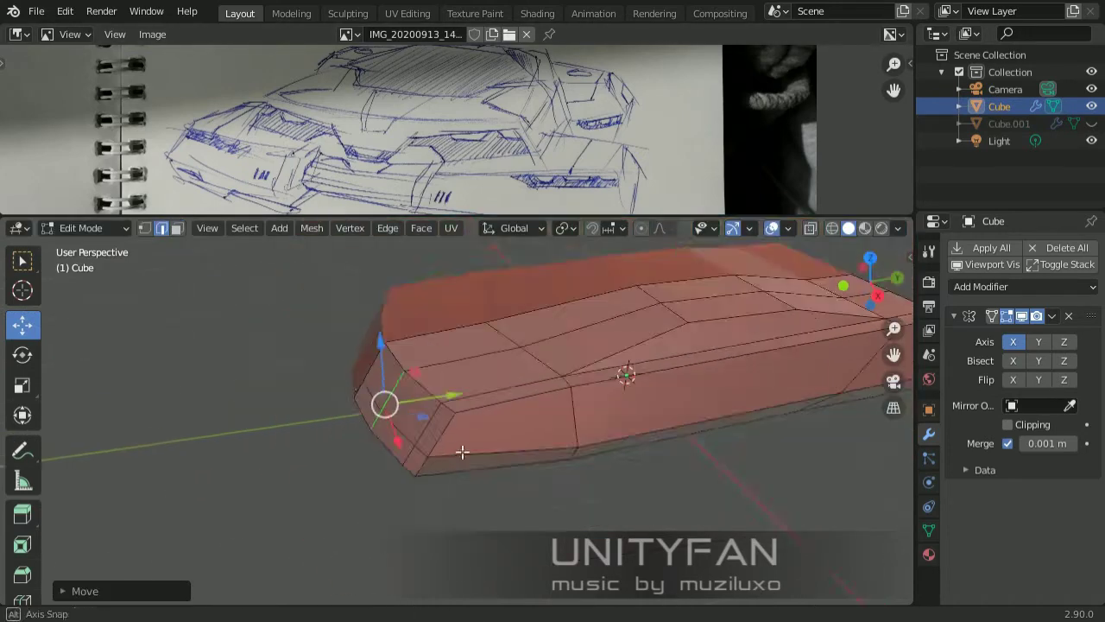
middle_drag(461, 451, 158, 241)
click(455, 394)
Adjust the position of the body's top edge.
middle_drag(455, 393, 486, 378)
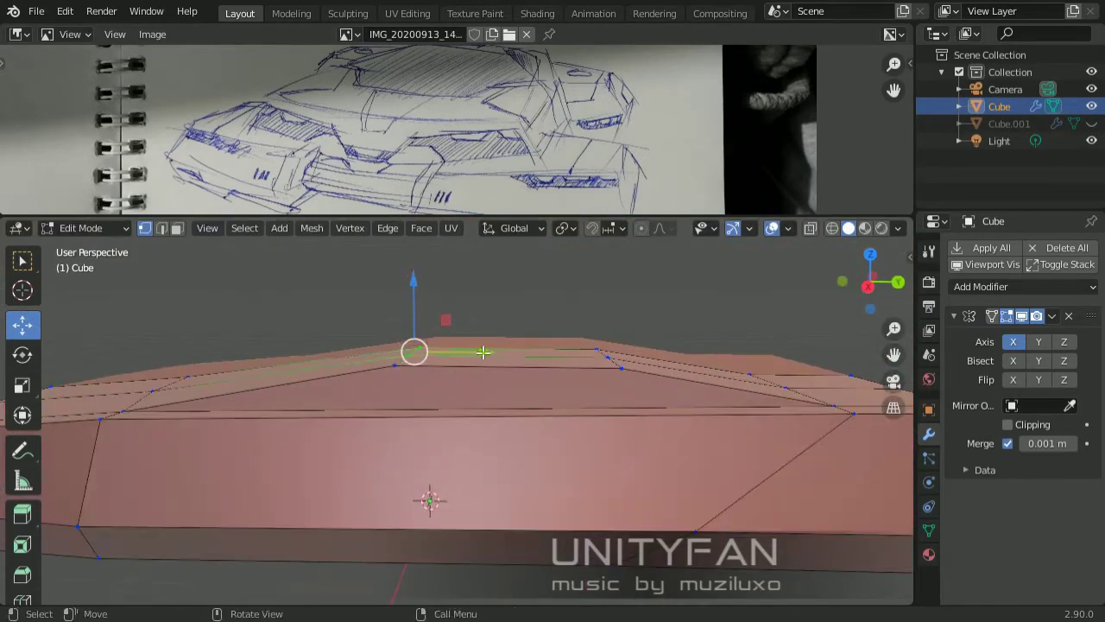
middle_drag(518, 412, 531, 395)
drag(531, 395, 648, 446)
mouse_move(648, 447)
middle_down()
mouse_move(538, 452)
mouse_move(677, 465)
mouse_move(707, 493)
middle_up()
scroll(618, 468, down, 4)
key(Tab)
Reveal the side pods to check them, then hide them and reselect the main body.
key(alt+h)
key(Tab)
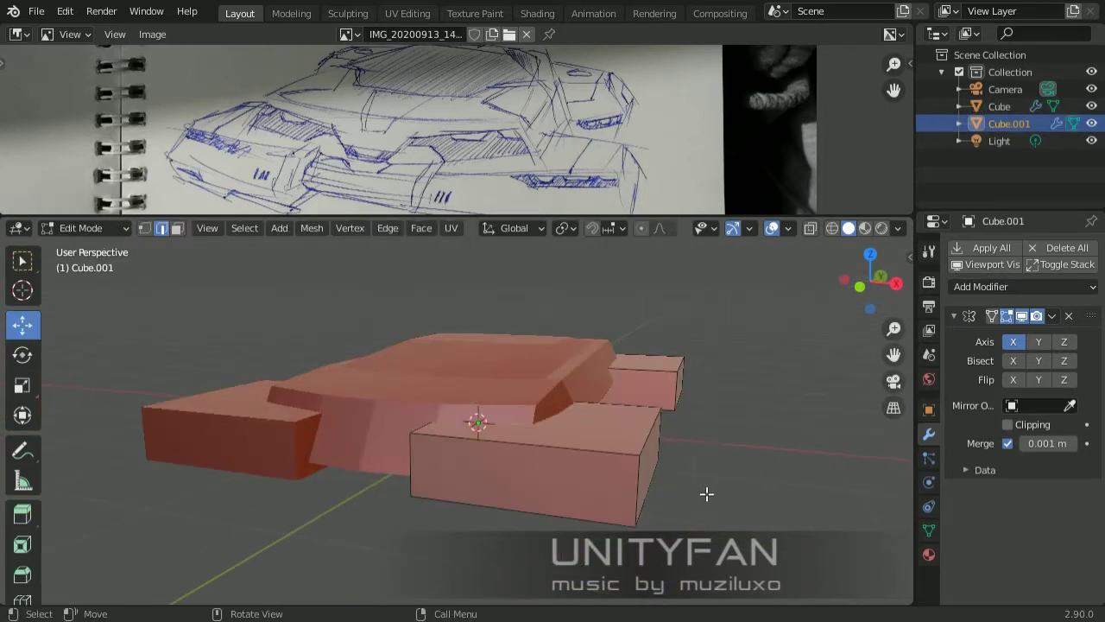
key(Tab)
key(h)
click(439, 469)
key(Tab)
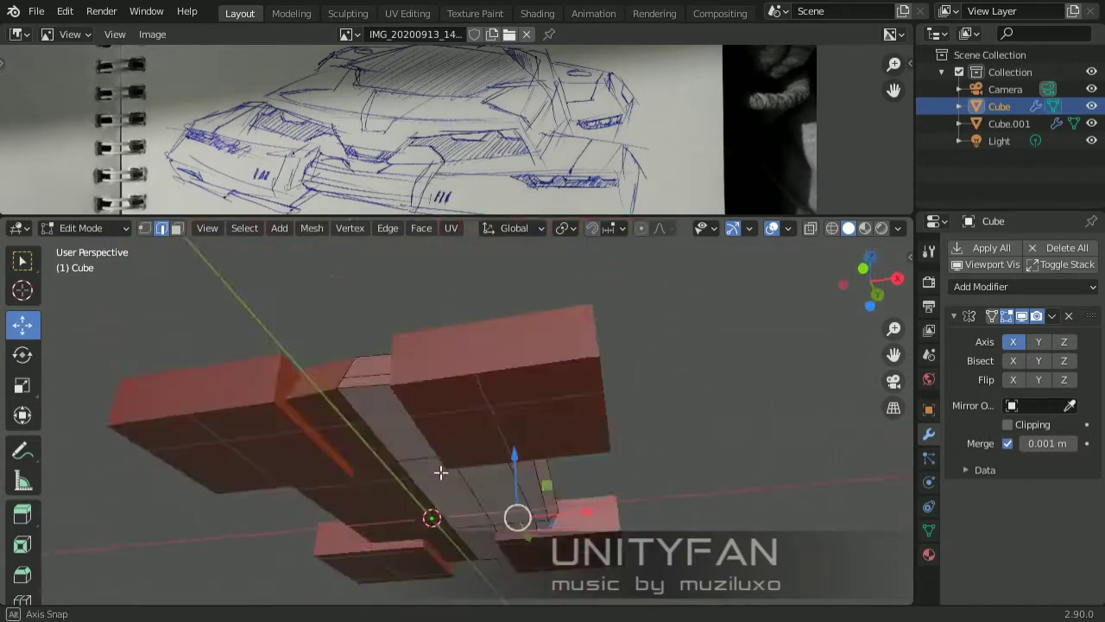
key(Tab)
key(Tab)
key(Tab)
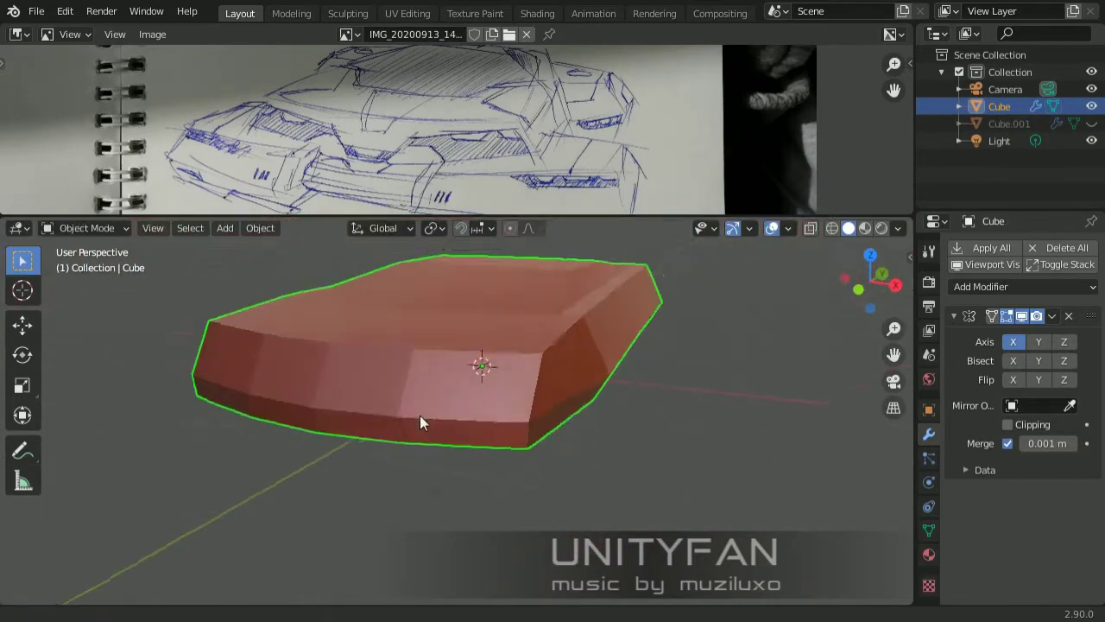
key(Tab)
Unhide the side pod blocks and lower their bottom face along Z.
key(Tab)
middle_drag(420, 416, 572, 448)
key(alt+h)
click(516, 440)
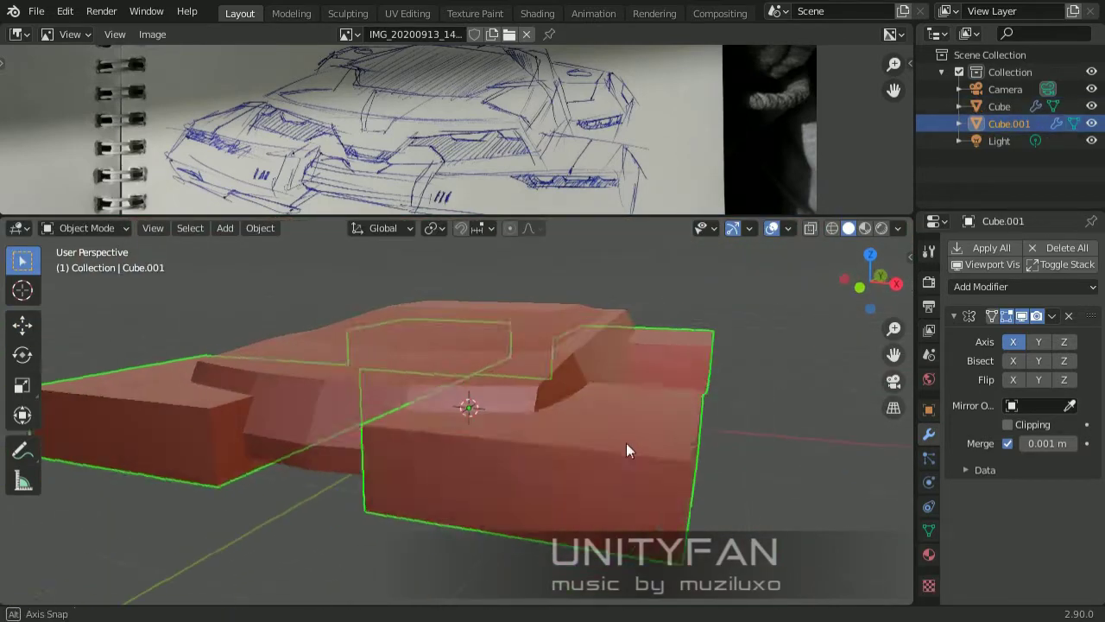
key(Tab)
click(513, 438)
key(g)
key(z)
click(554, 371)
Extrude the front pod's bottom face and scale it inward so the underside tapers.
scroll(553, 371, down, 2)
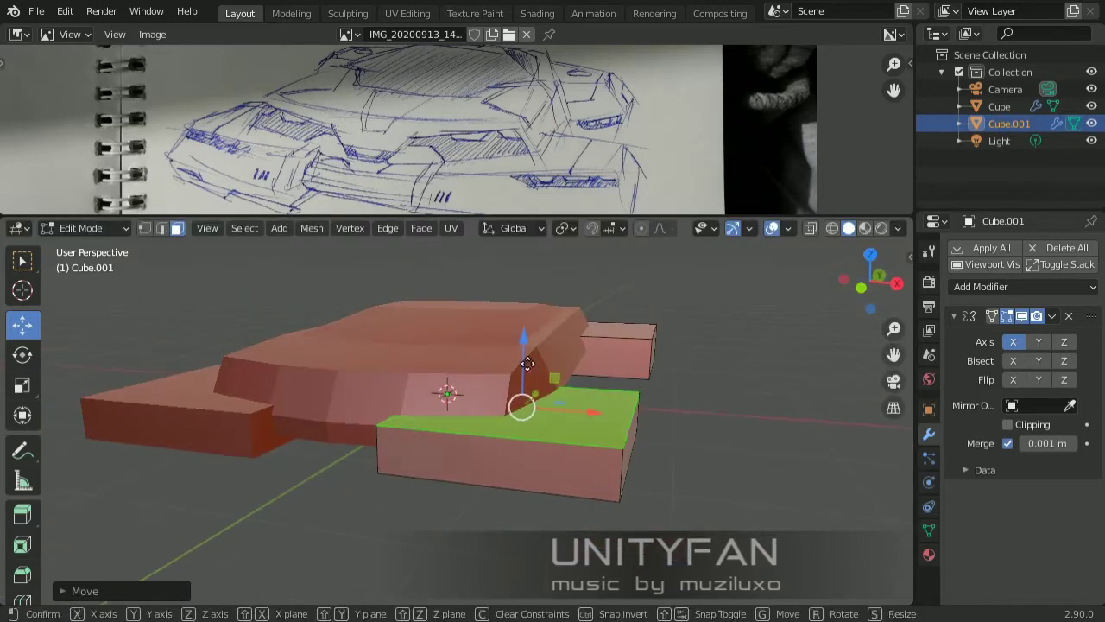
mouse_move(449, 429)
middle_down()
mouse_move(718, 402)
mouse_move(311, 463)
mouse_move(323, 379)
middle_up()
key(3)
click(626, 457)
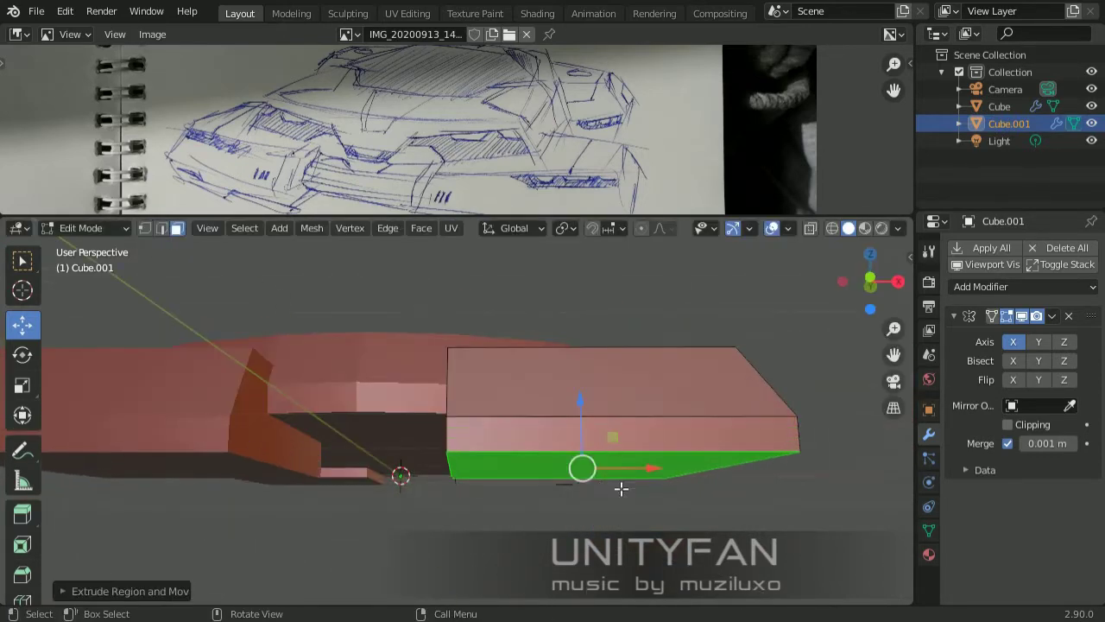
middle_drag(621, 489, 32, 395)
click(449, 457)
mouse_move(449, 458)
middle_down()
mouse_move(457, 401)
mouse_move(673, 449)
middle_up()
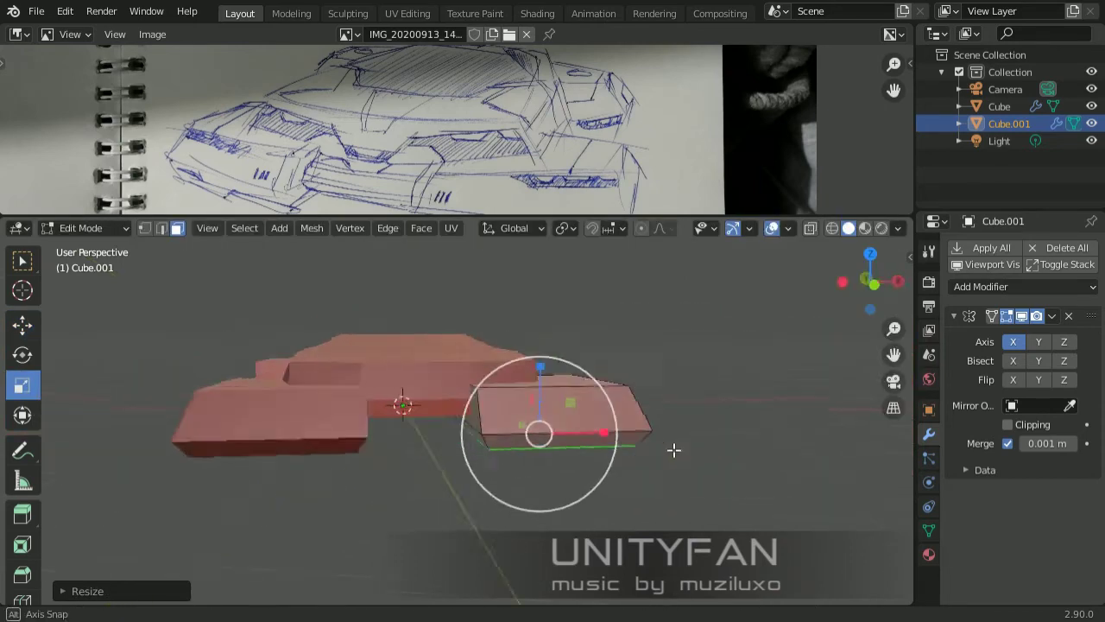
mouse_move(596, 450)
middle_down()
mouse_move(510, 442)
mouse_move(557, 406)
mouse_move(476, 424)
mouse_move(504, 415)
mouse_move(525, 444)
middle_up()
click(509, 432)
Nudge an edge of the small pod box slightly to angle it.
drag(528, 451, 535, 464)
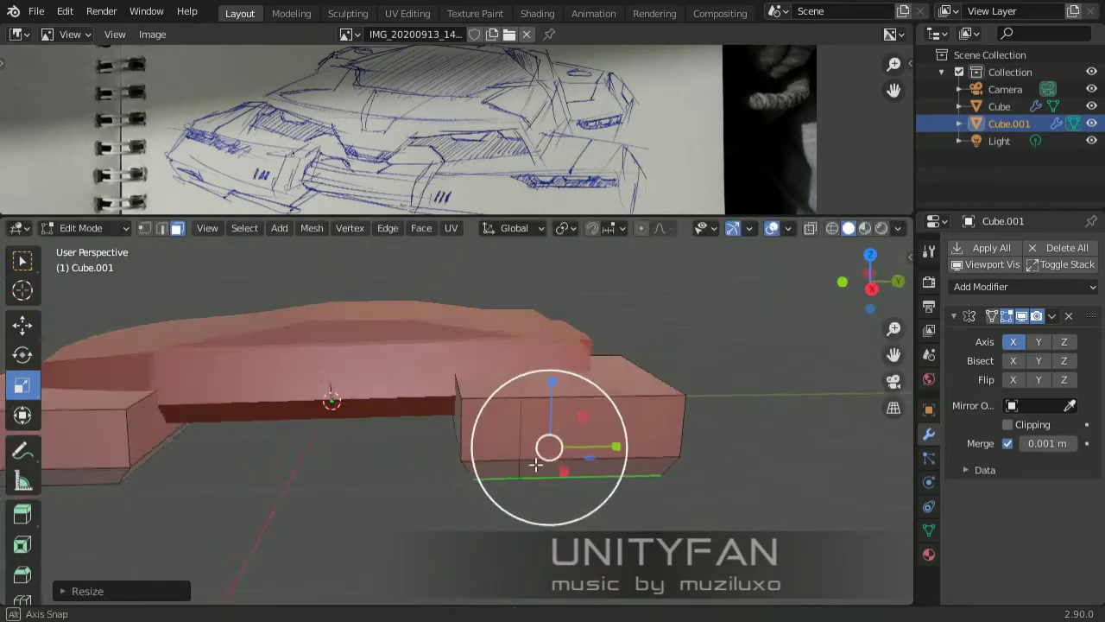
middle_drag(371, 360, 311, 354)
middle_drag(505, 391, 484, 380)
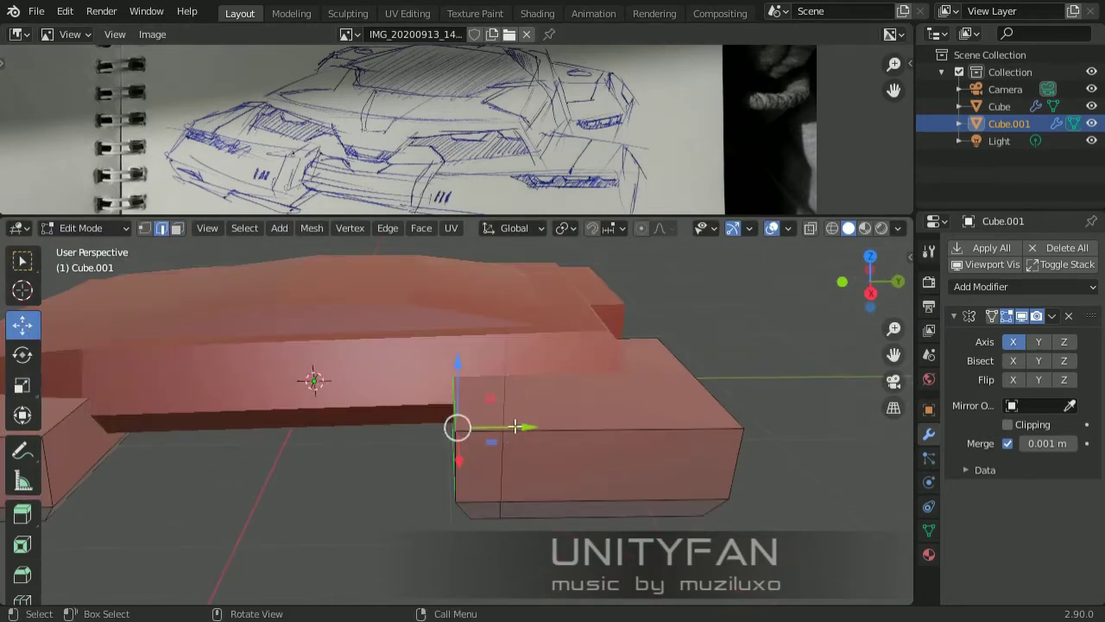
drag(484, 380, 506, 378)
mouse_move(506, 377)
middle_down()
mouse_move(341, 458)
mouse_move(493, 358)
mouse_move(612, 405)
mouse_move(564, 476)
mouse_move(346, 423)
mouse_move(500, 397)
mouse_move(417, 343)
mouse_move(444, 399)
mouse_move(495, 450)
mouse_move(562, 440)
mouse_move(587, 328)
mouse_move(535, 394)
mouse_move(623, 422)
mouse_move(721, 486)
middle_up()
key(g)
click(567, 395)
Back in Object Mode, check the body, reselect the pod blocks and preview with materials.
key(Tab)
scroll(518, 445, up, 5)
click(587, 328)
key(Tab)
key(Tab)
click(623, 423)
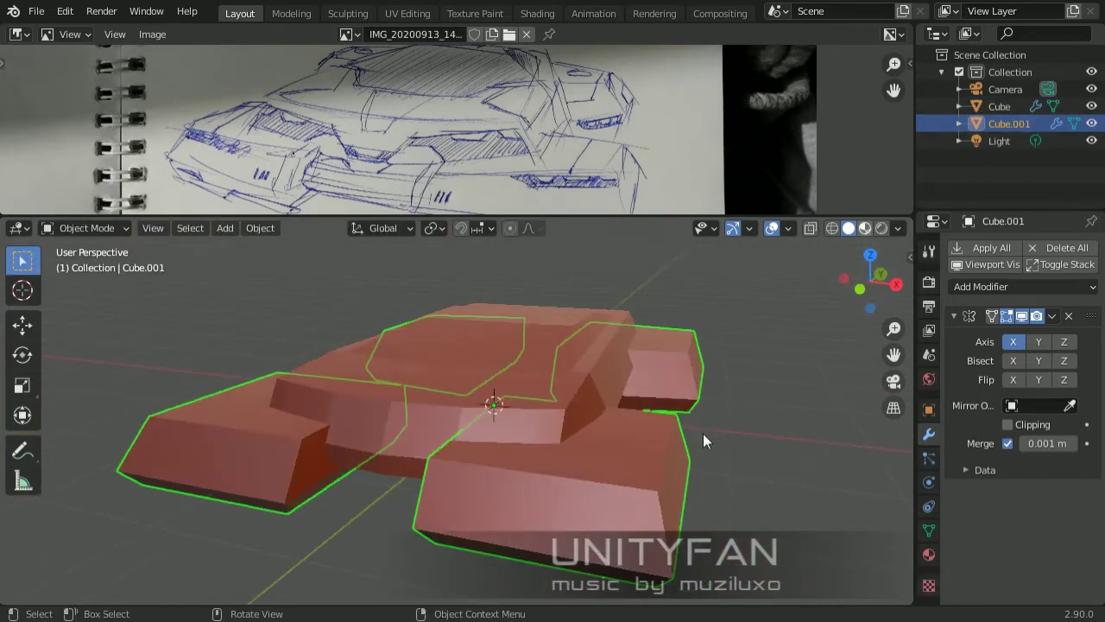
key(z)
mouse_move(702, 433)
middle_down()
mouse_move(648, 468)
mouse_move(678, 453)
middle_up()
Give the pods' Material.001 a black base colour and Specular 0.2.
click(929, 554)
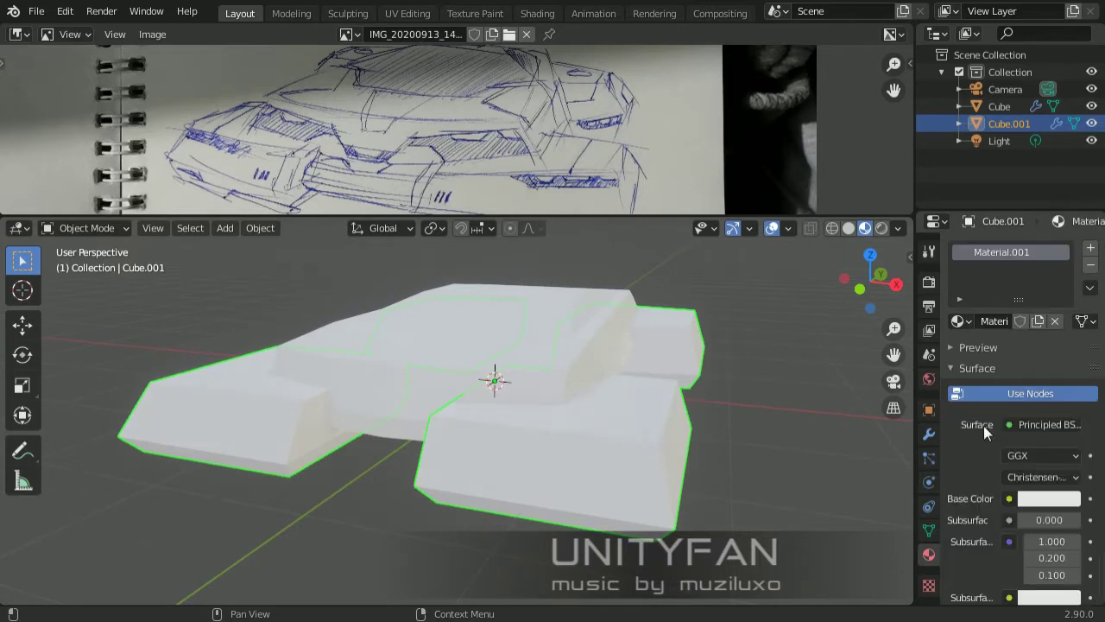
click(1051, 502)
scroll(994, 546, down, 5)
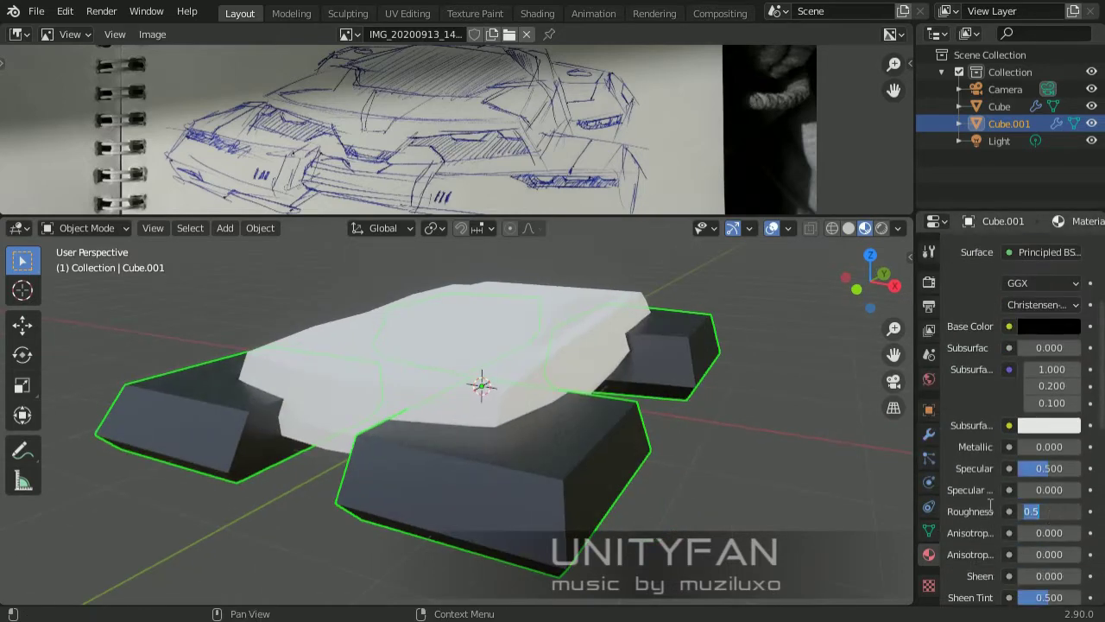
text(0.2)
key(Return)
click(778, 493)
Share the black Material.001 with the main Cube body.
drag(963, 280, 782, 423)
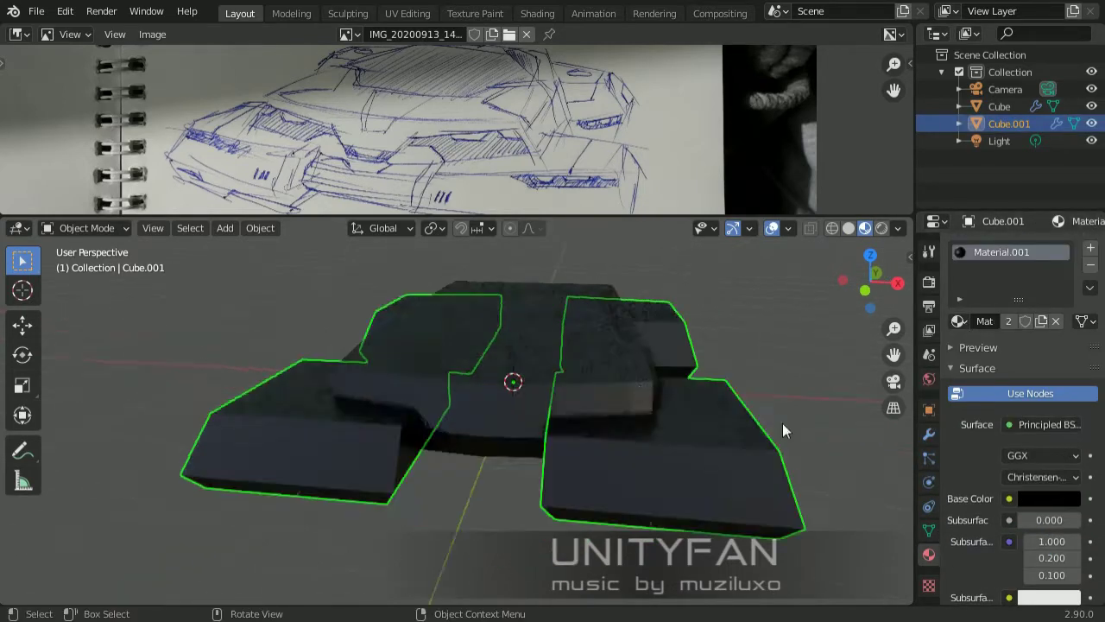
click(483, 353)
mouse_move(483, 353)
middle_down()
mouse_move(499, 391)
mouse_move(419, 431)
mouse_move(570, 406)
middle_up()
key(Tab)
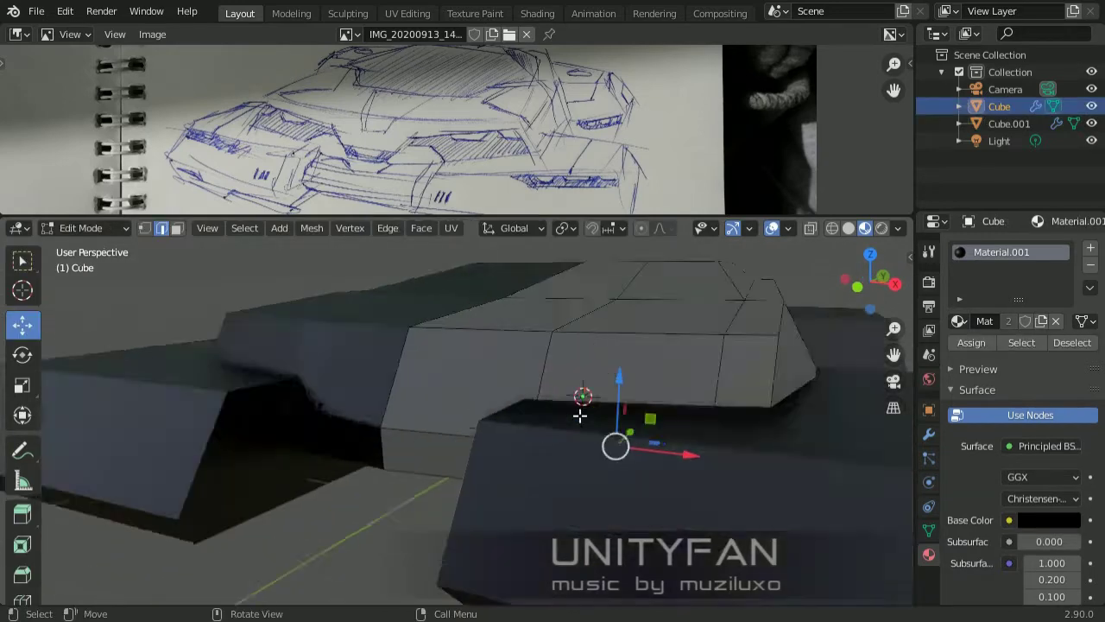
scroll(513, 370, up, 3)
key(3)
click(513, 370)
mouse_move(313, 343)
middle_down()
mouse_move(744, 439)
mouse_move(533, 469)
middle_up()
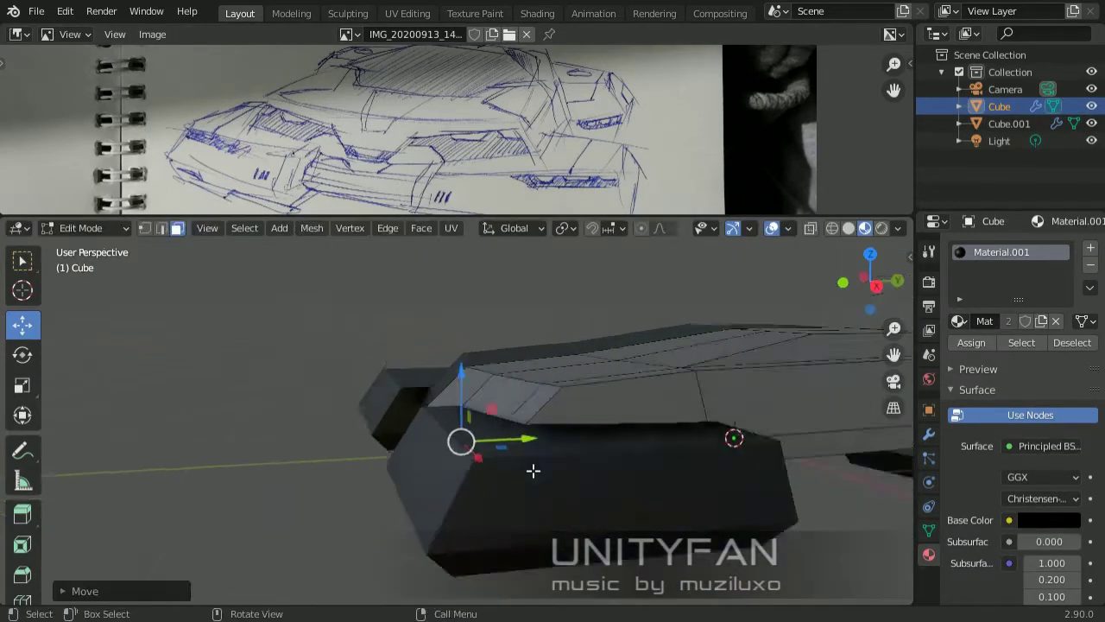
key(Tab)
scroll(710, 444, down, 3)
mouse_move(711, 444)
middle_down()
mouse_move(595, 461)
mouse_move(625, 457)
middle_up()
Add a plane raised along Z above the body, with Mirror and Solidify modifiers.
key(shift+a)
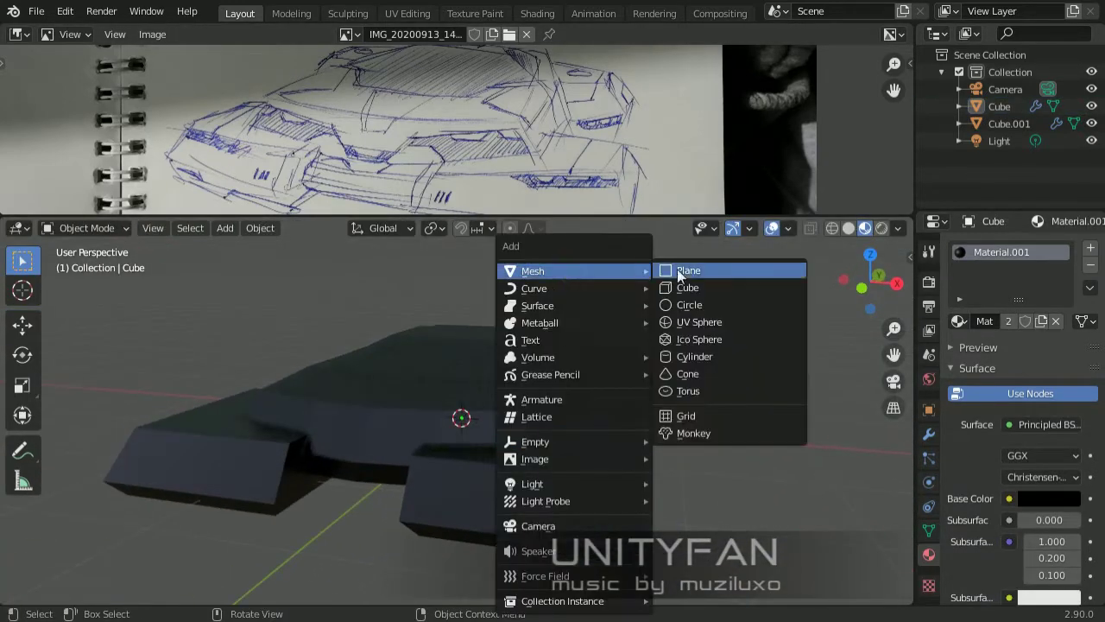
click(677, 268)
key(Tab)
key(g)
key(z)
click(334, 449)
scroll(335, 449, up, 3)
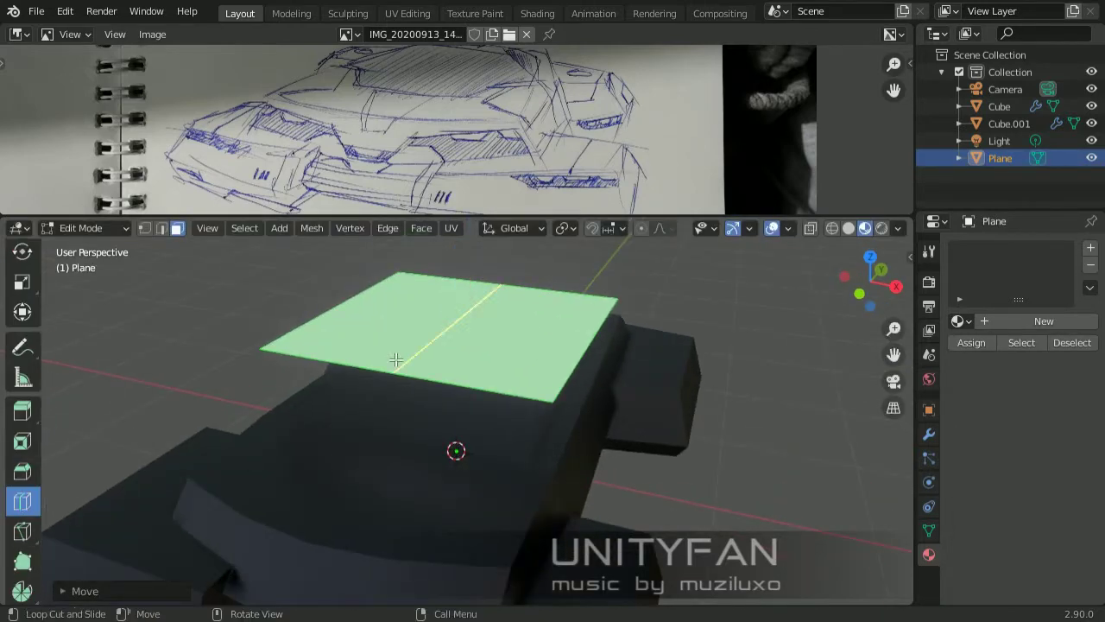
middle_drag(427, 331, 501, 337)
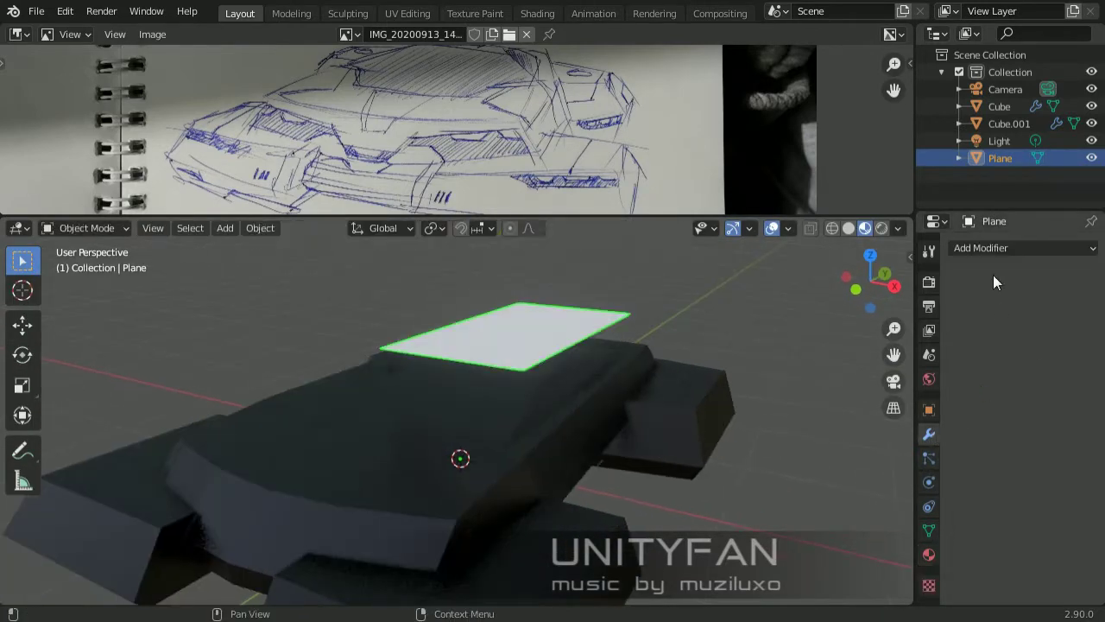
click(993, 248)
click(714, 424)
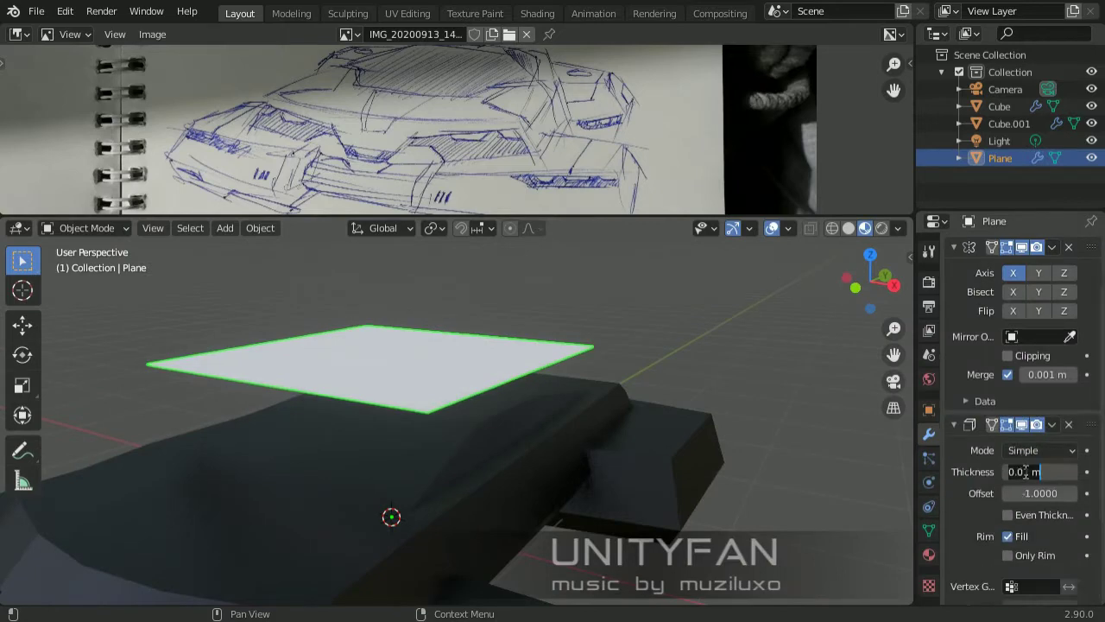
middle_drag(414, 405, 449, 406)
Give the plane a new material Material.002 with Metallic 1.0 and Roughness 0.4.
click(929, 554)
click(1043, 322)
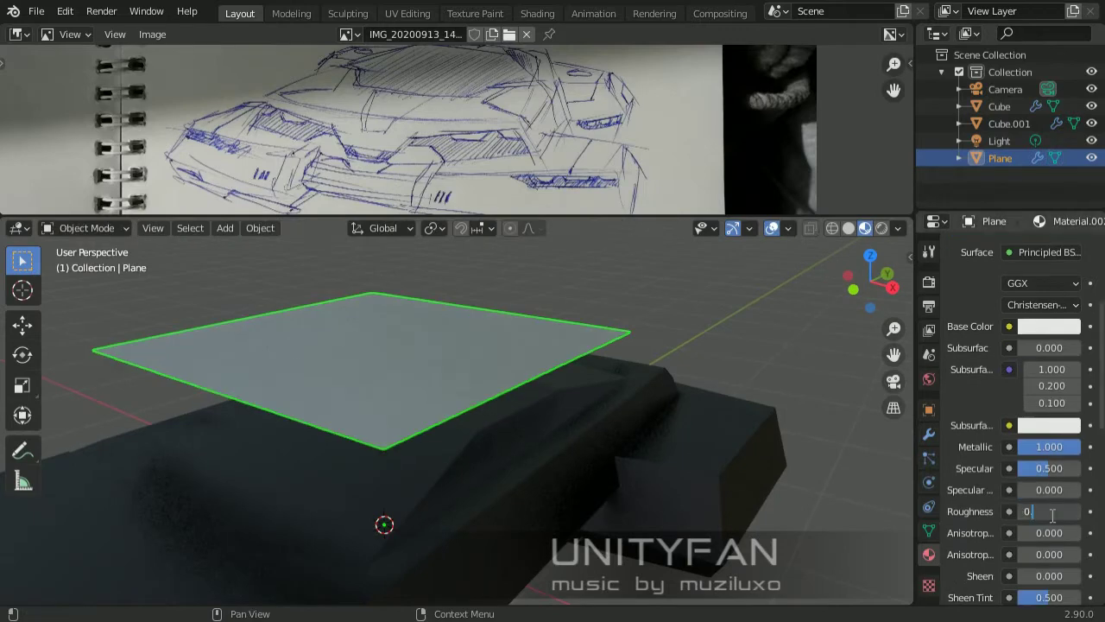
text(.4)
key(Return)
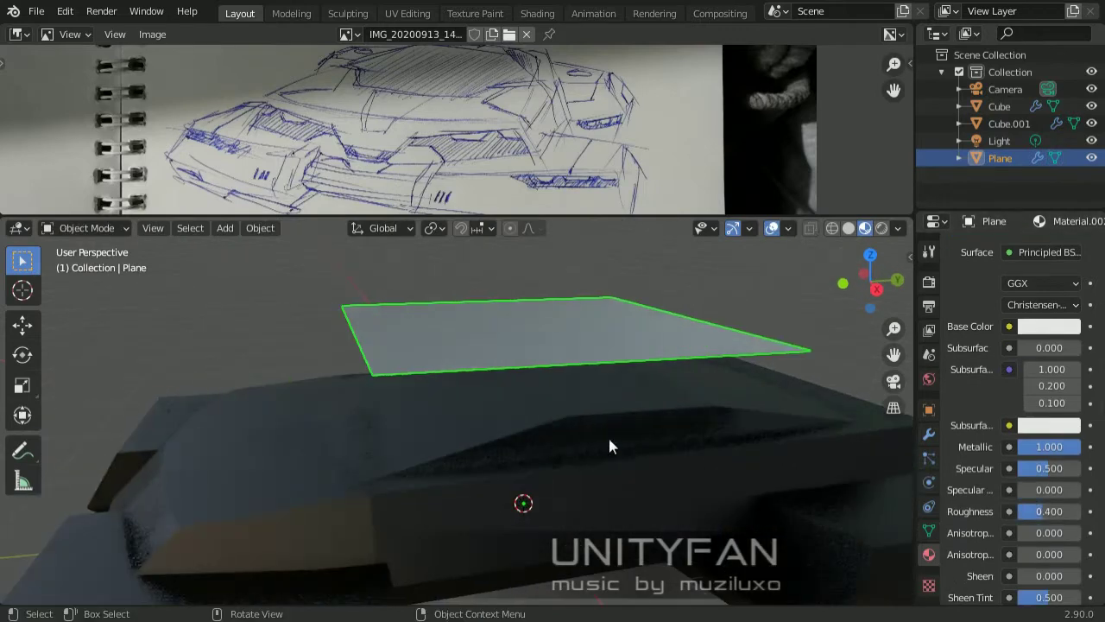
middle_drag(607, 436, 627, 413)
key(Tab)
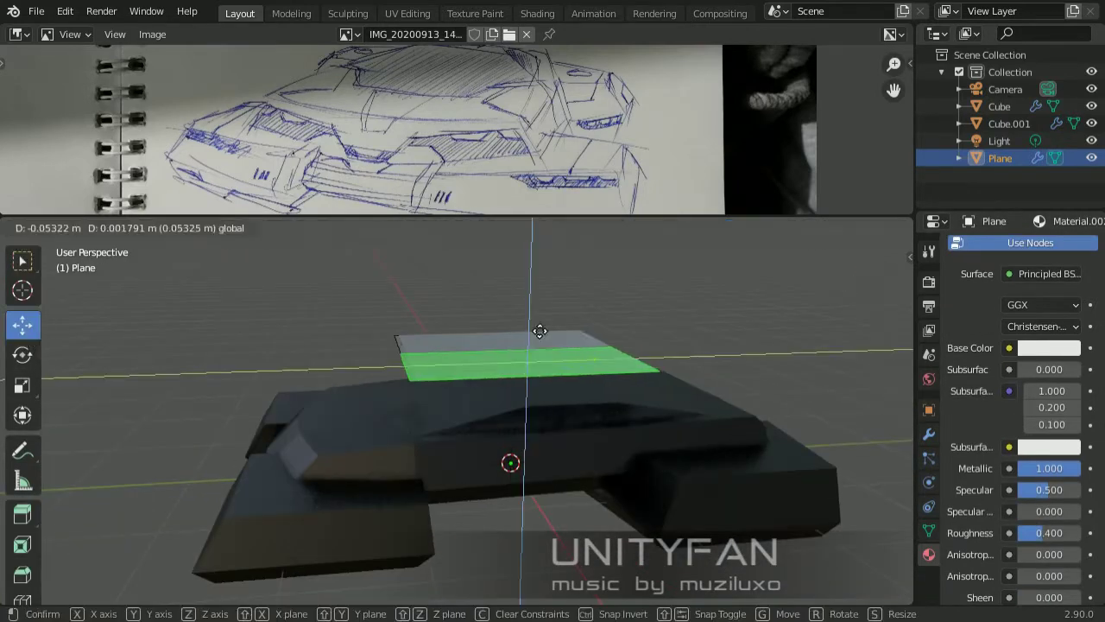
Move the plane's face and scale its front edge to fit the cabin top.
middle_drag(291, 400, 415, 389)
key(g)
click(414, 406)
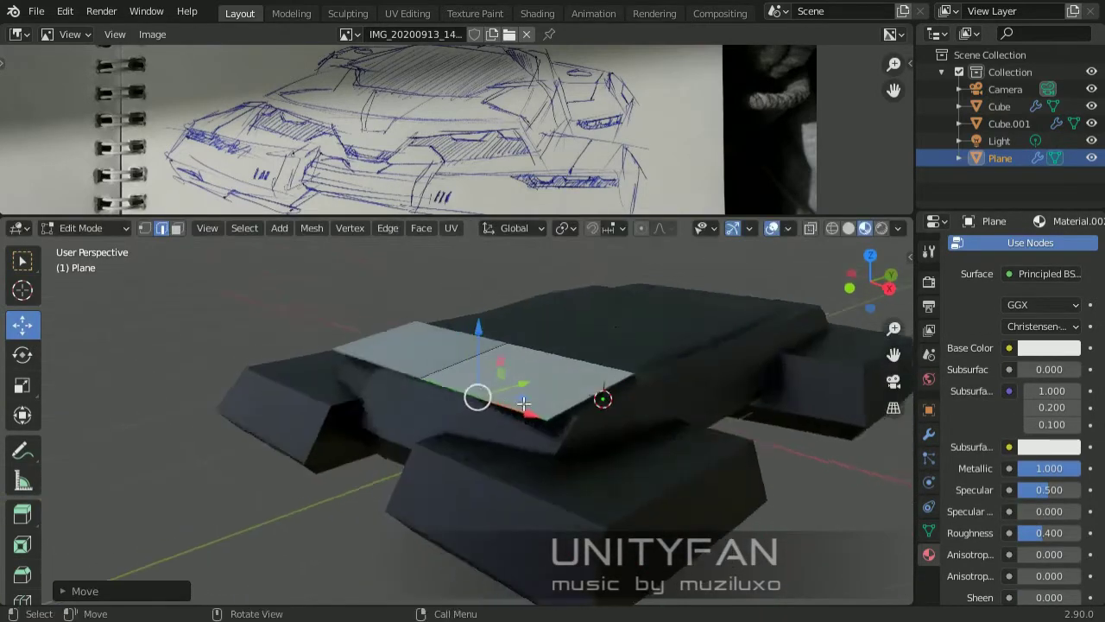
key(2)
click(446, 429)
mouse_move(447, 429)
middle_down()
mouse_move(501, 395)
mouse_move(715, 481)
mouse_move(585, 419)
mouse_move(486, 441)
mouse_move(440, 409)
mouse_move(562, 409)
middle_up()
key(s)
click(733, 474)
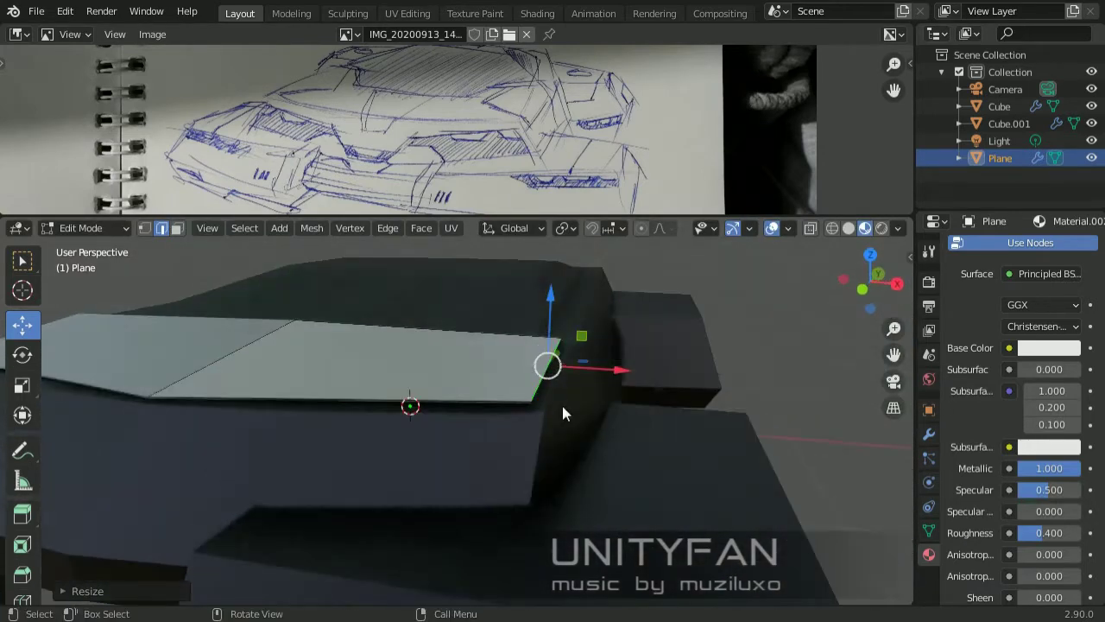
Undo an accidental body move and get back into editing the plane.
click(562, 458)
click(607, 511)
click(486, 411)
key(Tab)
mouse_move(485, 411)
middle_down()
mouse_move(524, 444)
mouse_move(501, 373)
mouse_move(541, 408)
mouse_move(577, 321)
mouse_move(440, 277)
middle_up()
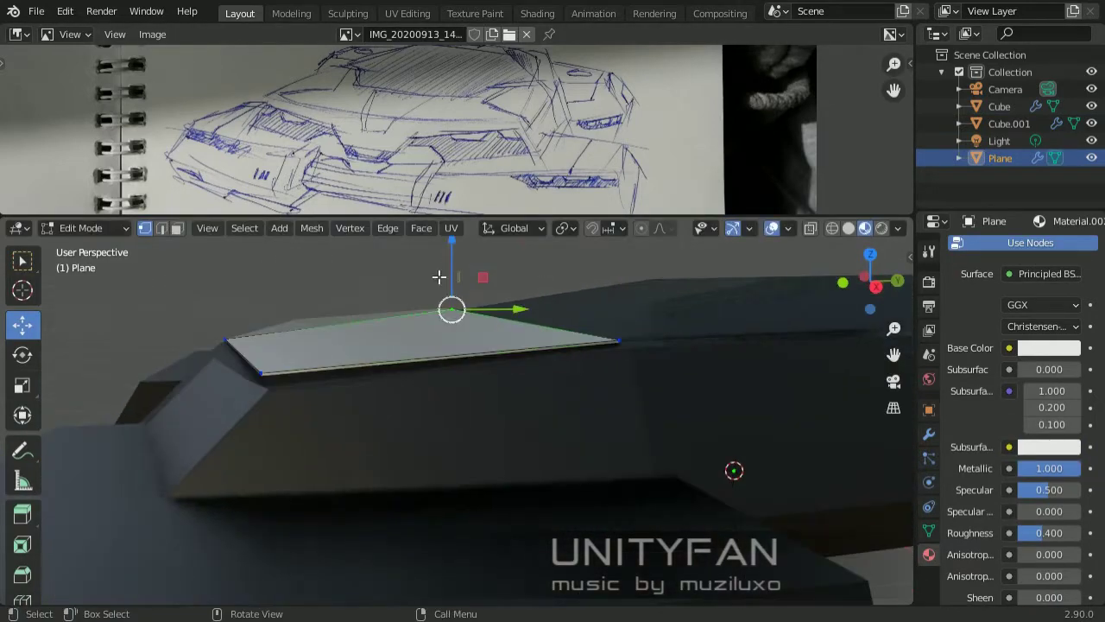
mouse_move(403, 367)
middle_down()
mouse_move(642, 394)
mouse_move(777, 447)
mouse_move(506, 389)
mouse_move(404, 473)
middle_up()
Add a loop cut across the plane and raise the new edge along Z.
key(ctrl+r)
middle_drag(522, 424, 538, 365)
key(g)
key(z)
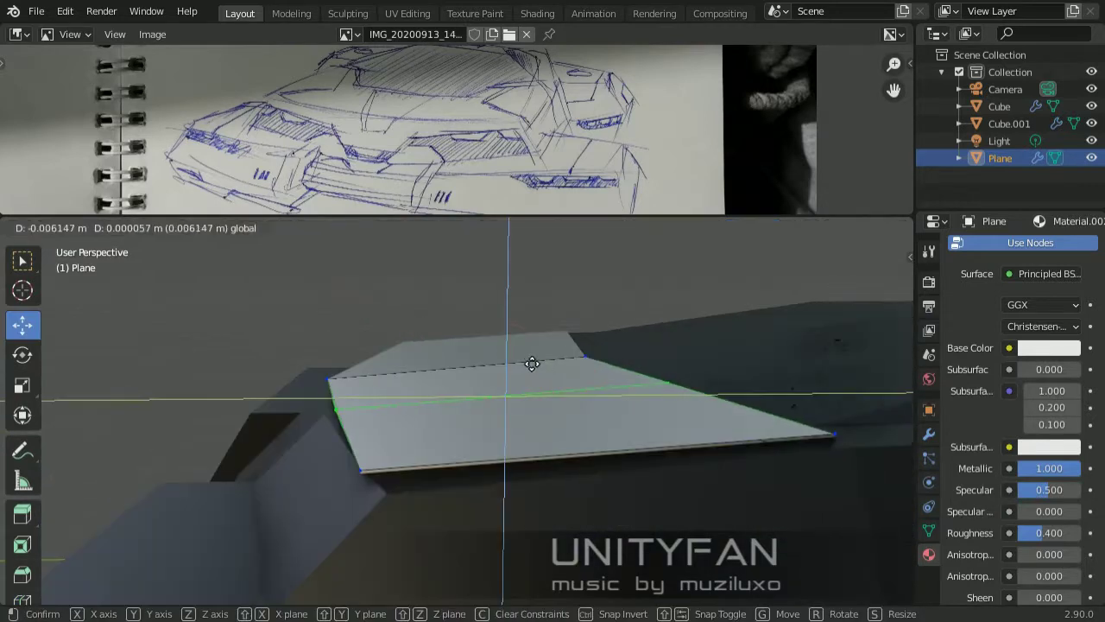
click(531, 365)
mouse_move(543, 420)
middle_down()
mouse_move(476, 476)
mouse_move(542, 443)
mouse_move(455, 389)
mouse_move(424, 437)
mouse_move(424, 314)
mouse_move(543, 376)
middle_up()
Extrude the panel's edges and drop them vertically down the body's sides.
key(2)
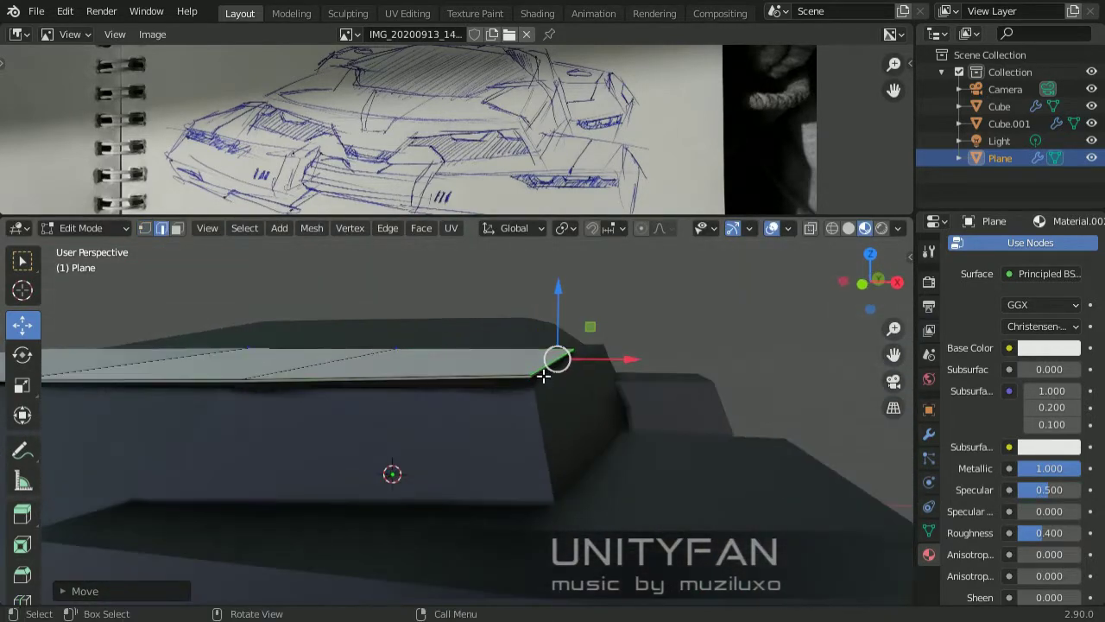
click(635, 390)
mouse_move(635, 391)
middle_down()
mouse_move(646, 394)
mouse_move(666, 371)
mouse_move(518, 444)
mouse_move(500, 406)
mouse_move(530, 407)
mouse_move(553, 345)
mouse_move(284, 331)
middle_up()
key(g)
click(661, 394)
key(g)
key(z)
click(562, 412)
key(Tab)
key(Tab)
Pull the shell's bottom edge further down the sloping side.
key(g)
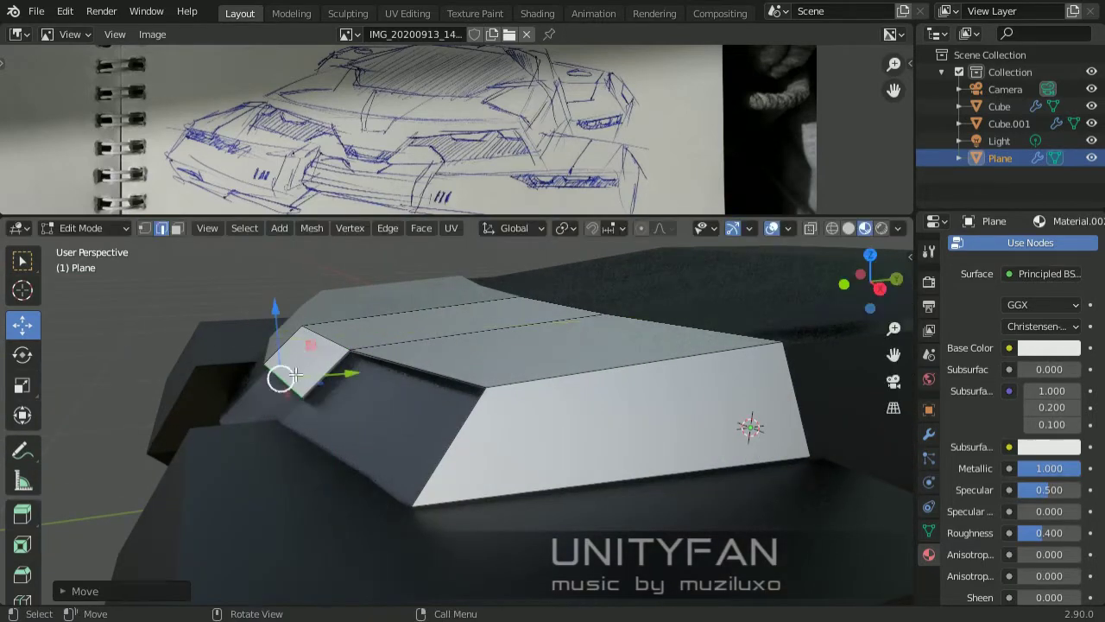
middle_drag(294, 376, 158, 234)
mouse_move(514, 394)
middle_down()
mouse_move(515, 406)
mouse_move(469, 400)
mouse_move(232, 286)
middle_up()
middle_drag(436, 414, 259, 319)
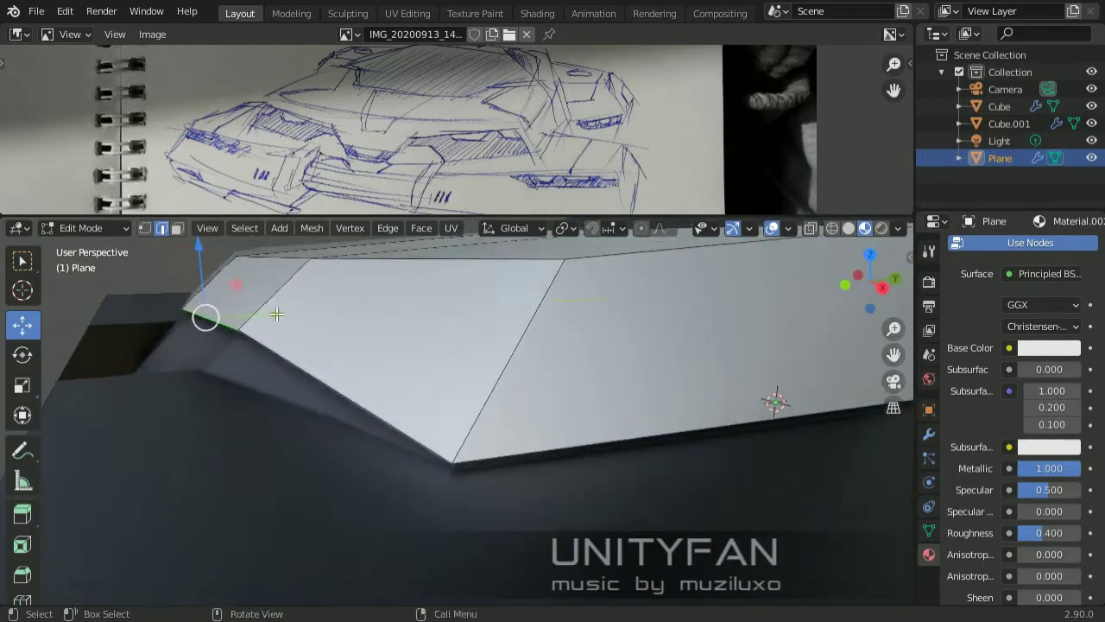
click(334, 397)
mouse_move(557, 365)
middle_down()
mouse_move(518, 345)
mouse_move(553, 363)
middle_up()
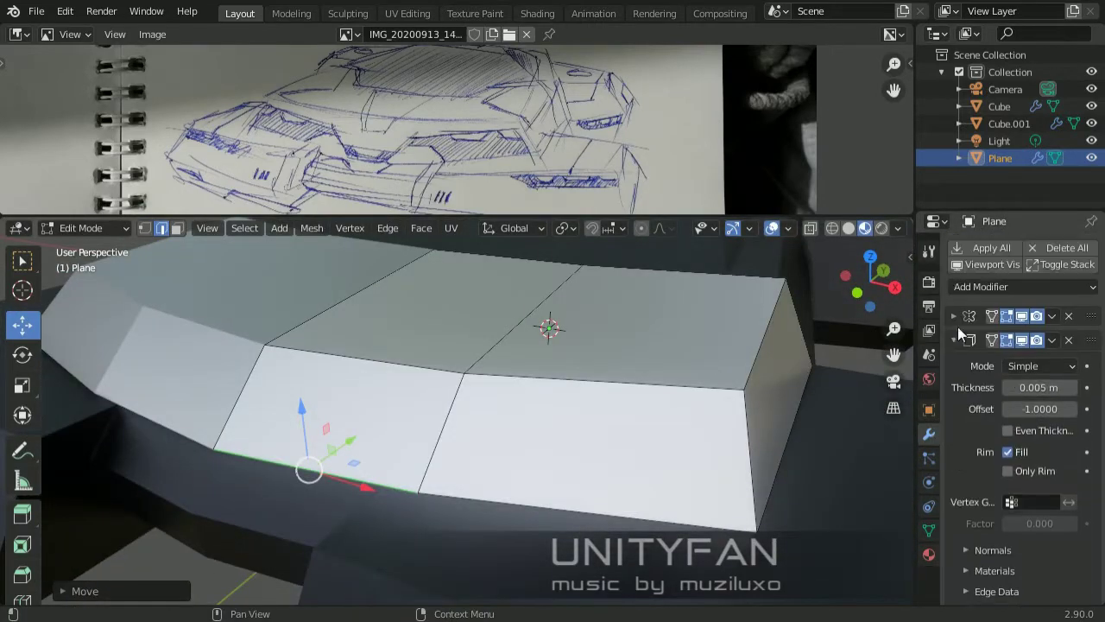
scroll(989, 387, down, 2)
key(Tab)
Turn on Even Thickness in Solidify and return to editing the shell.
click(1008, 393)
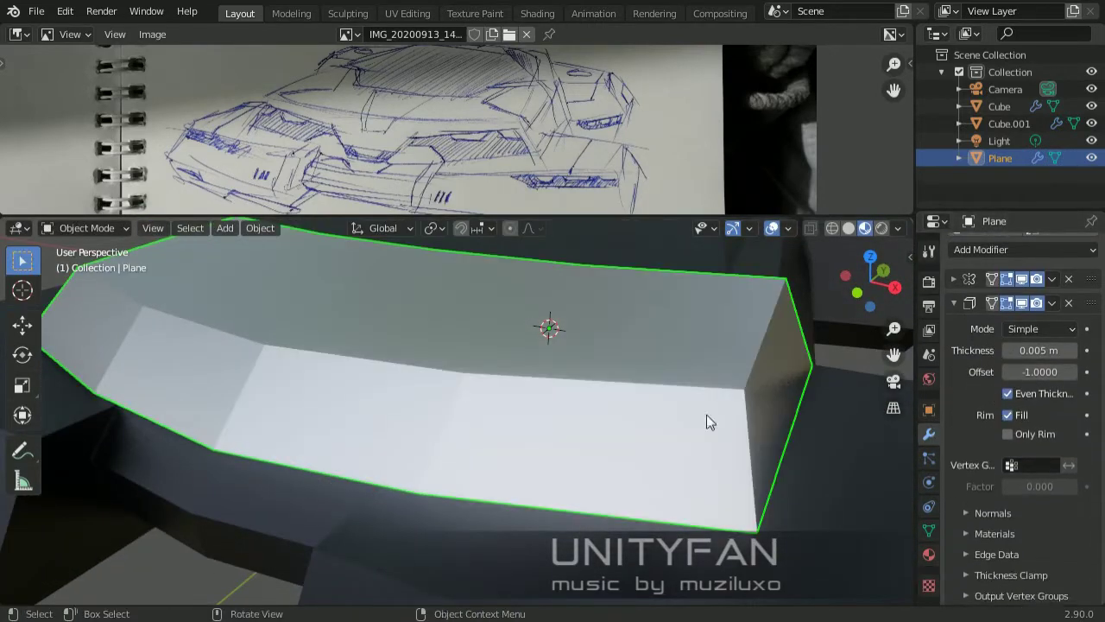
key(Tab)
mouse_move(707, 414)
middle_down()
mouse_move(622, 467)
mouse_move(530, 444)
mouse_move(631, 518)
middle_up()
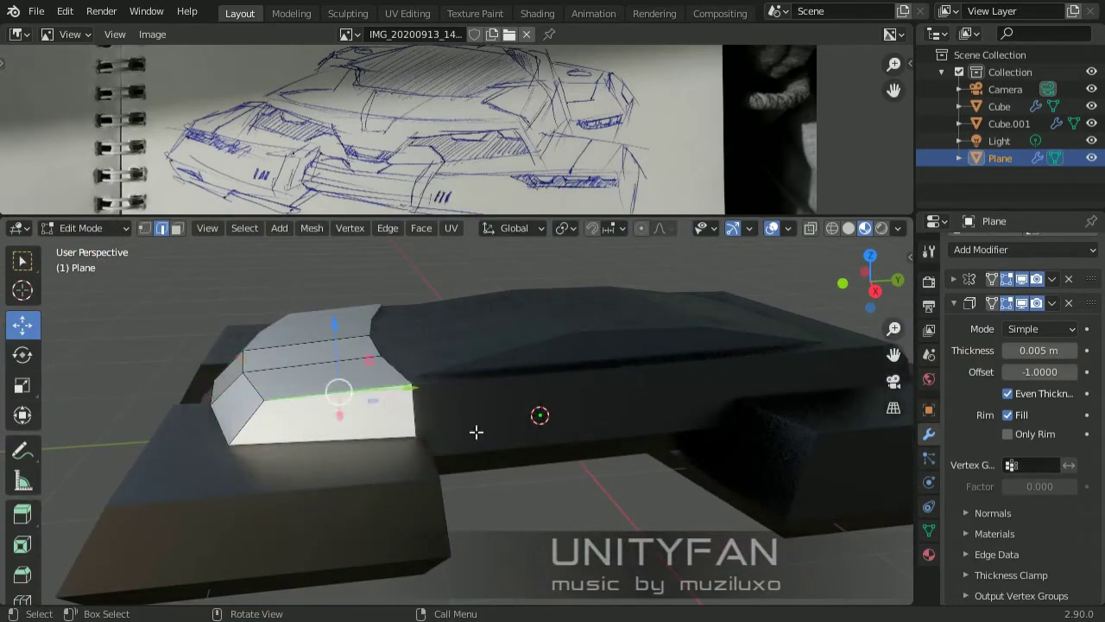
scroll(475, 432, up, 3)
shift+middle_drag(375, 489, 318, 448)
Extrude a new shell edge and reposition it to form an angled side strip.
click(577, 481)
middle_drag(576, 481, 716, 451)
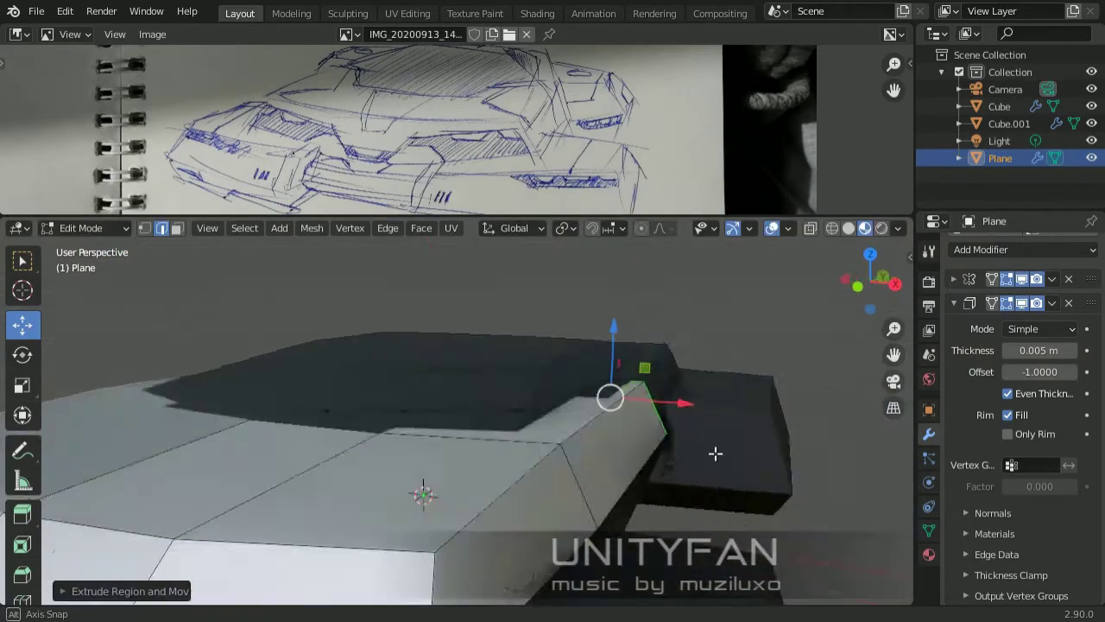
key(g)
click(592, 420)
middle_drag(592, 420, 397, 390)
key(g)
key(x)
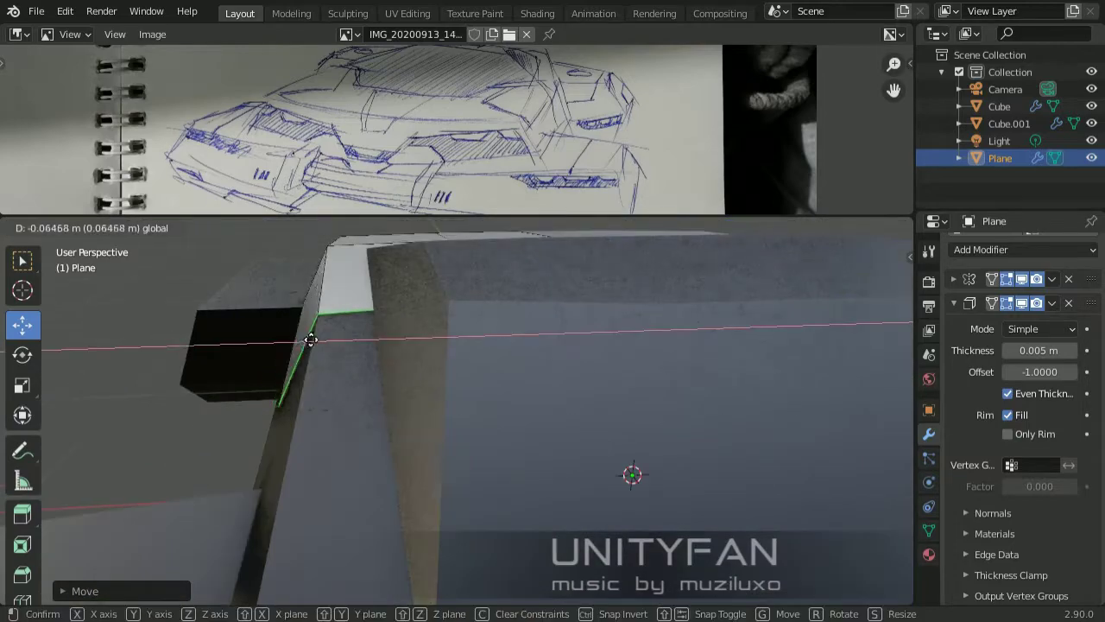
click(334, 345)
Move the selected shell face with a single-axis constraint.
key(Tab)
mouse_move(333, 345)
middle_down()
mouse_move(626, 398)
mouse_move(467, 398)
middle_up()
key(Tab)
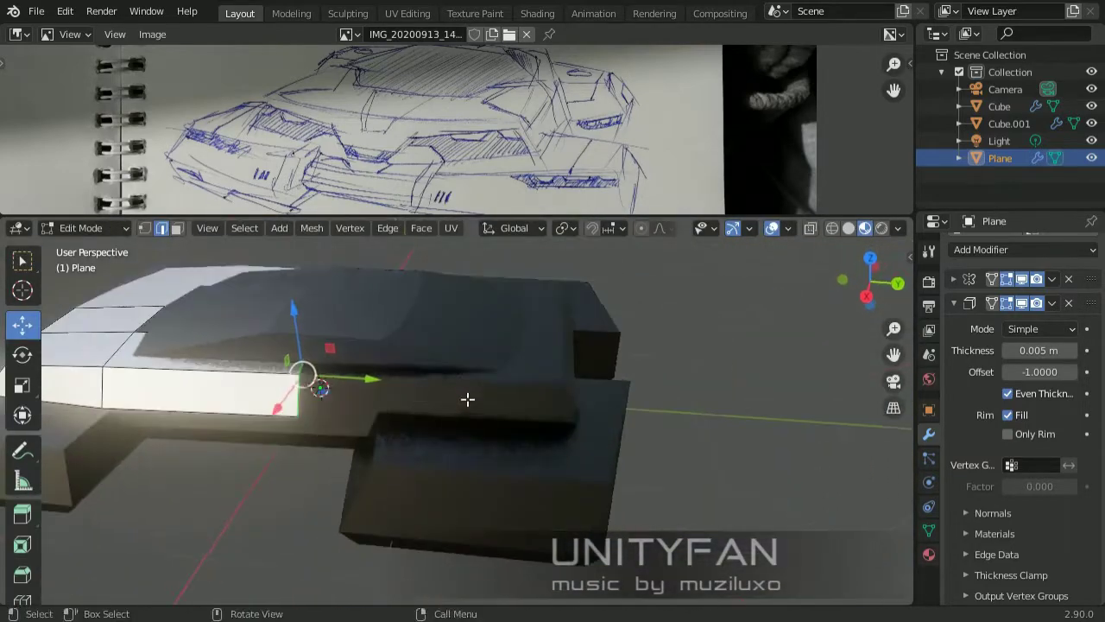
click(604, 405)
mouse_move(603, 405)
middle_down()
mouse_move(555, 452)
mouse_move(510, 395)
middle_up()
Extrude the front face and push it forward along Y.
key(g)
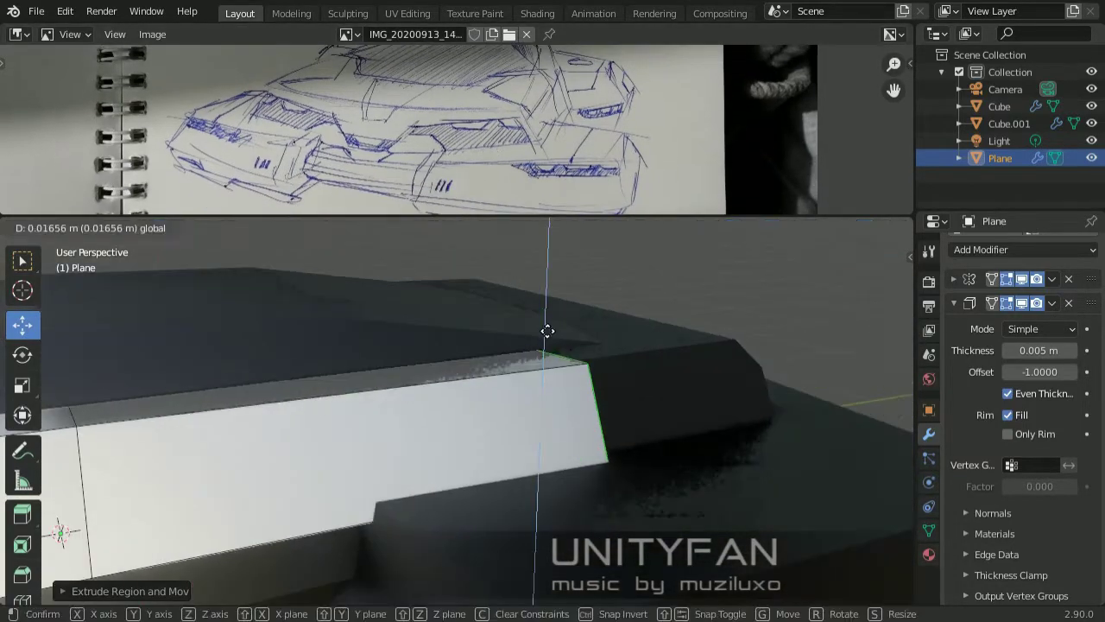
click(455, 395)
key(g)
key(y)
click(682, 491)
mouse_move(682, 490)
middle_down()
mouse_move(523, 463)
mouse_move(446, 402)
middle_up()
Adjust the front geometry so the nose slopes down.
key(g)
mouse_move(270, 396)
middle_down()
mouse_move(501, 389)
mouse_move(514, 423)
middle_up()
key(g)
click(547, 457)
mouse_move(548, 457)
middle_down()
mouse_move(662, 454)
mouse_move(428, 434)
middle_up()
Switch to vertex mode and box-select the front panel vertices.
key(1)
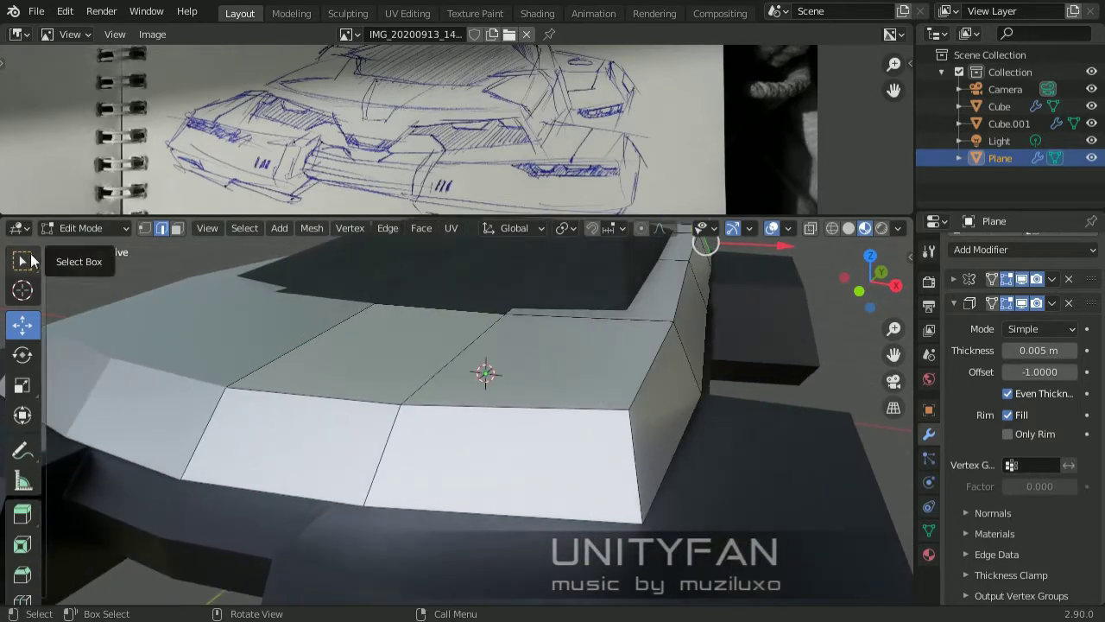
click(23, 260)
middle_drag(518, 483, 671, 499)
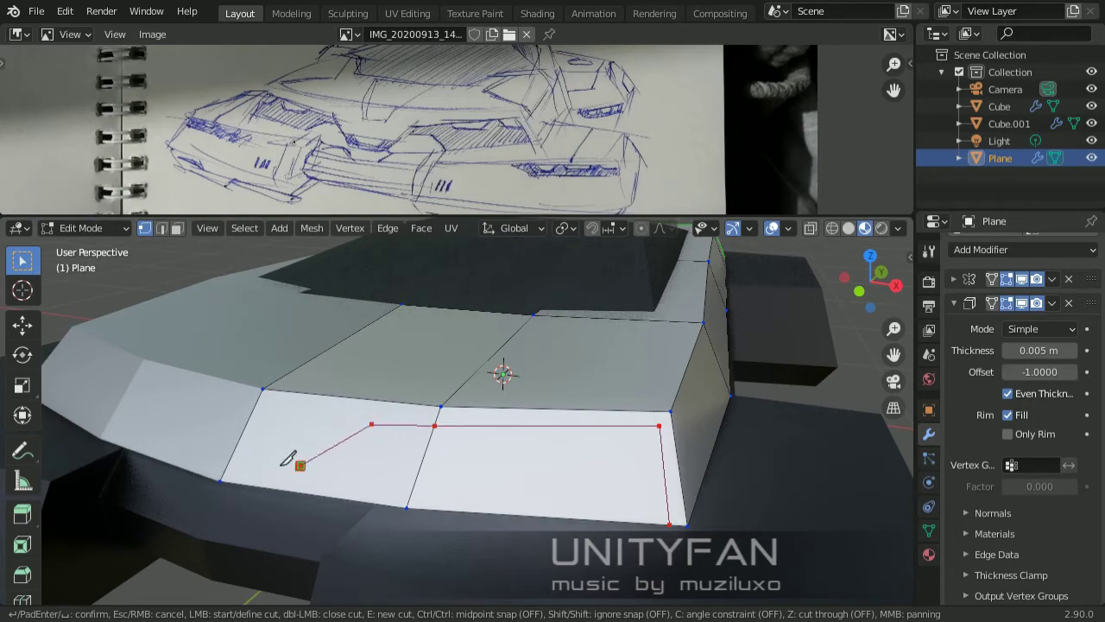
Knife-cut a stepped notch into the front light panel and confirm it.
scroll(262, 461, down, 2)
scroll(397, 457, down, 3)
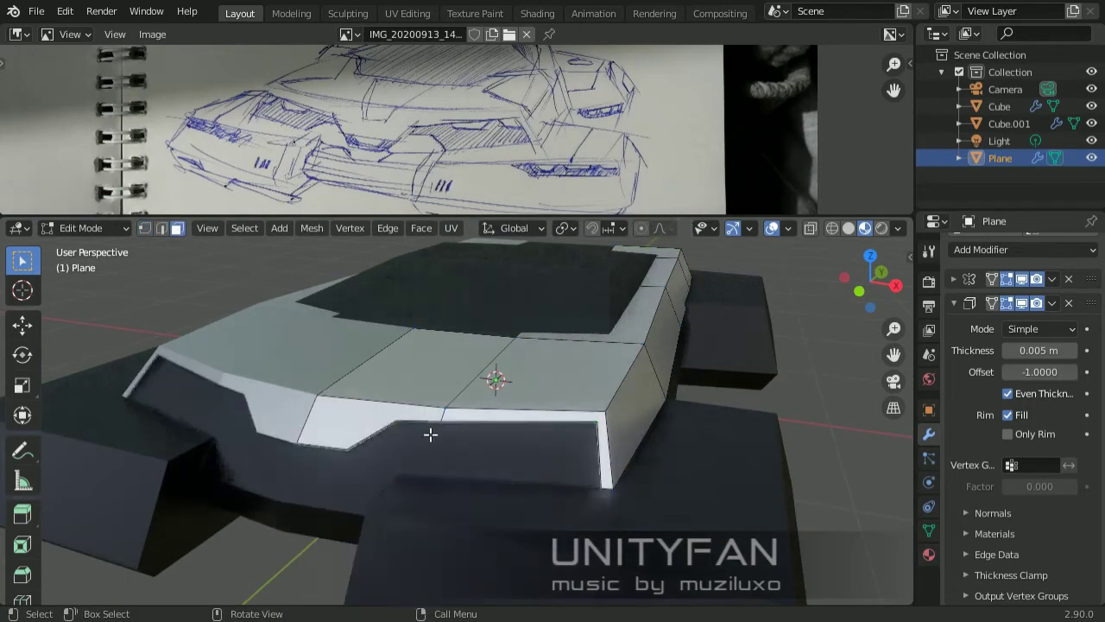
key(Tab)
middle_drag(429, 434, 671, 370)
key(Tab)
scroll(440, 452, up, 3)
scroll(439, 451, up, 3)
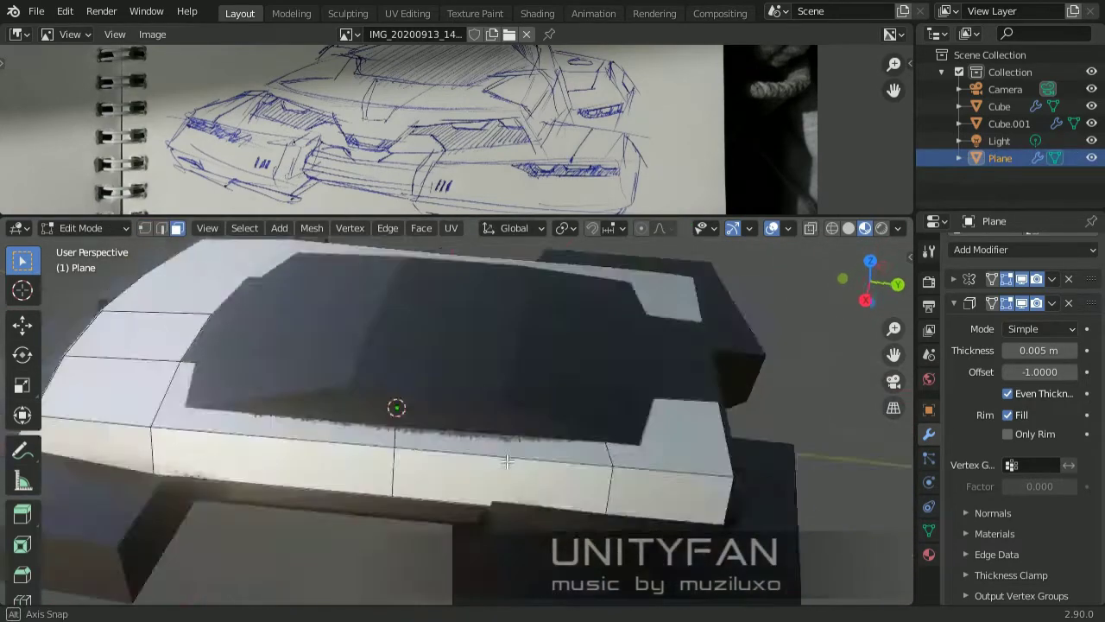
middle_drag(439, 452, 488, 444)
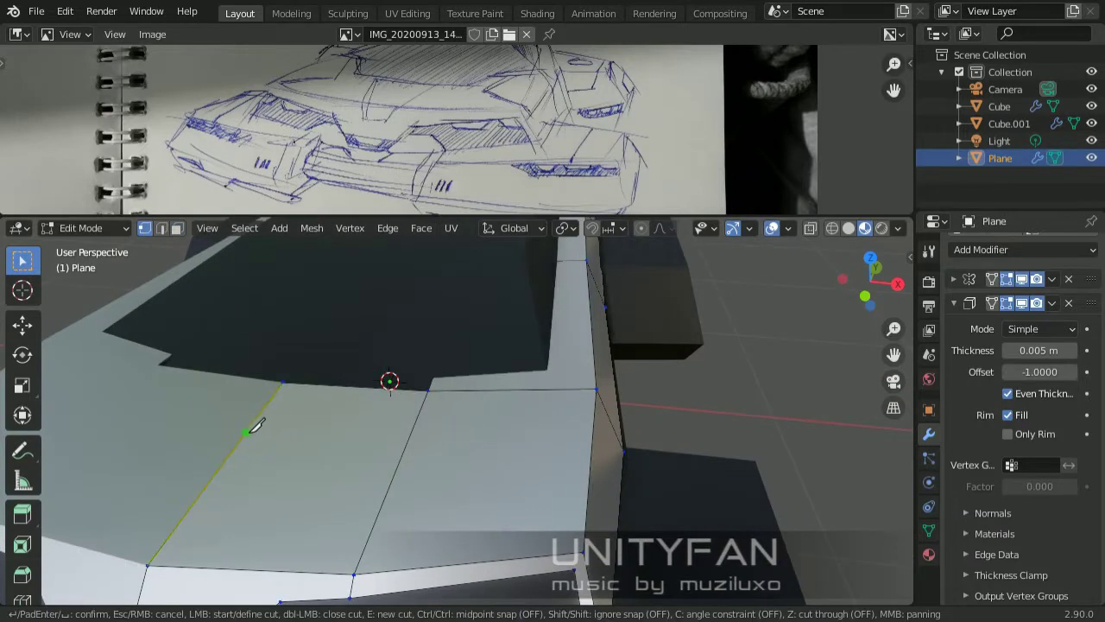
mouse_move(509, 388)
middle_down()
mouse_move(484, 439)
mouse_move(399, 436)
middle_up()
key(Return)
Add another knife cut across the top panels and review the new cuts.
key(k)
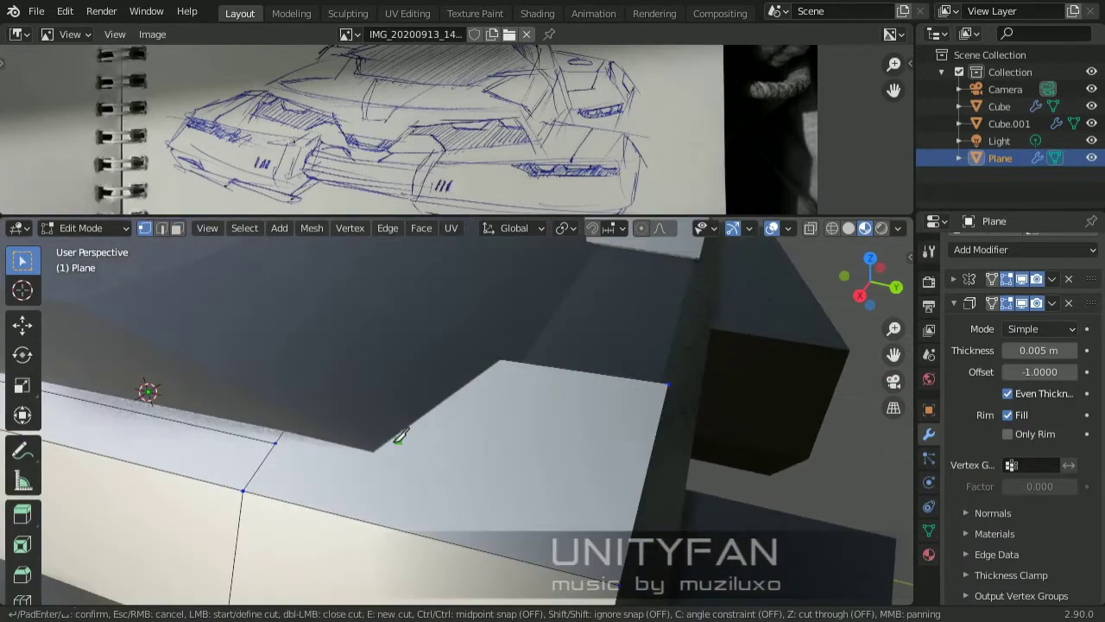
key(Return)
scroll(533, 363, down, 3)
middle_drag(533, 362, 168, 275)
key(3)
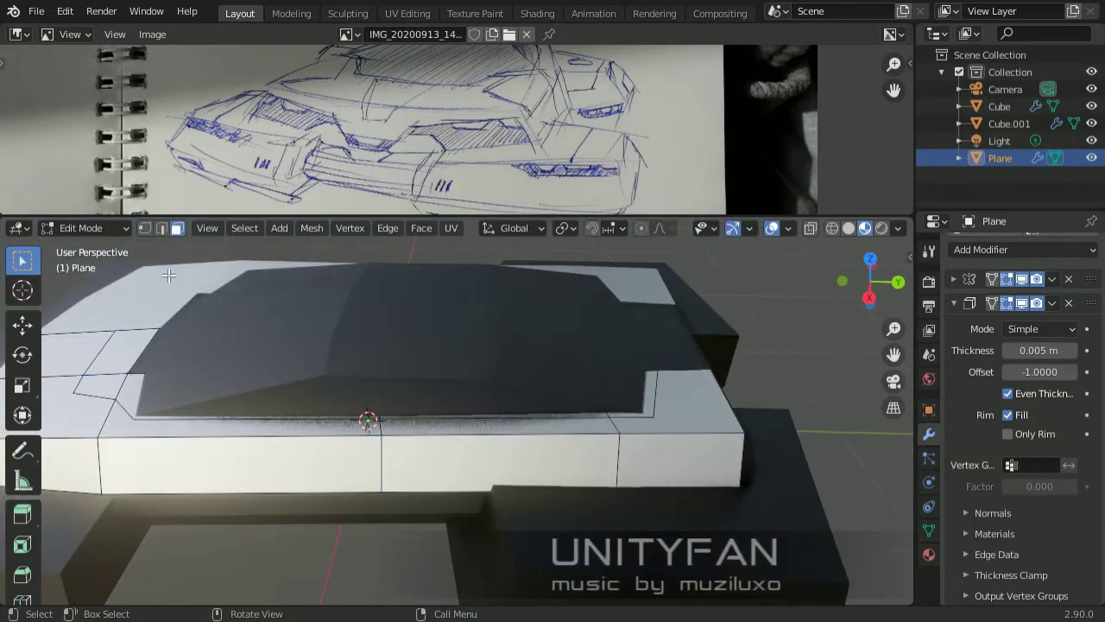
mouse_move(652, 393)
middle_down()
mouse_move(538, 394)
mouse_move(711, 344)
mouse_move(587, 432)
mouse_move(422, 395)
mouse_move(418, 409)
mouse_move(959, 303)
middle_up()
key(Tab)
Extrude the Plane shell's top edge into a new strip with Median X set to 0.
click(422, 395)
key(Tab)
scroll(422, 395, up, 4)
click(335, 369)
key(e)
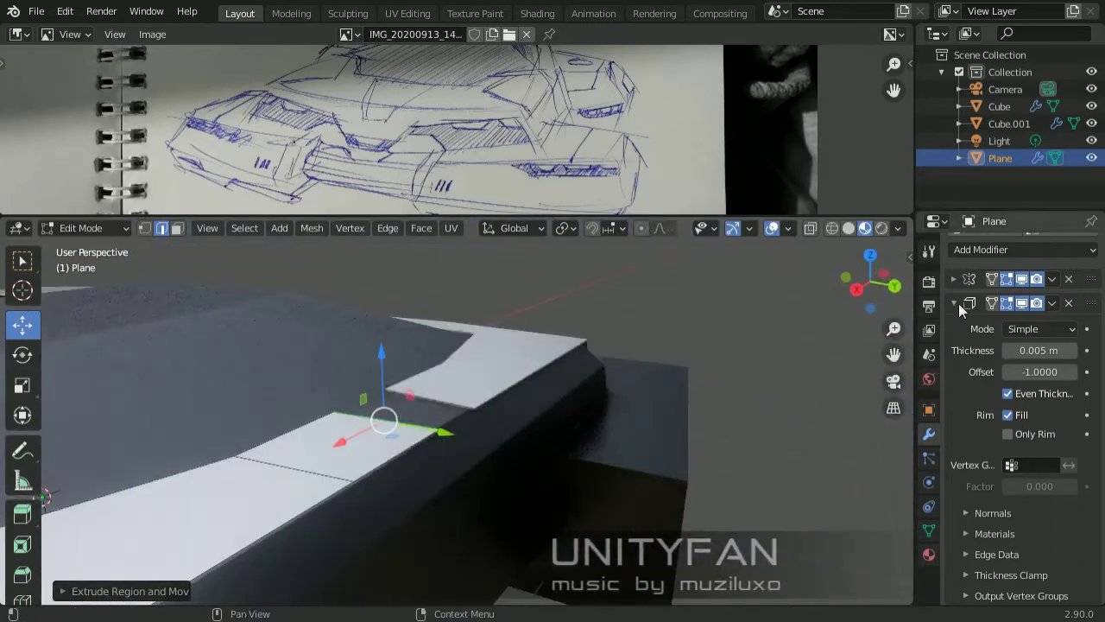
text(0)
key(Return)
middle_drag(536, 406, 444, 427)
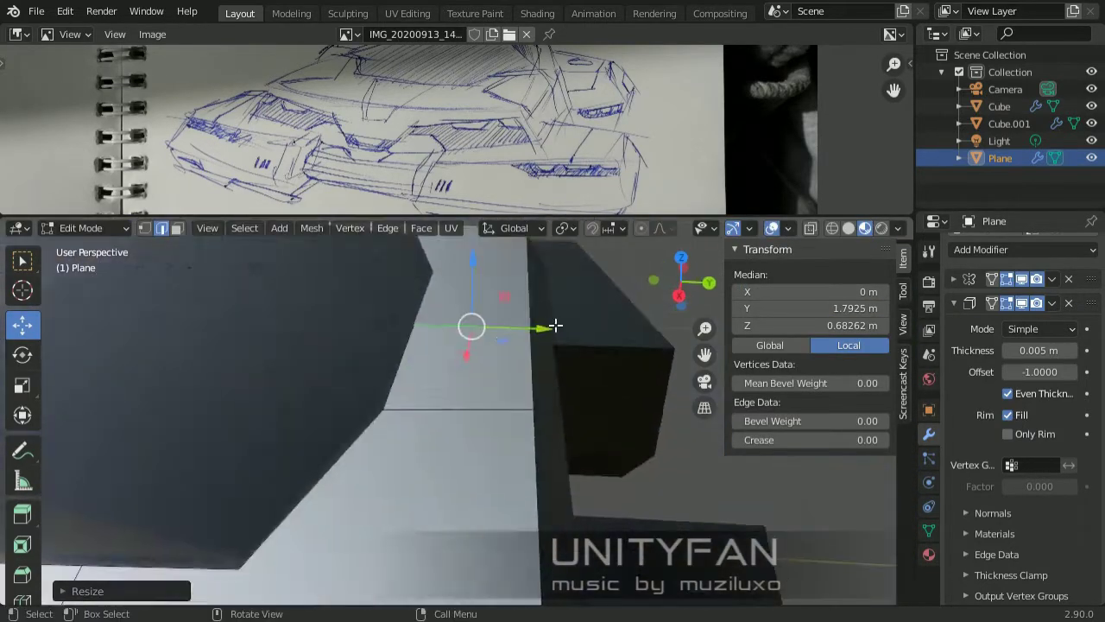
Stretch the extruded rim strip outward, confirm it, and inspect the whole vehicle.
middle_drag(560, 412, 463, 358)
key(e)
click(420, 412)
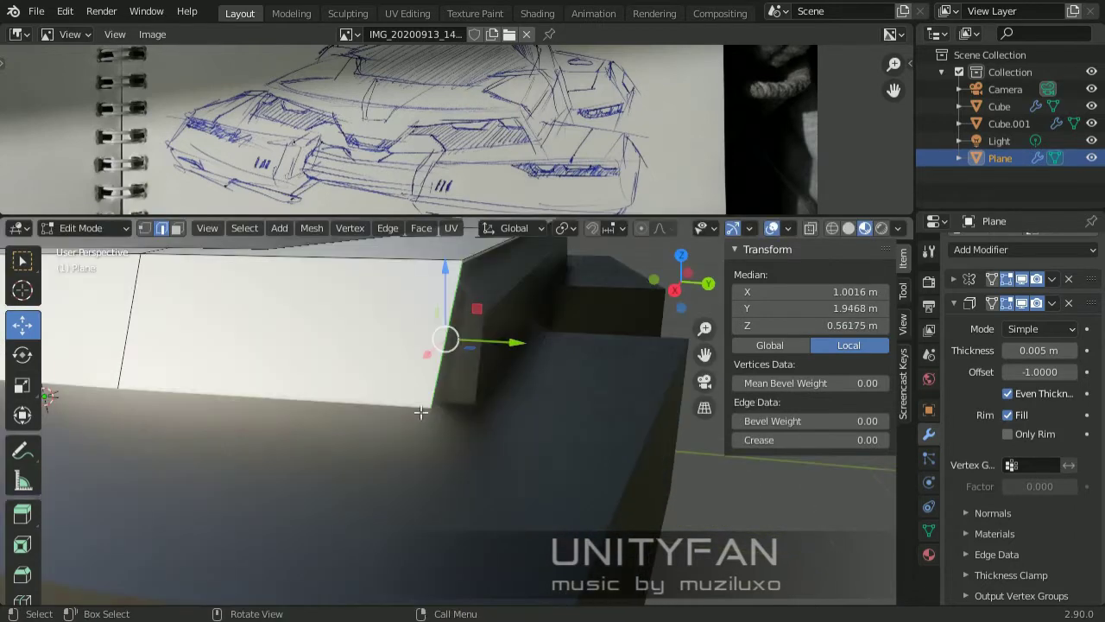
mouse_move(430, 418)
middle_down()
mouse_move(407, 444)
mouse_move(446, 436)
middle_up()
key(Tab)
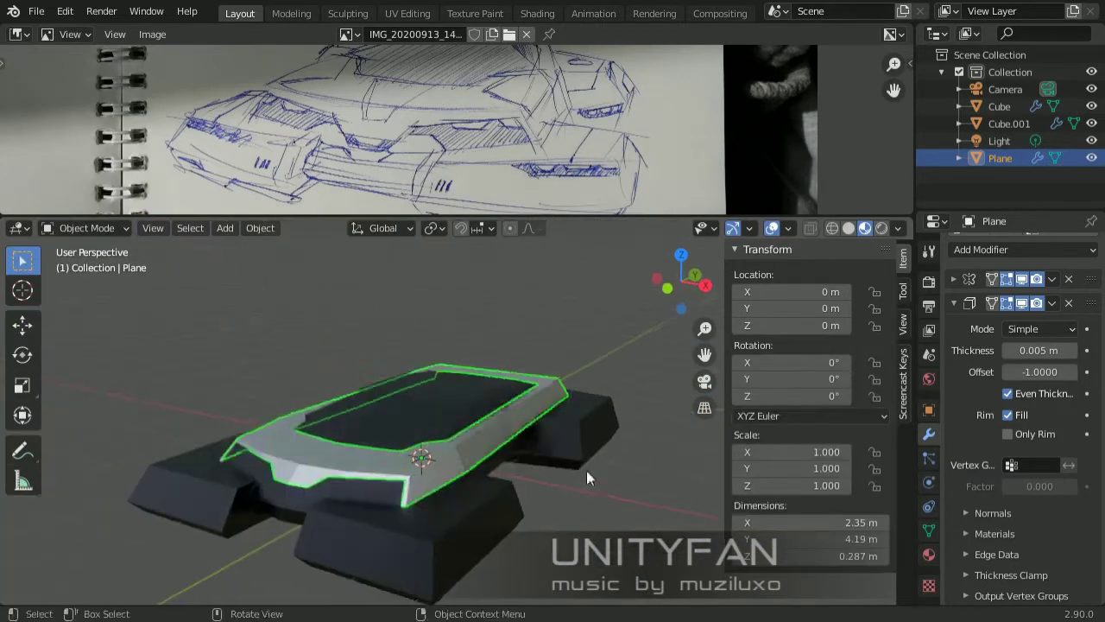
mouse_move(587, 470)
middle_down()
mouse_move(621, 509)
mouse_move(537, 419)
mouse_move(483, 433)
middle_up()
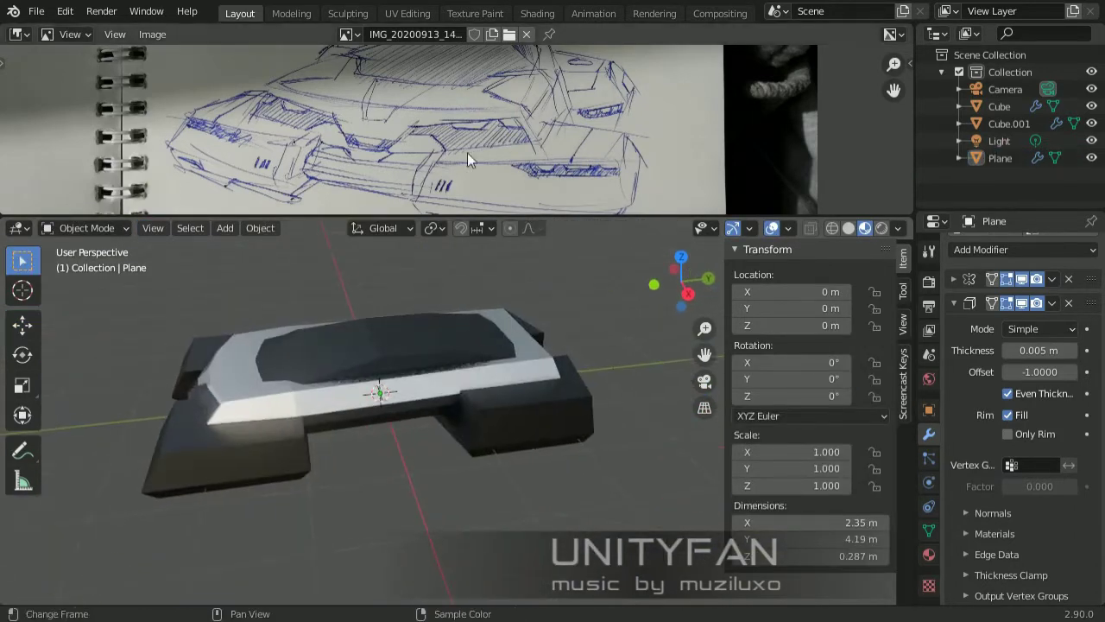
middle_drag(467, 153, 458, 194)
scroll(471, 415, up, 5)
Move a duplicated face of the Plane shell onto the dark canopy as a flat panel.
click(472, 415)
key(Tab)
middle_drag(472, 415, 556, 308)
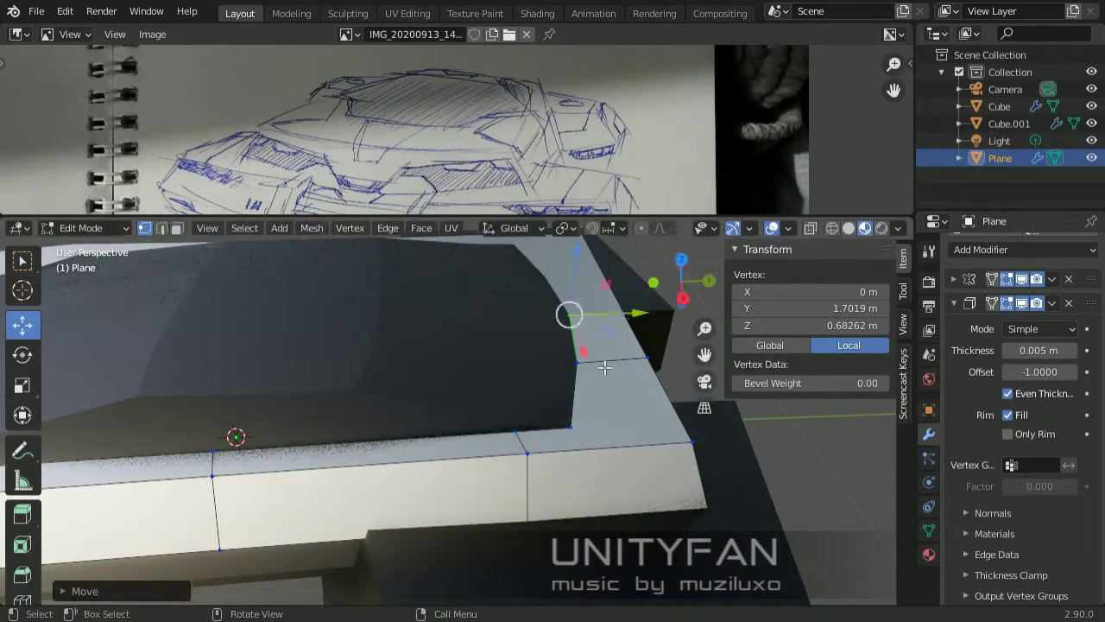
middle_drag(604, 367, 552, 385)
key(2)
drag(635, 346, 604, 371)
mouse_move(605, 371)
middle_down()
mouse_move(543, 399)
mouse_move(190, 239)
middle_up()
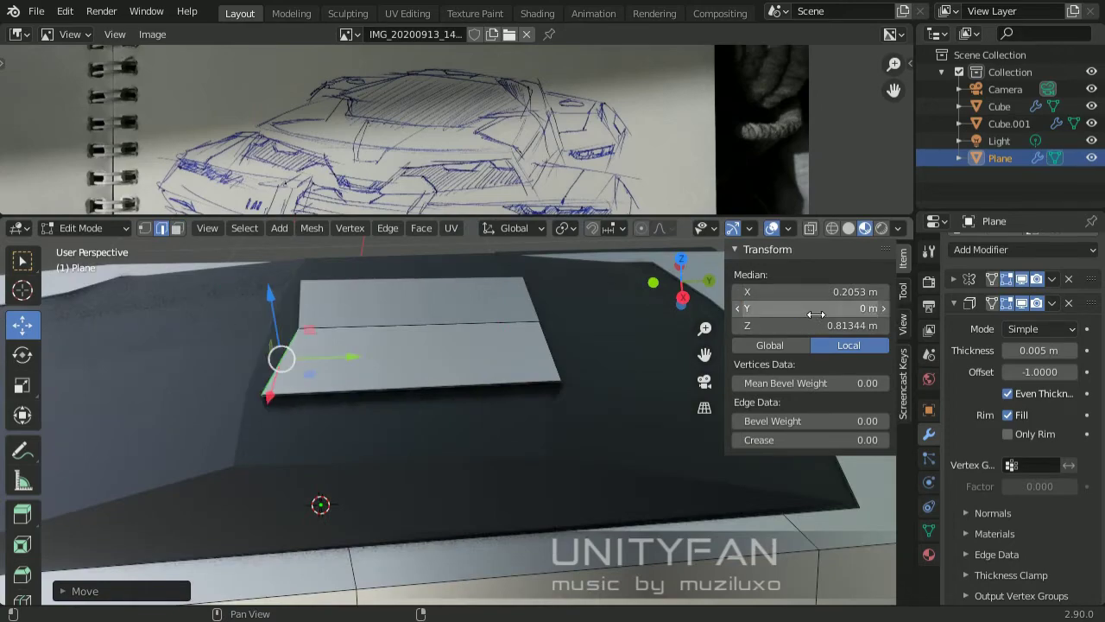
mouse_move(412, 340)
middle_down()
mouse_move(336, 337)
mouse_move(357, 387)
middle_up()
Reshape the canopy panel's edges and corners by moving its vertices.
shift+click(306, 345)
drag(376, 322, 362, 316)
shift+middle_drag(363, 316, 318, 305)
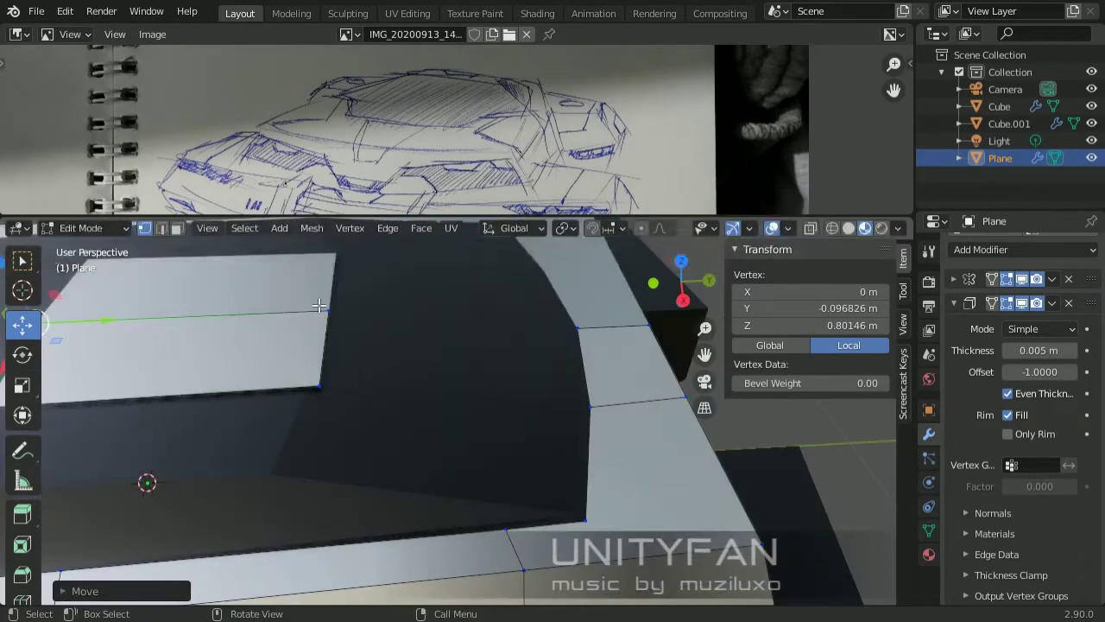
middle_drag(367, 384, 328, 345)
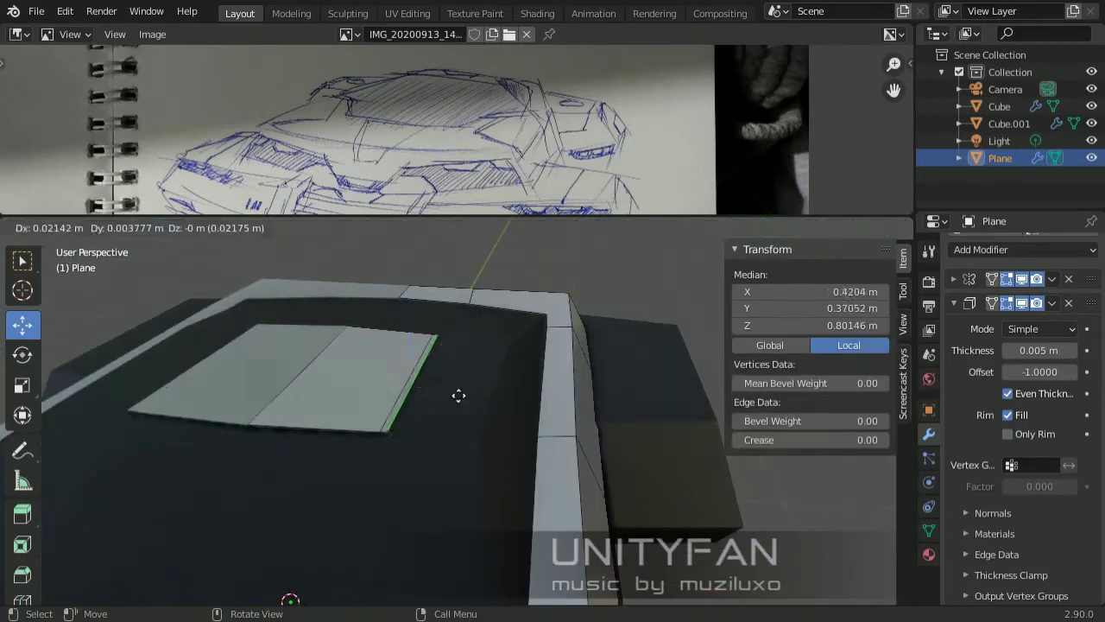
click(458, 395)
mouse_move(459, 395)
middle_down()
mouse_move(518, 457)
mouse_move(463, 419)
middle_up()
key(Tab)
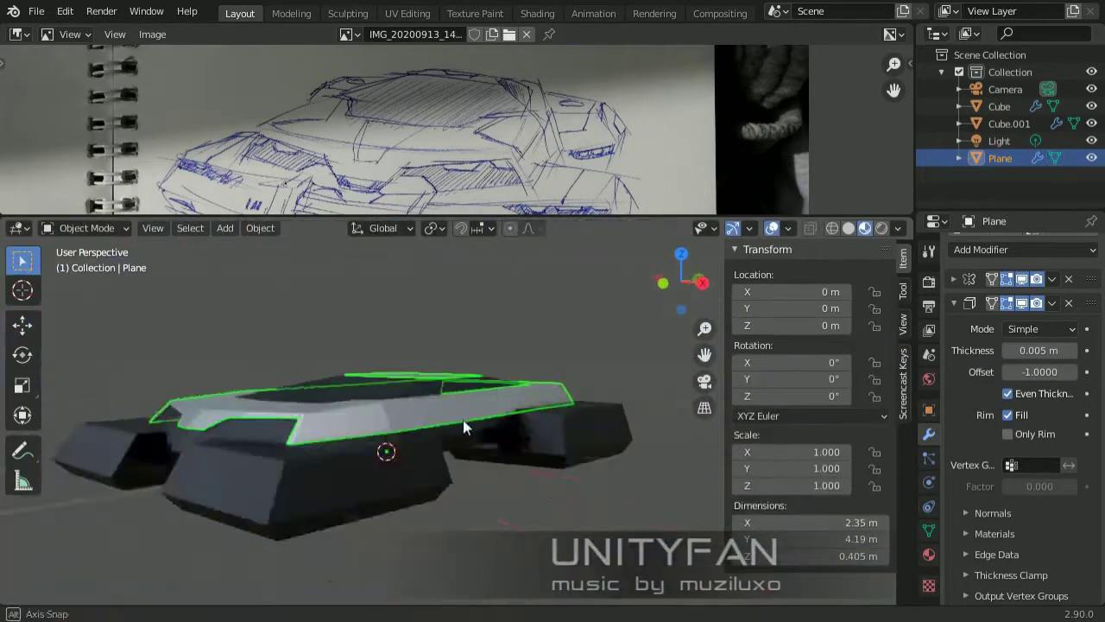
scroll(463, 423, up, 5)
Extrude the front panel's corner edge into a new strip along Y.
key(Tab)
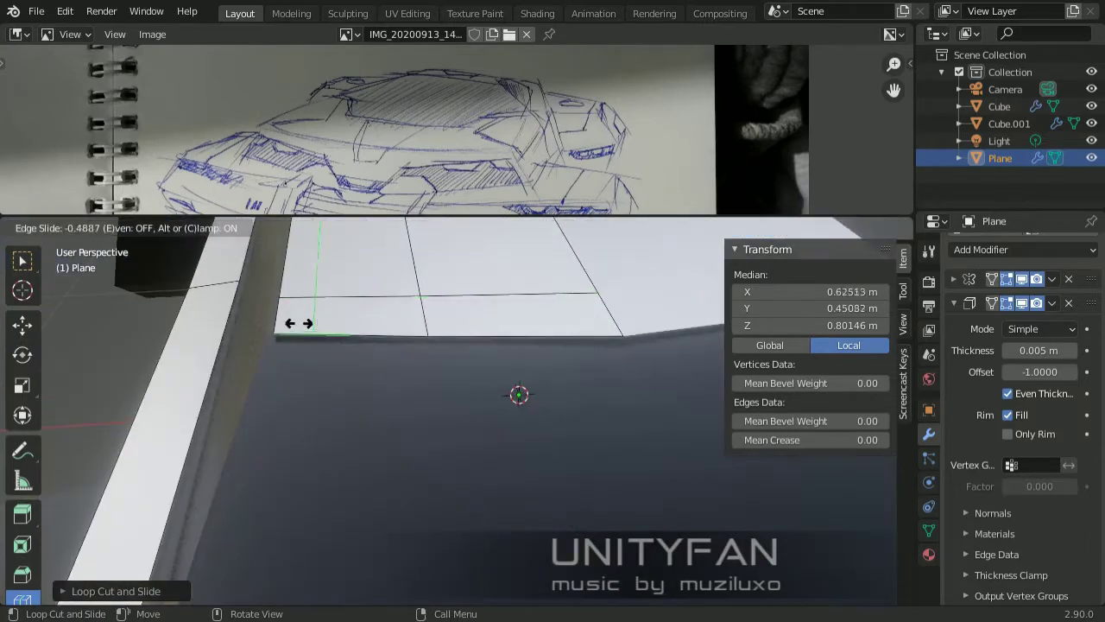
click(296, 321)
middle_drag(371, 402, 464, 351)
key(e)
click(314, 357)
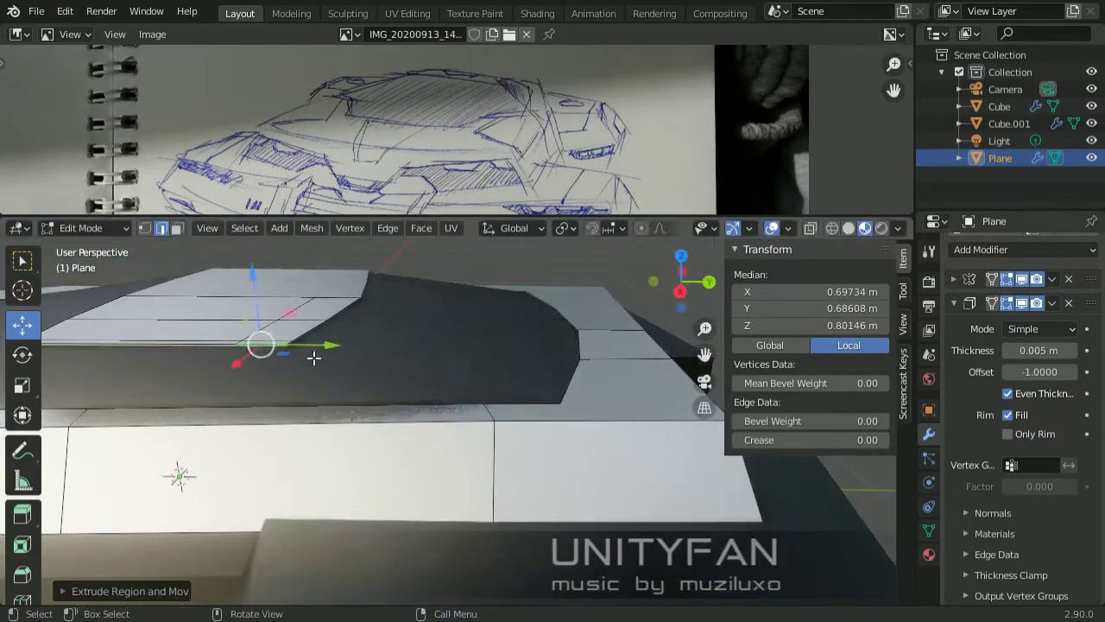
drag(314, 358, 406, 350)
mouse_move(406, 350)
middle_down()
mouse_move(524, 406)
mouse_move(525, 419)
middle_up()
mouse_move(440, 365)
middle_down()
mouse_move(402, 358)
mouse_move(523, 383)
middle_up()
Extrude another face strip along the canopy side and adjust its vertices.
key(e)
click(363, 525)
middle_drag(362, 525, 393, 449)
drag(393, 449, 384, 414)
middle_drag(384, 414, 373, 365)
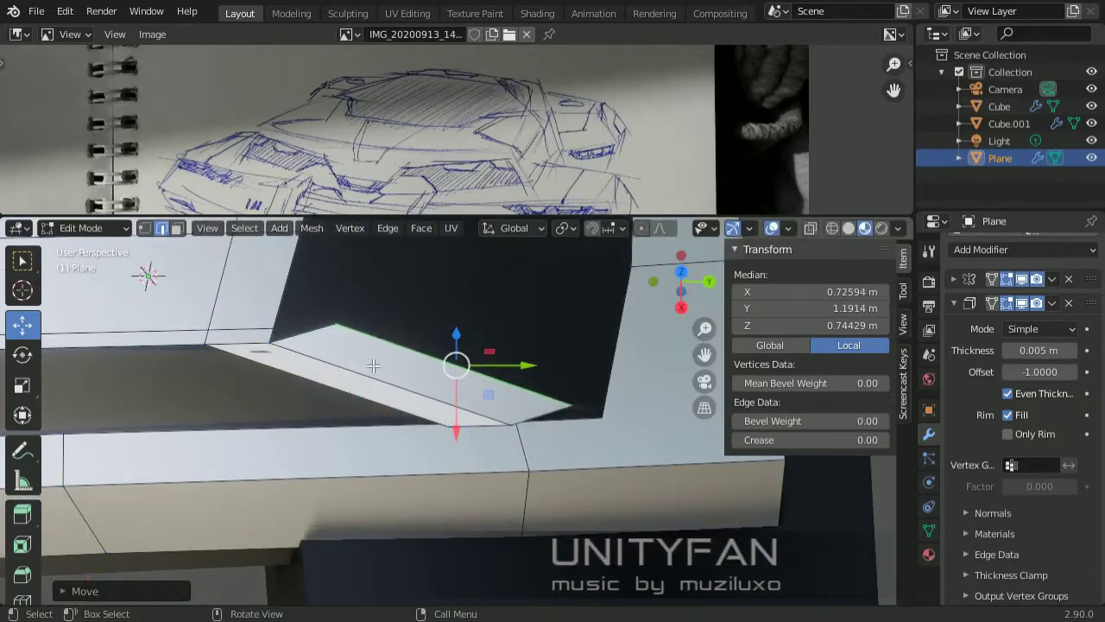
mouse_move(296, 351)
middle_down()
mouse_move(434, 480)
mouse_move(525, 468)
middle_up()
key(g)
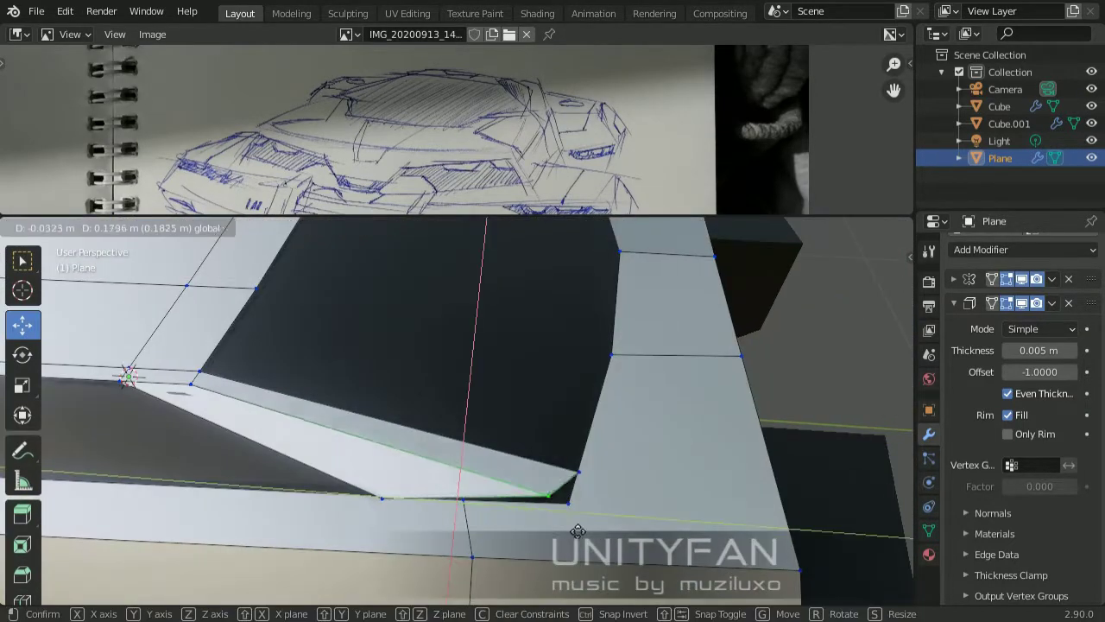
click(459, 385)
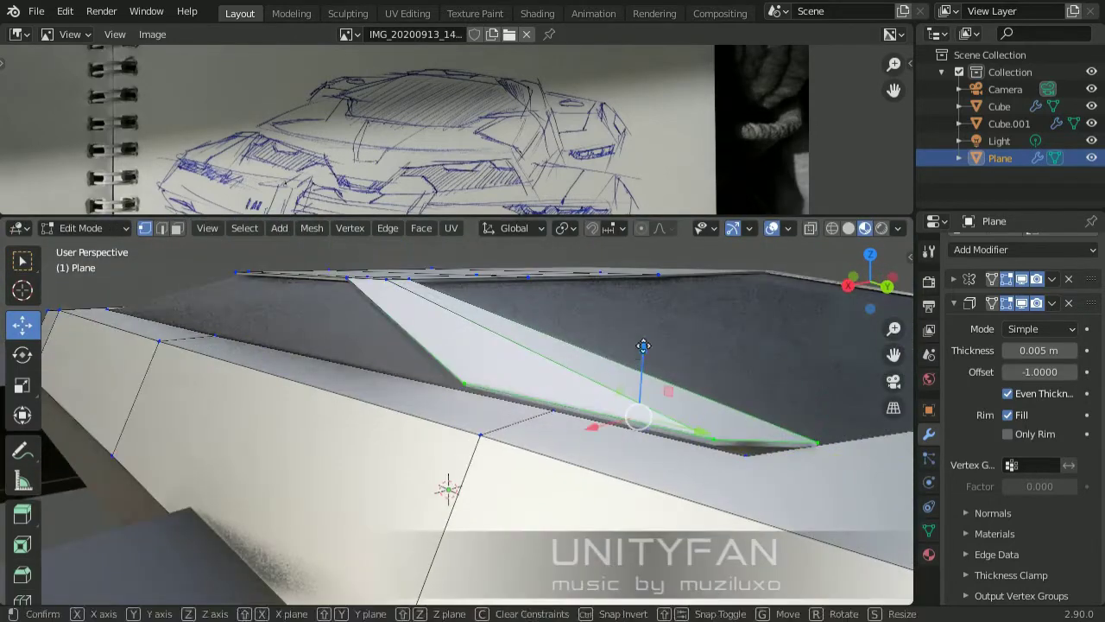
click(716, 419)
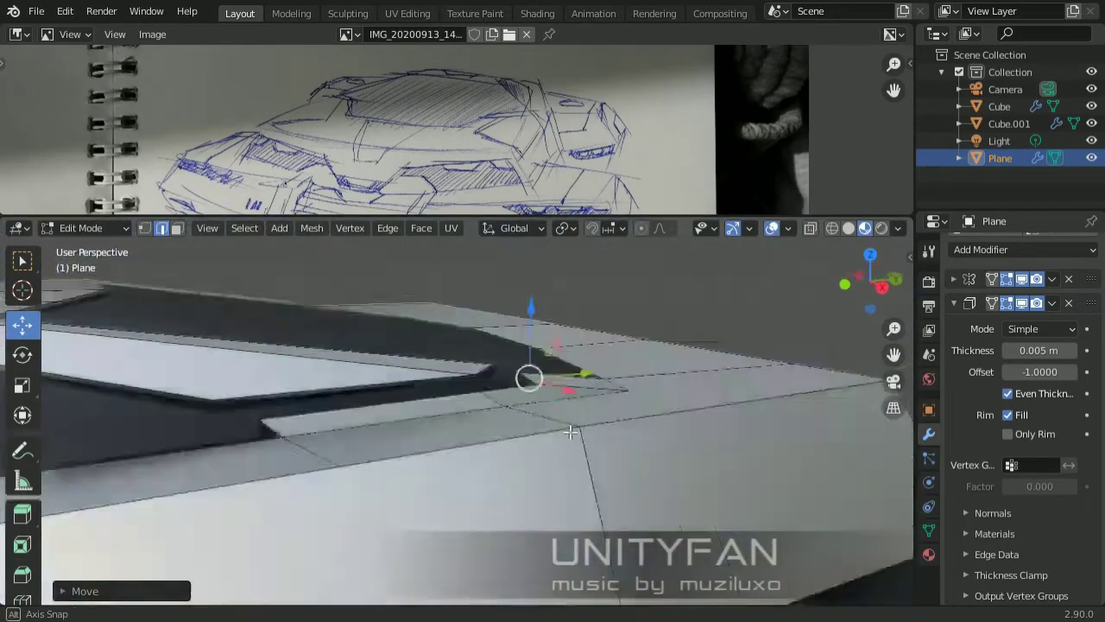
Reselect the Plane shell in edit mode and pick a face of the front panel.
middle_drag(518, 458, 492, 400)
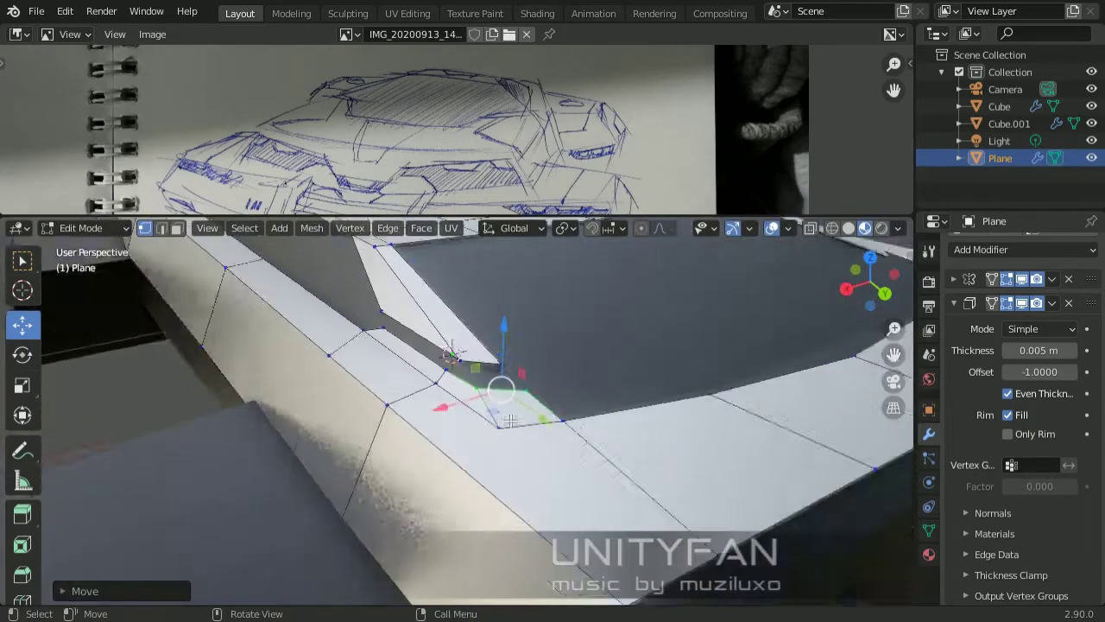
middle_drag(510, 420, 433, 408)
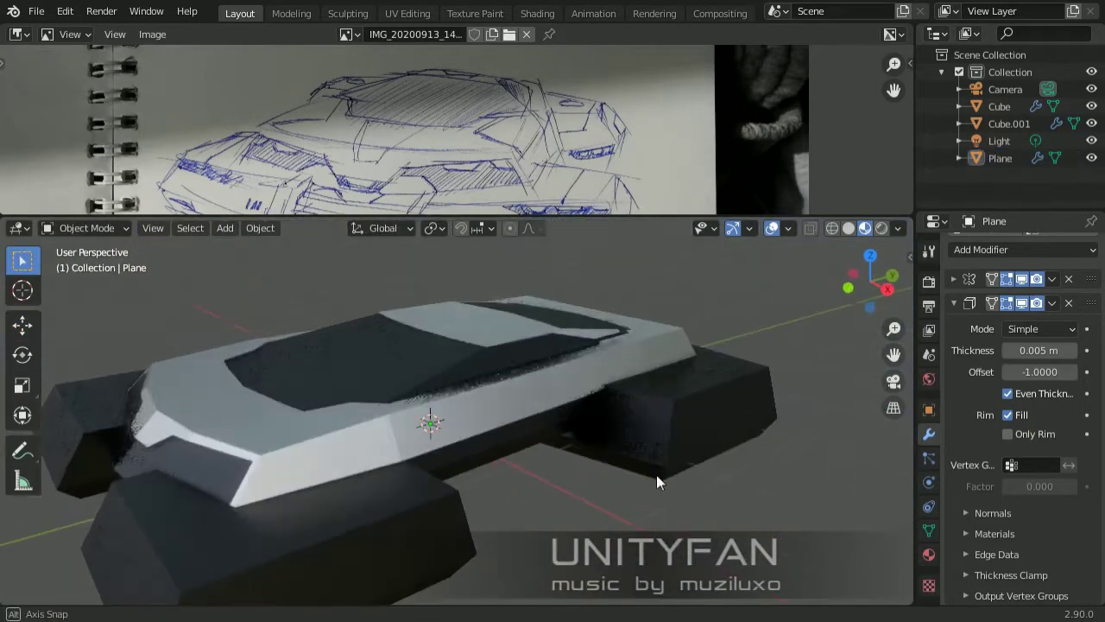
middle_drag(656, 481, 521, 398)
click(521, 398)
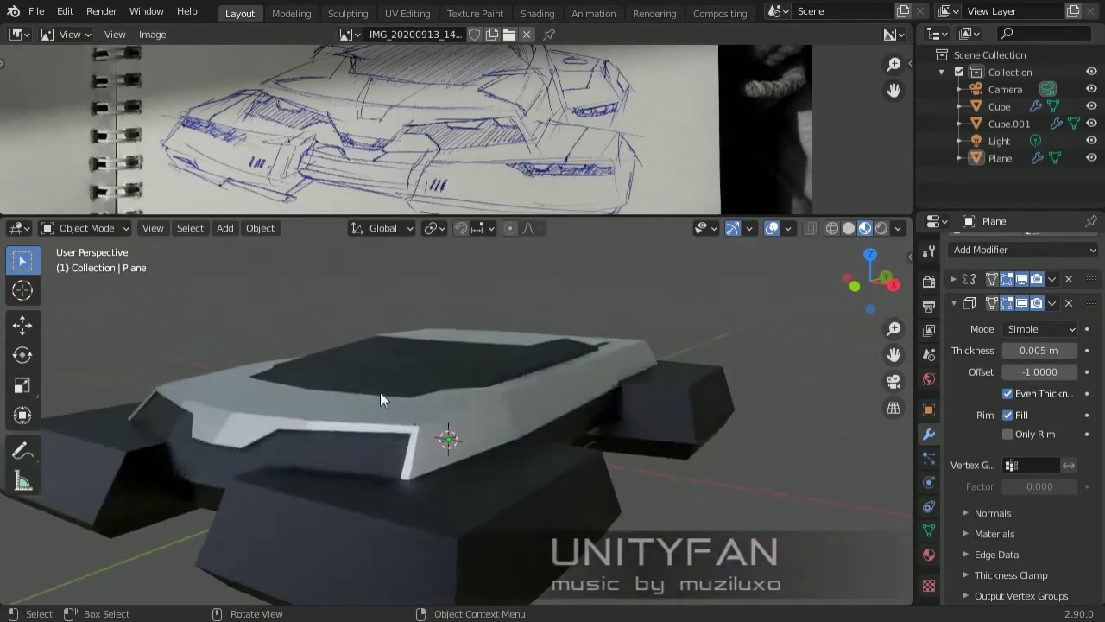
click(379, 399)
key(Tab)
scroll(423, 402, up, 3)
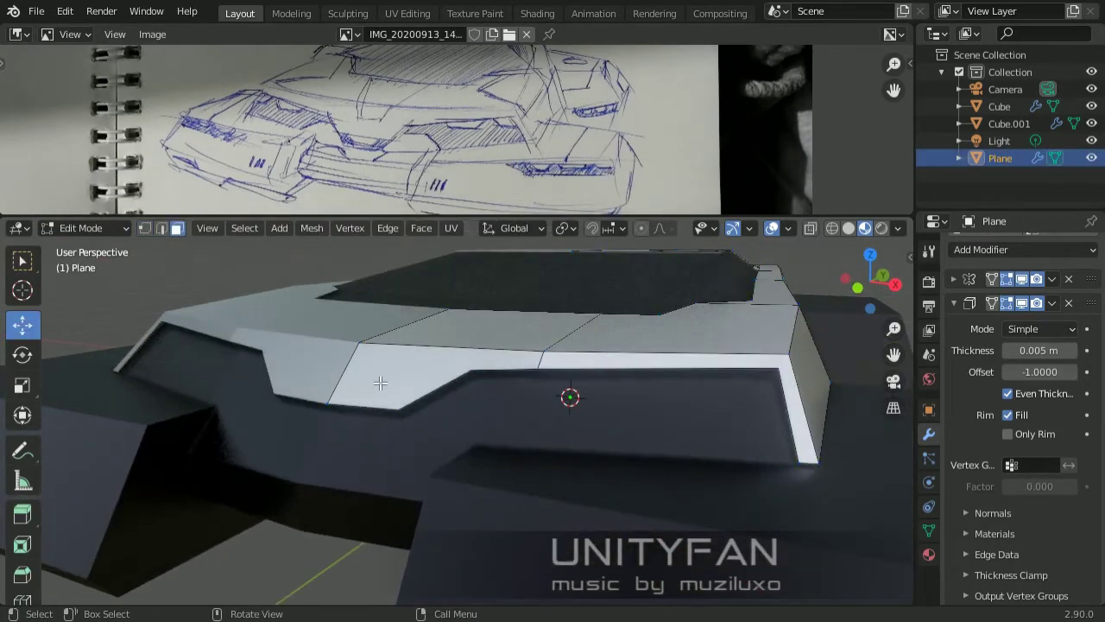
mouse_move(380, 382)
middle_down()
mouse_move(444, 385)
mouse_move(370, 356)
mouse_move(369, 438)
mouse_move(322, 384)
middle_up()
click(414, 384)
Move the selected front-panel face along the X axis.
scroll(370, 439, up, 2)
click(380, 431)
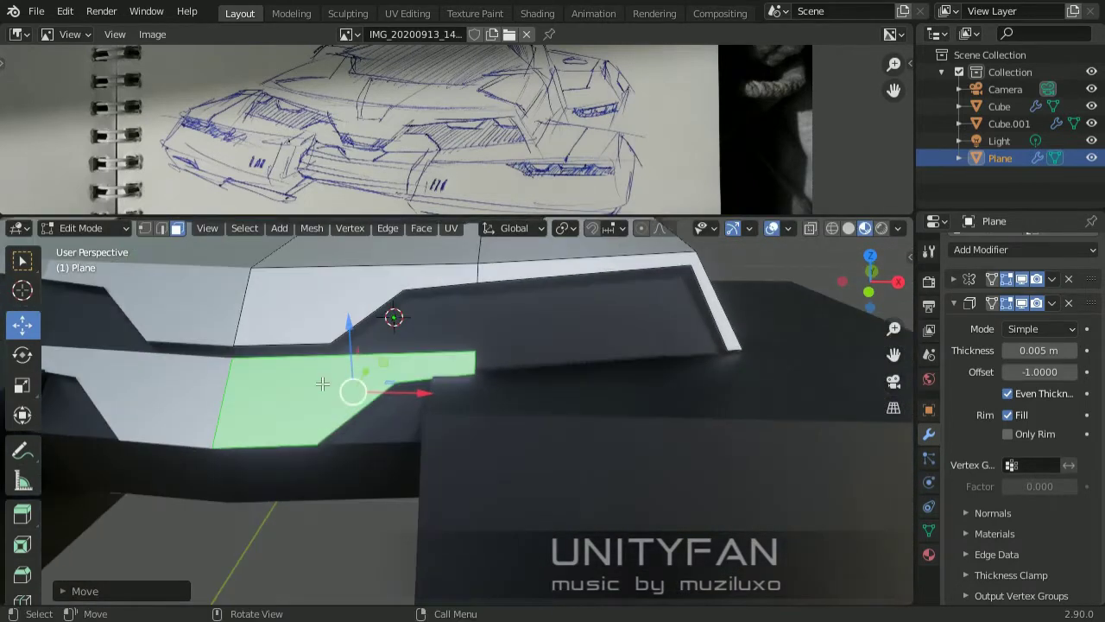
middle_drag(329, 429, 451, 407)
key(g)
key(x)
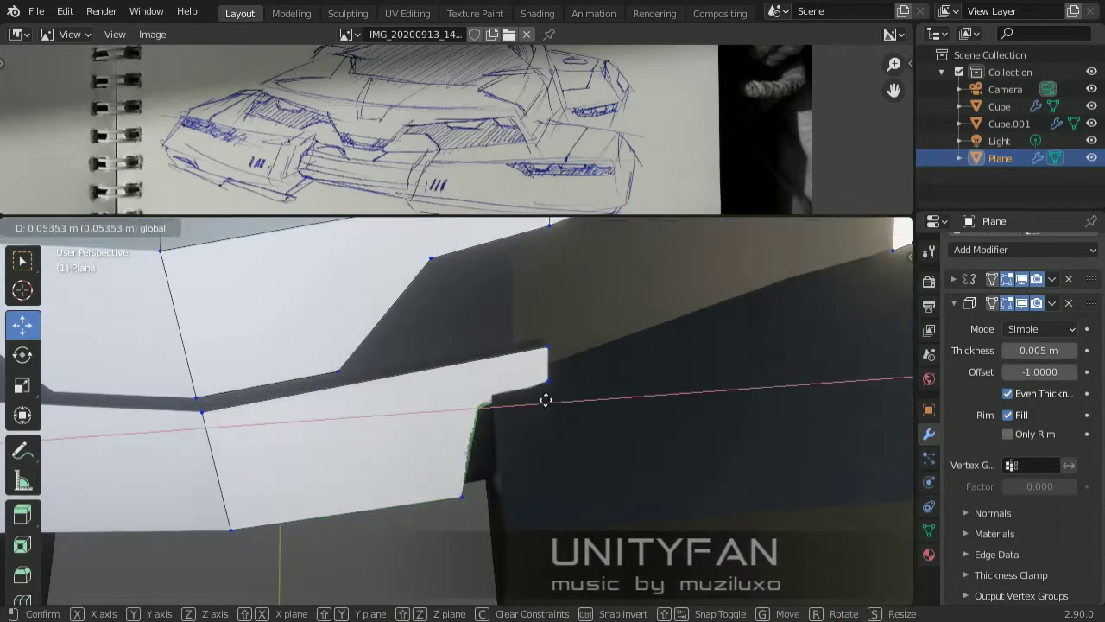
mouse_move(538, 448)
middle_down()
mouse_move(365, 415)
mouse_move(484, 375)
mouse_move(500, 334)
mouse_move(518, 384)
middle_up()
Knife-cut the panel corner and lengthen the block extruded down along Y.
key(k)
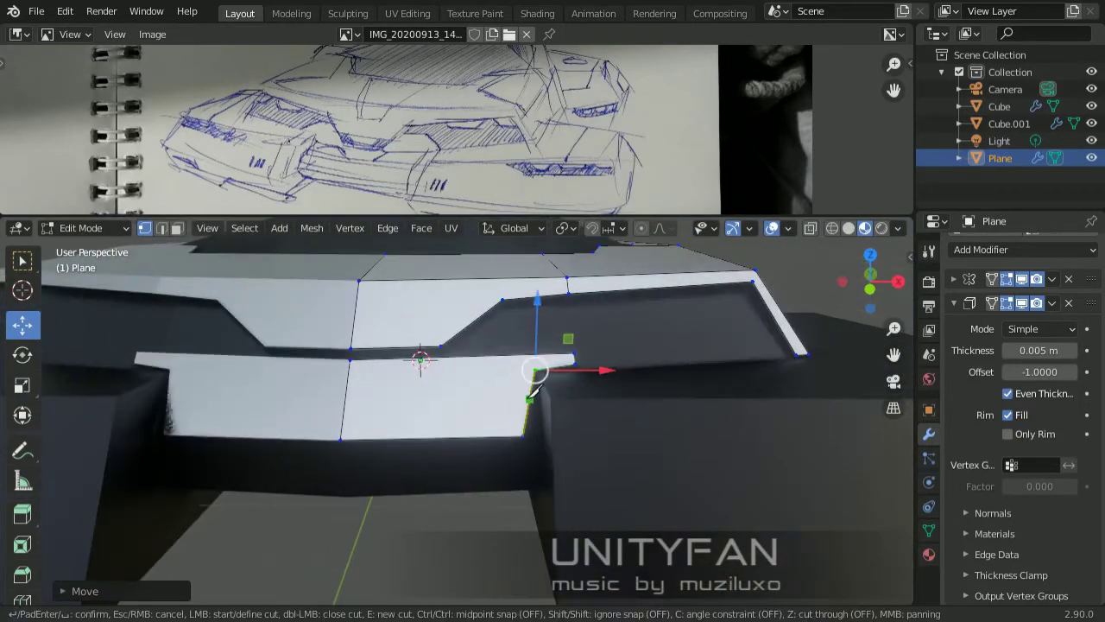
middle_drag(351, 404, 182, 230)
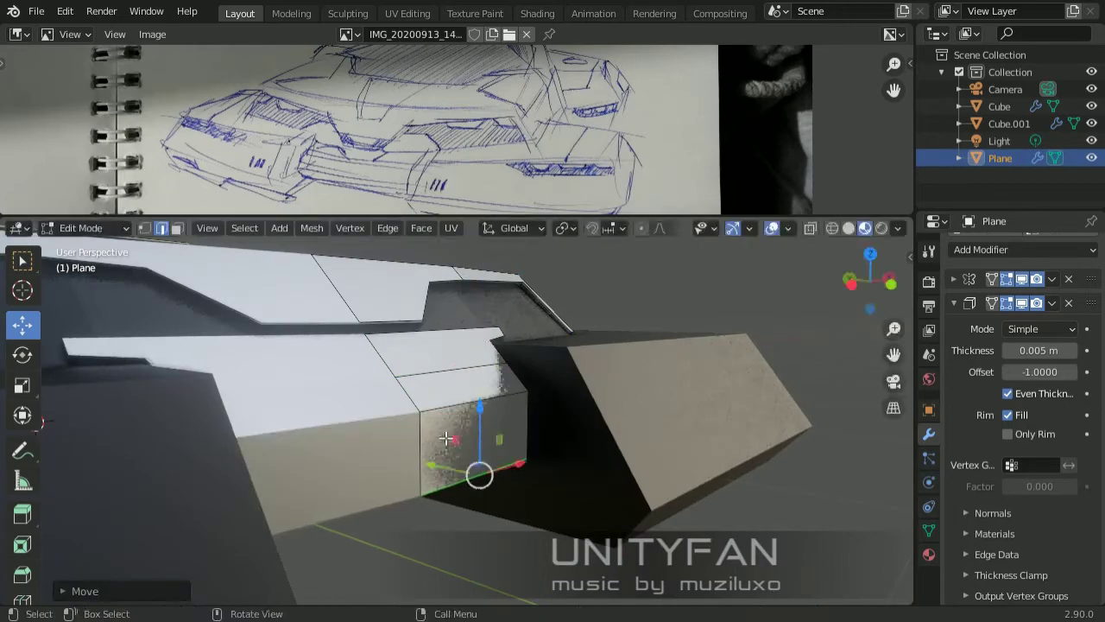
click(424, 462)
mouse_move(424, 463)
middle_down()
mouse_move(464, 469)
mouse_move(458, 446)
mouse_move(486, 434)
mouse_move(468, 460)
middle_up()
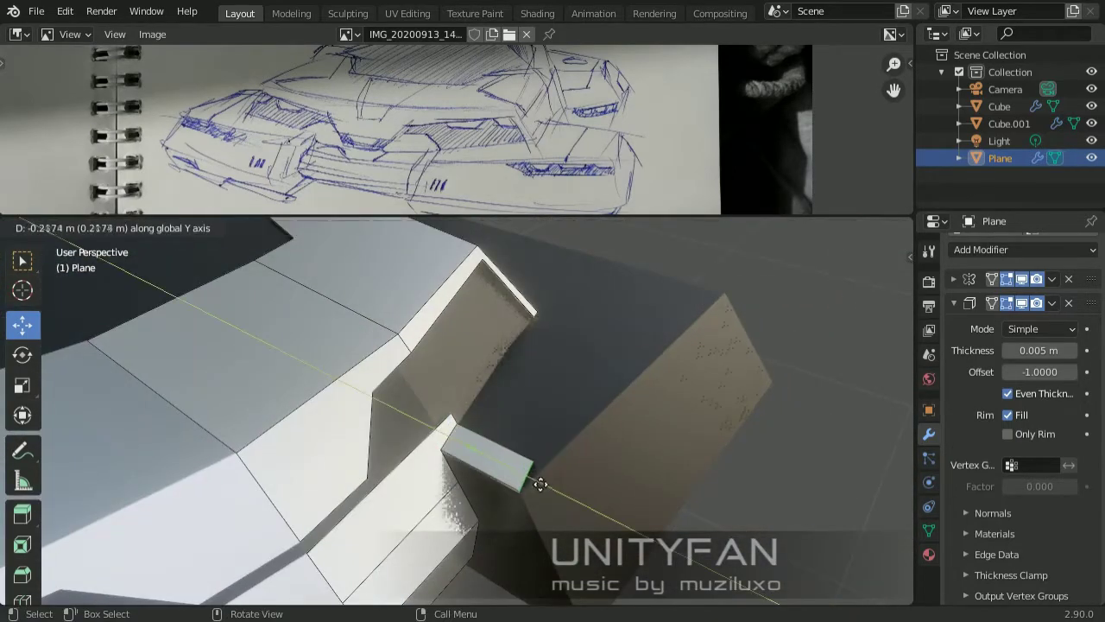
click(540, 484)
middle_drag(540, 483, 173, 287)
drag(570, 412, 575, 461)
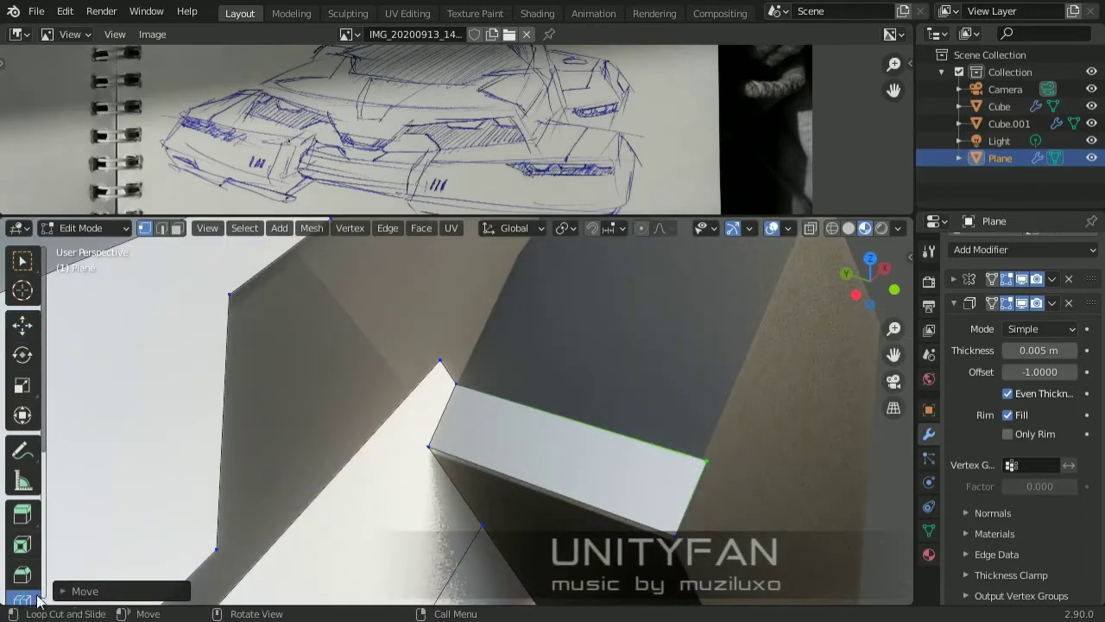
middle_drag(329, 308, 296, 325)
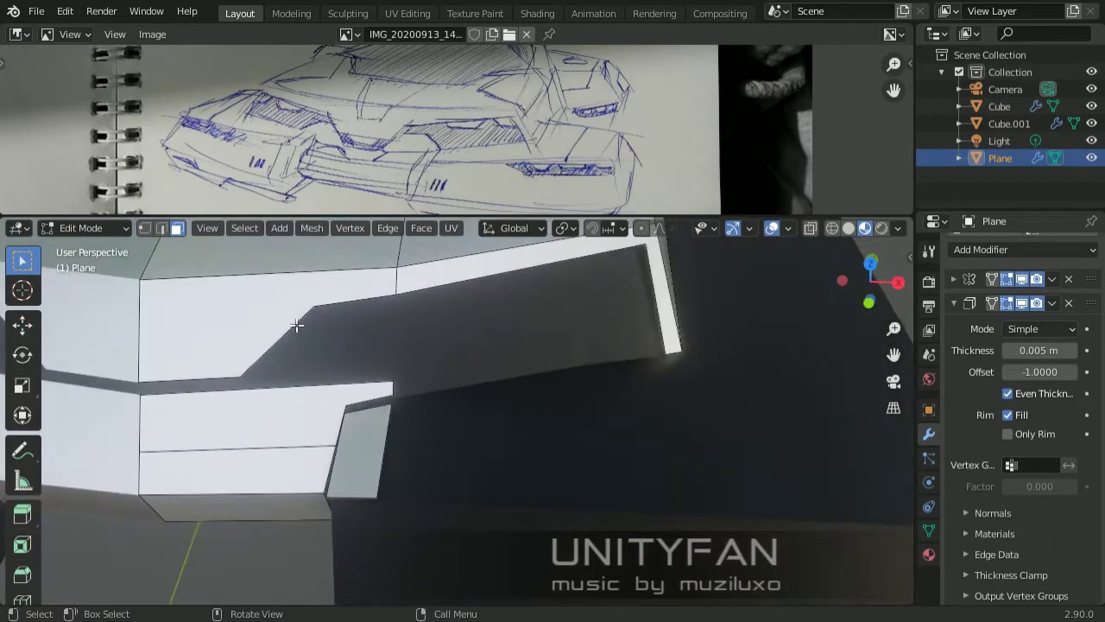
Separate the side strip into its own object, Plane.001, and position it.
click(365, 455)
key(Tab)
click(336, 415)
key(Tab)
click(23, 324)
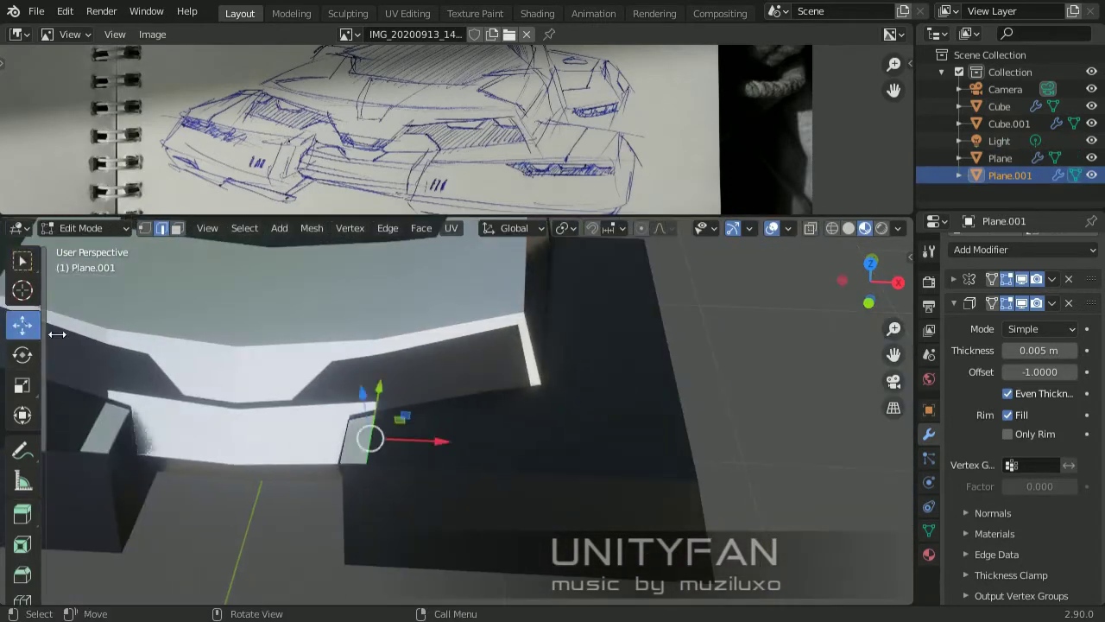
click(740, 472)
middle_drag(740, 472, 137, 249)
click(512, 480)
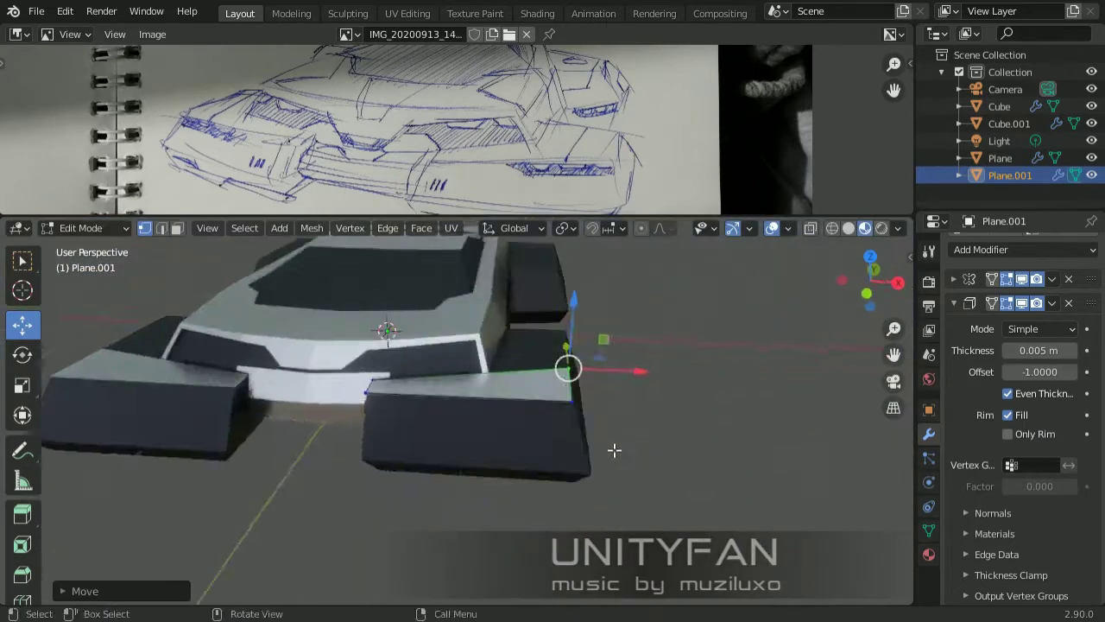
mouse_move(512, 479)
middle_down()
mouse_move(526, 455)
mouse_move(642, 440)
mouse_move(506, 388)
mouse_move(463, 504)
mouse_move(476, 478)
mouse_move(648, 474)
mouse_move(491, 460)
middle_up()
Move a Plane.001 edge and preview a loop cut on the side pod Cube.001.
click(469, 491)
key(g)
click(475, 478)
middle_drag(474, 413, 382, 469)
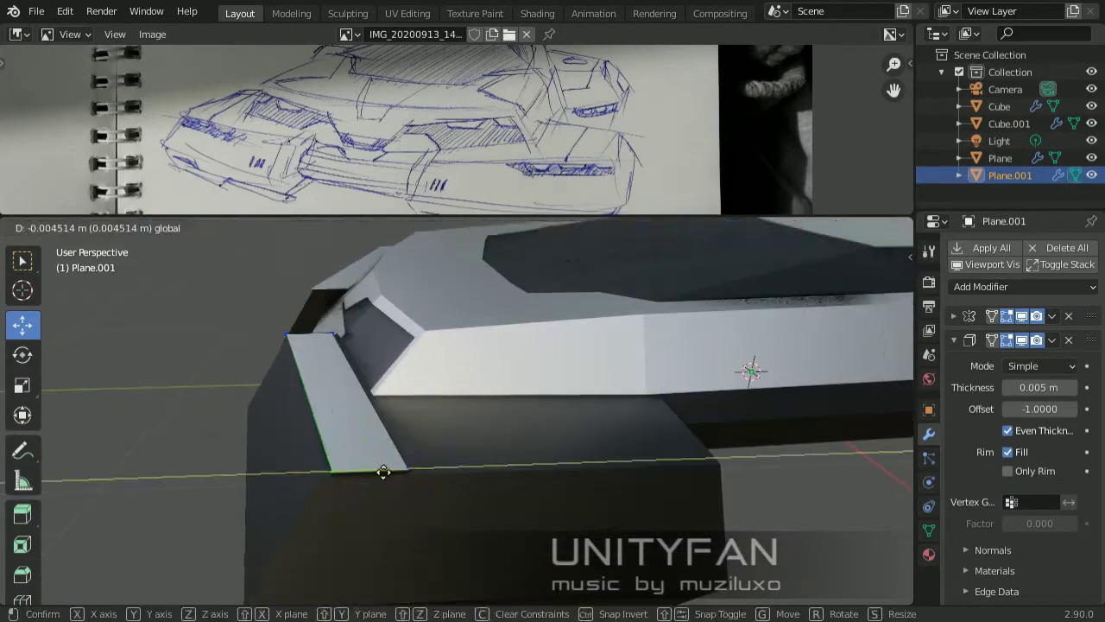
click(382, 469)
key(Tab)
click(548, 451)
key(Tab)
middle_drag(548, 452, 88, 516)
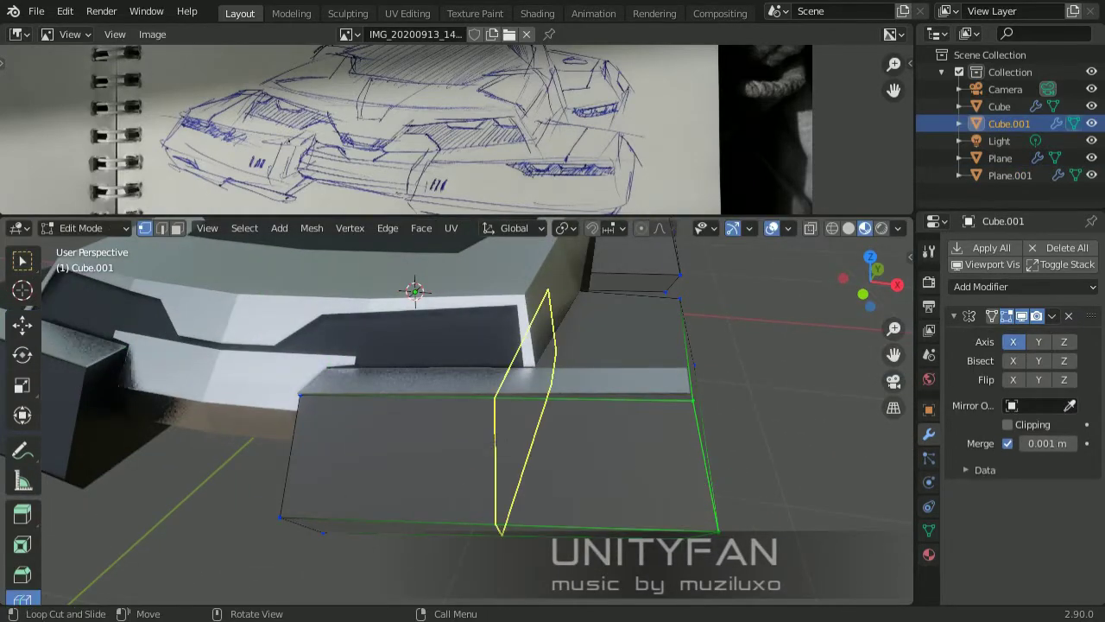
middle_drag(542, 540, 484, 518)
Move Plane.001's outer edges so the trim extends over the other side pod.
click(526, 572)
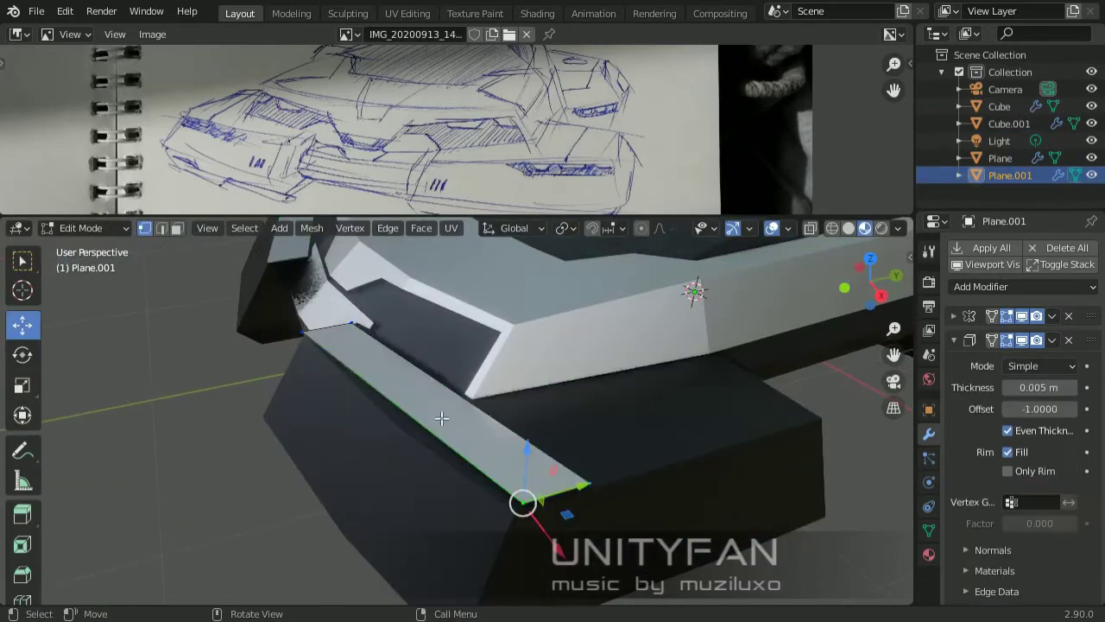
middle_drag(526, 573, 449, 436)
key(ctrl+r)
click(22, 324)
key(g)
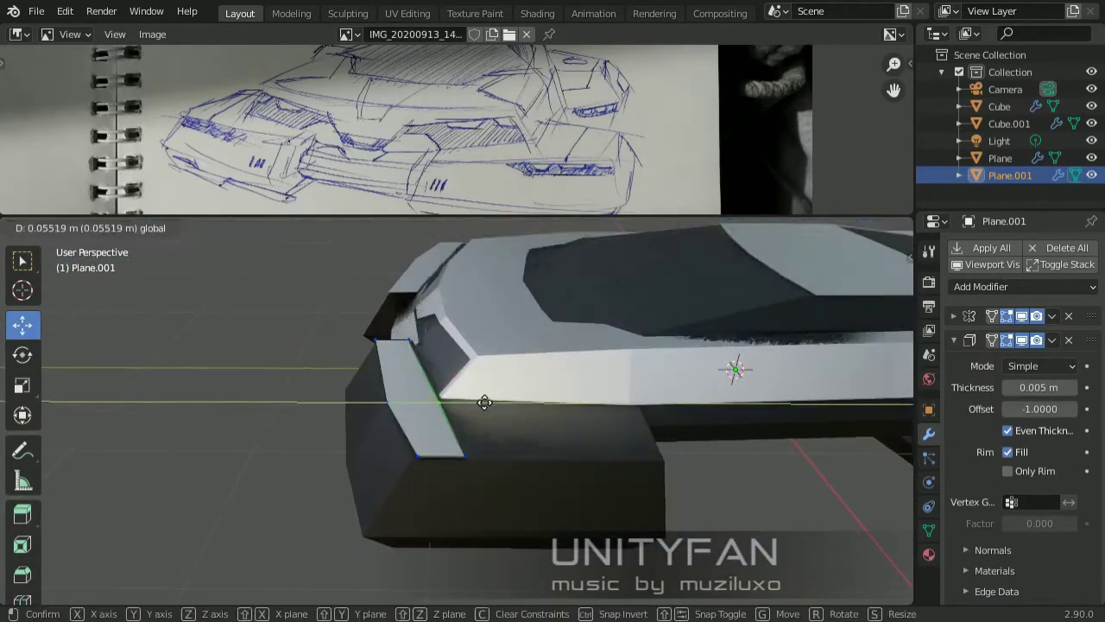
click(484, 400)
mouse_move(671, 419)
middle_down()
mouse_move(451, 459)
mouse_move(278, 358)
middle_up()
key(2)
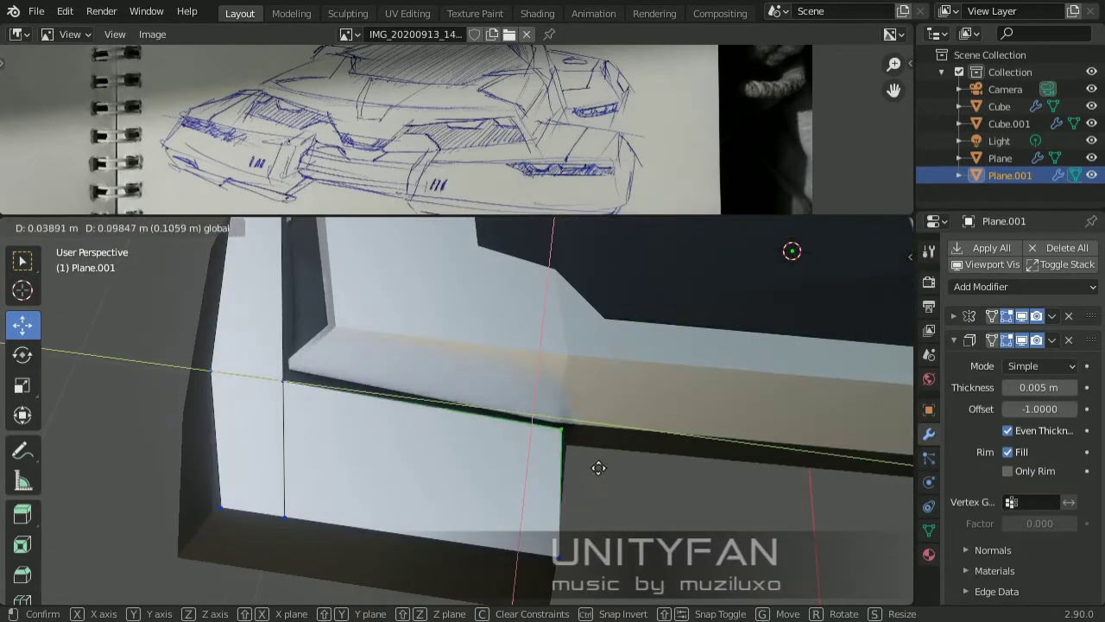
key(Tab)
middle_drag(438, 500, 495, 373)
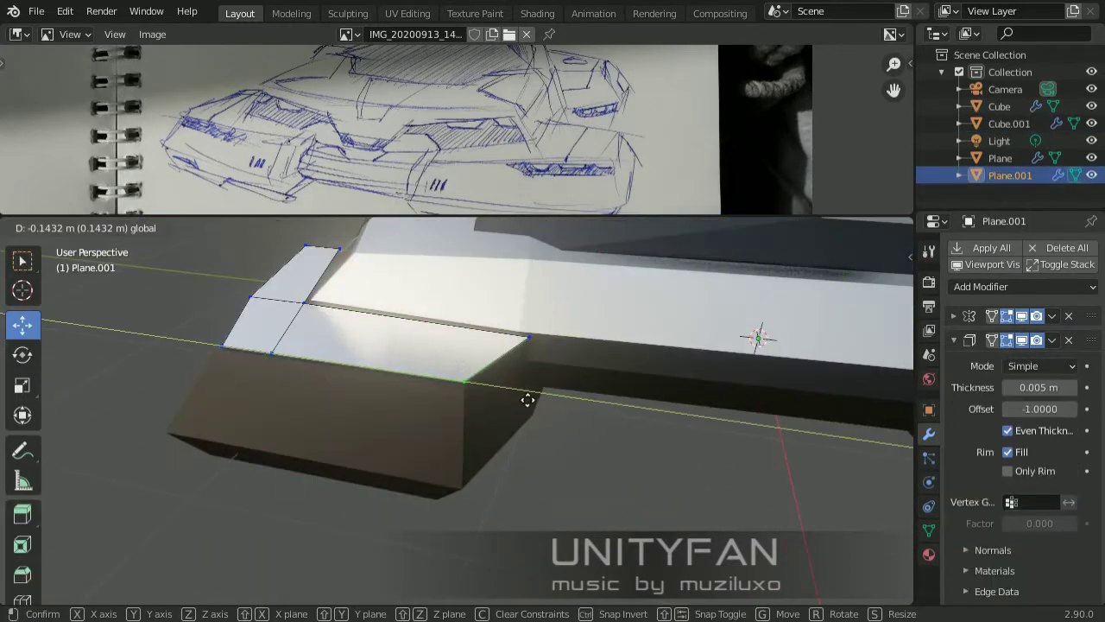
click(527, 400)
Review the mirrored trim across the whole car in object mode with solid shading.
key(Tab)
middle_drag(540, 467, 706, 454)
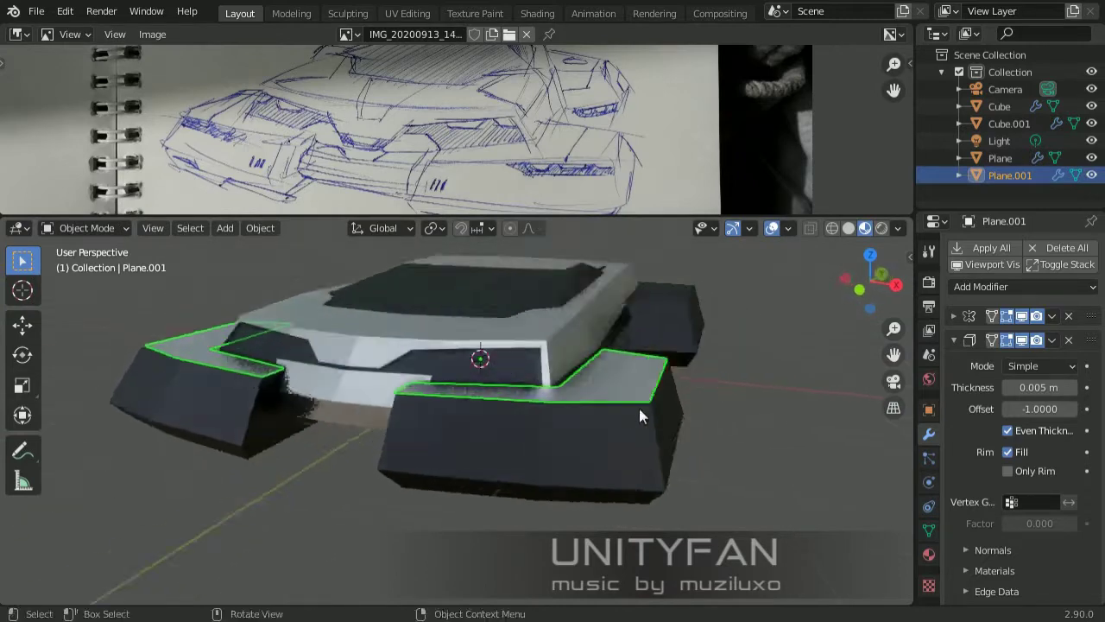
middle_drag(639, 409, 513, 405)
key(Tab)
key(Tab)
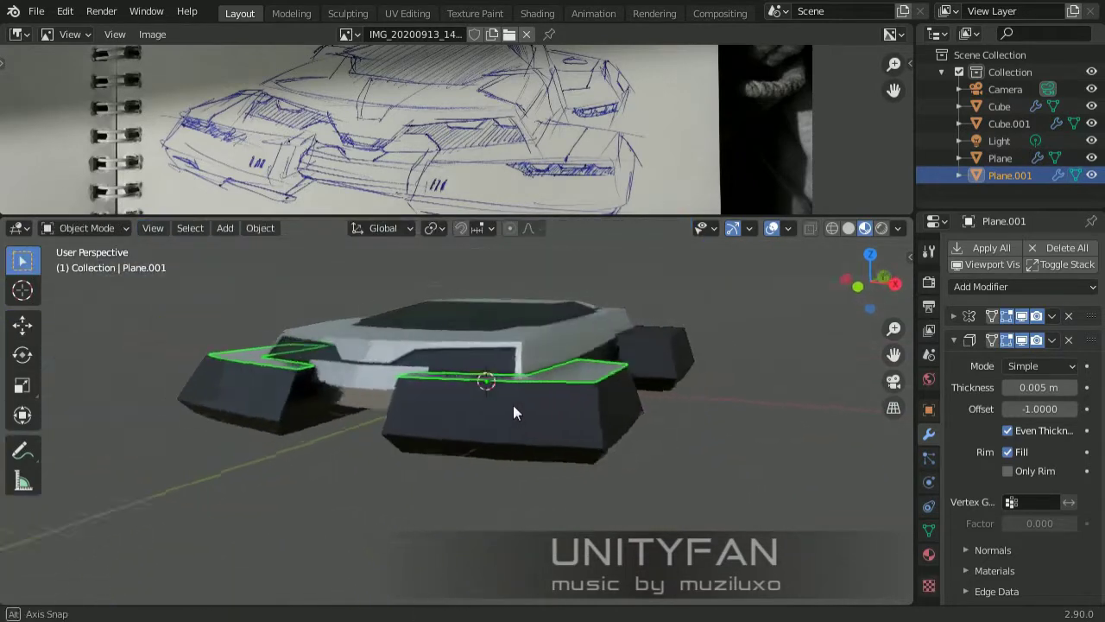
middle_drag(595, 439, 635, 438)
key(z)
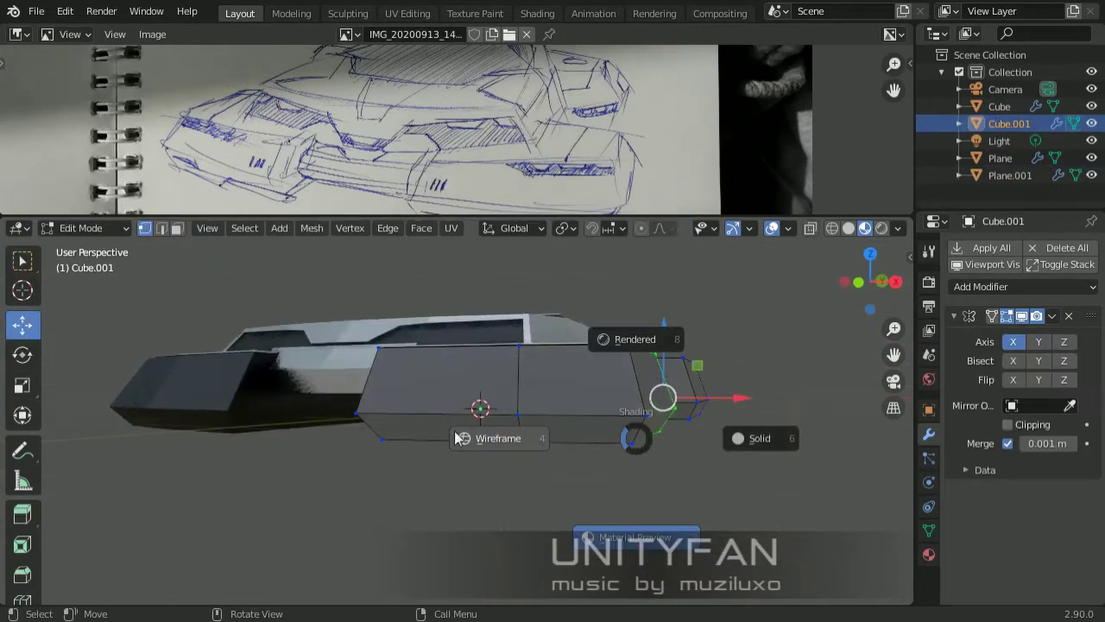
key(z)
key(Tab)
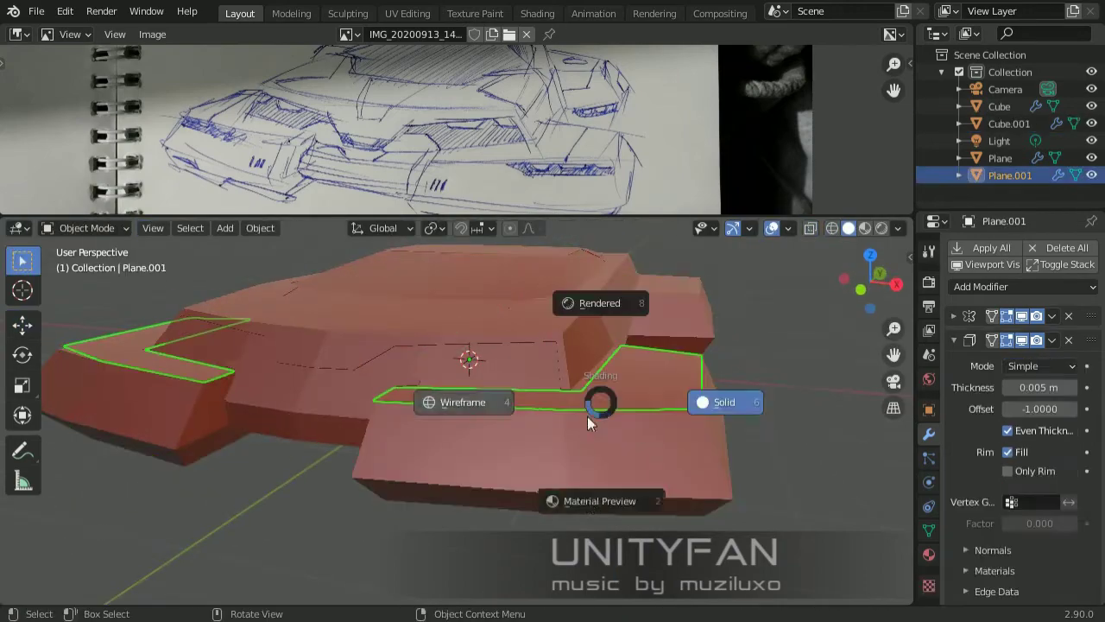
middle_drag(456, 456, 568, 399)
key(Tab)
scroll(530, 407, up, 4)
Extrude the Plane.001 trim edges down over the front of the side pod.
click(160, 228)
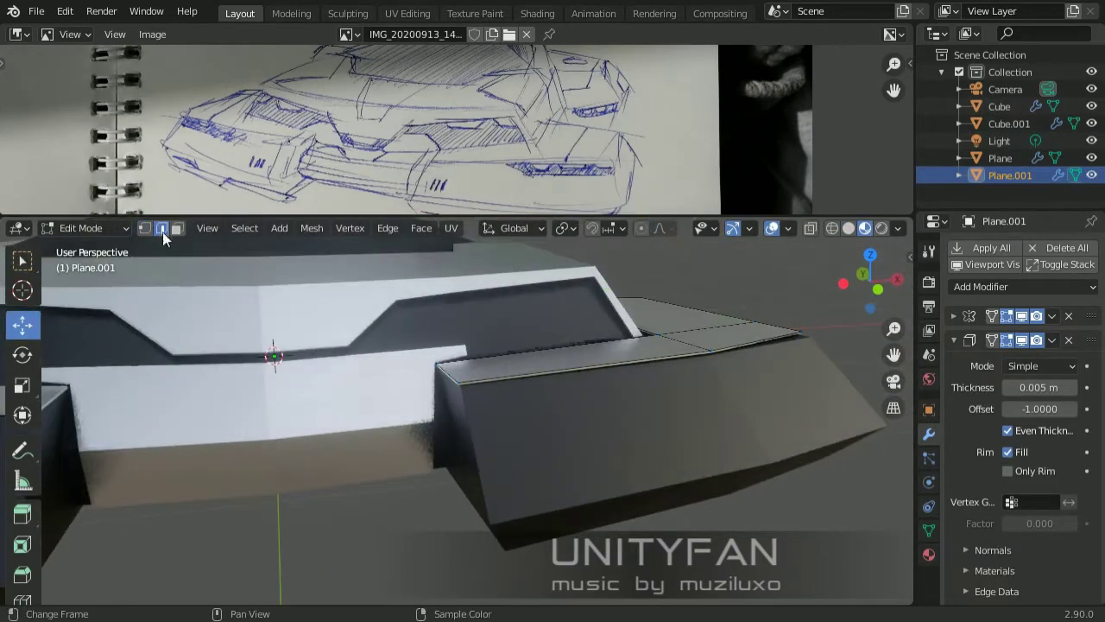
click(506, 382)
key(e)
click(576, 333)
click(600, 392)
mouse_move(600, 392)
middle_down()
mouse_move(568, 438)
mouse_move(668, 459)
mouse_move(585, 453)
middle_up()
key(e)
click(514, 343)
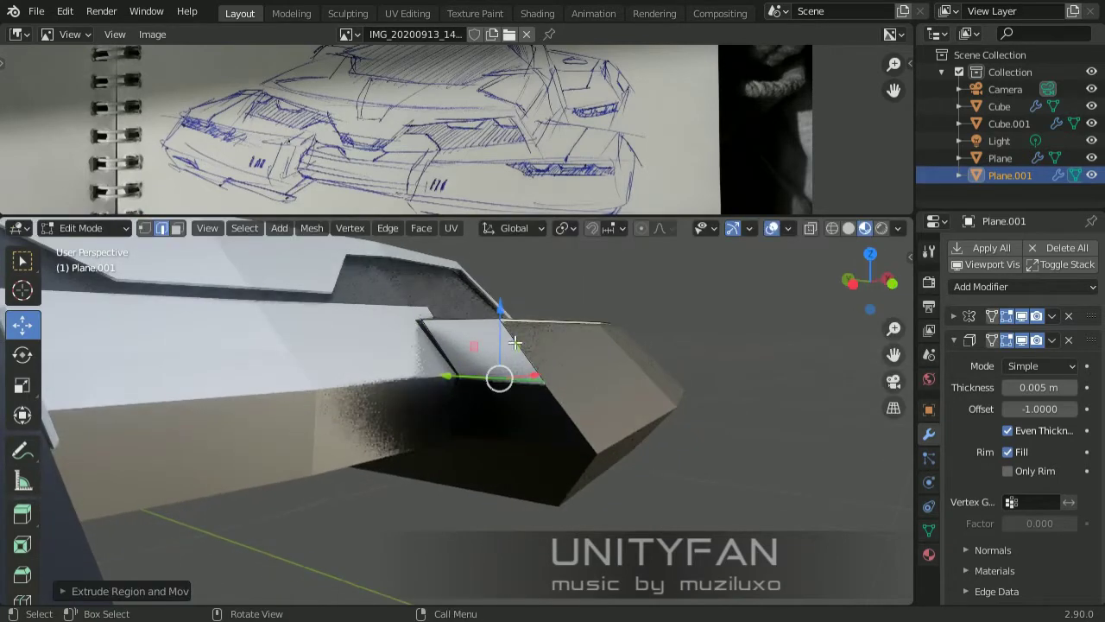
click(526, 438)
mouse_move(531, 414)
middle_down()
mouse_move(424, 446)
mouse_move(630, 469)
mouse_move(539, 394)
mouse_move(395, 403)
mouse_move(413, 346)
mouse_move(407, 501)
mouse_move(374, 434)
mouse_move(449, 395)
mouse_move(420, 432)
mouse_move(469, 389)
mouse_move(518, 463)
mouse_move(370, 506)
mouse_move(314, 472)
mouse_move(451, 495)
mouse_move(462, 428)
middle_up()
Review the whole body, then reposition the selected trim geometry in edge mode.
key(2)
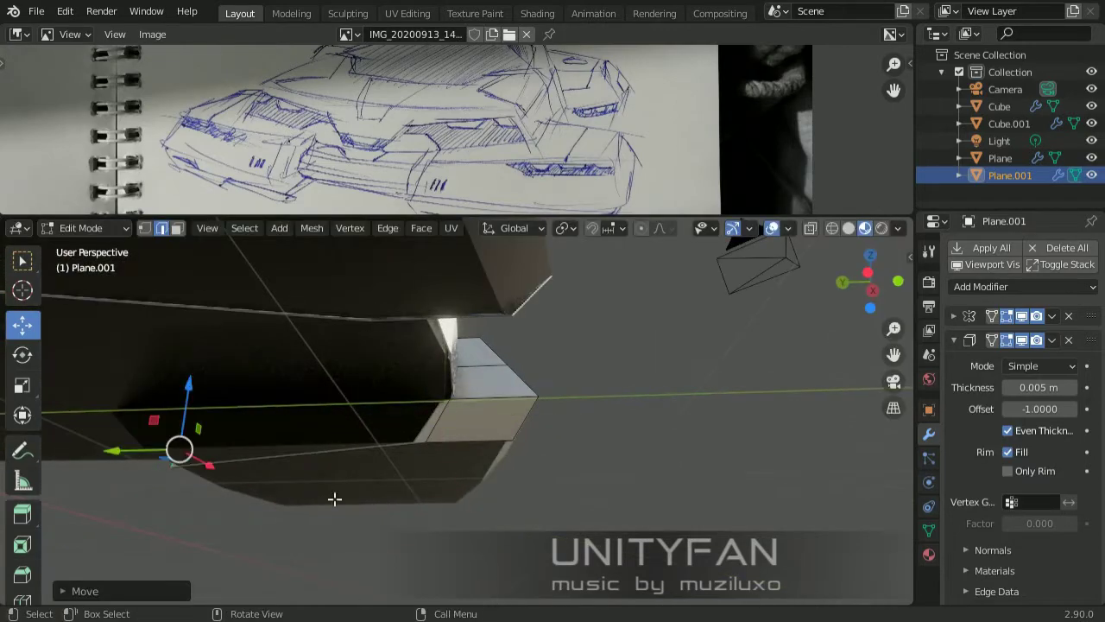
mouse_move(335, 498)
middle_down()
mouse_move(230, 523)
mouse_move(511, 526)
mouse_move(469, 464)
mouse_move(531, 493)
mouse_move(424, 467)
mouse_move(558, 316)
middle_up()
key(Tab)
key(Tab)
key(shift+space)
key(g)
drag(558, 316, 352, 420)
mouse_move(352, 419)
middle_down()
mouse_move(543, 383)
mouse_move(526, 366)
middle_up()
Extrude another trim edge along the pod side, locked with Shift+Y, and position it.
key(2)
key(e)
key(shift+y)
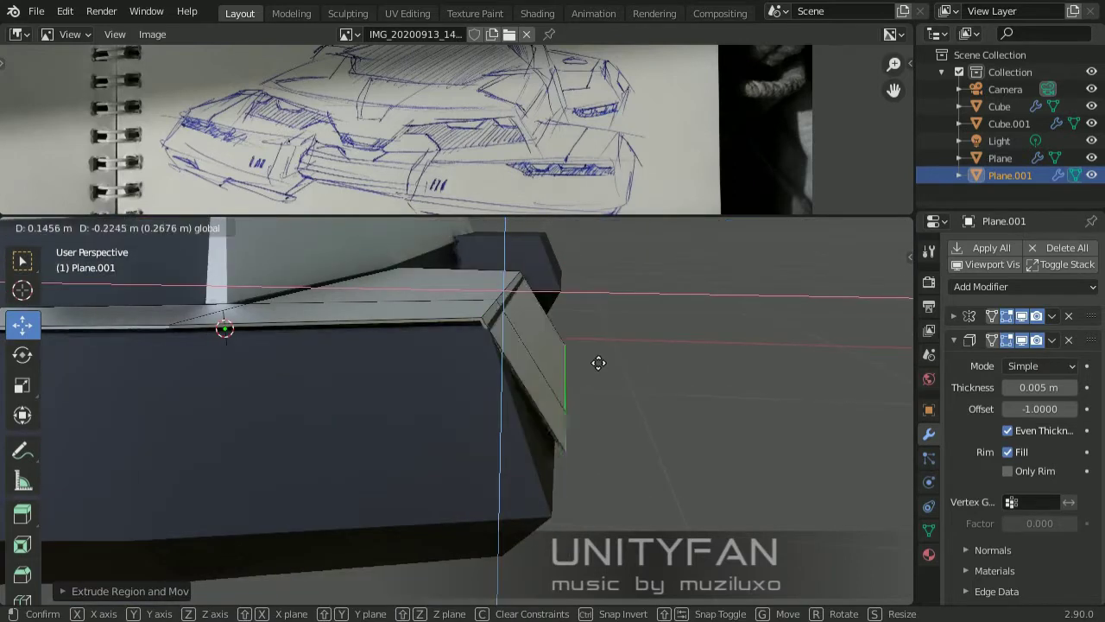
click(598, 363)
mouse_move(599, 362)
middle_down()
mouse_move(504, 303)
mouse_move(554, 450)
middle_up()
click(510, 312)
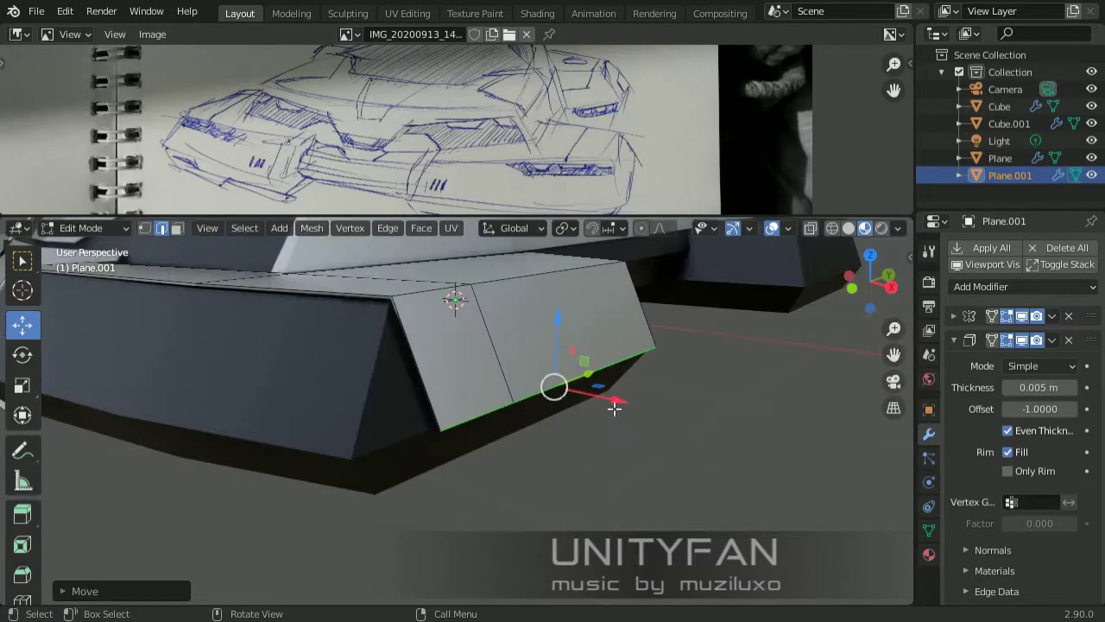
click(585, 405)
mouse_move(586, 405)
middle_down()
mouse_move(468, 481)
mouse_move(246, 371)
middle_up()
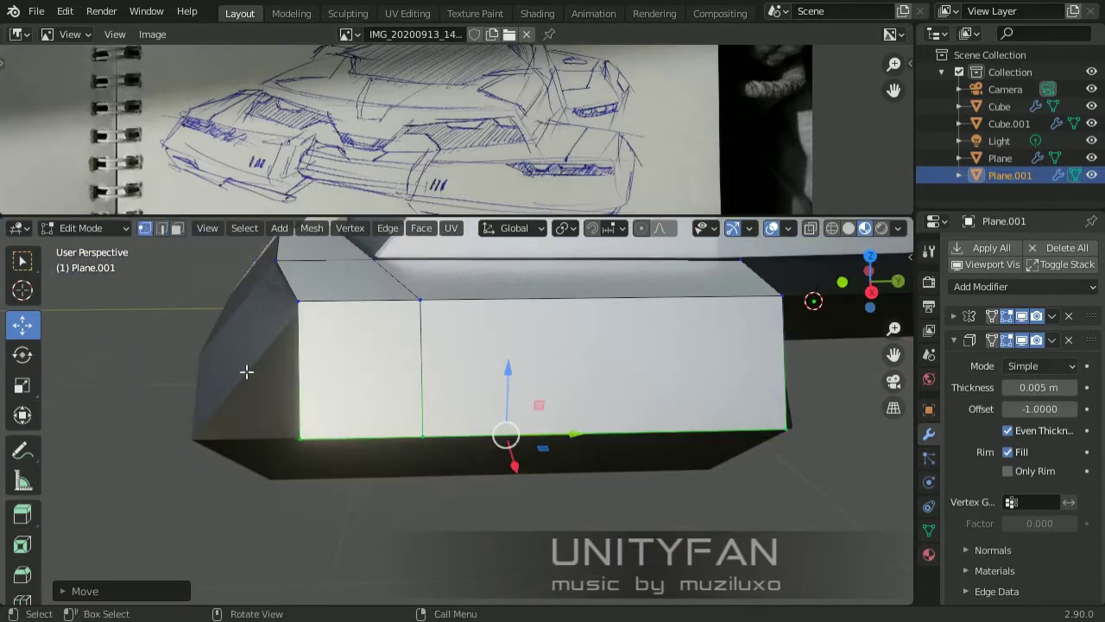
mouse_move(262, 443)
middle_down()
mouse_move(343, 395)
mouse_move(621, 432)
mouse_move(485, 417)
mouse_move(422, 484)
mouse_move(234, 283)
middle_up()
click(352, 368)
key(Tab)
key(Tab)
Extrude the bottom trim edge down the pod side and fine-tune its position.
key(e)
click(547, 516)
key(g)
click(629, 395)
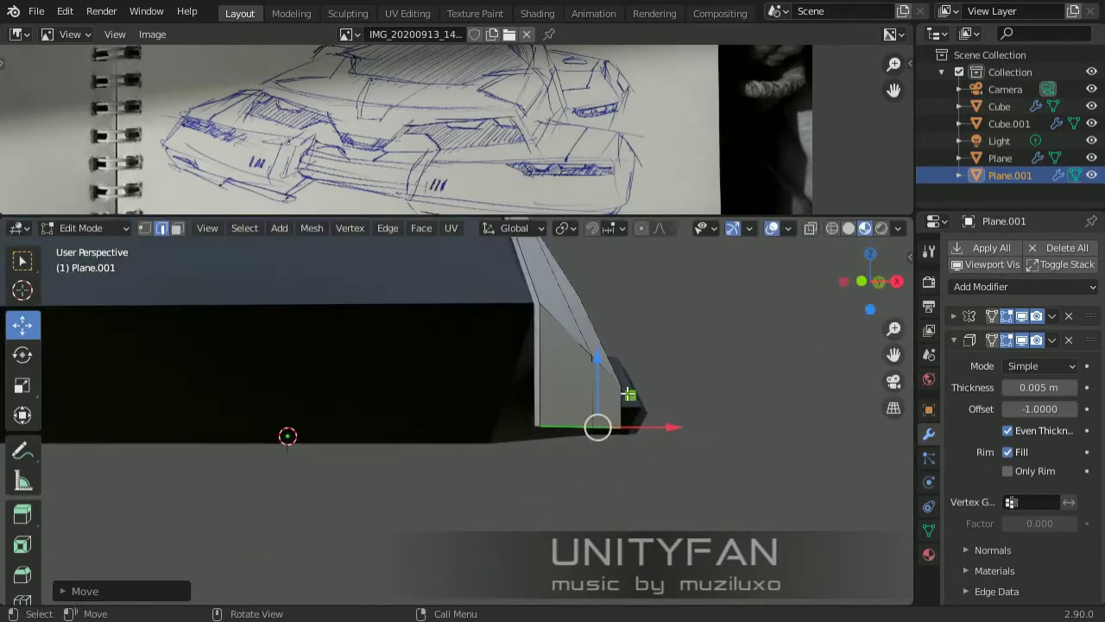
click(588, 408)
mouse_move(589, 409)
middle_down()
mouse_move(477, 449)
mouse_move(461, 477)
mouse_move(609, 487)
mouse_move(729, 401)
mouse_move(697, 426)
mouse_move(394, 461)
mouse_move(524, 334)
middle_up()
key(g)
click(440, 446)
click(433, 452)
key(Tab)
Begin a knife cut across the main front shell Plane.
click(697, 427)
key(Tab)
key(k)
click(531, 385)
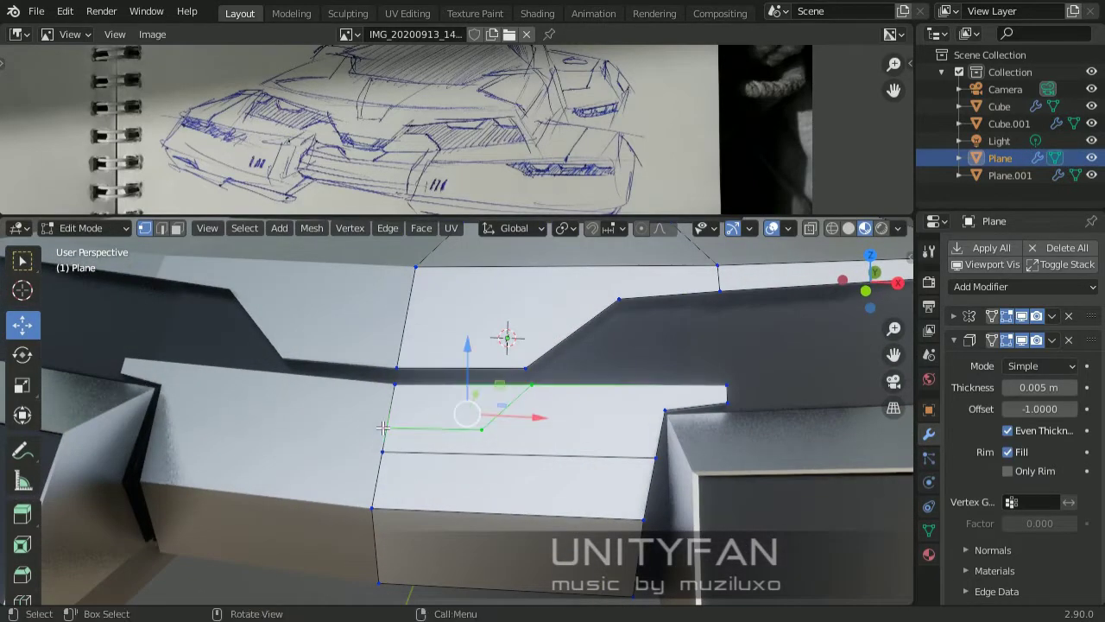
Finish the knife cut on the Plane shell and review the whole car from the front.
key(Escape)
scroll(496, 360, down, 5)
key(Tab)
scroll(456, 353, up, 5)
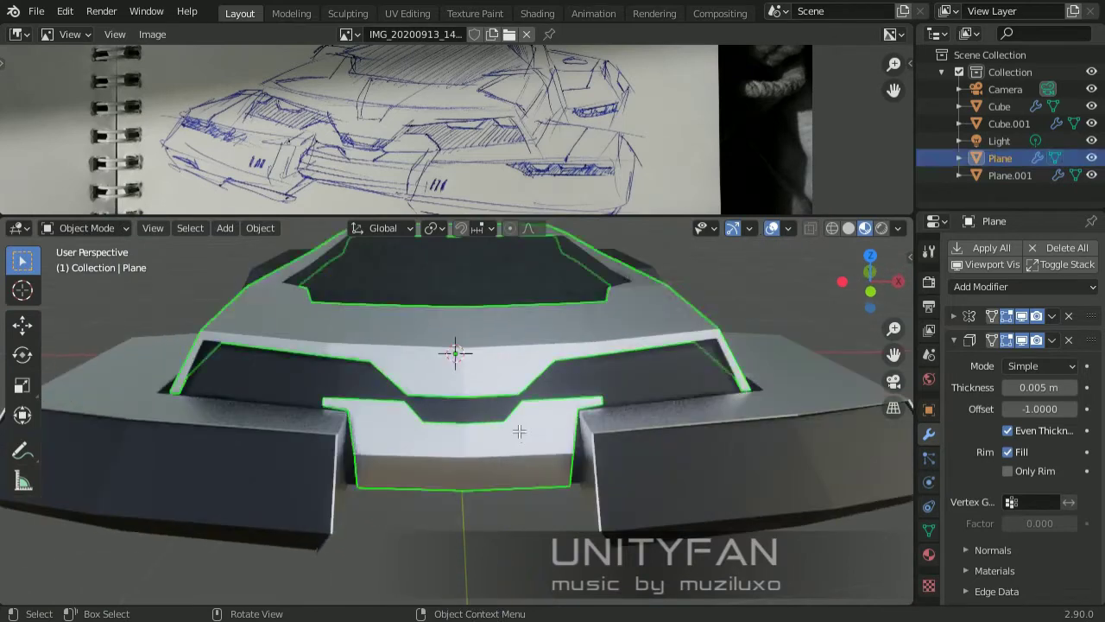
key(Tab)
scroll(386, 304, up, 4)
click(143, 229)
key(k)
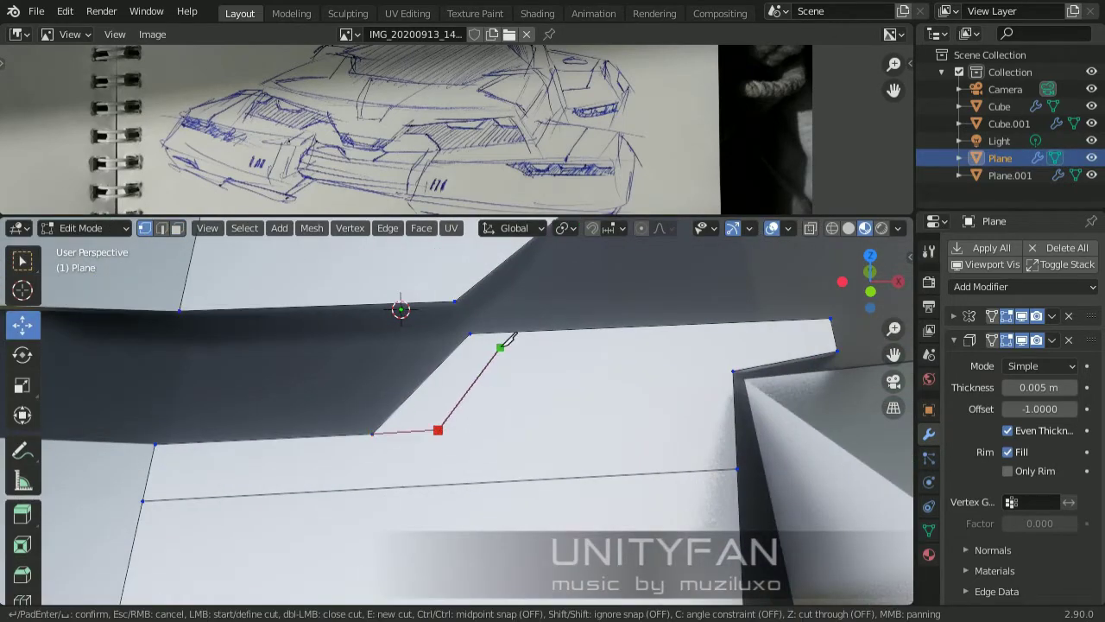
key(Escape)
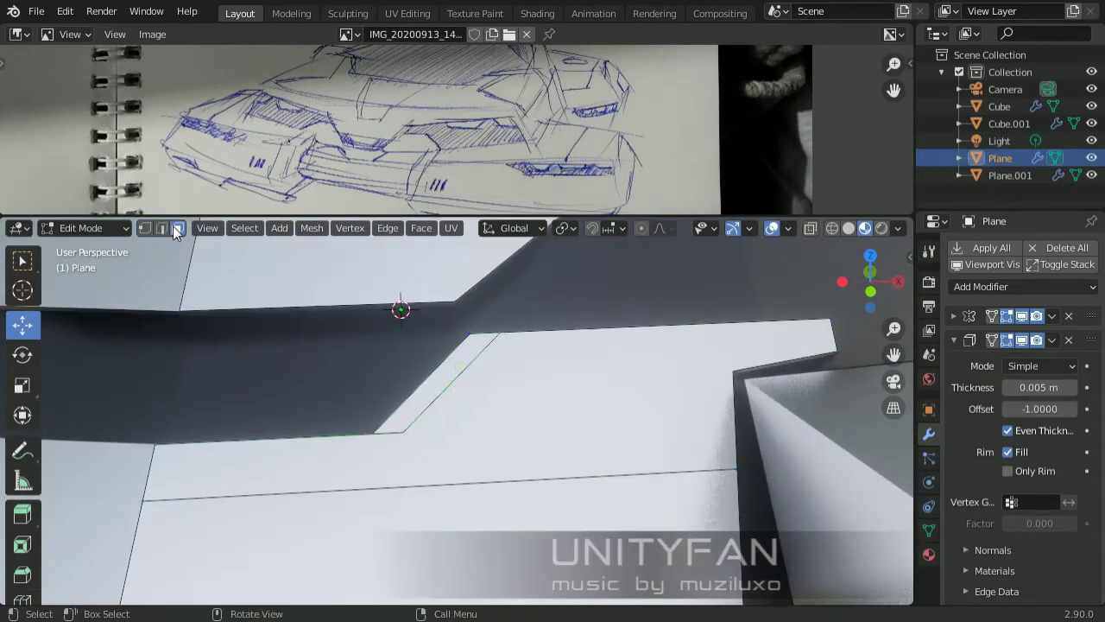
middle_drag(345, 345, 428, 398)
key(Tab)
scroll(367, 447, down, 5)
mouse_move(464, 492)
middle_down()
mouse_move(537, 447)
mouse_move(658, 337)
mouse_move(571, 412)
mouse_move(501, 383)
mouse_move(533, 422)
mouse_move(406, 375)
middle_up()
Nudge the selected Plane.001 panel faces into place.
click(572, 411)
key(Tab)
scroll(572, 412, up, 4)
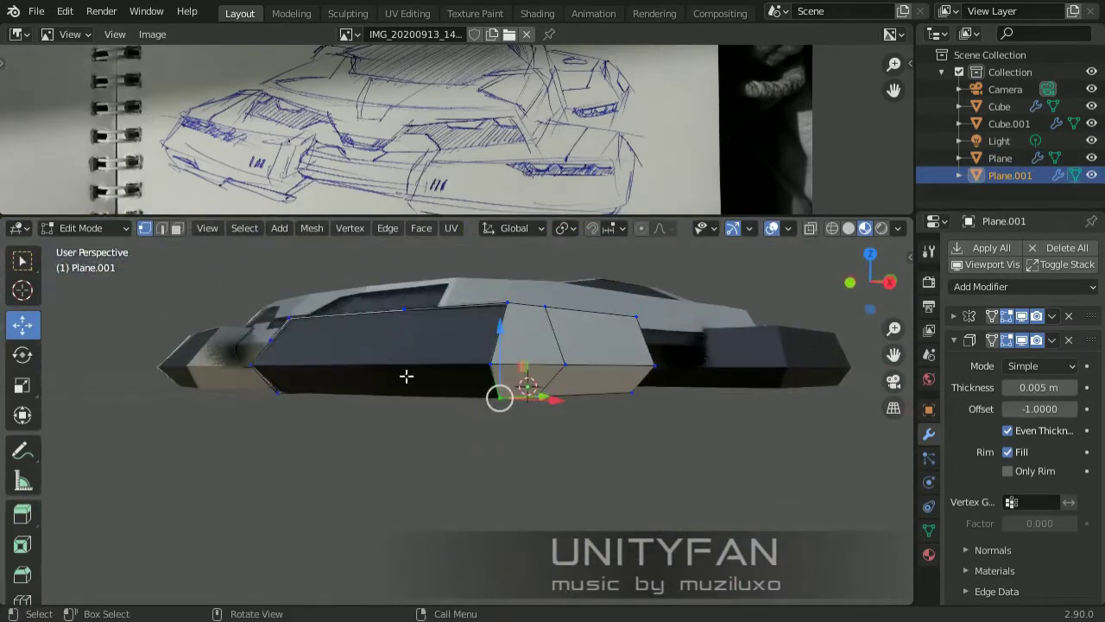
scroll(442, 444, up, 5)
middle_drag(441, 444, 129, 553)
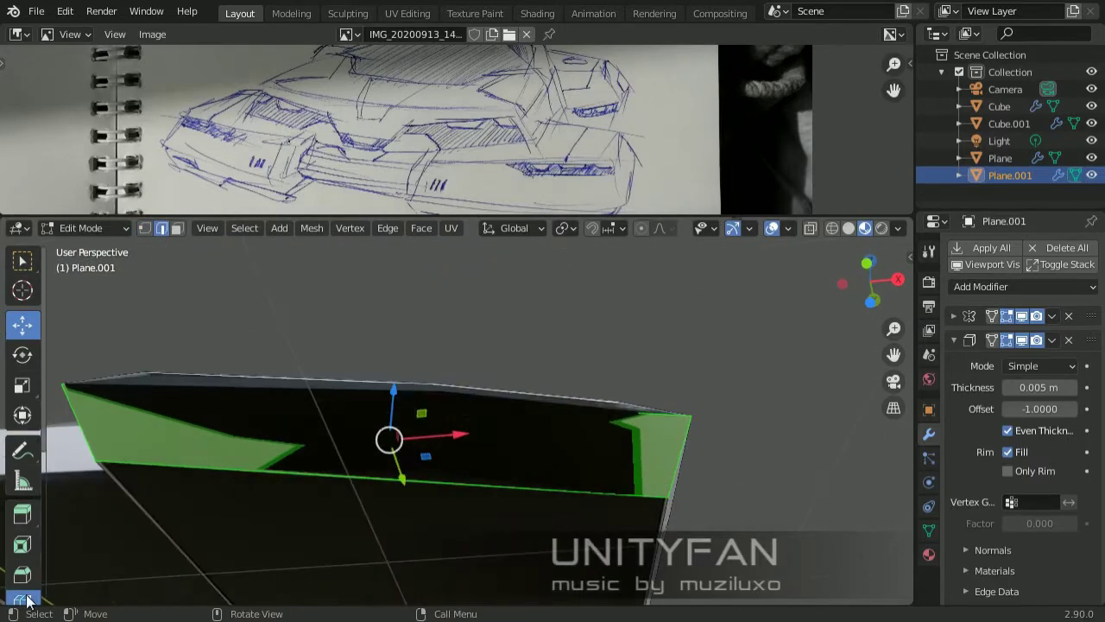
click(22, 324)
mouse_move(395, 365)
middle_down()
mouse_move(434, 431)
mouse_move(407, 360)
middle_up()
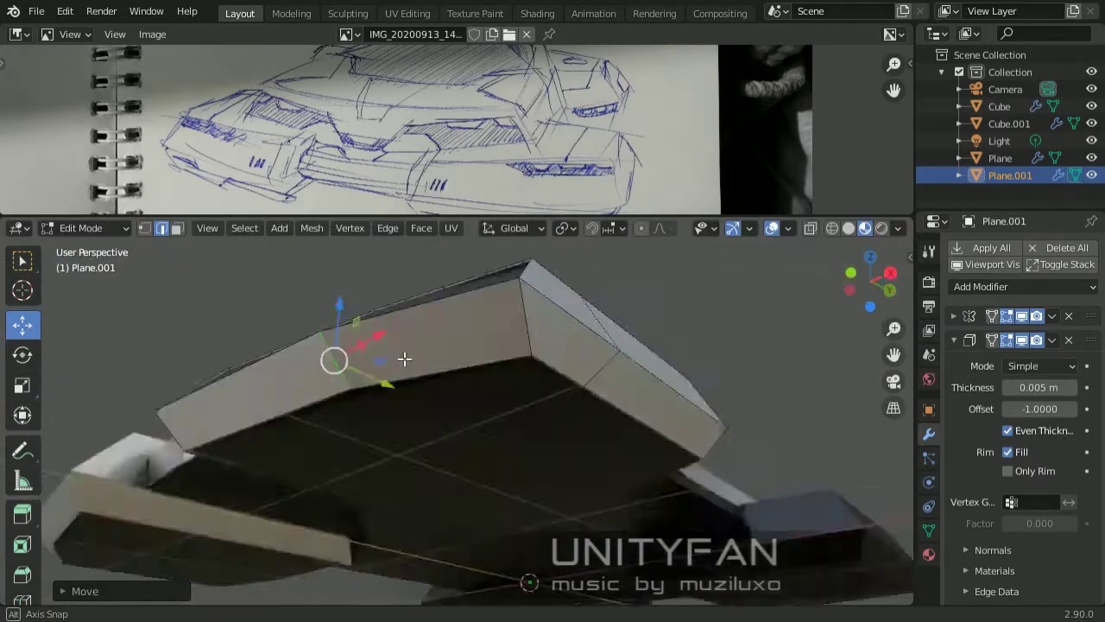
drag(407, 360, 371, 353)
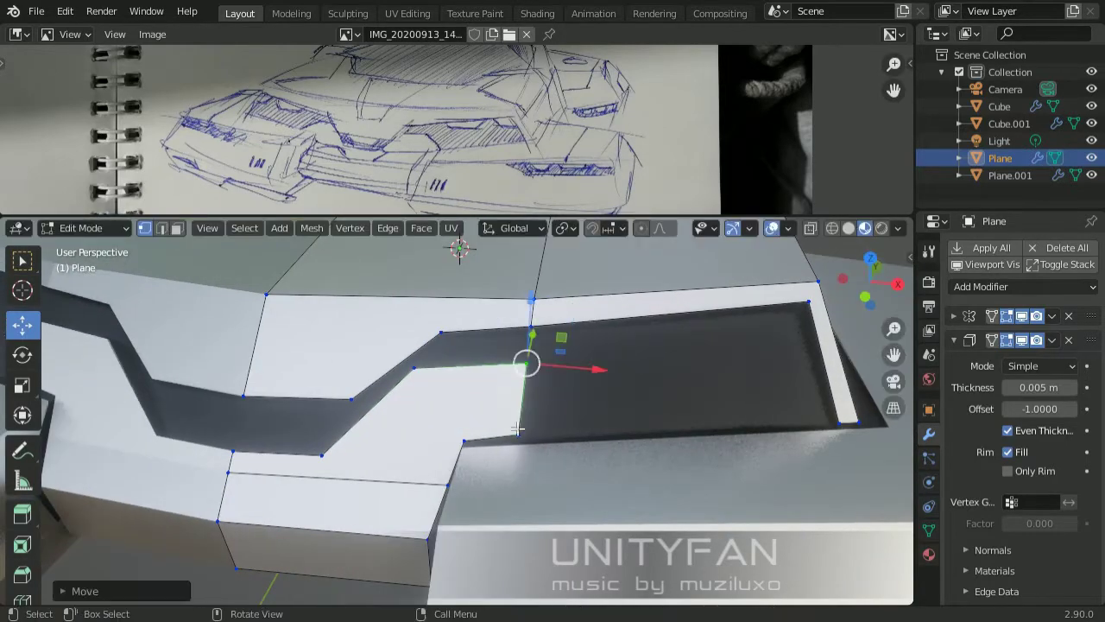
mouse_move(517, 428)
middle_down()
mouse_move(616, 451)
mouse_move(498, 447)
mouse_move(445, 354)
middle_up()
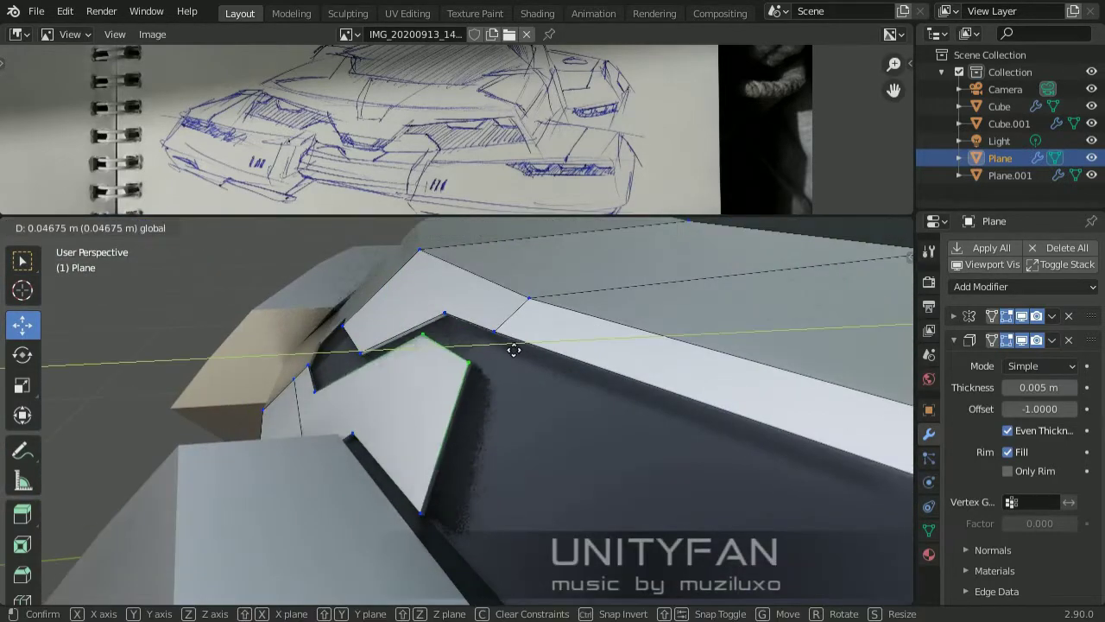
mouse_move(530, 370)
middle_down()
mouse_move(665, 406)
mouse_move(506, 424)
mouse_move(436, 346)
mouse_move(509, 403)
middle_up()
Move the panel corner vertices twice so the outline follows the canopy.
key(g)
click(435, 346)
key(o)
mouse_move(442, 393)
middle_down()
mouse_move(569, 453)
mouse_move(502, 362)
mouse_move(537, 435)
mouse_move(522, 466)
mouse_move(468, 444)
mouse_move(530, 476)
mouse_move(382, 446)
mouse_move(625, 465)
mouse_move(201, 251)
middle_up()
click(553, 447)
key(g)
click(517, 357)
key(Tab)
scroll(508, 335, down, 4)
click(383, 446)
key(Tab)
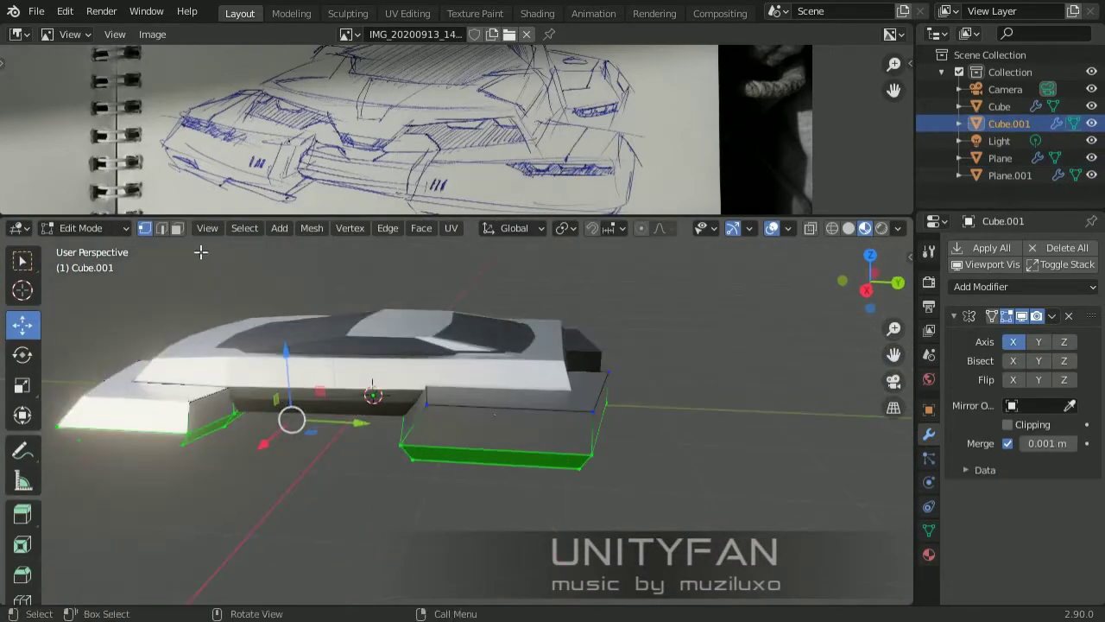
Duplicate the pod faces, separate the copy, and join it into Plane.001.
key(shift+d)
right_click(582, 447)
key(p)
click(656, 470)
key(Tab)
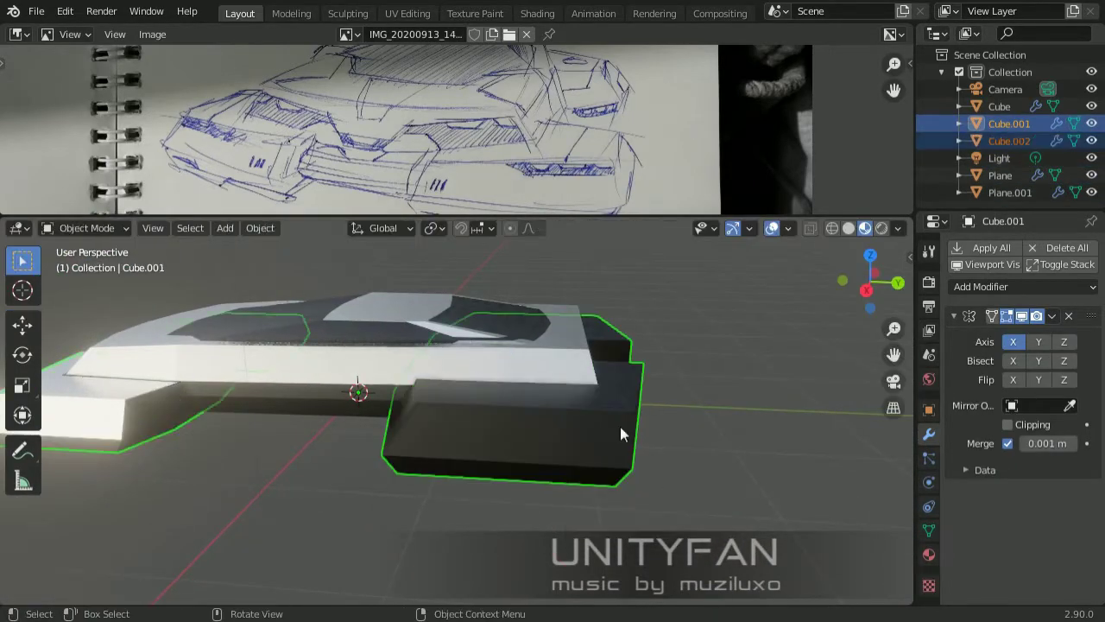
mouse_move(619, 427)
middle_down()
mouse_move(348, 442)
mouse_move(937, 465)
middle_up()
shift+click(387, 455)
key(ctrl+j)
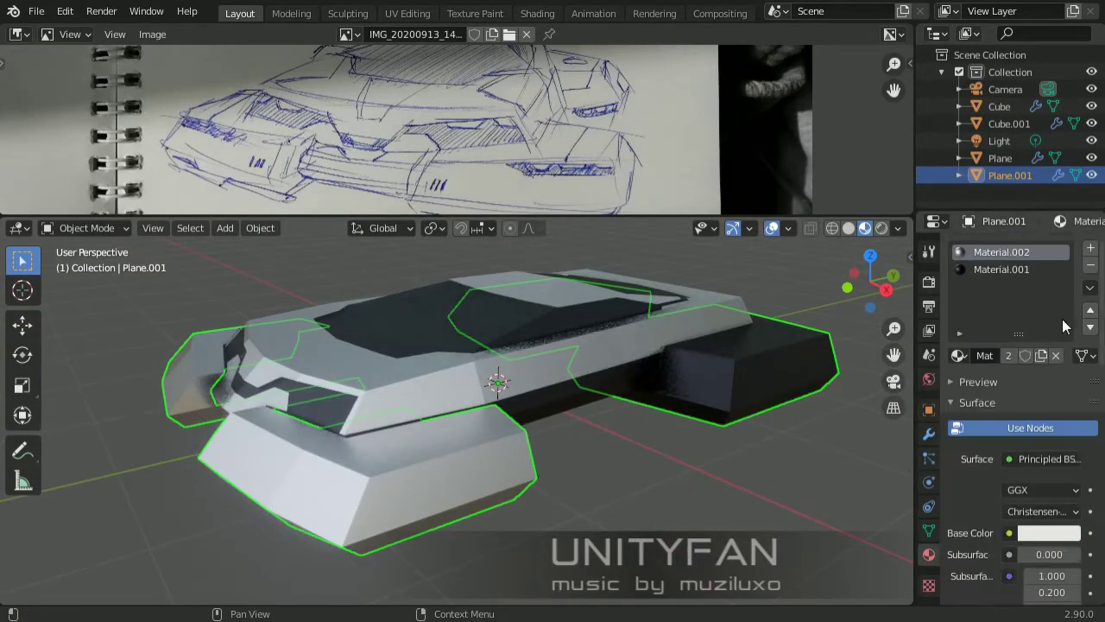
mouse_move(625, 370)
middle_down()
mouse_move(478, 422)
mouse_move(279, 434)
mouse_move(378, 400)
middle_up()
Knife-cut new edge lines across the upper shell Plane.
click(478, 421)
key(Tab)
scroll(462, 415, up, 4)
key(1)
mouse_move(509, 382)
middle_down()
mouse_move(421, 417)
mouse_move(398, 391)
middle_up()
key(k)
mouse_move(377, 351)
middle_down()
mouse_move(456, 365)
mouse_move(233, 350)
middle_up()
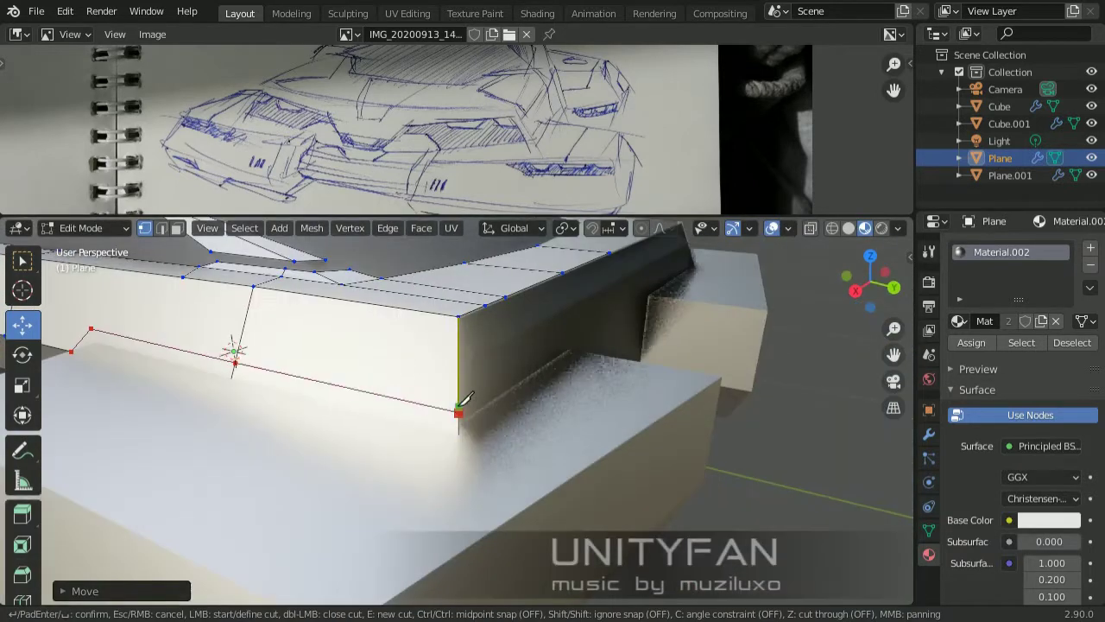
key(Return)
middle_drag(194, 382, 317, 396)
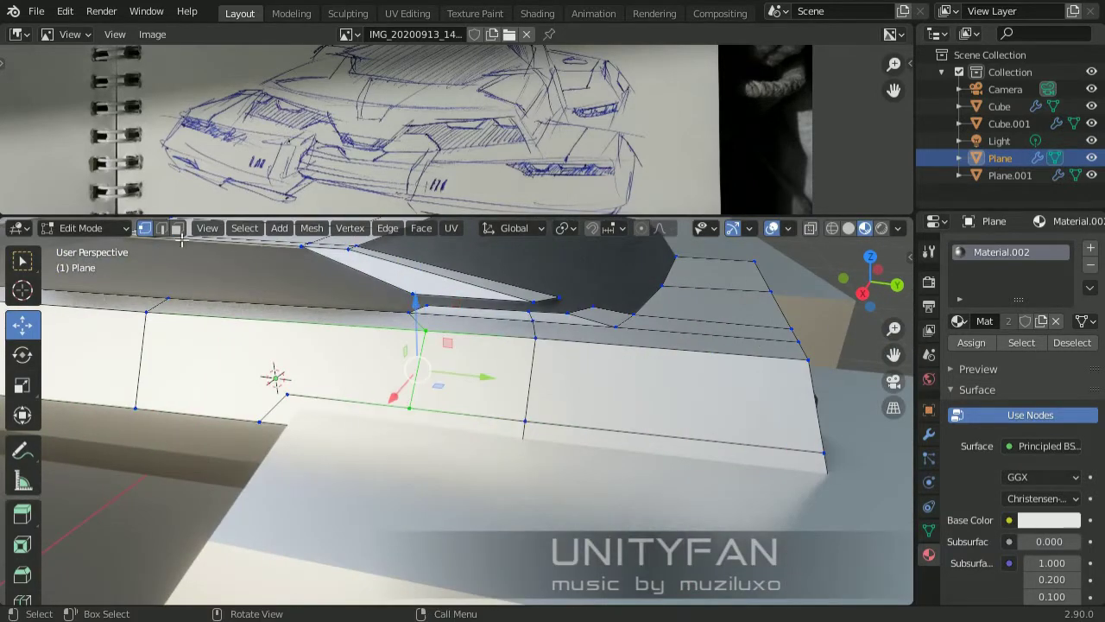
mouse_move(642, 453)
middle_down()
mouse_move(671, 427)
mouse_move(621, 313)
middle_up()
scroll(622, 313, up, 2)
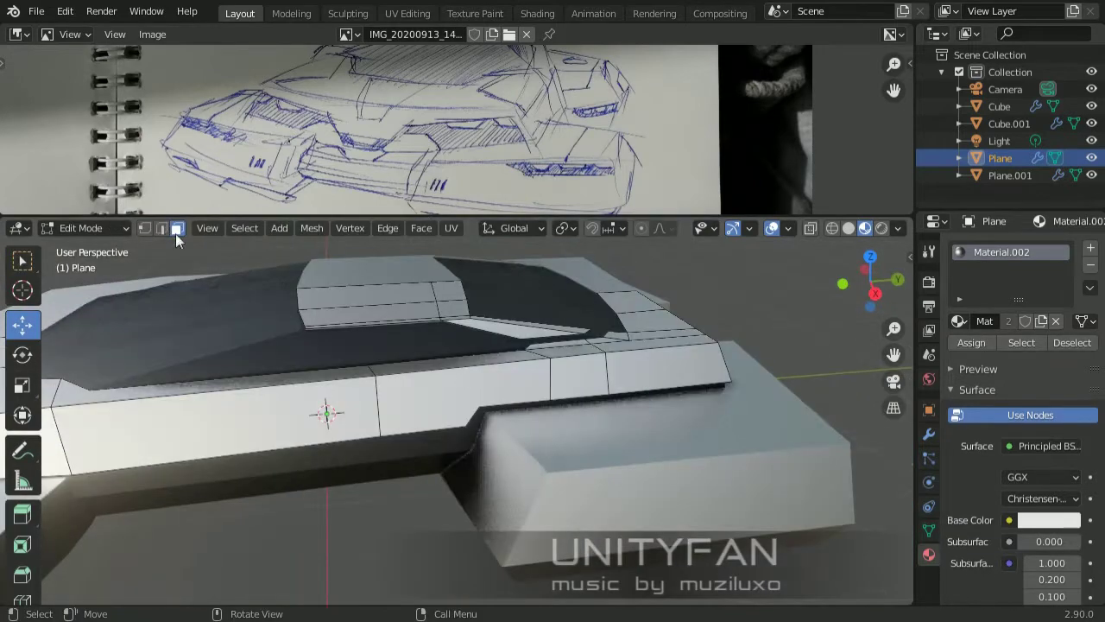
middle_drag(501, 440, 513, 424)
key(Tab)
Knife-cut an edge line over the pod's top and underside on Plane.001.
click(746, 401)
scroll(666, 406, up, 3)
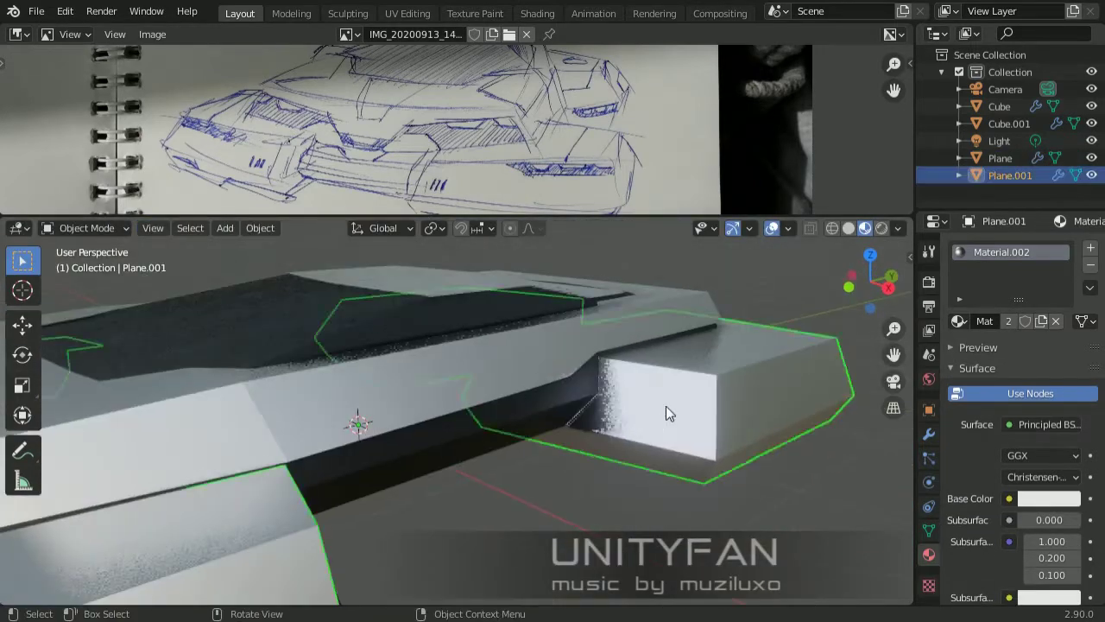
mouse_move(666, 406)
middle_down()
mouse_move(321, 446)
mouse_move(516, 458)
middle_up()
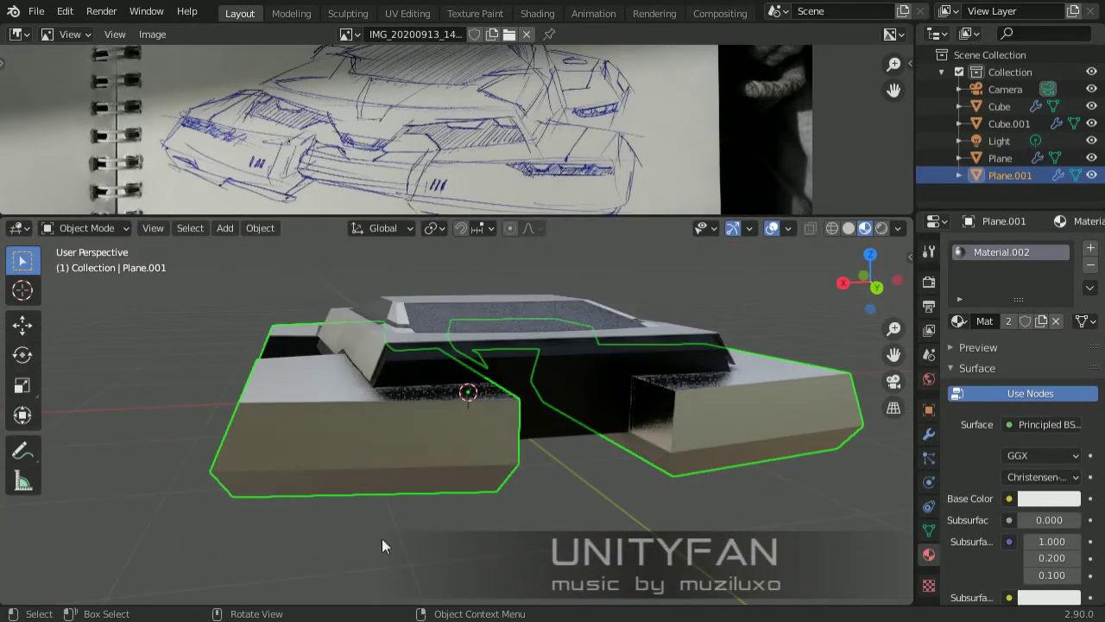
key(Tab)
scroll(383, 388, up, 3)
scroll(503, 368, up, 2)
mouse_move(503, 368)
middle_down()
mouse_move(470, 369)
mouse_move(485, 413)
mouse_move(451, 395)
mouse_move(616, 432)
middle_up()
key(k)
click(412, 417)
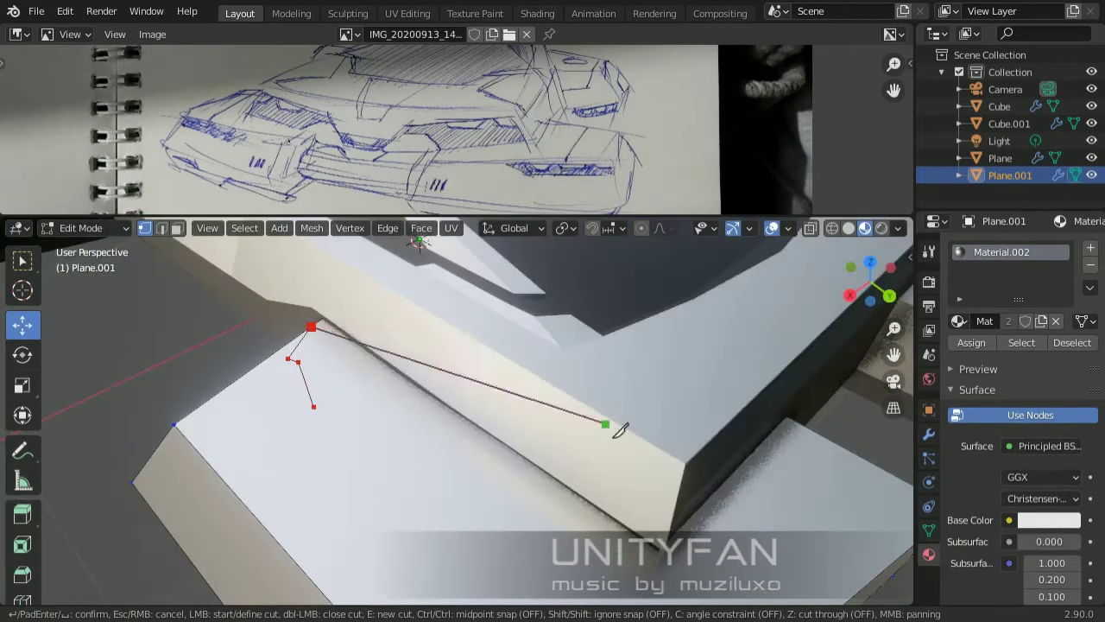
mouse_move(546, 492)
middle_down()
mouse_move(352, 414)
mouse_move(494, 451)
middle_up()
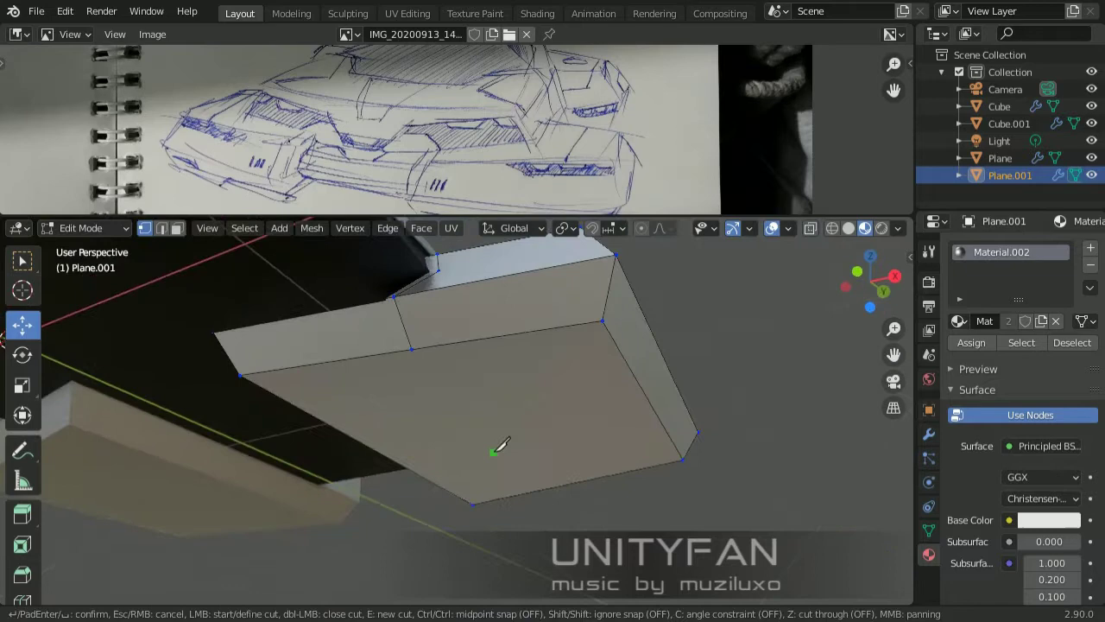
click(577, 480)
key(Return)
Make a second knife cut on the Plane.001 pod and leave Edit Mode.
middle_drag(577, 480, 647, 473)
middle_drag(542, 328, 543, 396)
middle_drag(651, 318, 410, 341)
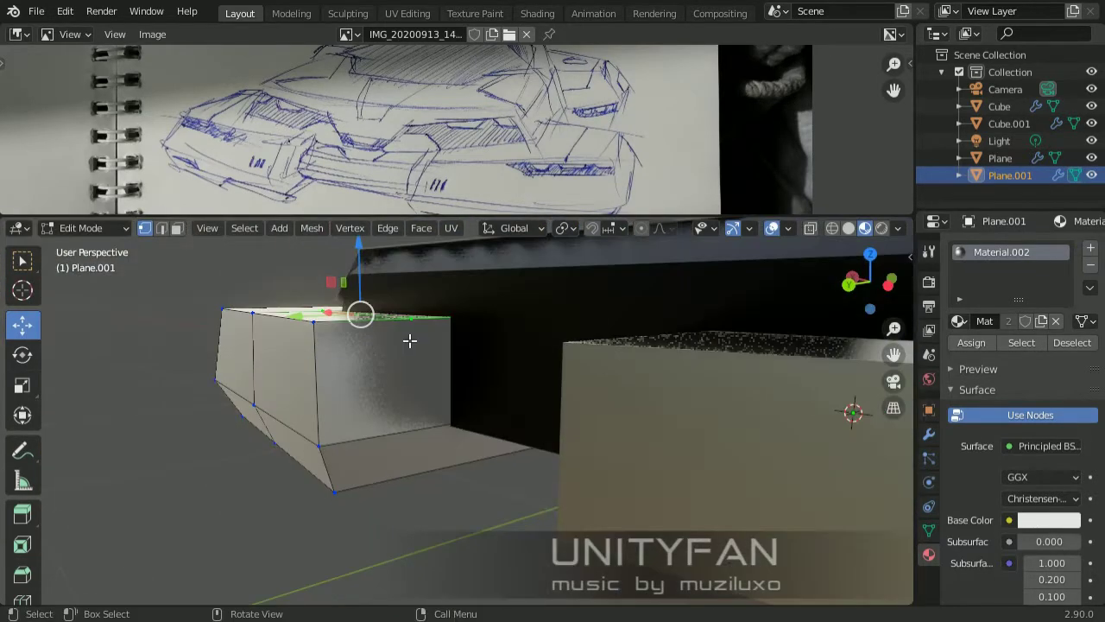
mouse_move(429, 419)
middle_down()
mouse_move(383, 423)
mouse_move(406, 424)
mouse_move(541, 354)
mouse_move(365, 345)
mouse_move(172, 506)
mouse_move(520, 370)
mouse_move(455, 406)
mouse_move(390, 399)
middle_up()
key(Return)
key(1)
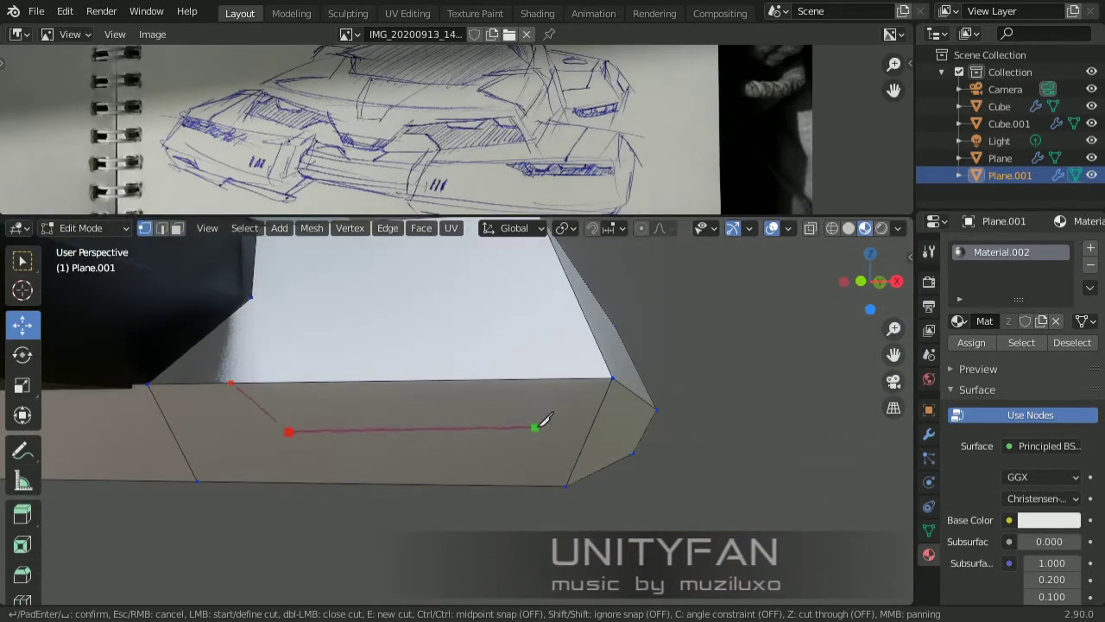
key(Tab)
Add a 0.05 m Bevel modifier to the Plane.001 pod shells.
scroll(409, 444, down, 4)
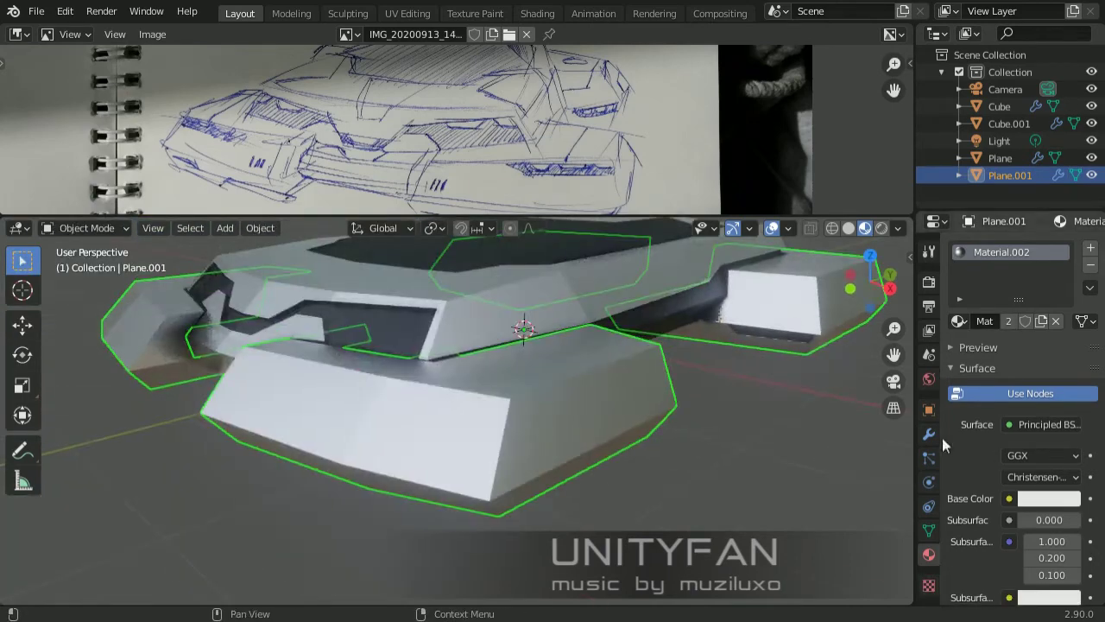
click(929, 433)
click(1024, 286)
click(747, 344)
scroll(503, 406, up, 3)
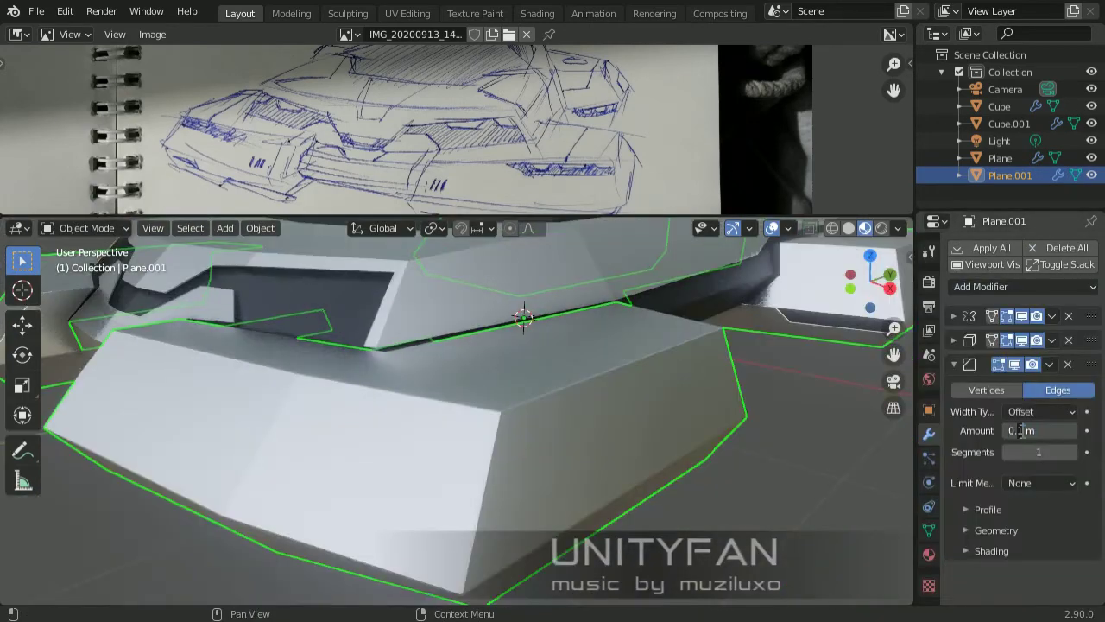
Add a Bevel modifier to the upper Plane with a 0.005 m amount.
middle_drag(563, 458, 518, 415)
click(1023, 286)
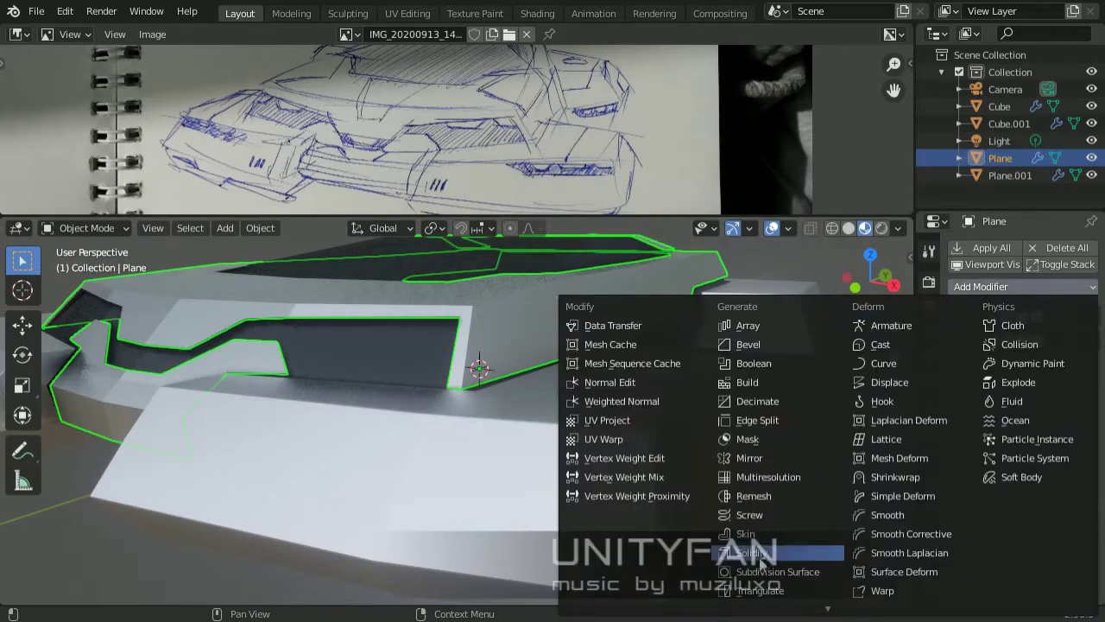
click(748, 344)
click(1027, 430)
text(0.005m)
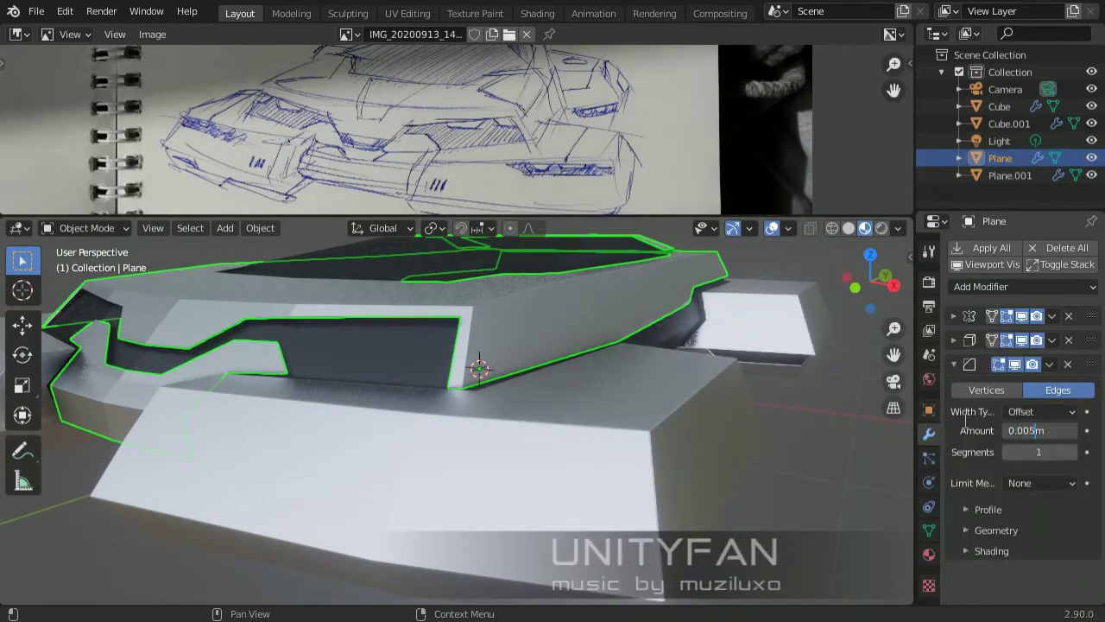
key(Return)
scroll(330, 313, down, 3)
click(329, 314)
mouse_move(330, 313)
middle_down()
mouse_move(536, 464)
mouse_move(592, 439)
mouse_move(333, 271)
mouse_move(199, 227)
middle_up()
Start moving the pod's top edge on Plane.001 in edge mode.
click(603, 444)
key(Tab)
scroll(604, 445, up, 4)
key(2)
key(g)
click(315, 252)
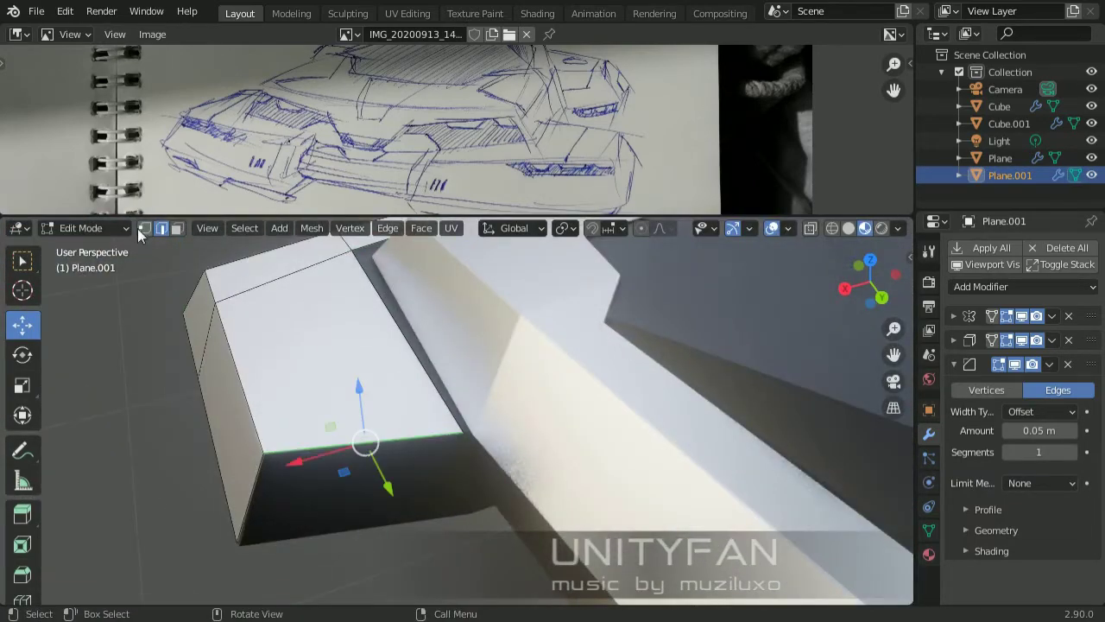
Confirm the edge move and return to vertex editing on Plane.001 at the front pod.
key(g)
click(365, 461)
middle_drag(366, 461, 323, 296)
key(Tab)
key(Tab)
key(1)
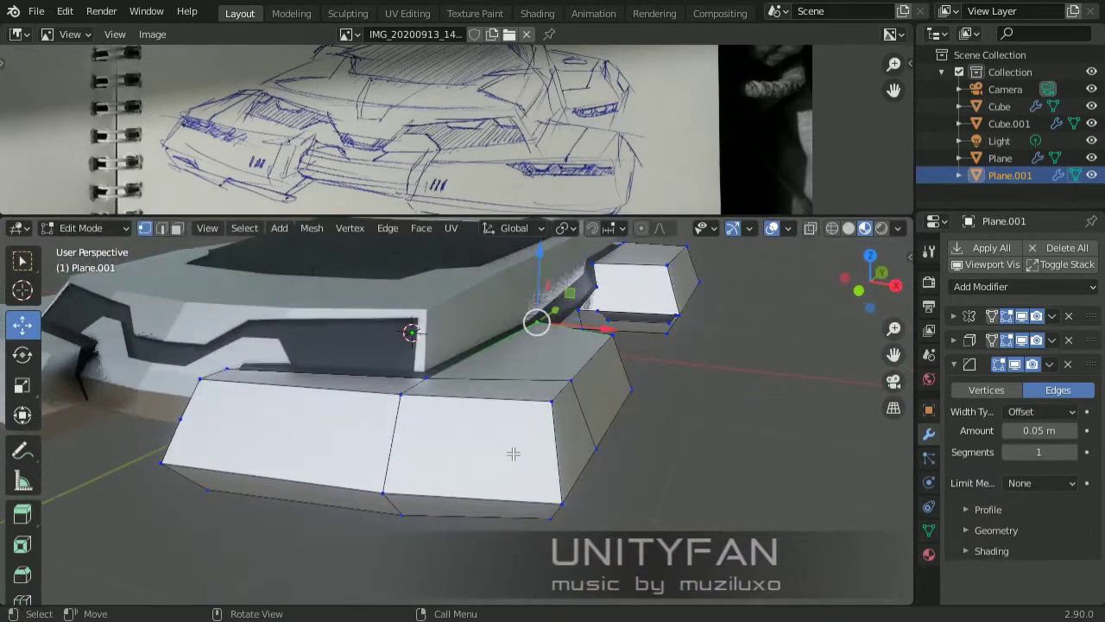
scroll(513, 454, up, 2)
scroll(265, 380, up, 2)
key(w)
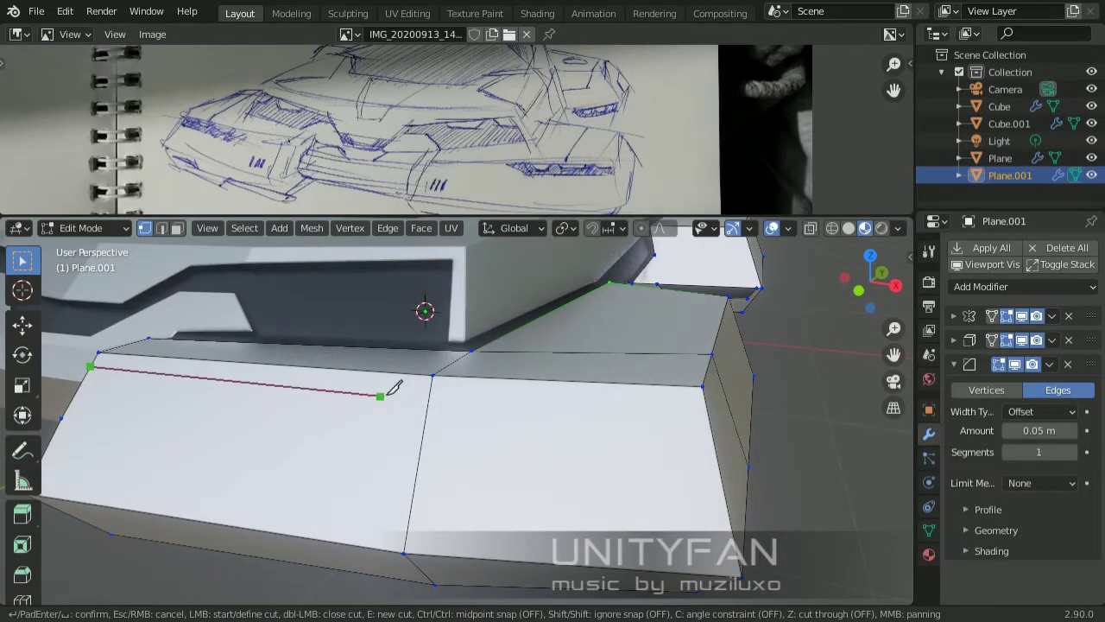
mouse_move(393, 389)
middle_down()
mouse_move(451, 387)
mouse_move(557, 437)
mouse_move(745, 413)
middle_up()
Knife-cut the vent slot outline across the top side of the front pod.
click(445, 416)
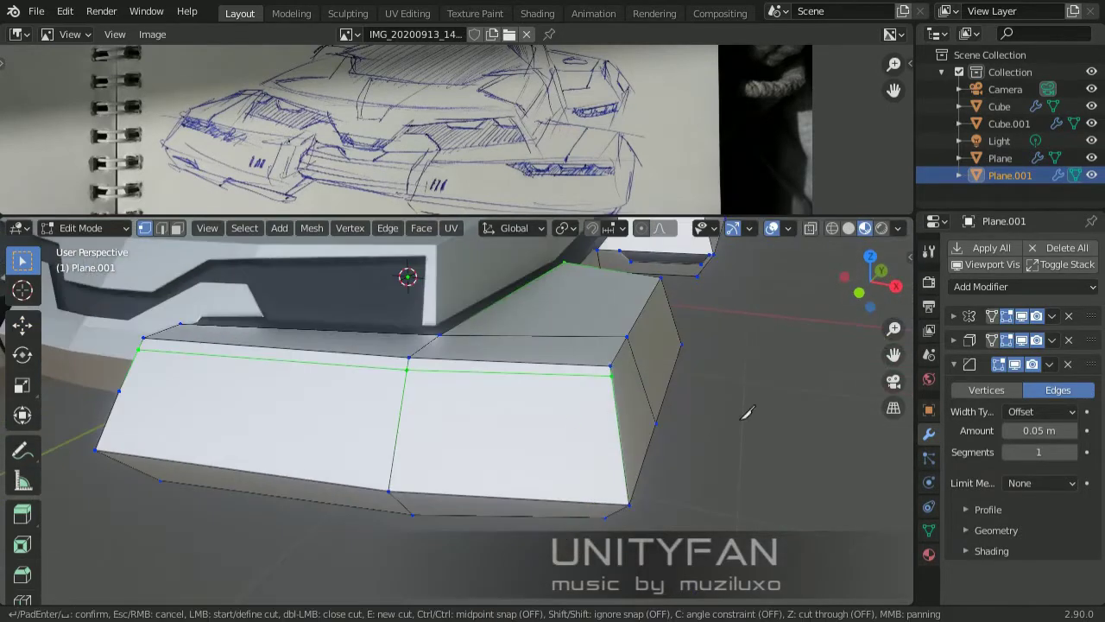
middle_drag(621, 486, 556, 365)
key(k)
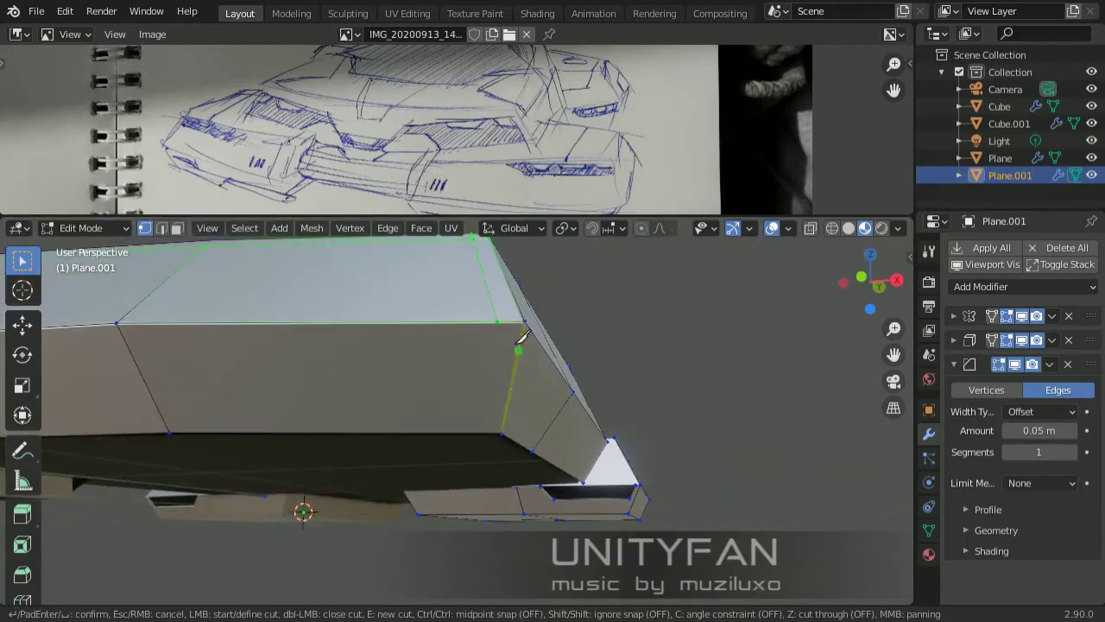
mouse_move(488, 429)
middle_down()
mouse_move(333, 316)
mouse_move(302, 457)
mouse_move(536, 457)
middle_up()
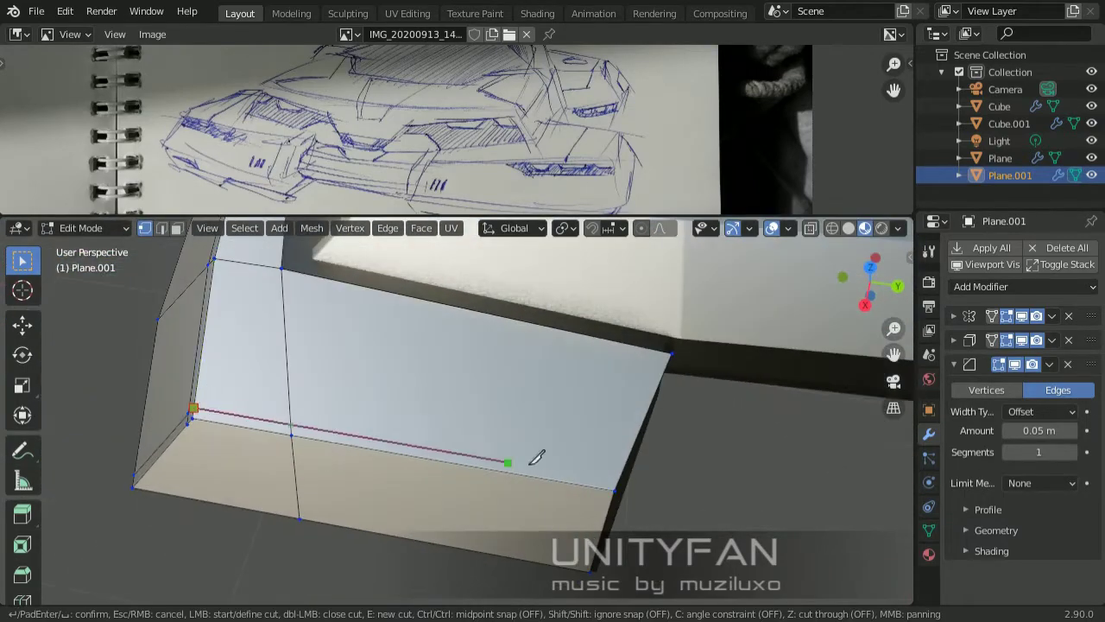
mouse_move(628, 469)
middle_down()
mouse_move(594, 454)
mouse_move(694, 372)
middle_up()
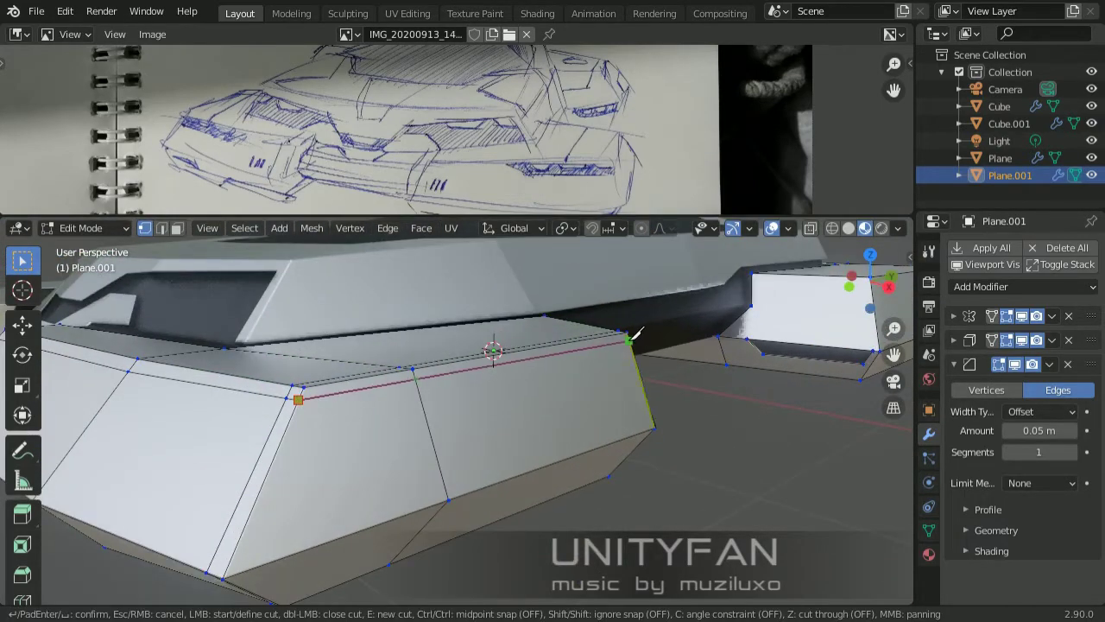
scroll(587, 415, down, 4)
scroll(328, 313, up, 6)
middle_drag(329, 313, 328, 364)
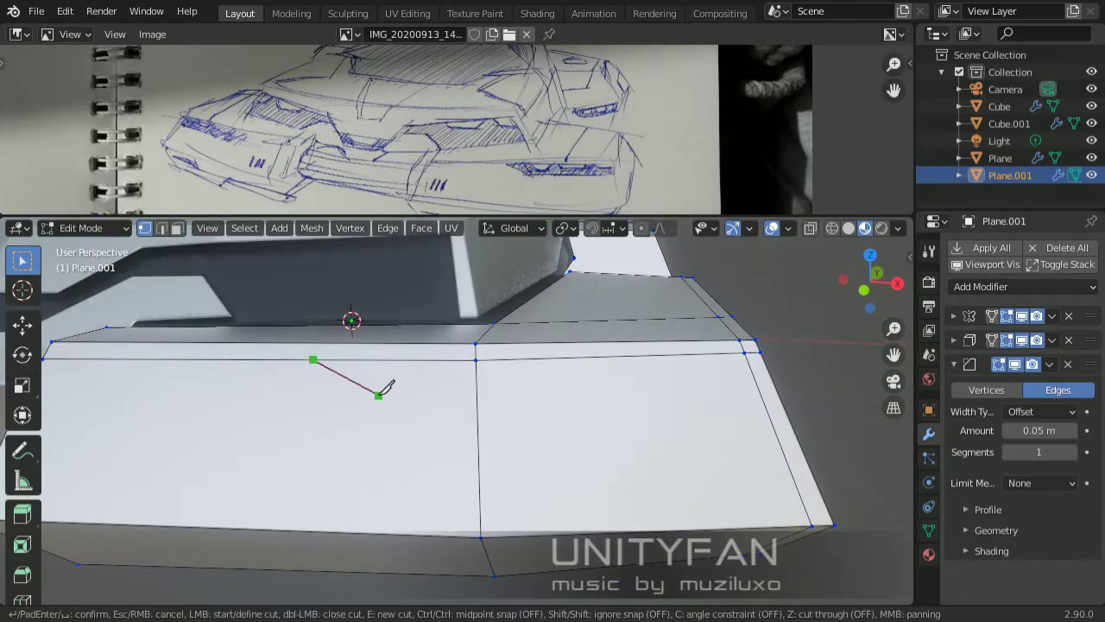
Delete the cut strip's faces to open a dark slot along the pod.
key(Return)
middle_drag(740, 393, 366, 308)
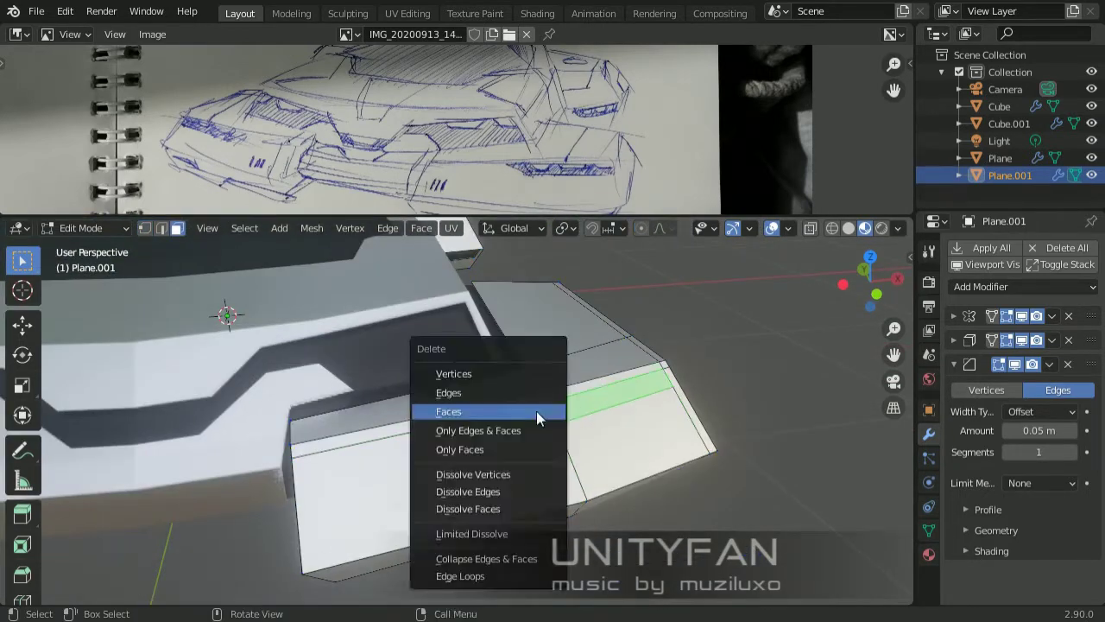
click(537, 412)
scroll(537, 413, down, 5)
mouse_move(537, 413)
middle_down()
mouse_move(570, 406)
mouse_move(605, 458)
middle_up()
scroll(570, 406, up, 2)
scroll(578, 412, up, 2)
Switch to edge selection and check the slotted pod in Object Mode.
key(Tab)
key(Tab)
scroll(353, 345, up, 4)
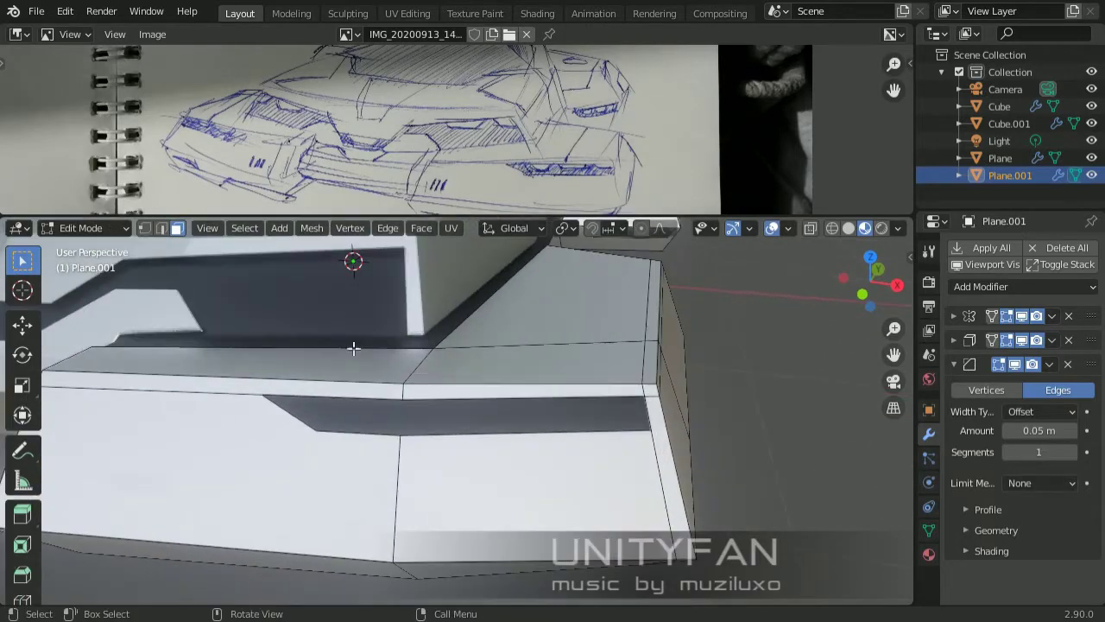
key(1)
key(2)
mouse_move(200, 245)
middle_down()
mouse_move(538, 385)
mouse_move(26, 596)
middle_up()
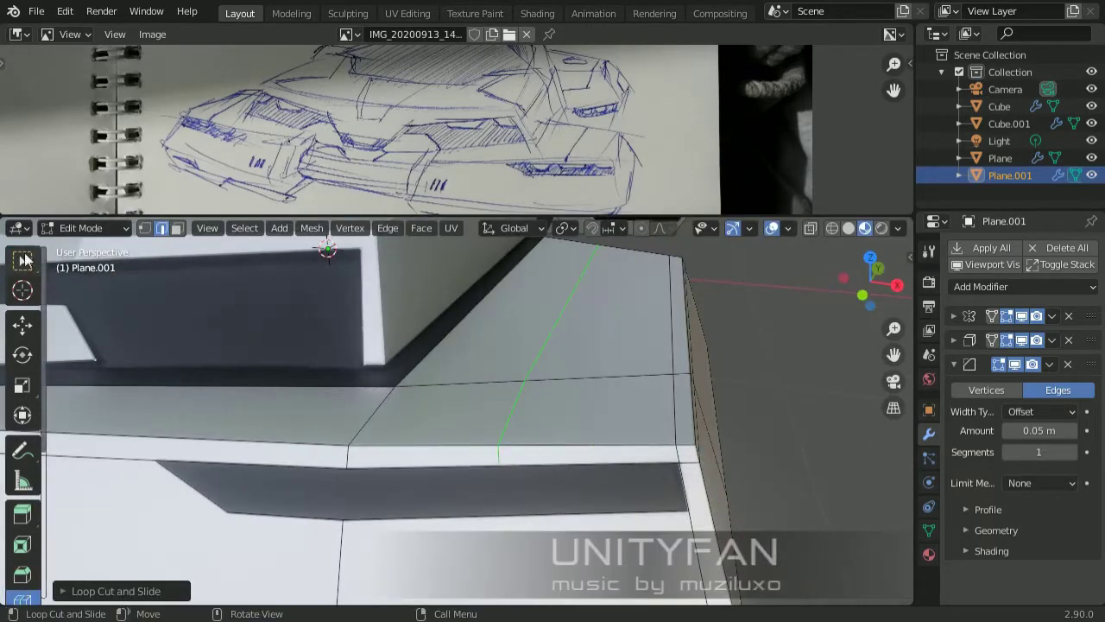
click(25, 259)
scroll(732, 464, up, 2)
scroll(733, 474, down, 3)
key(Tab)
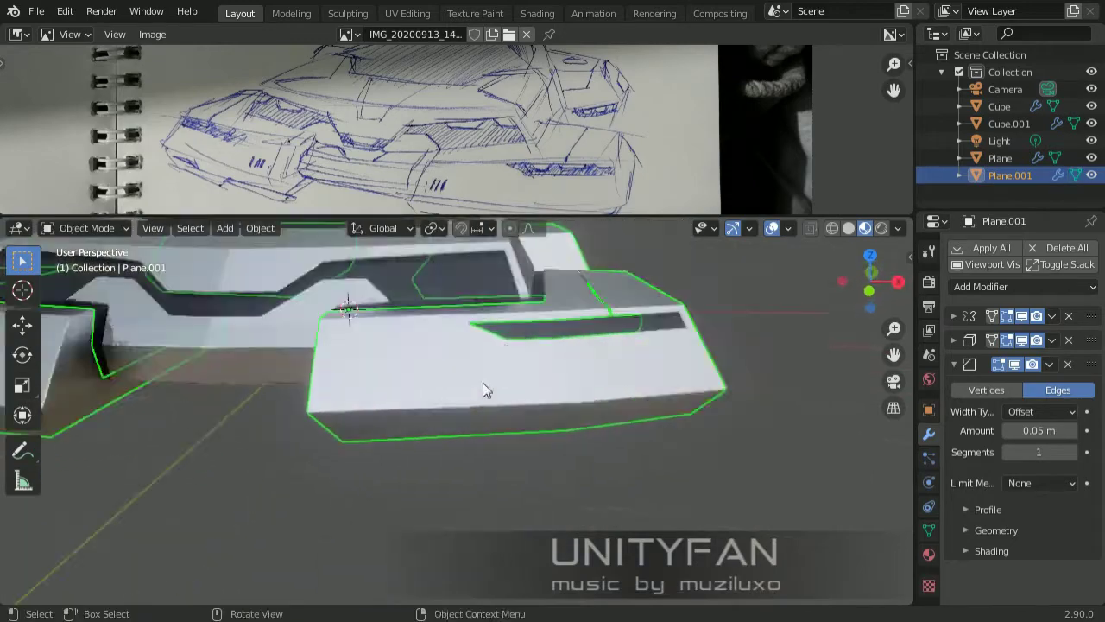
key(Tab)
Knife-cut the first vent slot edges along the pod's top edge.
mouse_move(484, 387)
middle_down()
mouse_move(401, 441)
mouse_move(432, 380)
middle_up()
key(k)
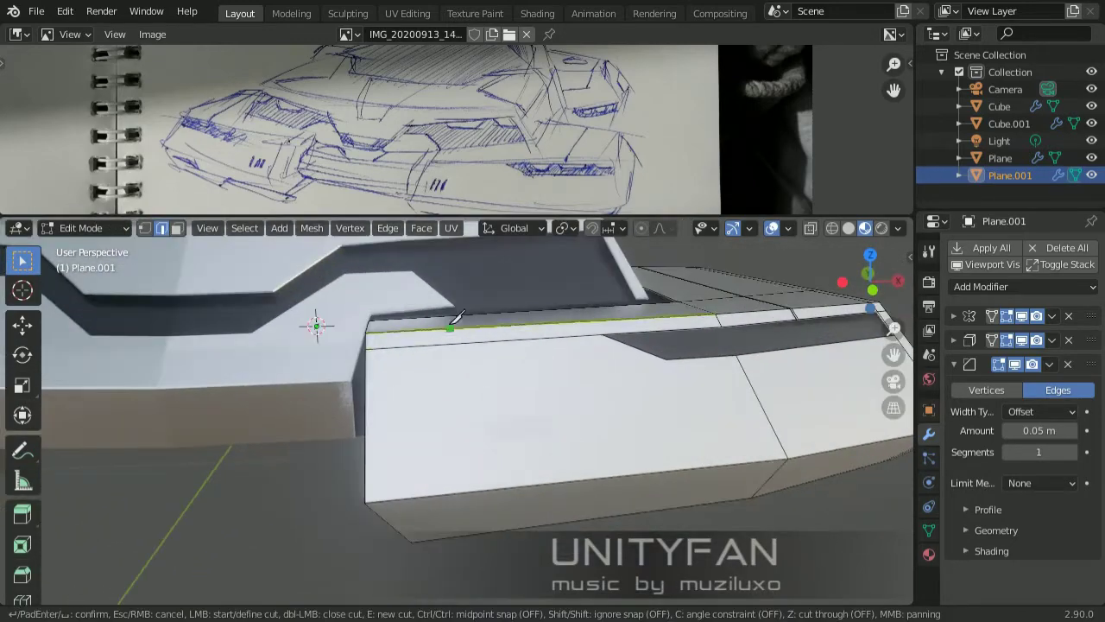
key(Return)
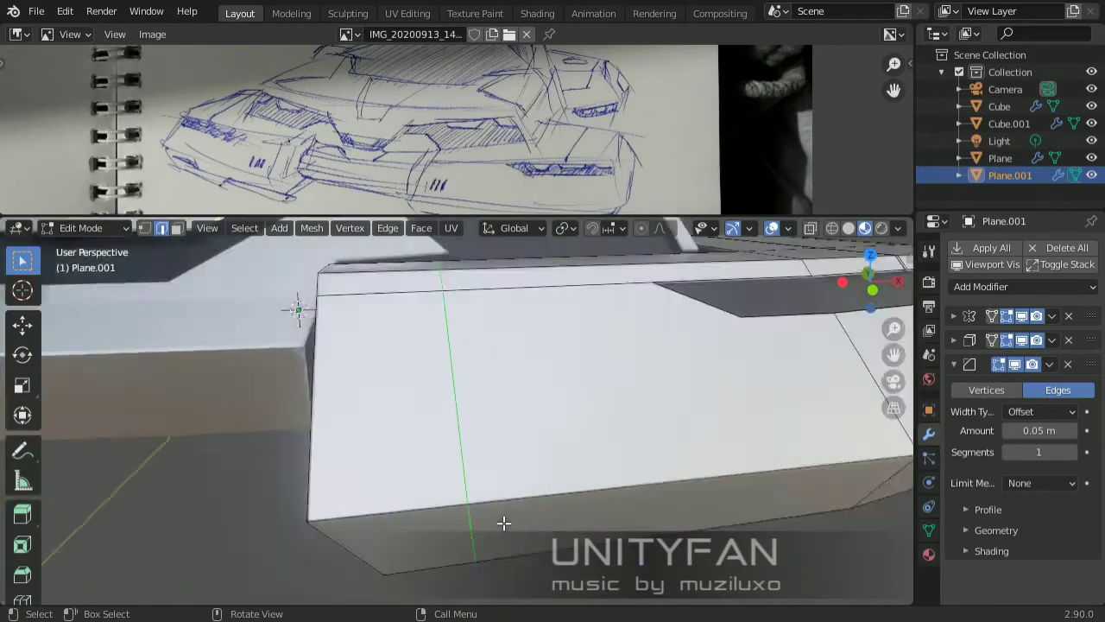
mouse_move(482, 527)
middle_down()
mouse_move(159, 240)
mouse_move(371, 375)
middle_up()
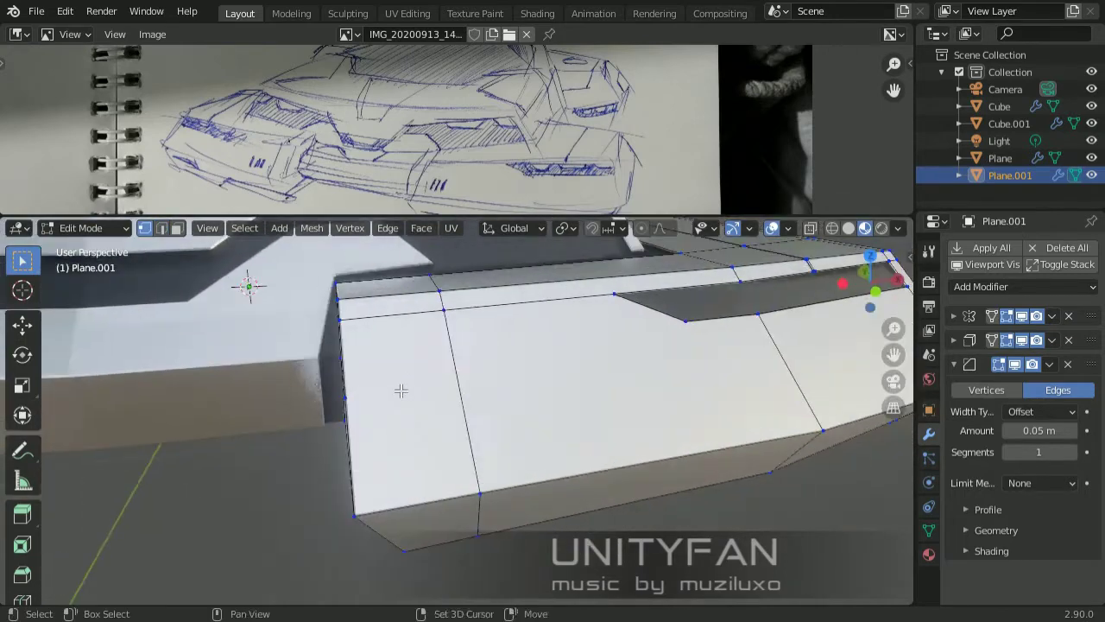
key(k)
key(Return)
Knife-cut the remaining slanted vent slot outlines into the pod panel.
middle_drag(490, 360, 447, 525)
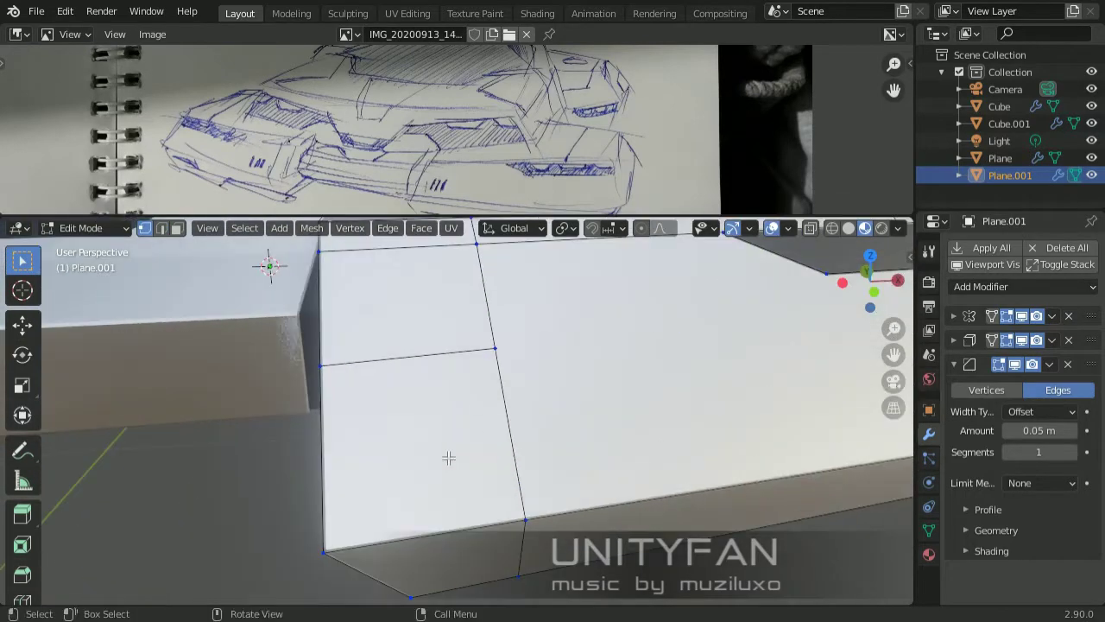
key(k)
click(336, 506)
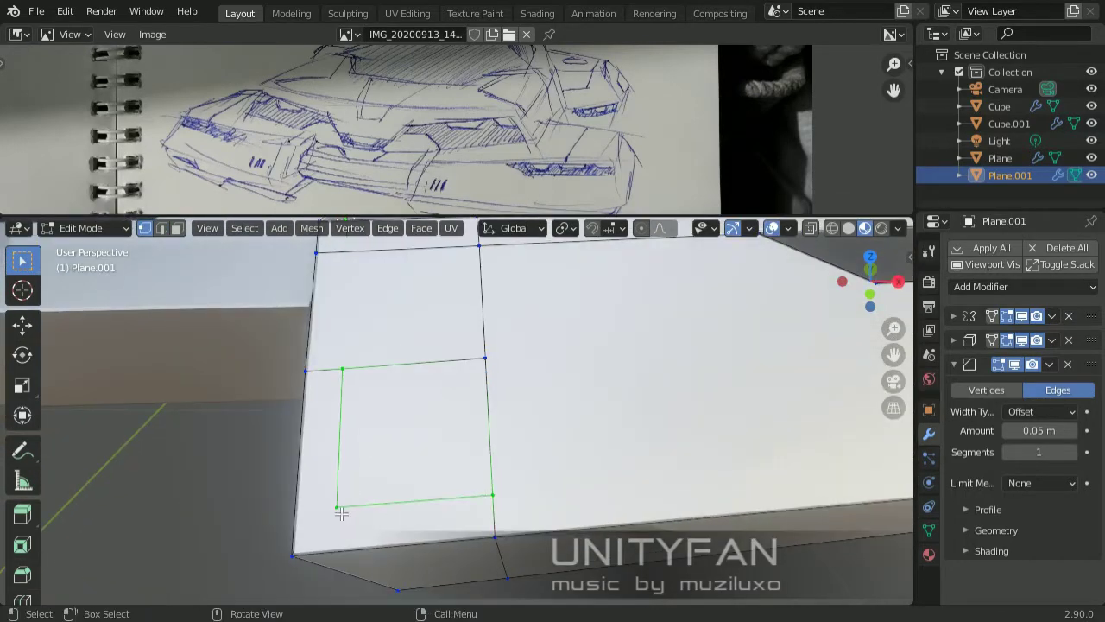
middle_drag(253, 523, 365, 435)
key(k)
click(359, 359)
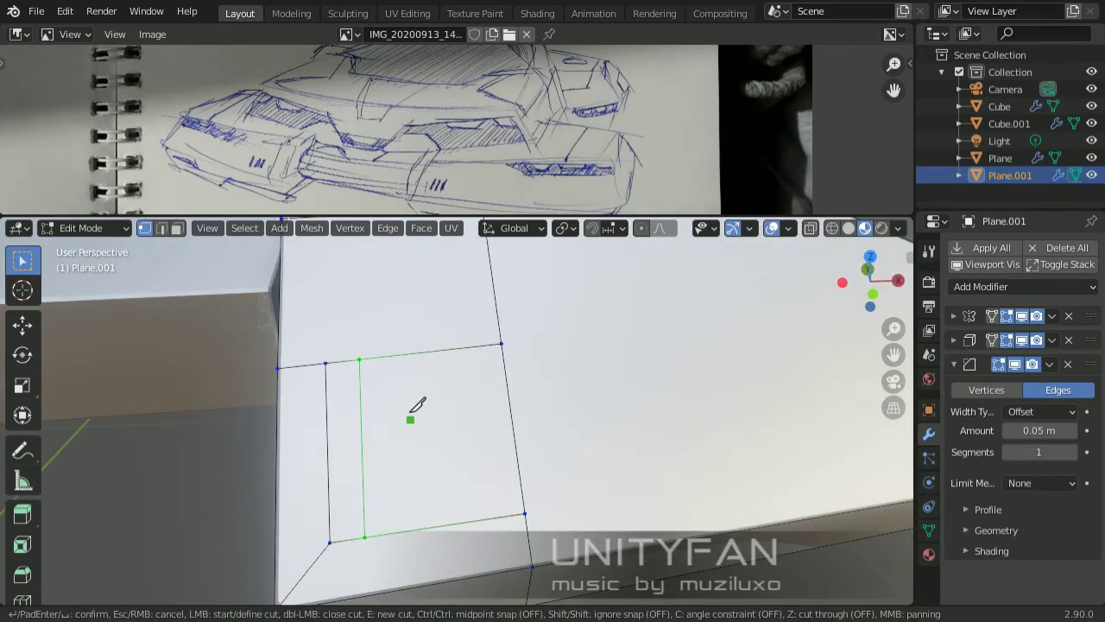
key(Return)
shift+middle_drag(462, 498, 416, 516)
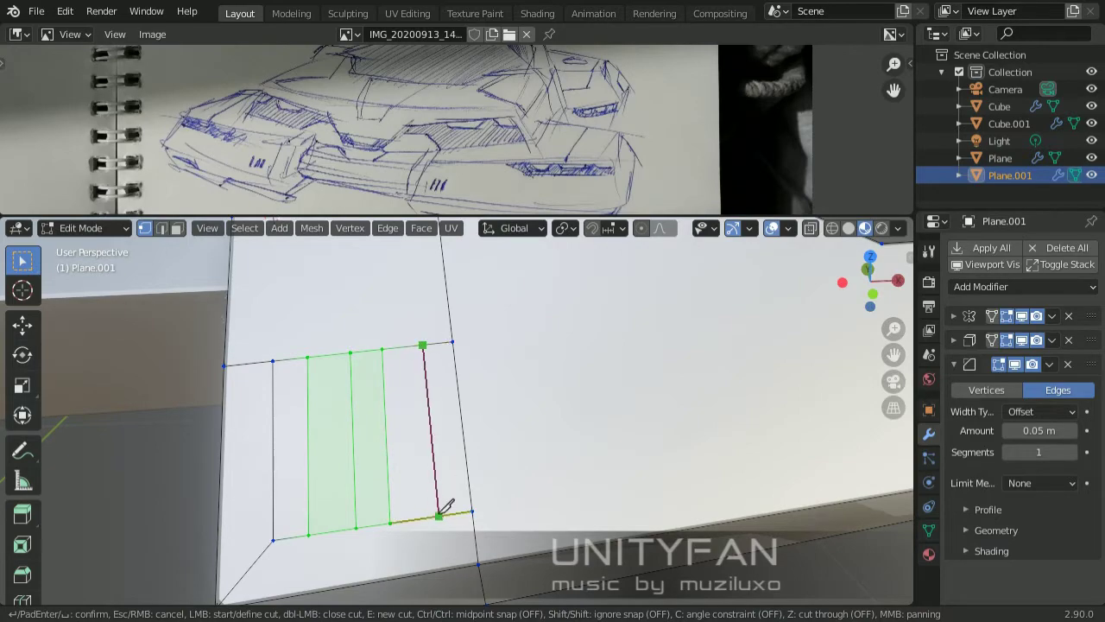
Push the three vent faces inward and adjust their depth into dark recesses.
middle_drag(302, 424, 483, 463)
key(1)
click(643, 429)
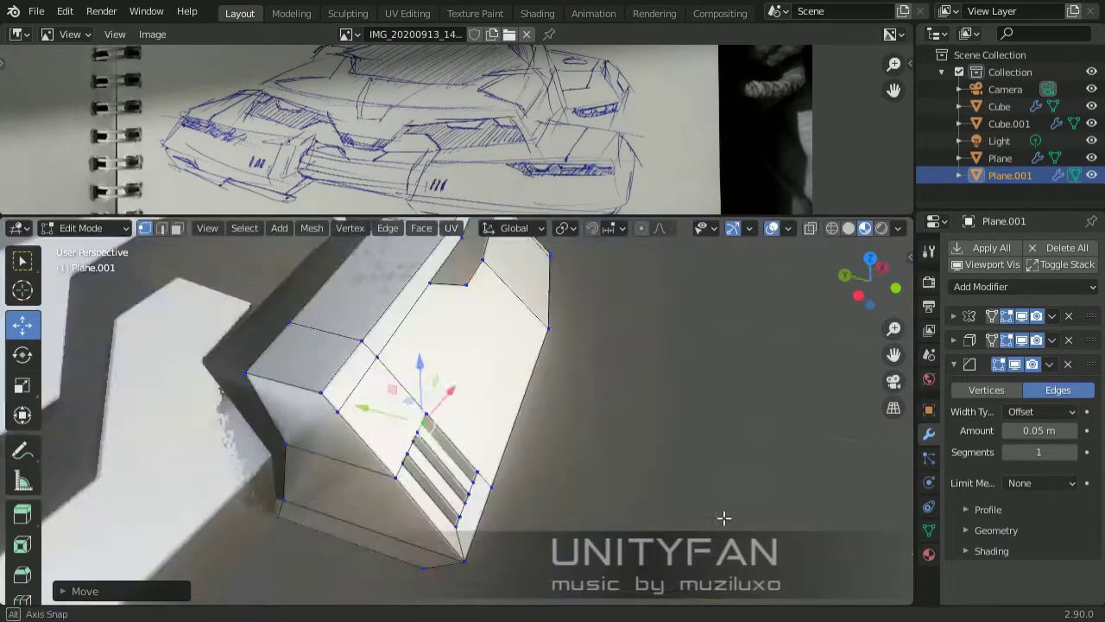
key(Tab)
mouse_move(591, 477)
middle_down()
mouse_move(704, 366)
mouse_move(515, 440)
middle_up()
key(Tab)
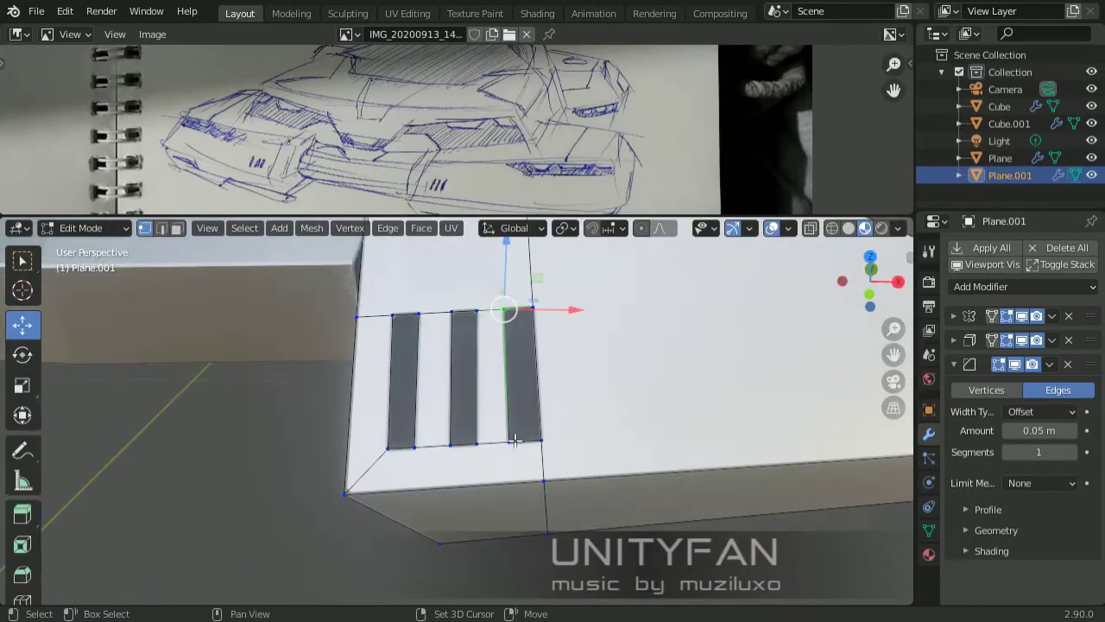
click(569, 371)
mouse_move(569, 372)
middle_down()
mouse_move(748, 437)
mouse_move(521, 417)
mouse_move(506, 444)
mouse_move(651, 442)
middle_up()
key(g)
click(495, 452)
key(Tab)
Select the Plane.001 hull in Edit Mode and knife-cut a new line across its side.
scroll(651, 442, down, 5)
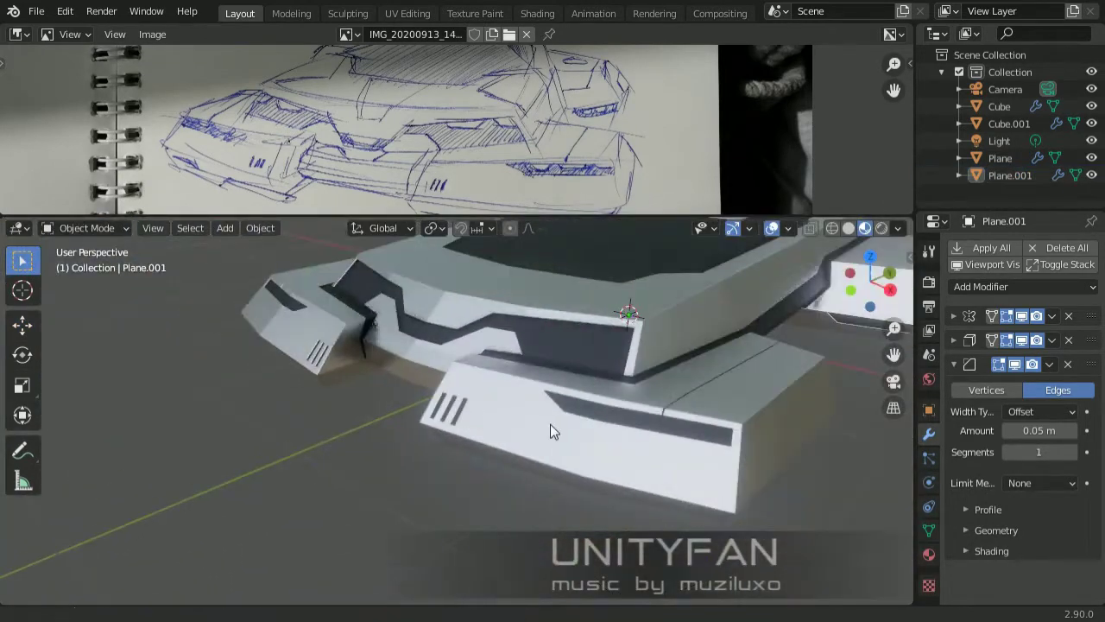
mouse_move(550, 423)
middle_down()
mouse_move(464, 392)
mouse_move(405, 423)
middle_up()
click(463, 392)
key(Tab)
middle_drag(440, 461, 474, 431)
click(391, 458)
mouse_move(390, 458)
middle_down()
mouse_move(477, 446)
mouse_move(488, 477)
mouse_move(557, 466)
middle_up()
key(Return)
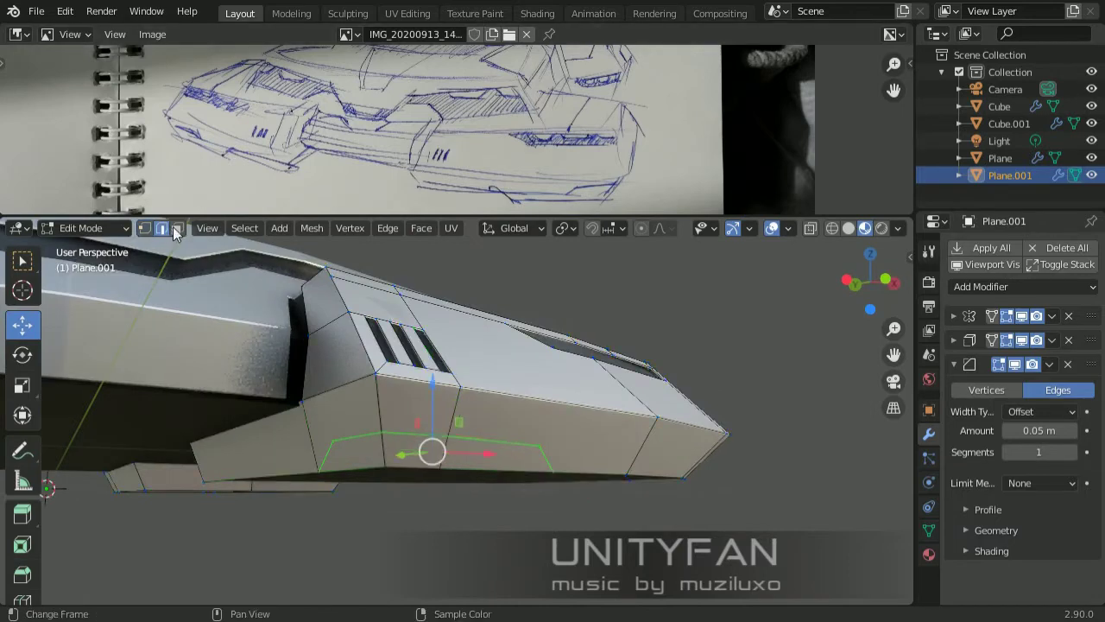
Extend the cut line along the hull side and confirm it.
mouse_move(365, 452)
middle_down()
mouse_move(432, 422)
mouse_move(313, 376)
middle_up()
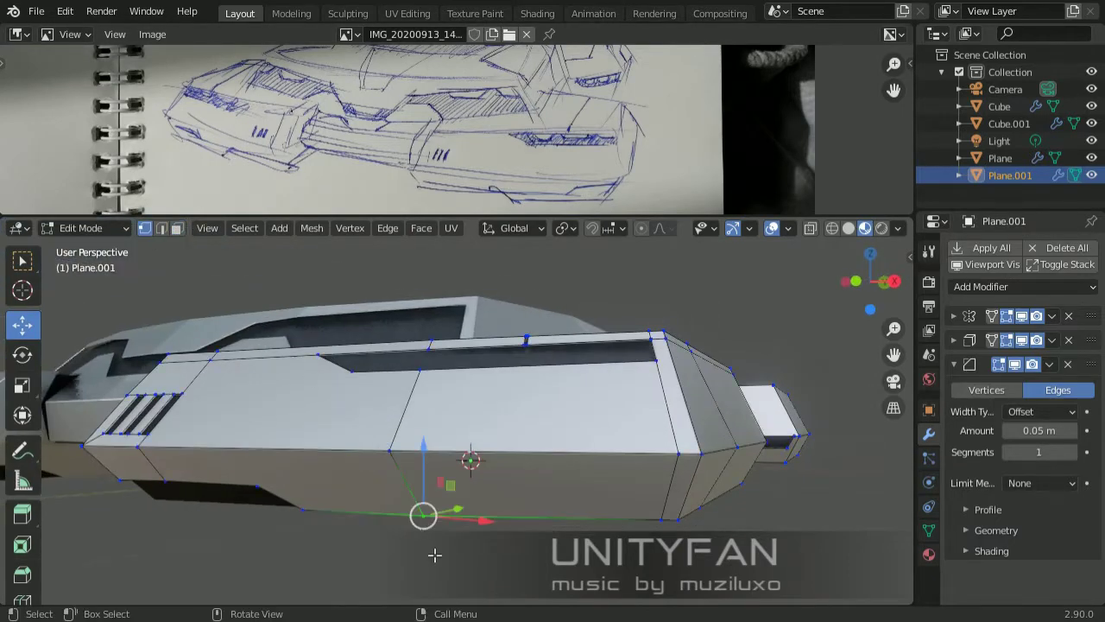
key(w)
mouse_move(434, 554)
middle_down()
mouse_move(346, 525)
mouse_move(354, 515)
middle_up()
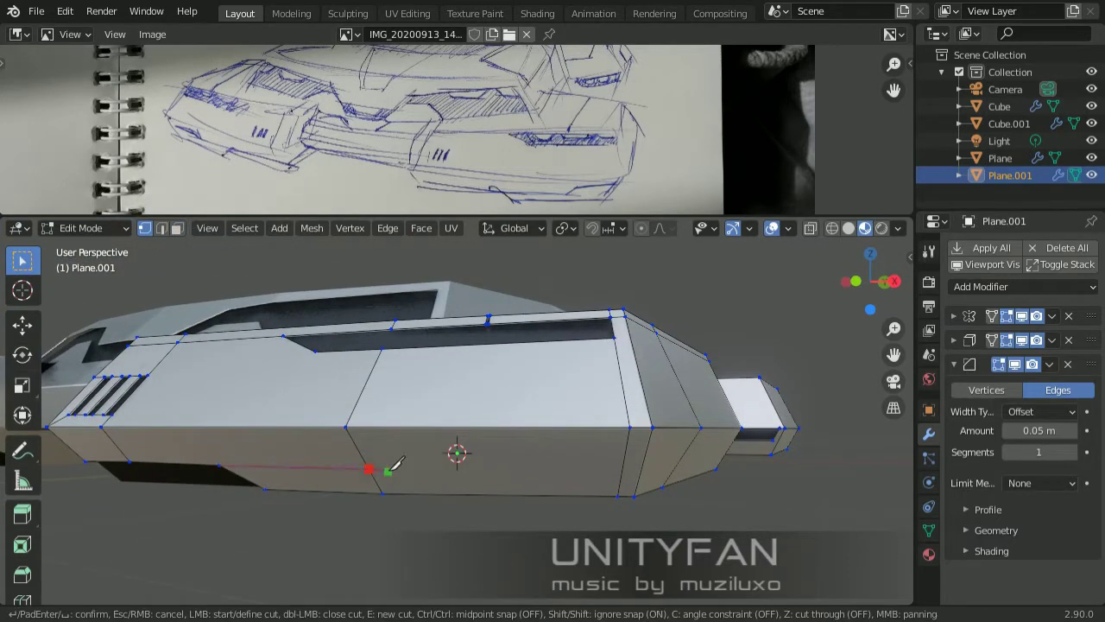
middle_drag(391, 467, 395, 447)
mouse_move(521, 420)
middle_down()
mouse_move(489, 402)
mouse_move(538, 443)
mouse_move(389, 463)
mouse_move(420, 402)
mouse_move(627, 529)
middle_up()
key(Return)
key(2)
key(Tab)
Cut a new line on the hull ridge and move the ridge edge.
mouse_move(403, 369)
middle_down()
mouse_move(518, 453)
mouse_move(498, 419)
mouse_move(506, 429)
mouse_move(434, 400)
mouse_move(449, 454)
mouse_move(403, 426)
mouse_move(420, 438)
mouse_move(535, 380)
mouse_move(515, 401)
mouse_move(552, 395)
mouse_move(538, 394)
mouse_move(531, 480)
middle_up()
click(449, 455)
key(Tab)
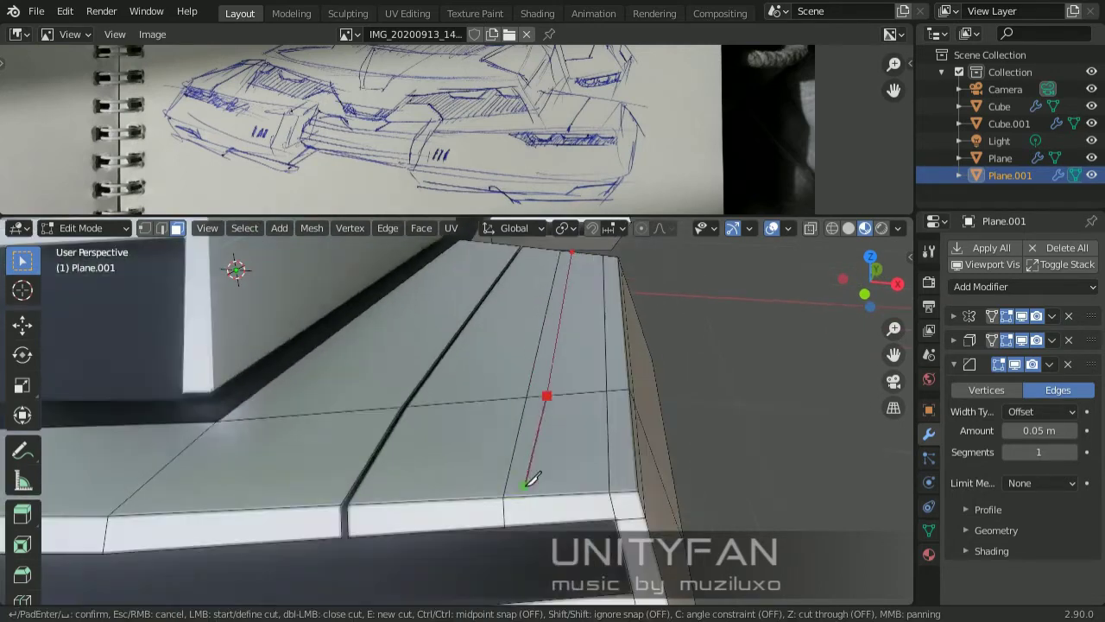
click(532, 523)
key(Return)
middle_drag(532, 522, 490, 488)
key(shift+space)
key(g)
mouse_move(574, 430)
middle_down()
mouse_move(520, 348)
mouse_move(406, 438)
mouse_move(409, 385)
middle_up()
Reshape the ridge edge by scaling it along the ridge face.
key(Tab)
scroll(459, 471, down, 5)
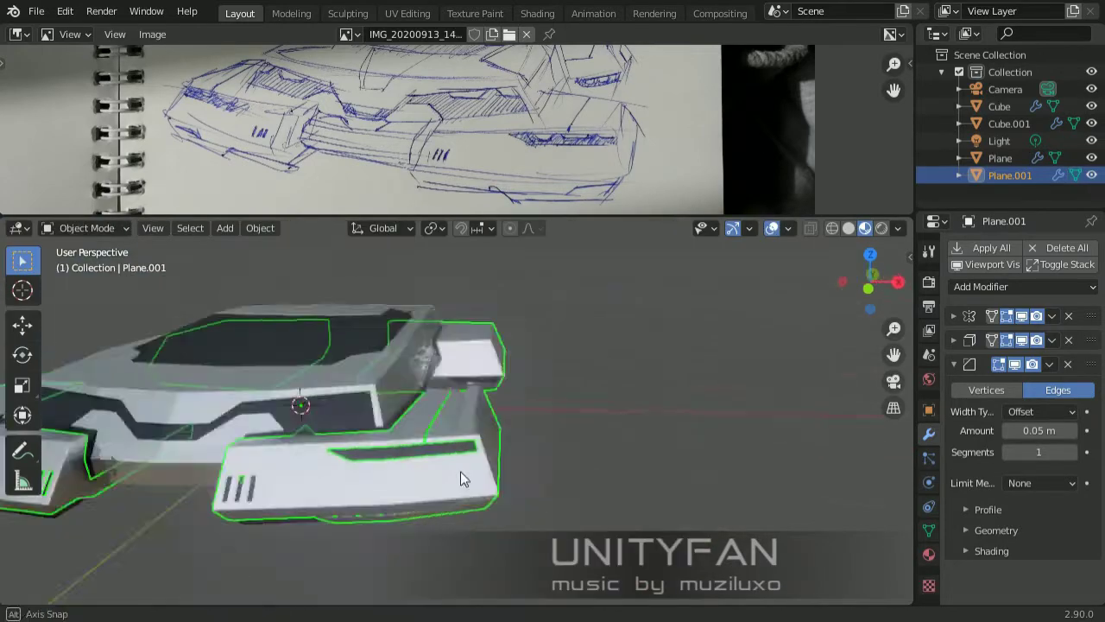
key(Tab)
scroll(458, 472, up, 4)
scroll(431, 480, up, 3)
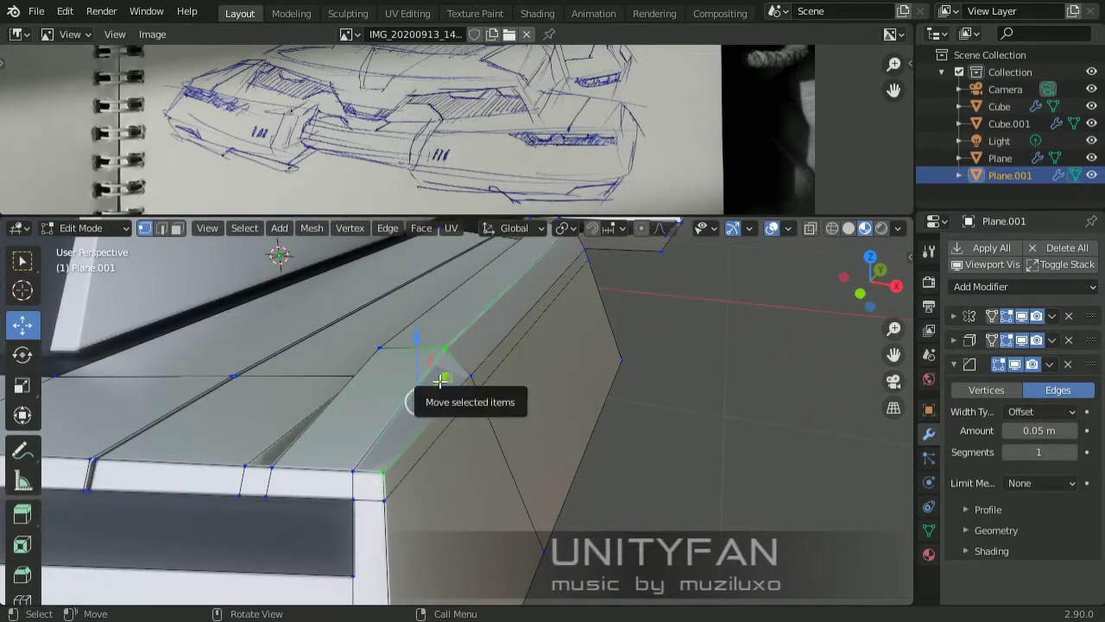
middle_drag(441, 380, 449, 406)
mouse_move(454, 461)
middle_down()
mouse_move(640, 466)
mouse_move(329, 389)
mouse_move(173, 328)
mouse_move(502, 359)
mouse_move(118, 369)
middle_up()
key(Escape)
key(s)
key(Escape)
Dissolve the leftover unneeded edges on the hull.
key(Tab)
middle_drag(575, 394, 375, 437)
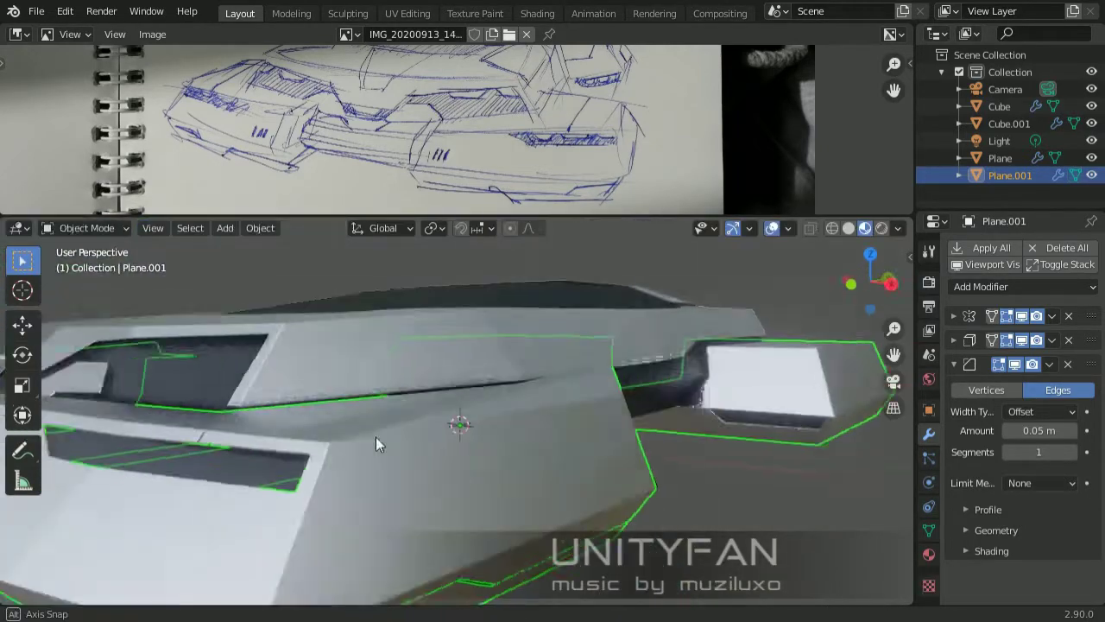
key(Tab)
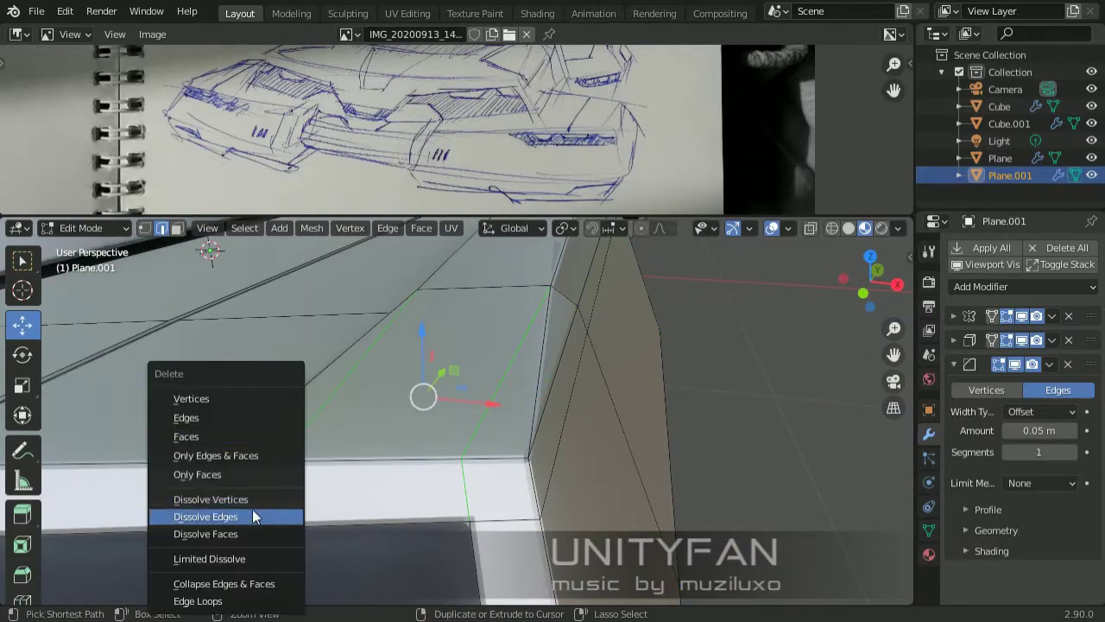
click(253, 516)
middle_drag(253, 517, 400, 411)
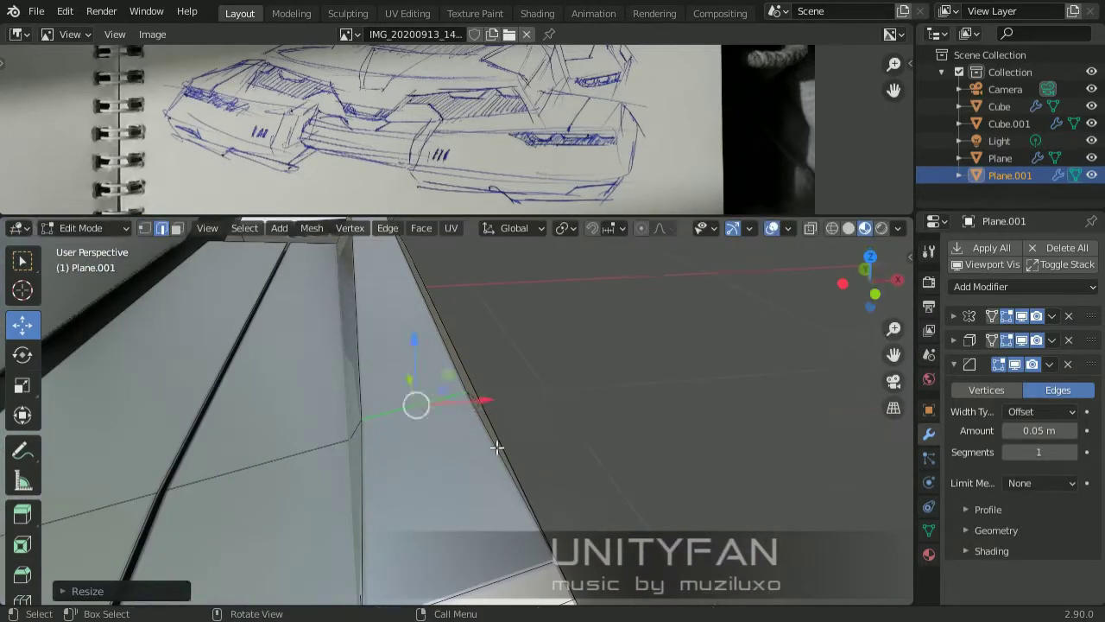
key(Tab)
scroll(488, 328, down, 5)
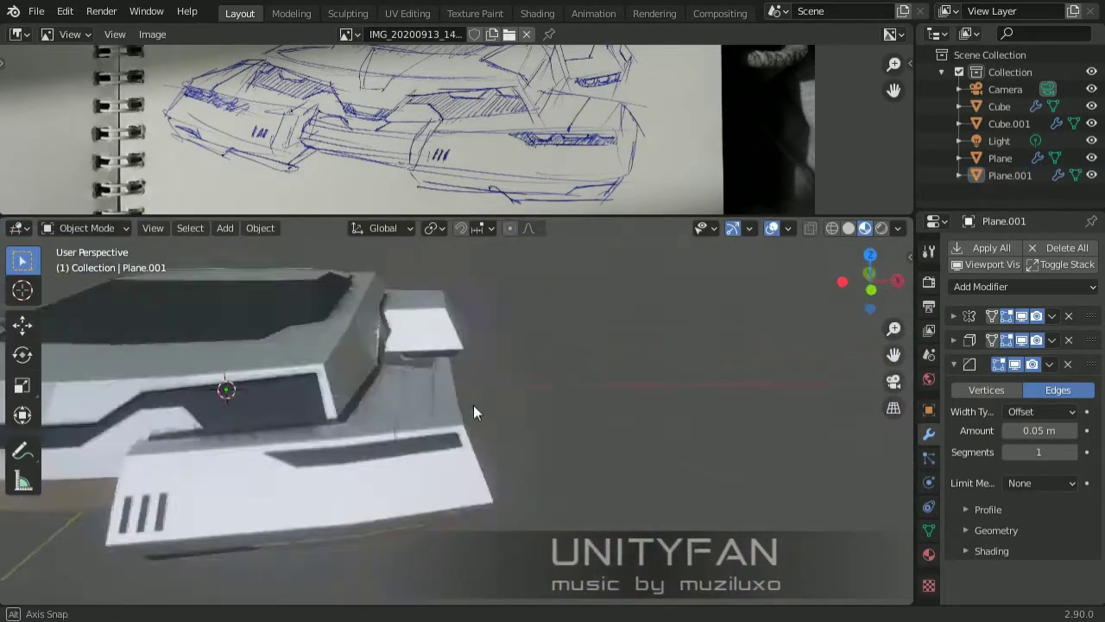
mouse_move(474, 405)
middle_down()
mouse_move(513, 431)
mouse_move(493, 406)
middle_up()
key(Tab)
scroll(493, 405, up, 5)
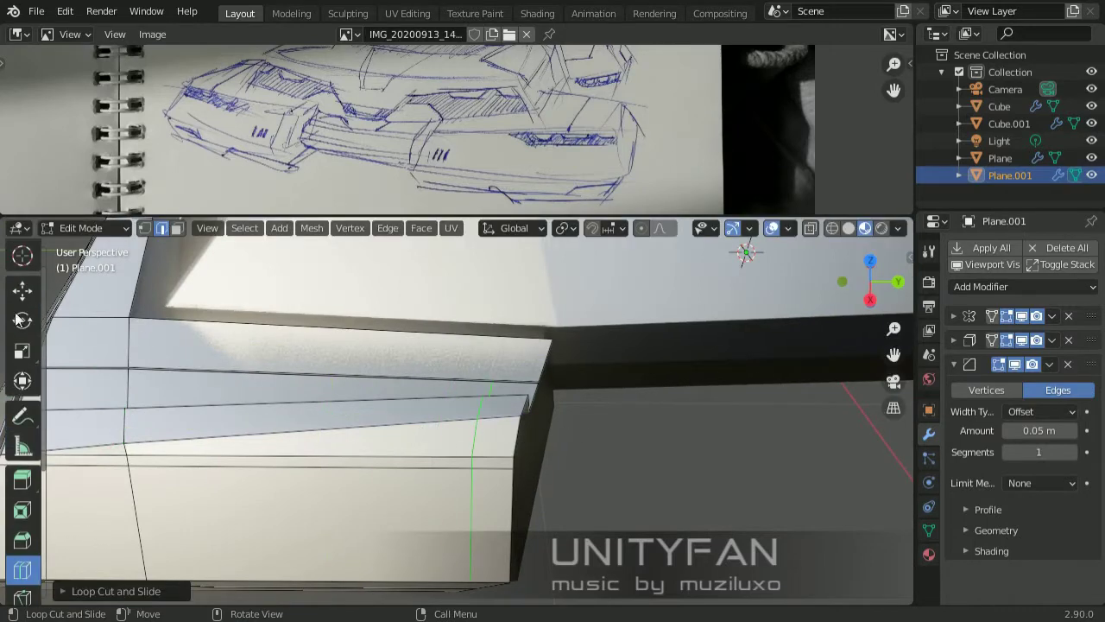
Add a loop cut on the pod, slide it into place, and review the vehicle.
click(23, 290)
middle_drag(345, 432, 506, 452)
key(g)
click(487, 394)
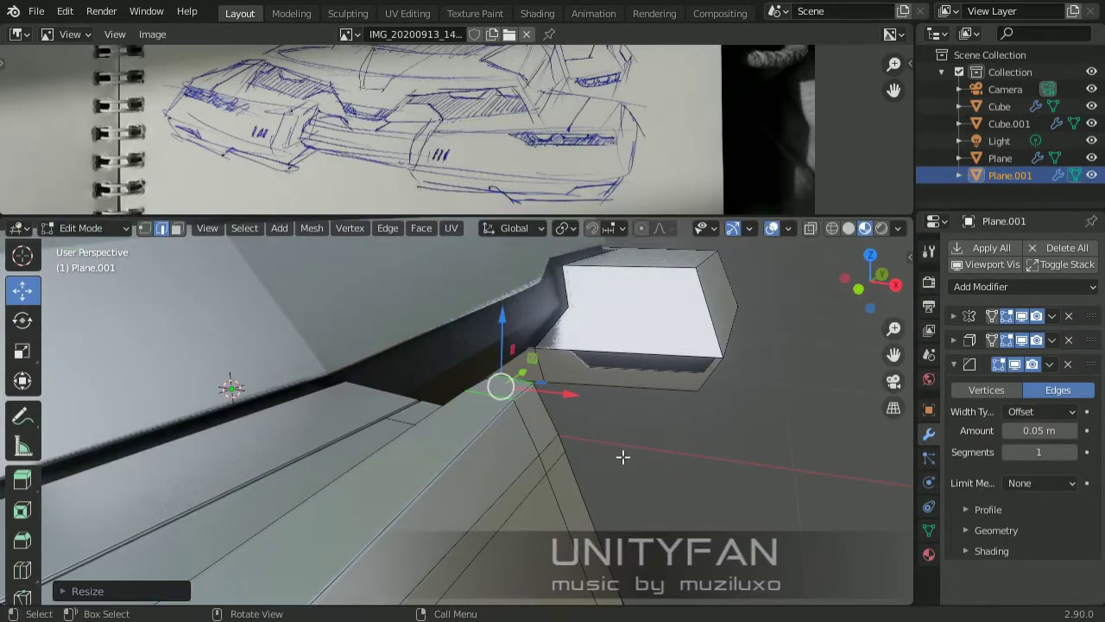
middle_drag(622, 457, 588, 458)
key(Tab)
scroll(604, 423, down, 5)
mouse_move(620, 387)
middle_down()
mouse_move(344, 365)
mouse_move(563, 387)
mouse_move(558, 367)
middle_up()
scroll(395, 375, up, 3)
Select the Plane.001 hull, enter Edit Mode and frame the rear box.
scroll(559, 368, down, 3)
click(464, 417)
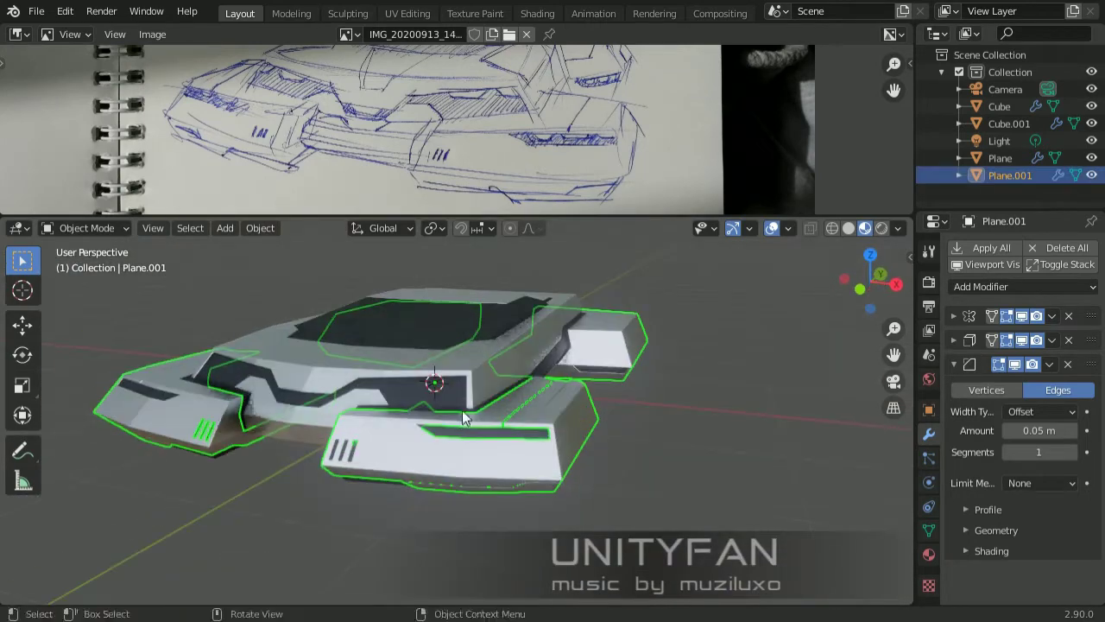
key(Tab)
scroll(464, 417, up, 4)
mouse_move(518, 464)
middle_down()
mouse_move(198, 400)
mouse_move(429, 404)
middle_up()
scroll(198, 400, up, 2)
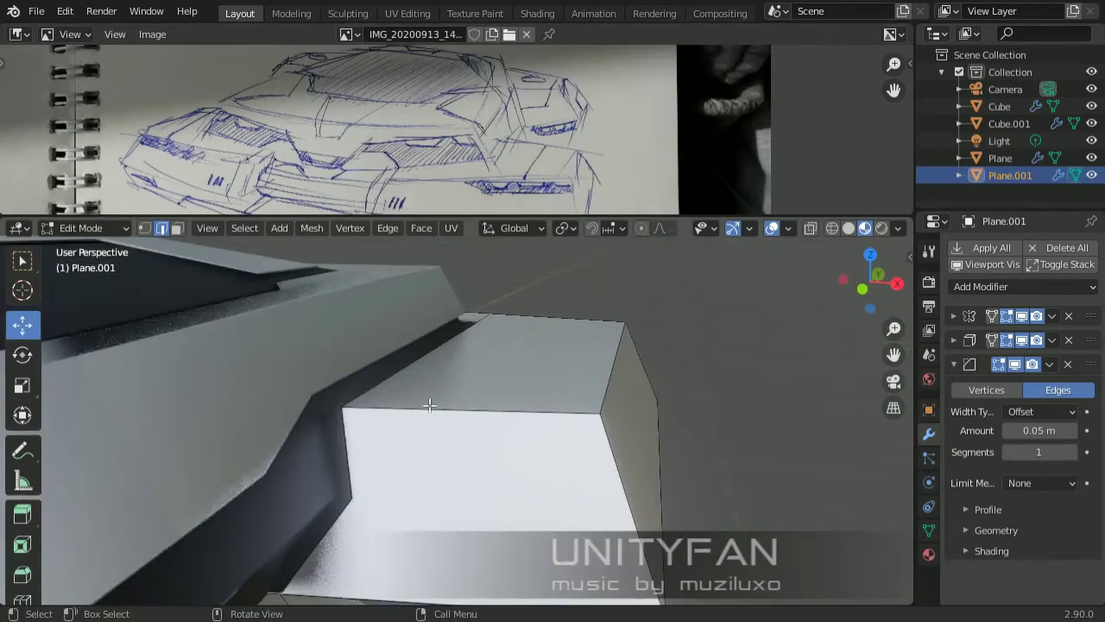
middle_drag(491, 424, 354, 467)
Knife a diagonal cut across the rear box face and bevel the new edges.
key(k)
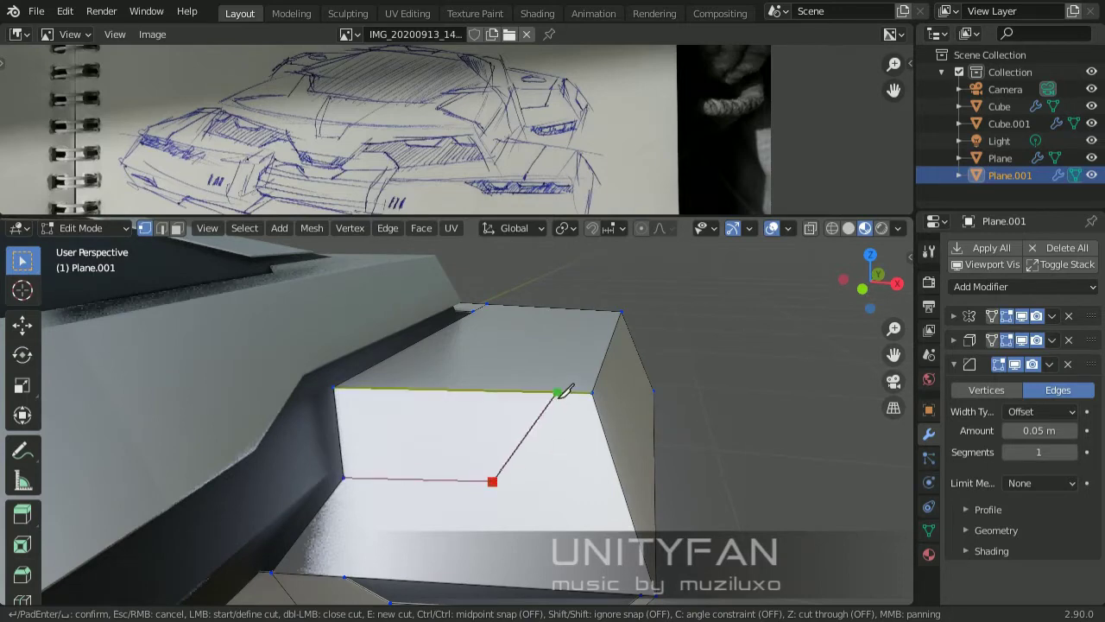
click(557, 393)
mouse_move(556, 392)
middle_down()
mouse_move(449, 449)
mouse_move(345, 414)
middle_up()
key(Return)
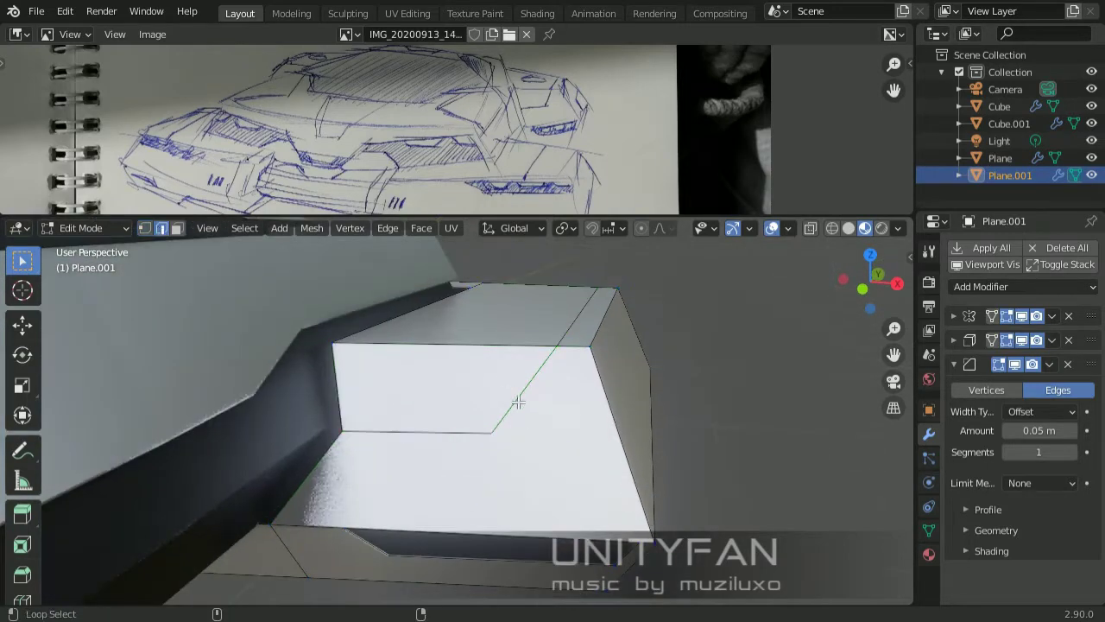
scroll(517, 402, up, 1)
key(ctrl+b)
key(alt+a)
Knife a new cut line along the side of the rear box.
mouse_move(532, 369)
middle_down()
mouse_move(552, 329)
mouse_move(380, 279)
mouse_move(448, 405)
middle_up()
mouse_move(285, 285)
middle_down()
mouse_move(378, 379)
mouse_move(272, 327)
middle_up()
key(1)
key(k)
middle_drag(557, 369, 507, 359)
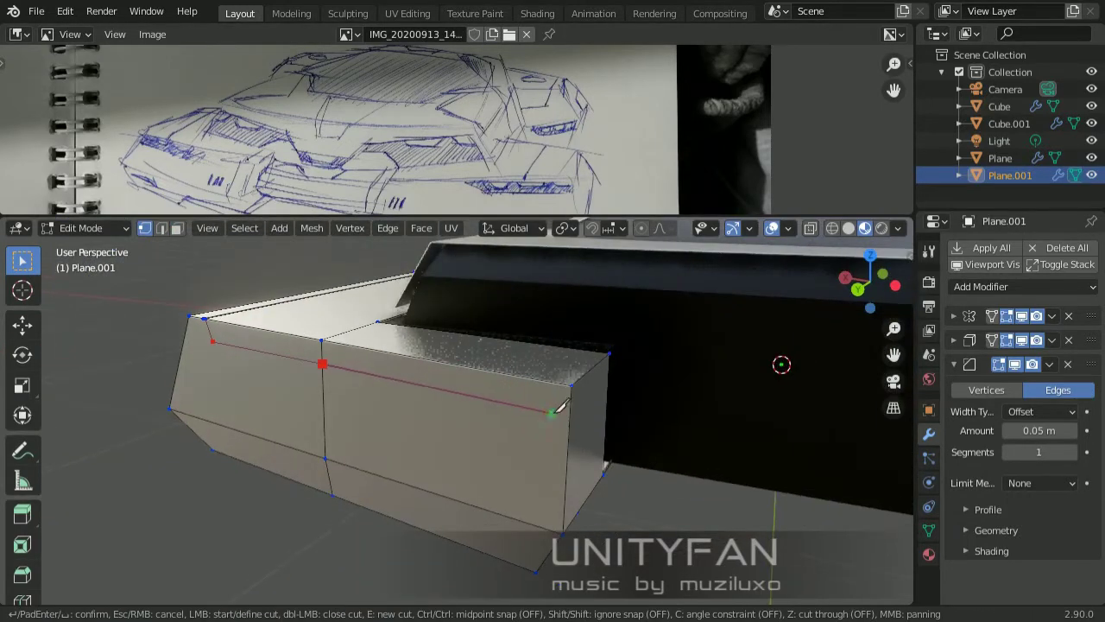
key(Return)
Add knife cut points along the box's vertical edge, orbiting to check them.
mouse_move(611, 378)
middle_down()
mouse_move(506, 370)
mouse_move(532, 406)
middle_up()
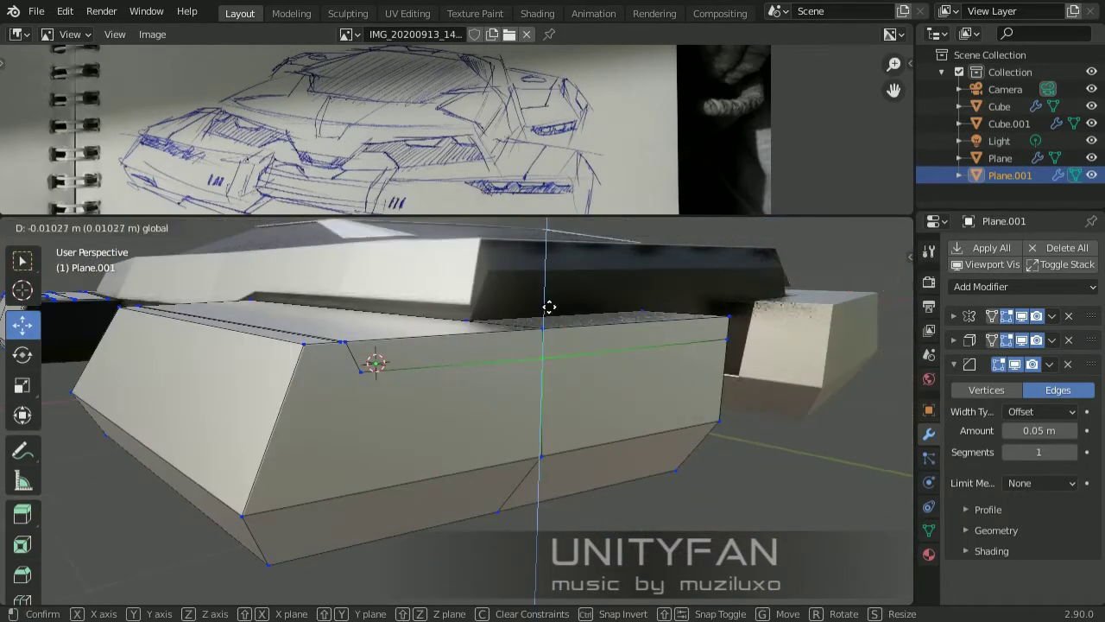
click(549, 306)
middle_drag(550, 306, 301, 441)
click(602, 428)
mouse_move(601, 428)
middle_down()
mouse_move(468, 403)
mouse_move(495, 354)
middle_up()
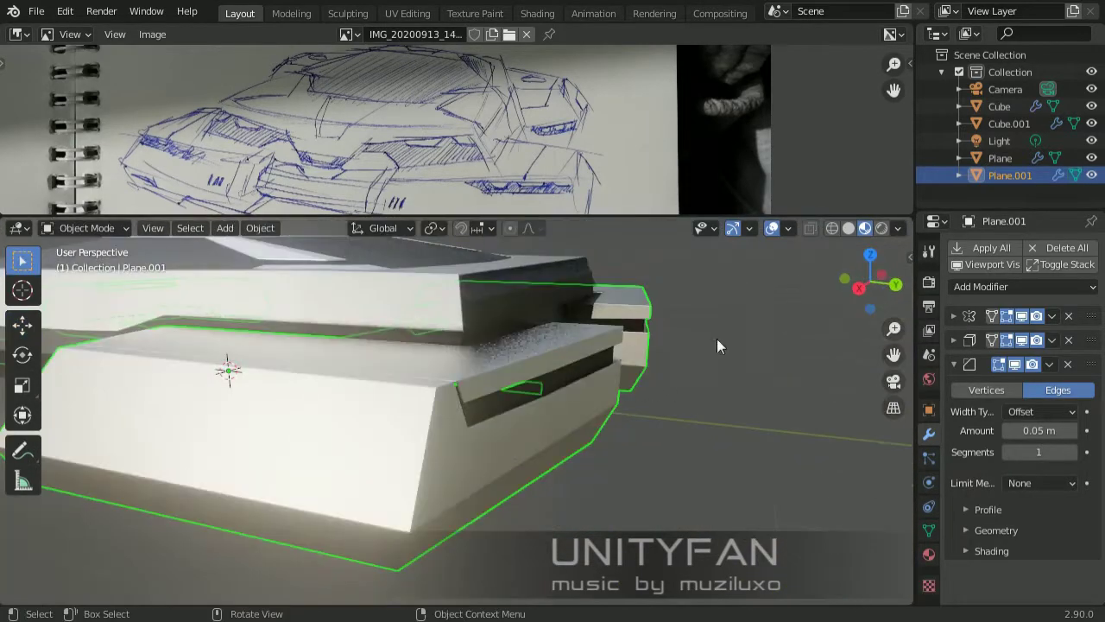
mouse_move(717, 339)
middle_down()
mouse_move(521, 395)
mouse_move(488, 437)
mouse_move(530, 432)
middle_up()
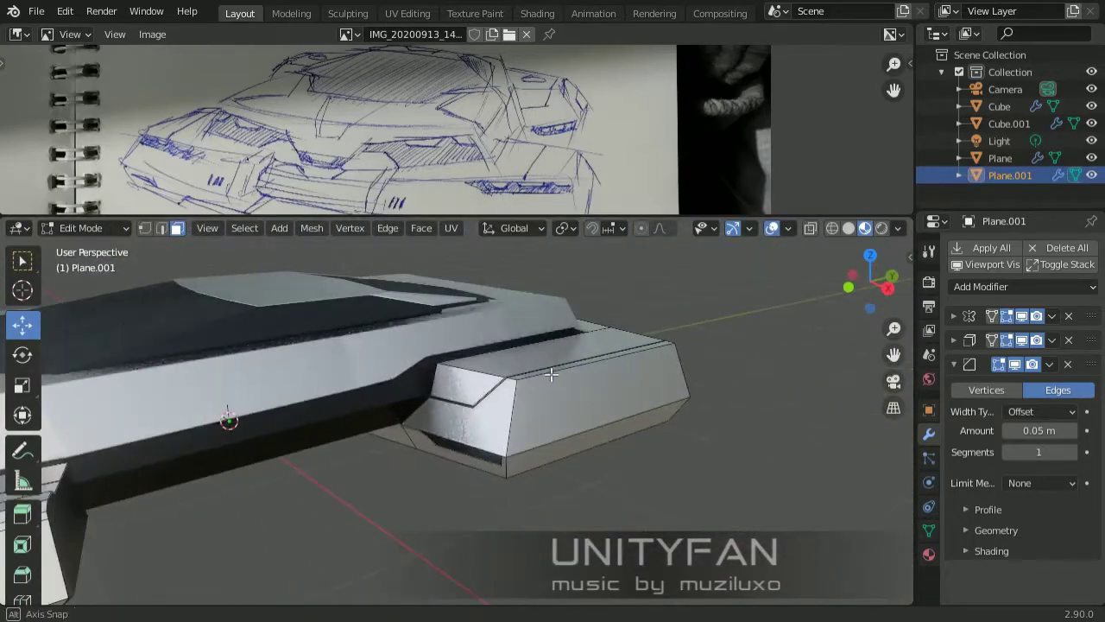
alt+middle_drag(551, 374, 451, 409)
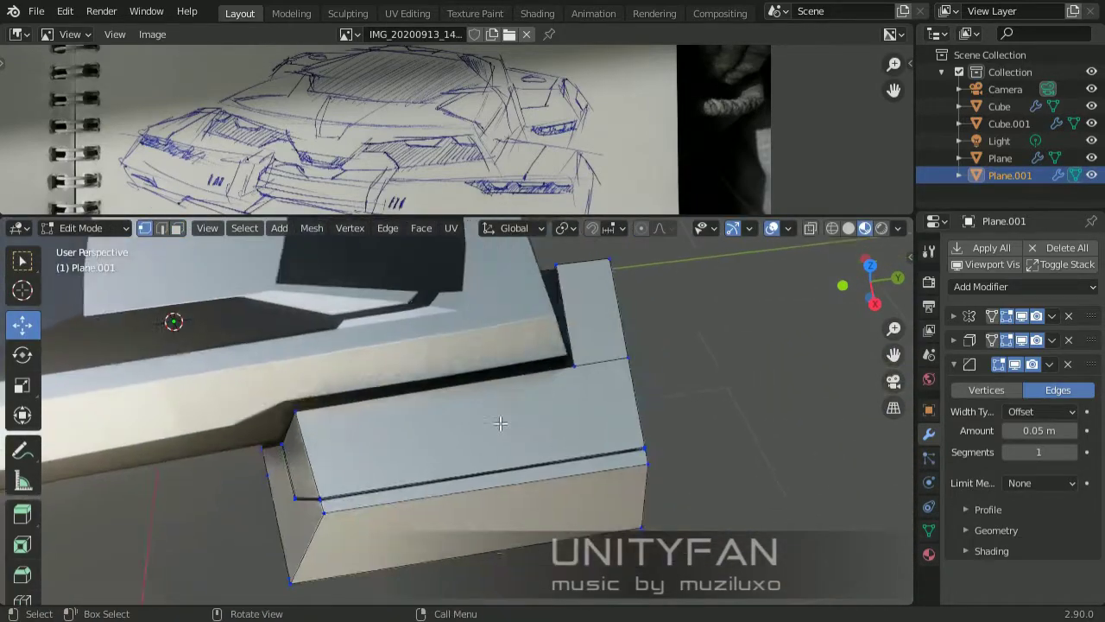
key(1)
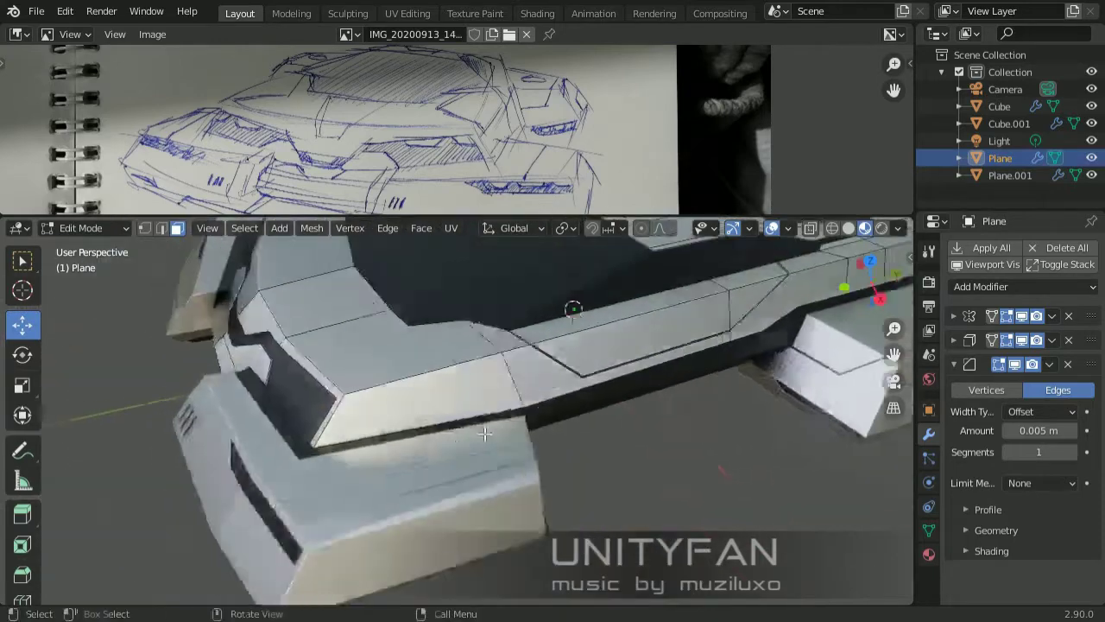
Snap the cut to a vertex, add the next edge point, and return to Object Mode.
mouse_move(501, 414)
middle_down()
mouse_move(448, 434)
mouse_move(460, 459)
middle_up()
click(426, 450)
click(495, 483)
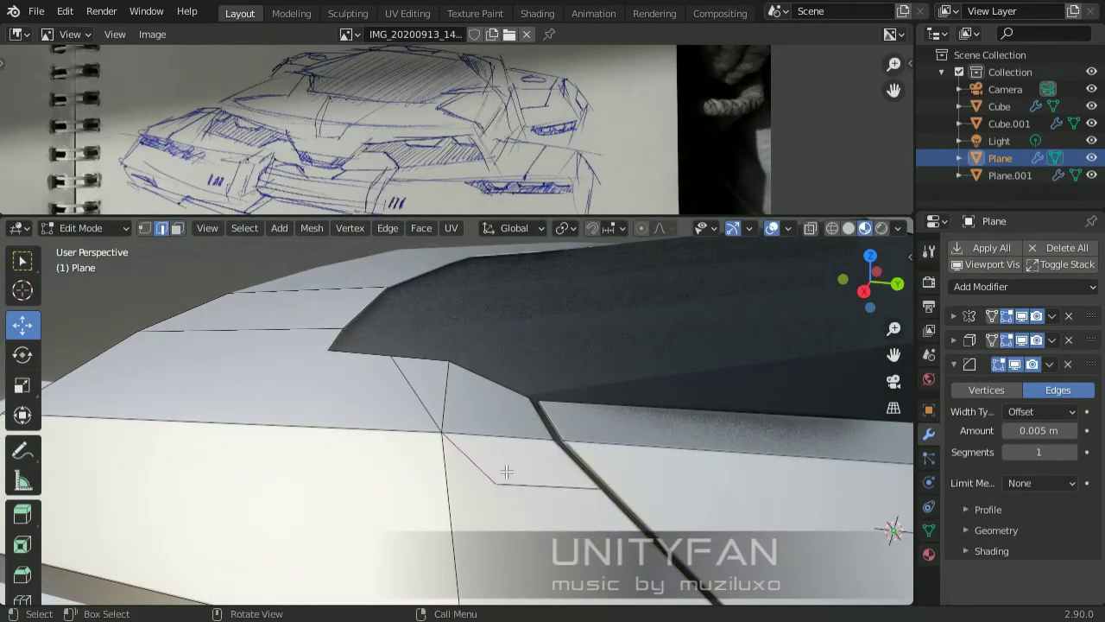
key(x)
key(Escape)
key(Tab)
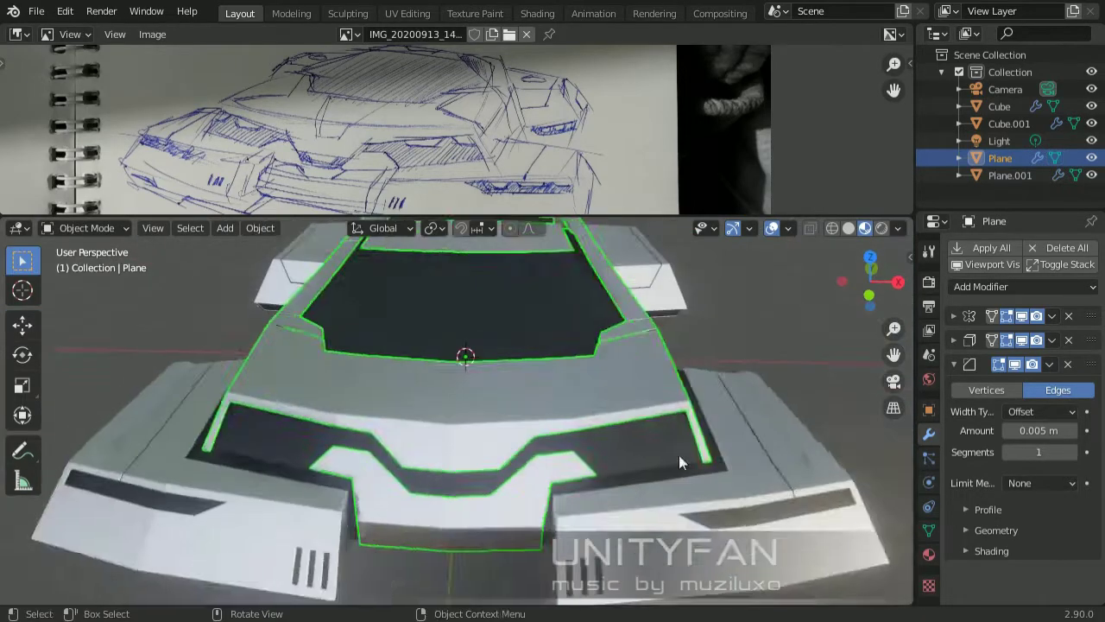
Back in Edit Mode on Plane, start a knife cut from the shell's top edge.
middle_drag(678, 455, 574, 423)
key(Tab)
middle_drag(460, 356, 451, 256)
key(1)
key(k)
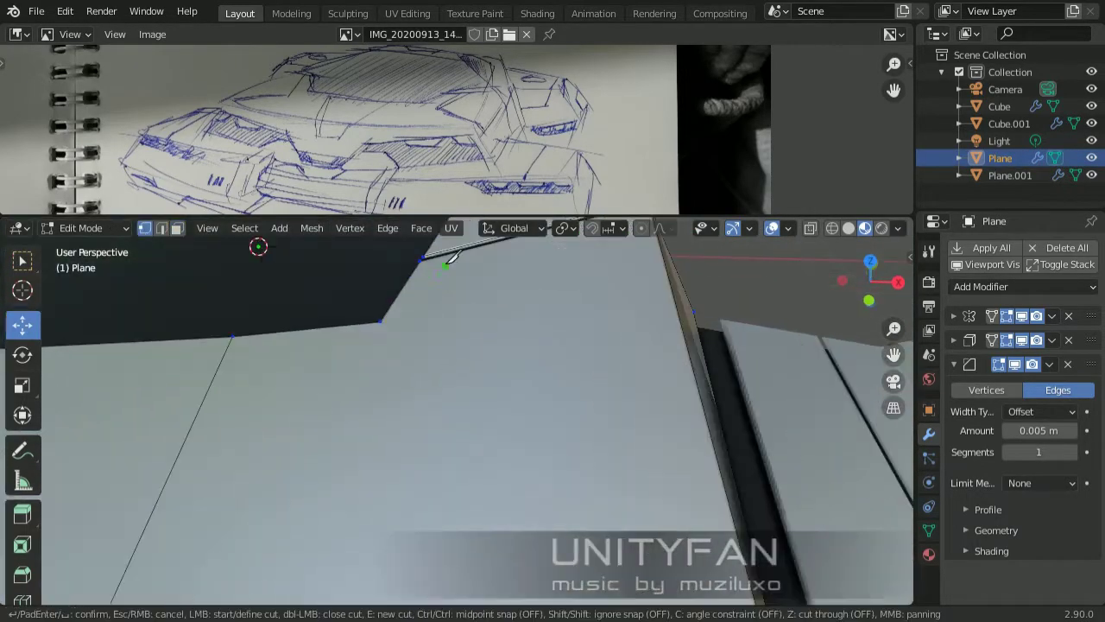
scroll(469, 249, down, 2)
click(460, 246)
mouse_move(610, 411)
middle_down()
mouse_move(575, 321)
mouse_move(393, 348)
middle_up()
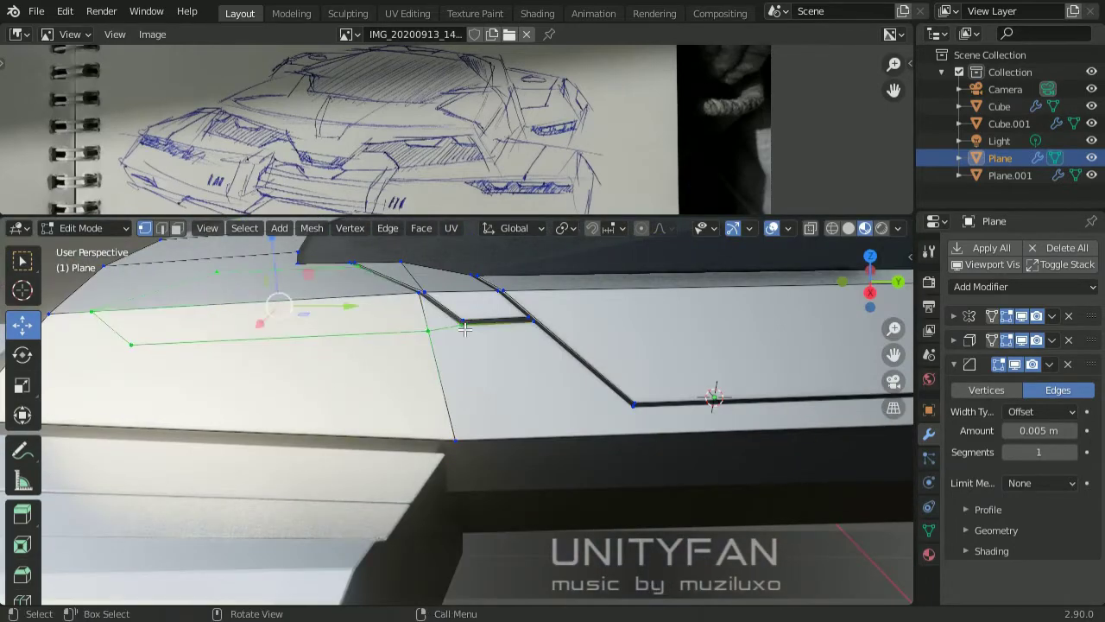
middle_drag(465, 329, 476, 453)
Scale the selected edges into a groove, delete the strip faces, and exit Edit Mode.
key(2)
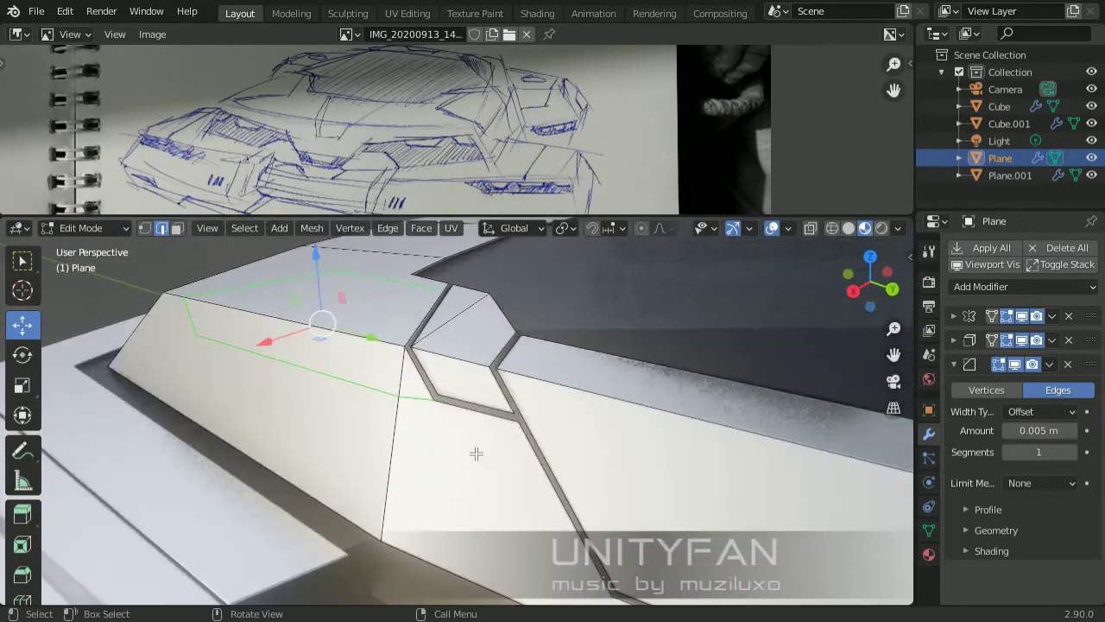
key(s)
click(481, 456)
key(x)
click(314, 331)
key(Tab)
mouse_move(314, 332)
middle_down()
mouse_move(490, 450)
mouse_move(487, 426)
mouse_move(252, 447)
mouse_move(552, 410)
middle_up()
Reselect the Plane shell and commit a new knife cut on it.
click(490, 450)
key(Tab)
key(k)
click(252, 446)
key(Return)
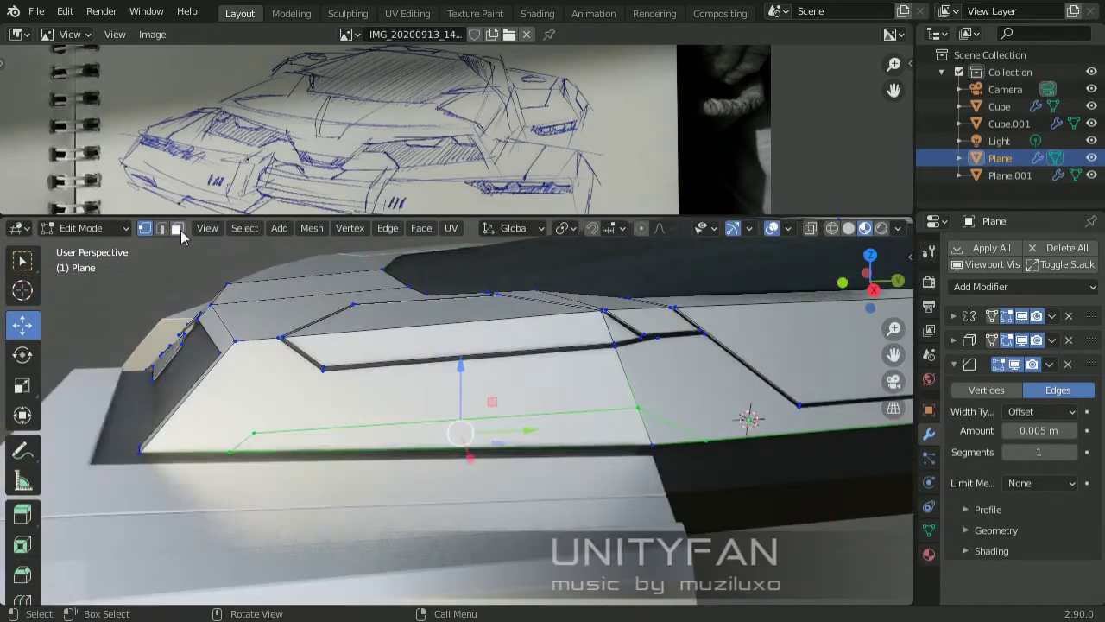
key(3)
Delete the selected shell faces and commit another knife cut line.
click(570, 406)
key(x)
click(596, 432)
mouse_move(597, 432)
middle_down()
mouse_move(661, 396)
mouse_move(572, 460)
middle_up()
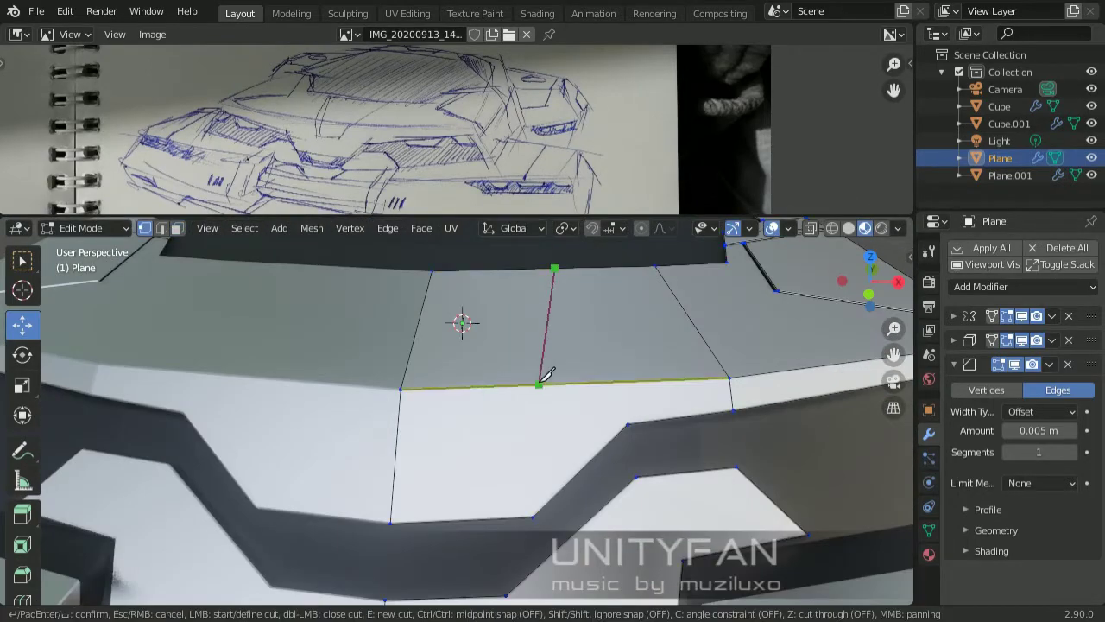
click(396, 430)
key(Return)
middle_drag(412, 423, 518, 488)
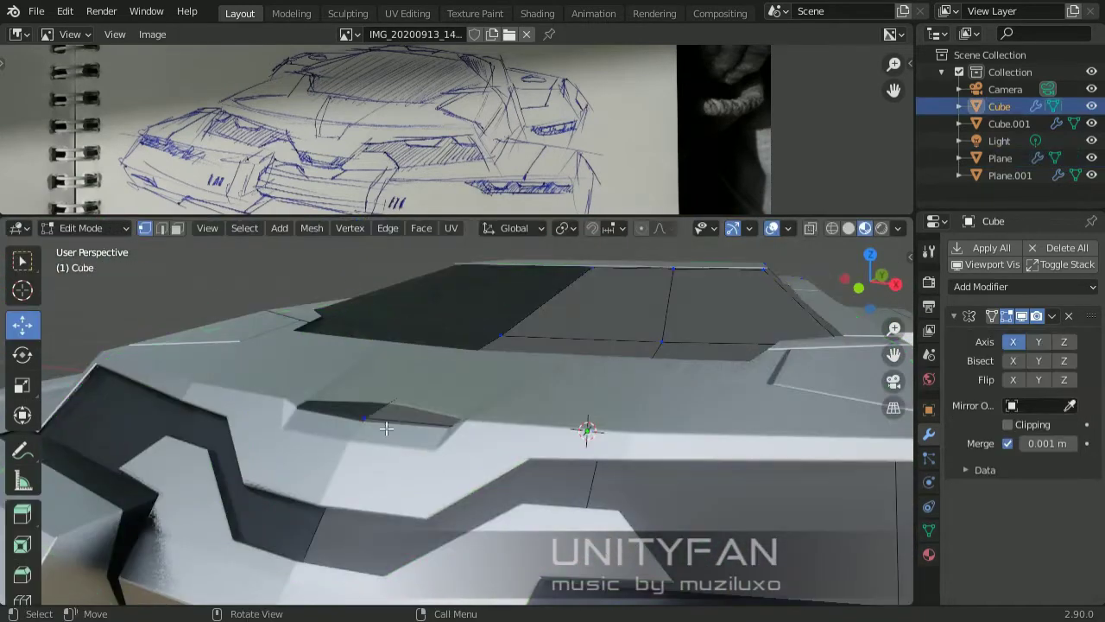
Orbit to the front of the Cube body and inset its front face.
key(Tab)
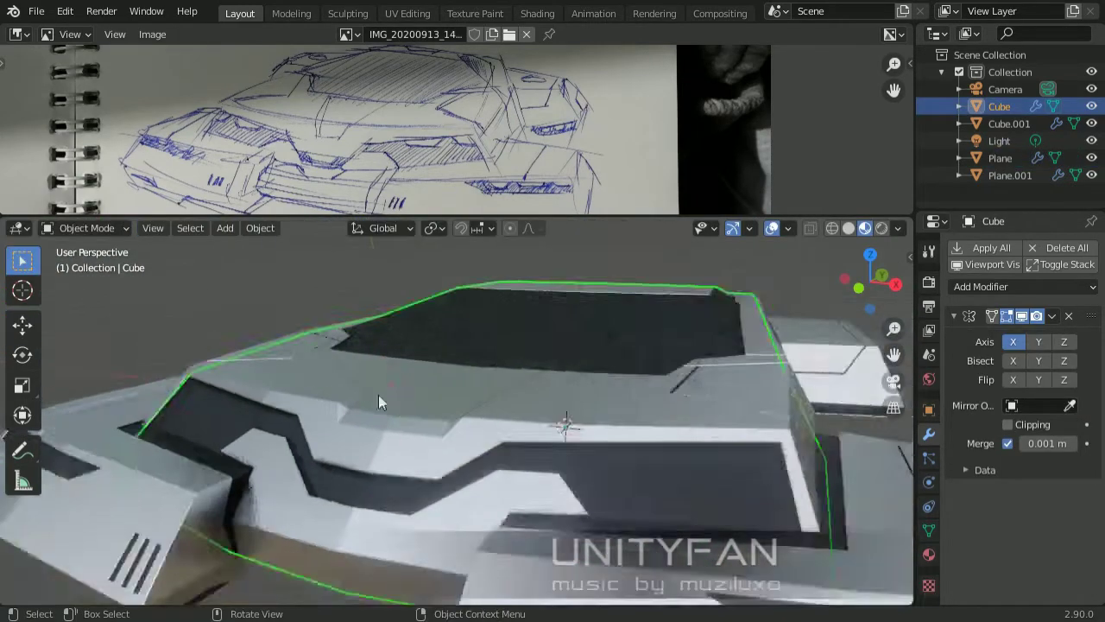
middle_drag(380, 400, 628, 305)
scroll(507, 436, down, 5)
scroll(540, 477, up, 6)
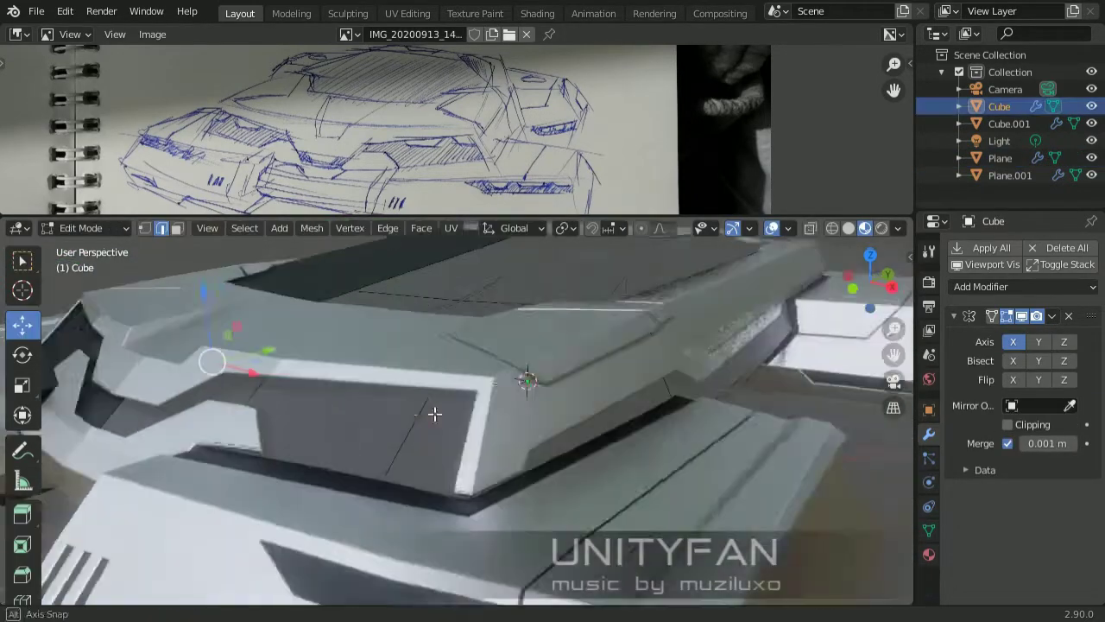
middle_drag(434, 413, 420, 411)
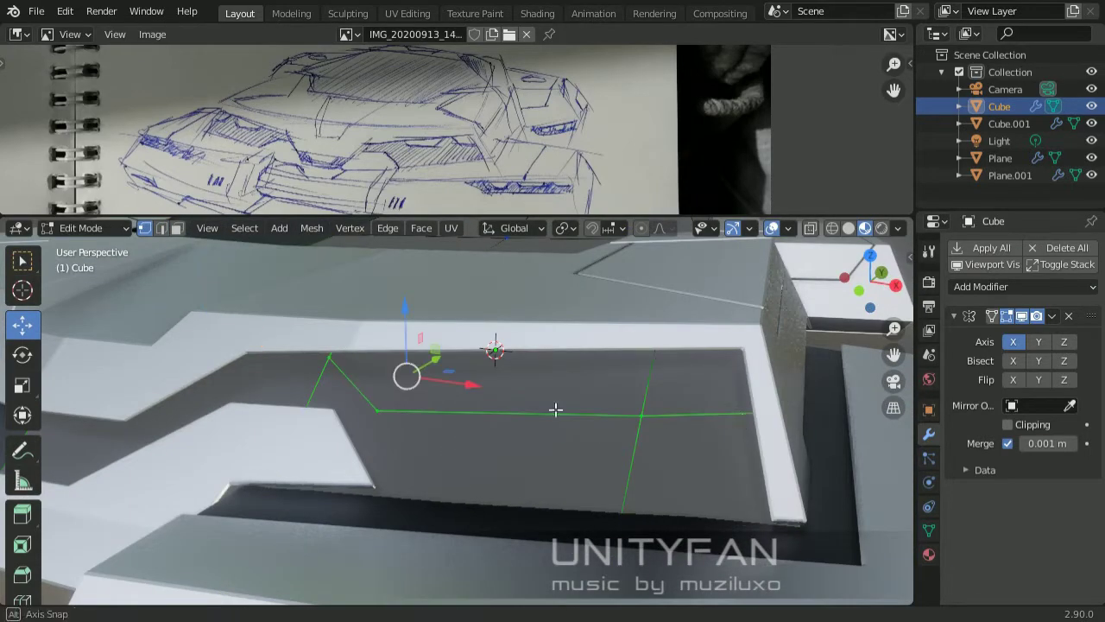
middle_drag(555, 409, 577, 395)
key(i)
click(698, 432)
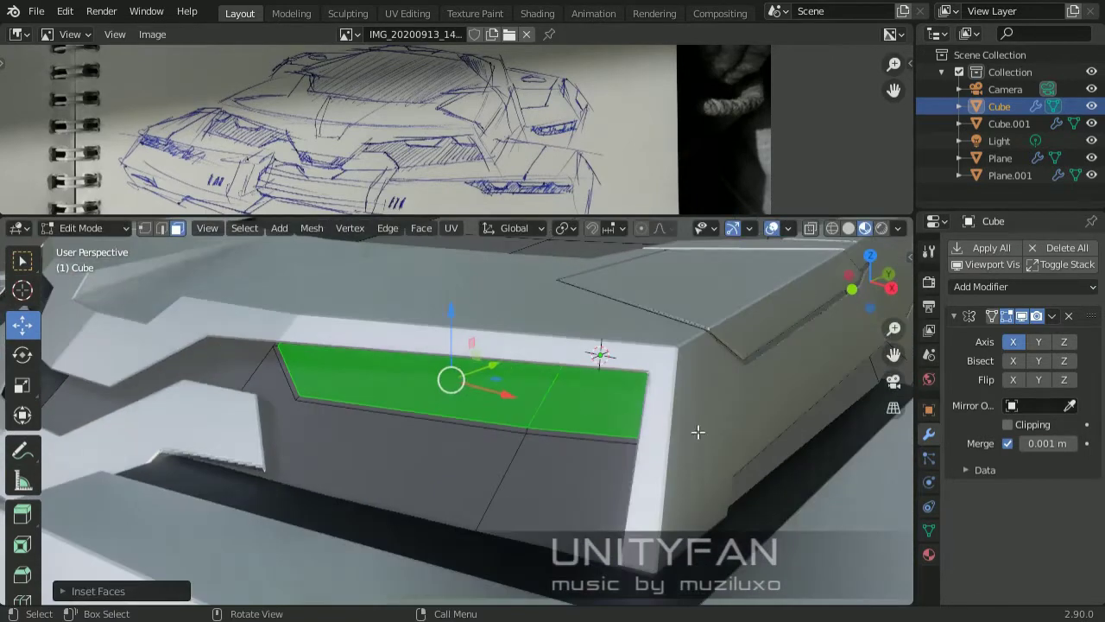
Scale the inset face down and push it inward to recess the vent.
key(s)
click(698, 432)
mouse_move(698, 431)
middle_down()
mouse_move(378, 355)
mouse_move(785, 320)
mouse_move(579, 401)
mouse_move(663, 433)
mouse_move(557, 437)
mouse_move(609, 444)
middle_up()
click(391, 341)
key(Tab)
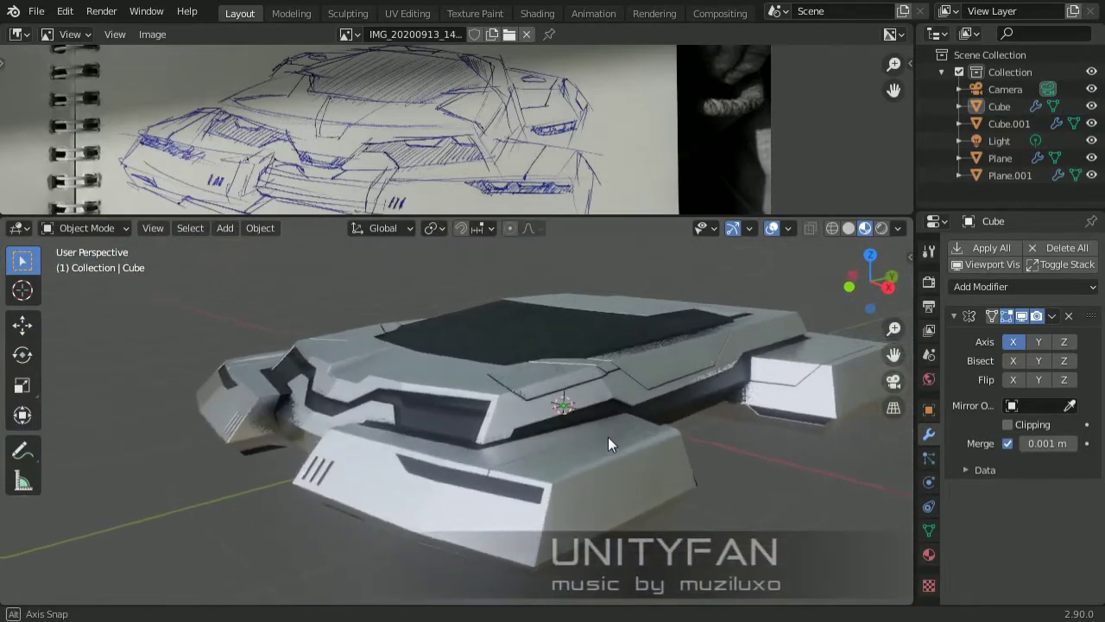
click(609, 444)
key(Tab)
Commit the knife cut, bevel its edges into a groove and delete the strip faces.
scroll(369, 356, up, 3)
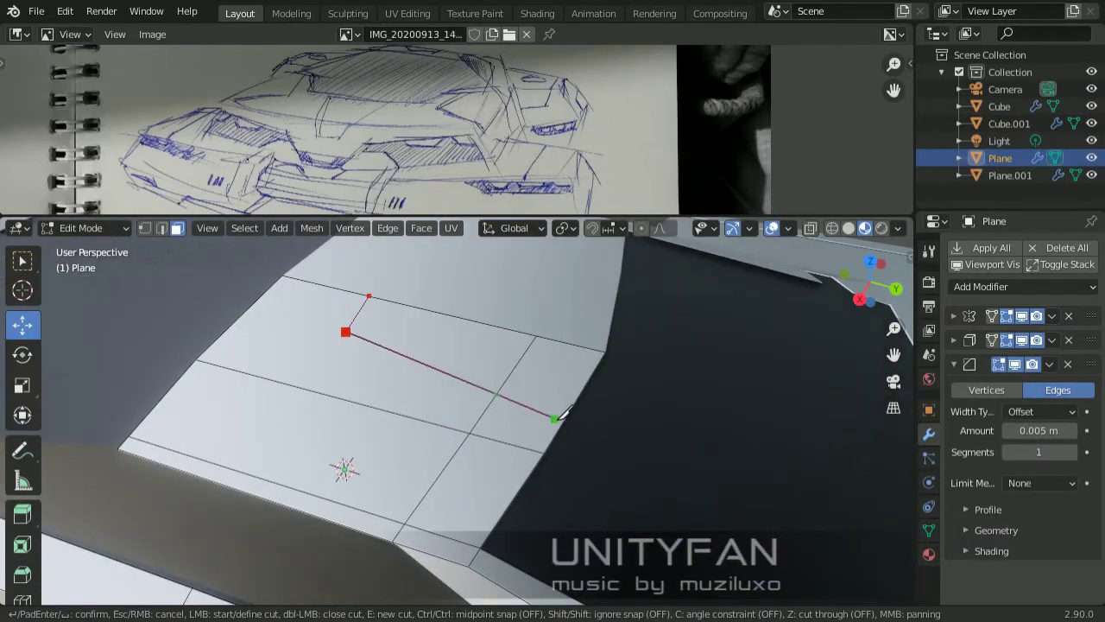
key(Return)
middle_drag(559, 415, 394, 436)
middle_drag(431, 474, 573, 429)
key(ctrl+b)
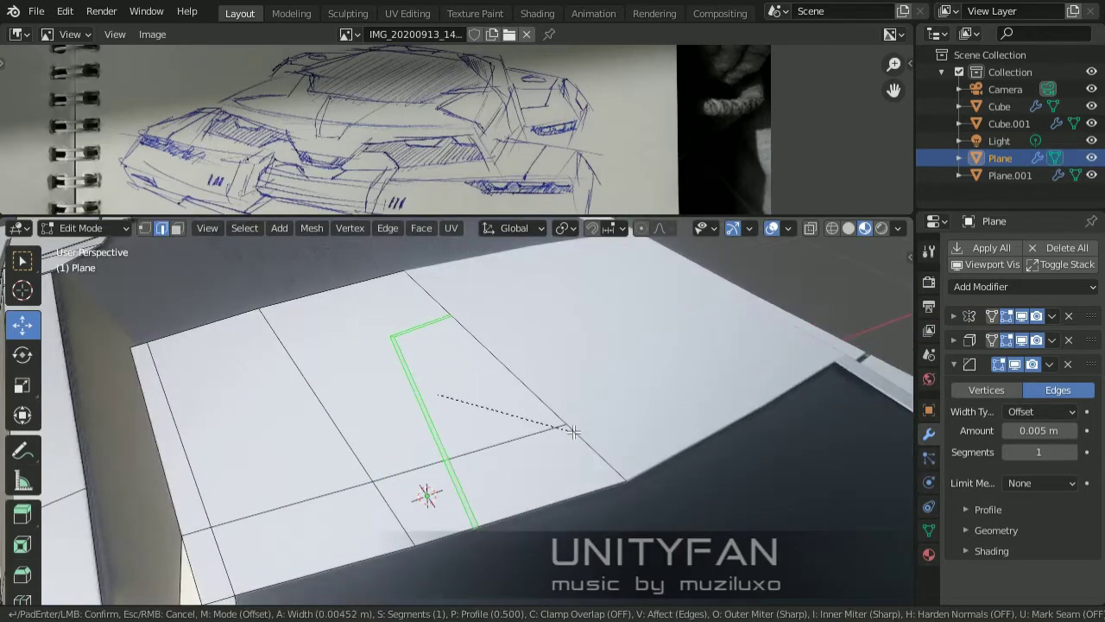
click(573, 431)
key(x)
click(476, 387)
Knife another cut line on the shell and lift the selected panel face upward.
middle_drag(476, 388, 662, 502)
key(k)
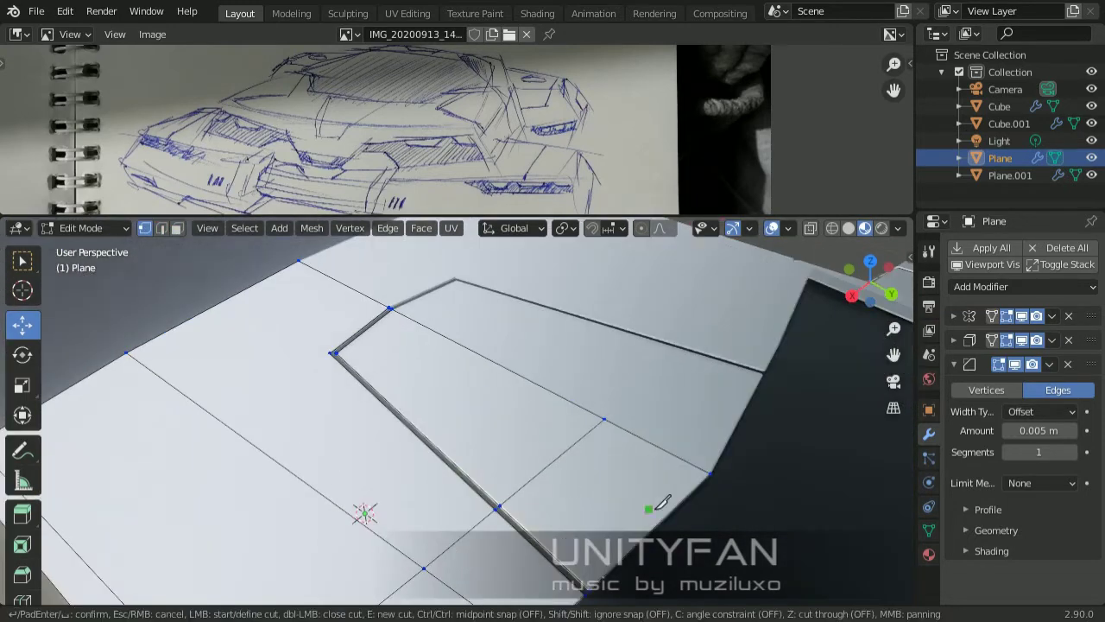
shift+middle_drag(559, 459, 422, 341)
key(k)
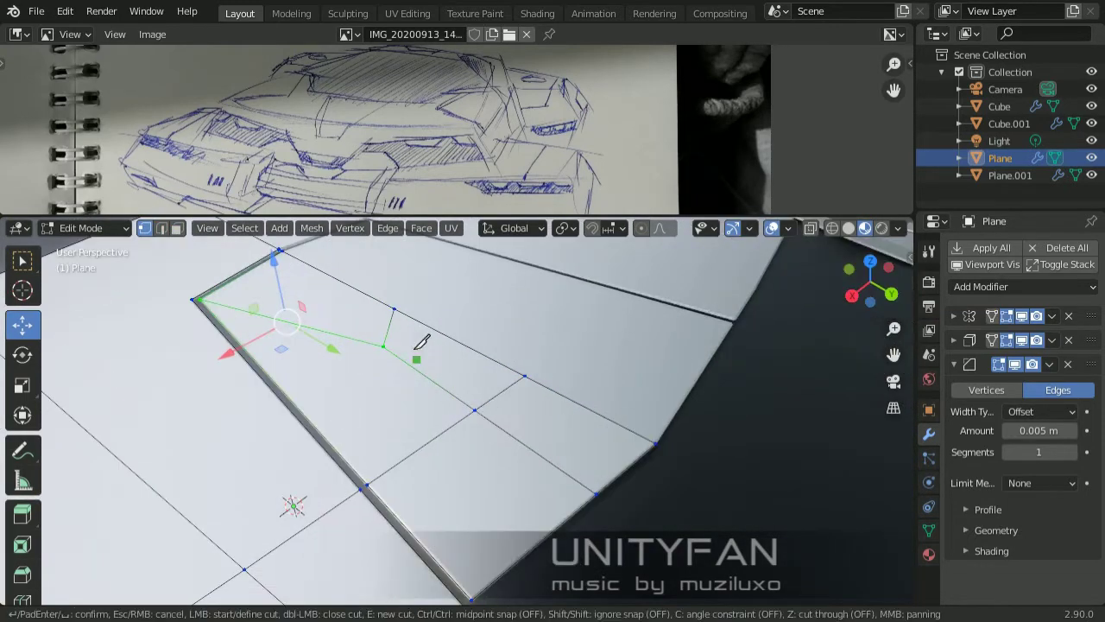
key(Return)
middle_drag(602, 488, 392, 397)
drag(376, 390, 377, 363)
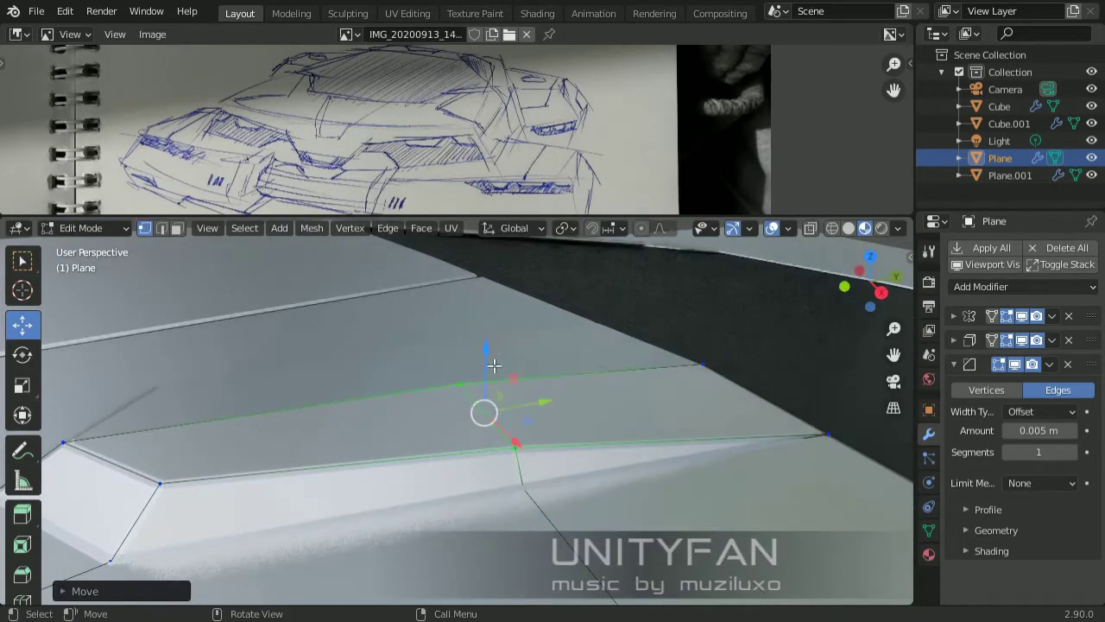
mouse_move(496, 366)
middle_down()
mouse_move(415, 380)
mouse_move(476, 388)
mouse_move(506, 452)
middle_up()
Dissolve the unwanted edges, reposition the geometry, and leave Edit Mode.
key(x)
click(476, 388)
key(g)
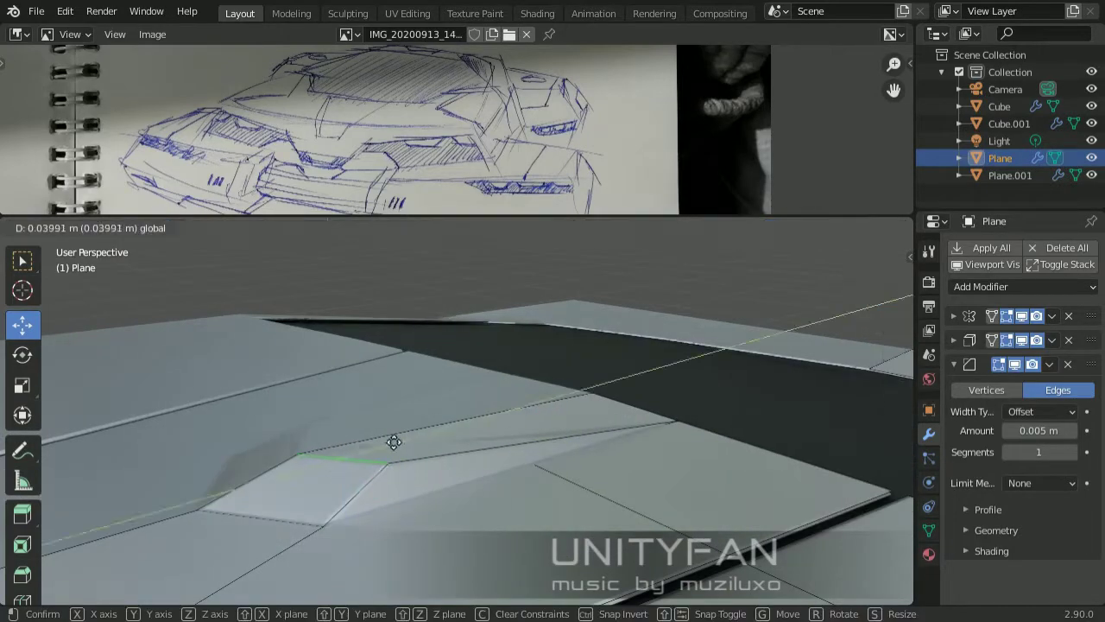
click(394, 442)
mouse_move(394, 442)
middle_down()
mouse_move(501, 446)
mouse_move(432, 414)
middle_up()
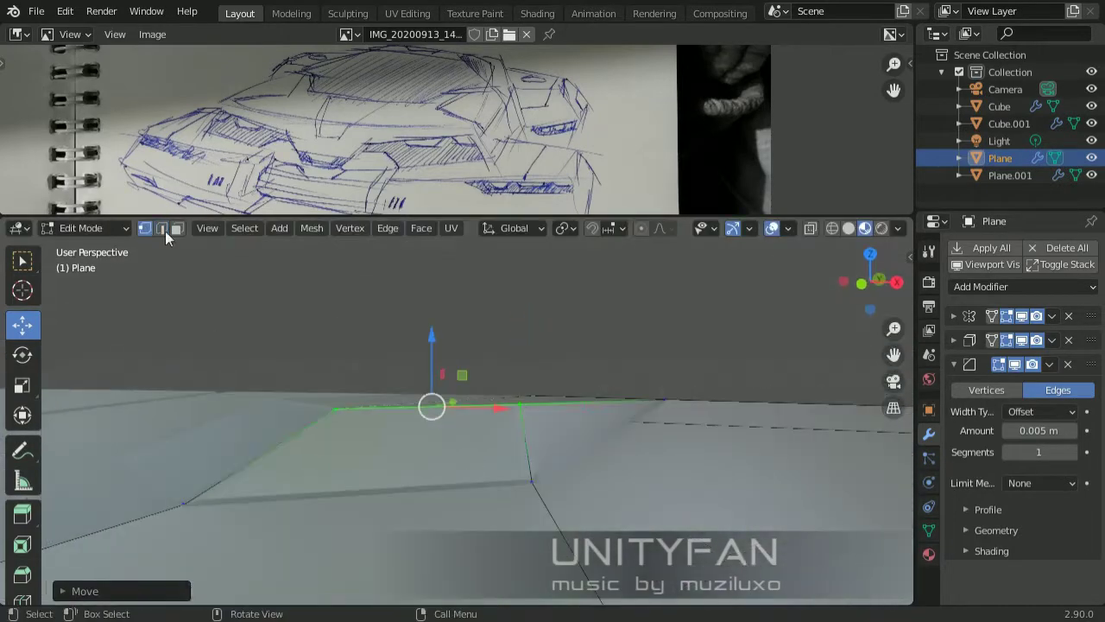
key(Tab)
Reselect the Plane shell and close a knife-cut outline for the angled side panel.
scroll(354, 471, down, 3)
mouse_move(353, 471)
middle_down()
mouse_move(363, 410)
mouse_move(567, 446)
mouse_move(499, 441)
mouse_move(463, 466)
middle_up()
click(463, 473)
scroll(327, 375, up, 5)
key(Tab)
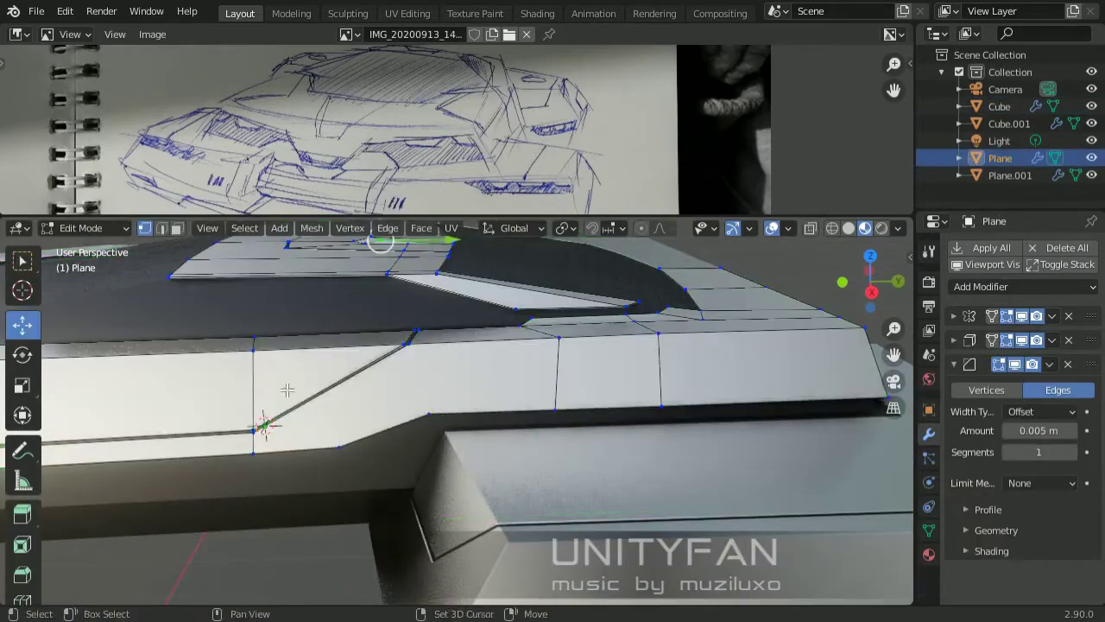
scroll(608, 420, up, 3)
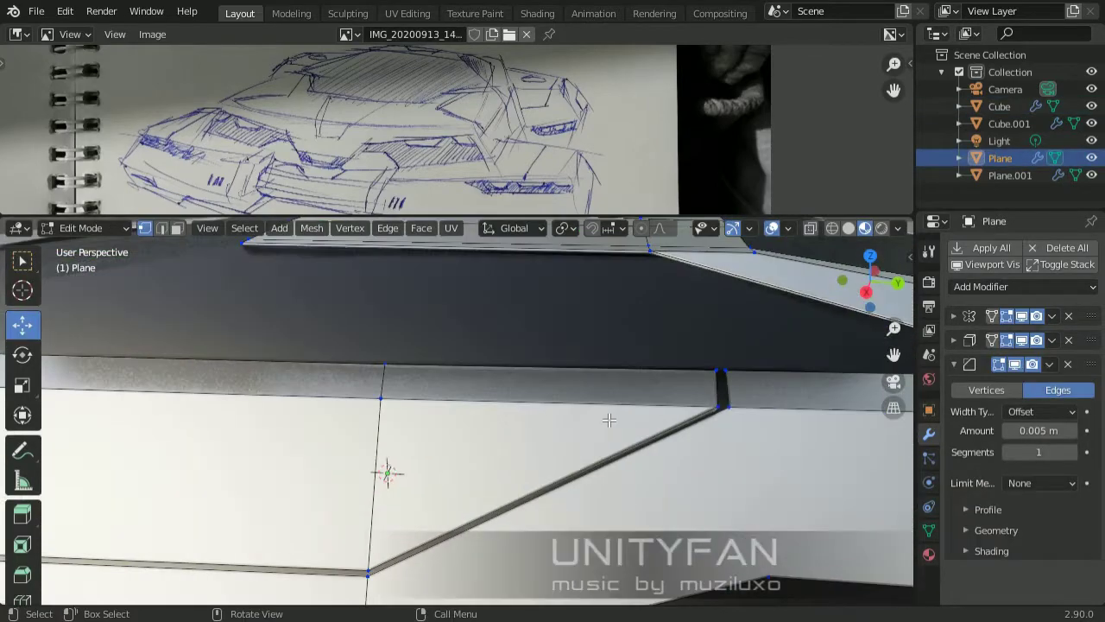
click(587, 465)
key(Return)
Switch to face selection on the new panel, then exit Edit Mode and deselect all.
middle_drag(587, 464, 236, 288)
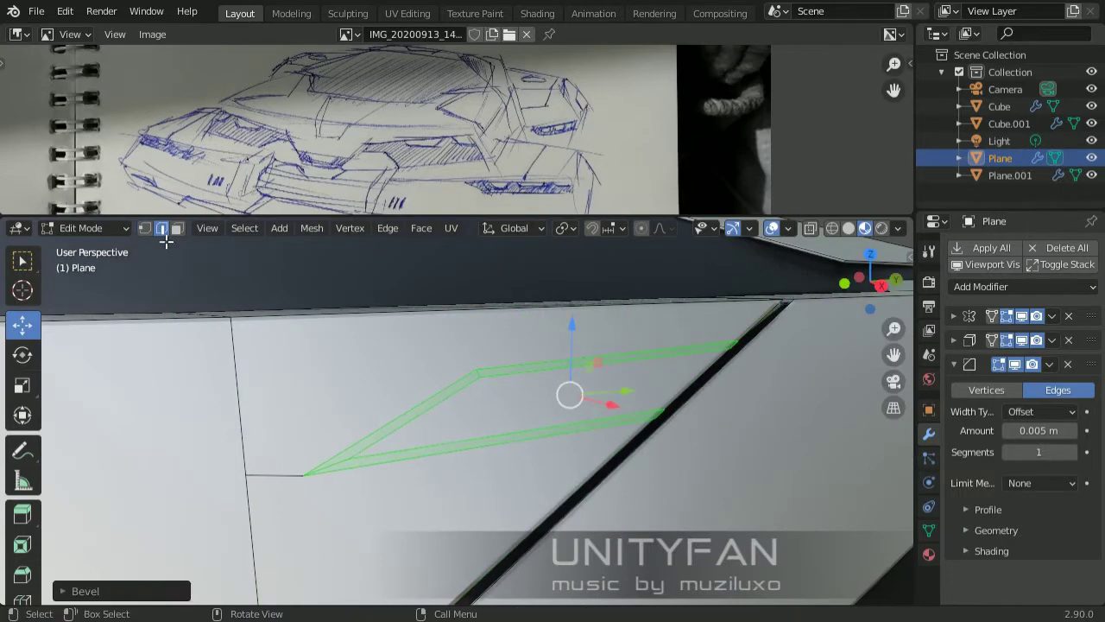
click(177, 228)
mouse_move(259, 345)
middle_down()
mouse_move(493, 409)
mouse_move(395, 435)
middle_up()
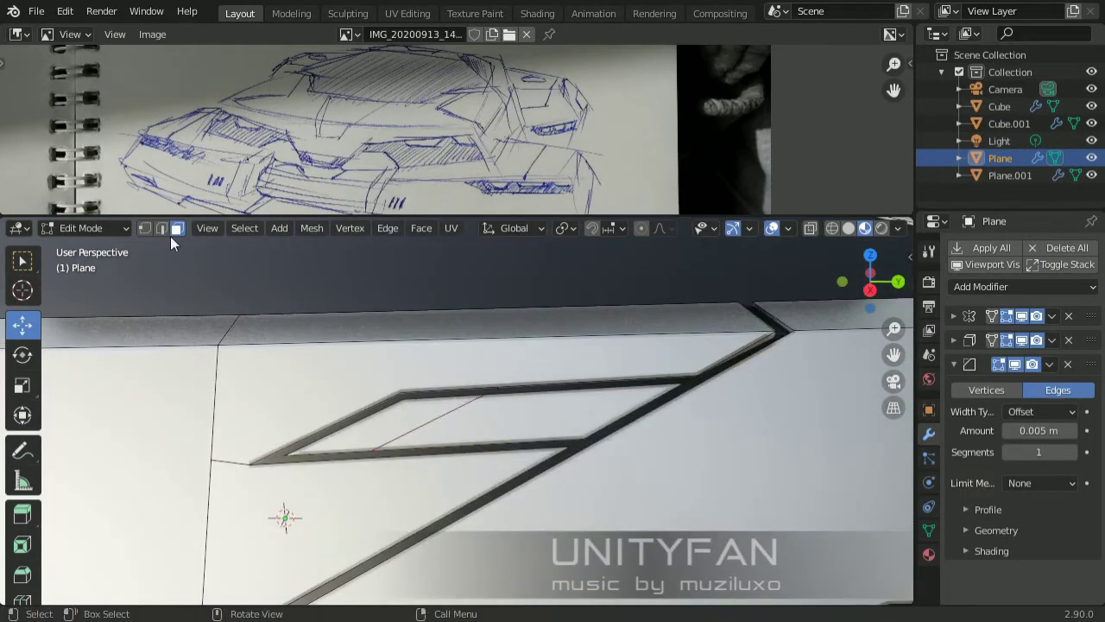
mouse_move(170, 236)
middle_down()
mouse_move(513, 474)
mouse_move(553, 365)
middle_up()
key(Tab)
key(alt+a)
Add a loop cut across the Plane shell's side window face.
scroll(595, 395, down, 5)
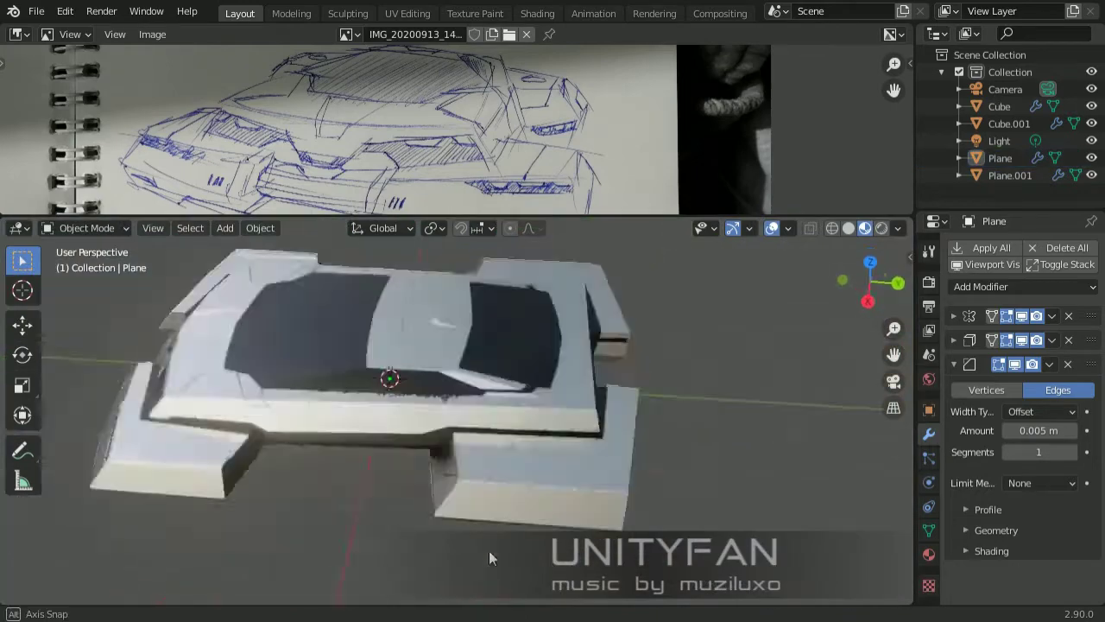
middle_drag(489, 557, 443, 425)
click(442, 425)
key(Tab)
scroll(501, 473, up, 5)
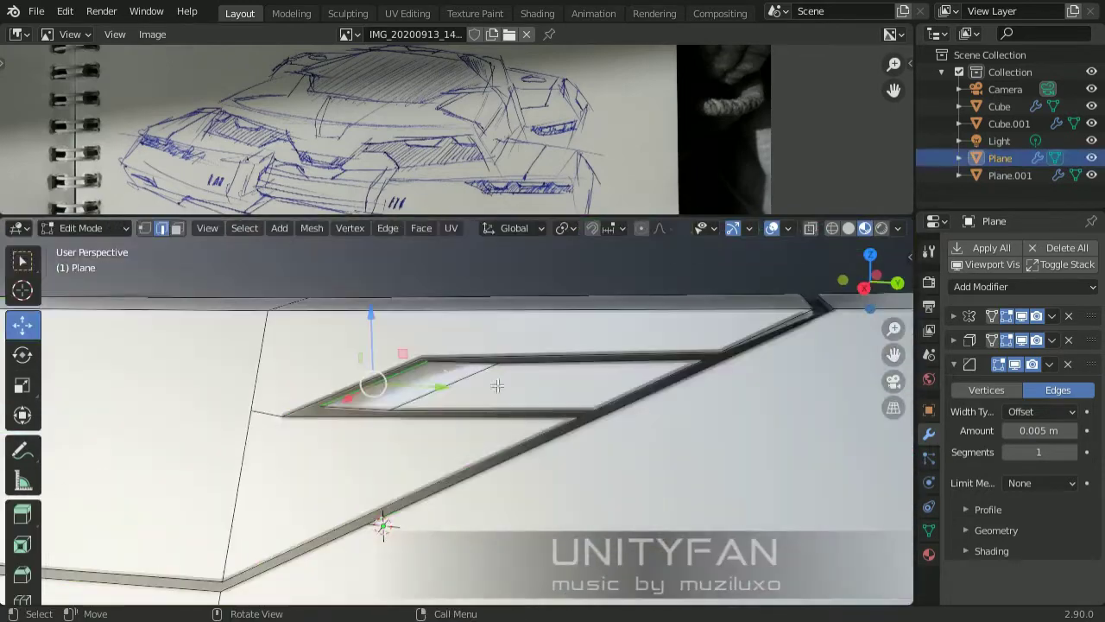
click(401, 457)
Confirm the new loop cut and return to Object Mode.
key(w)
key(Tab)
scroll(411, 403, down, 5)
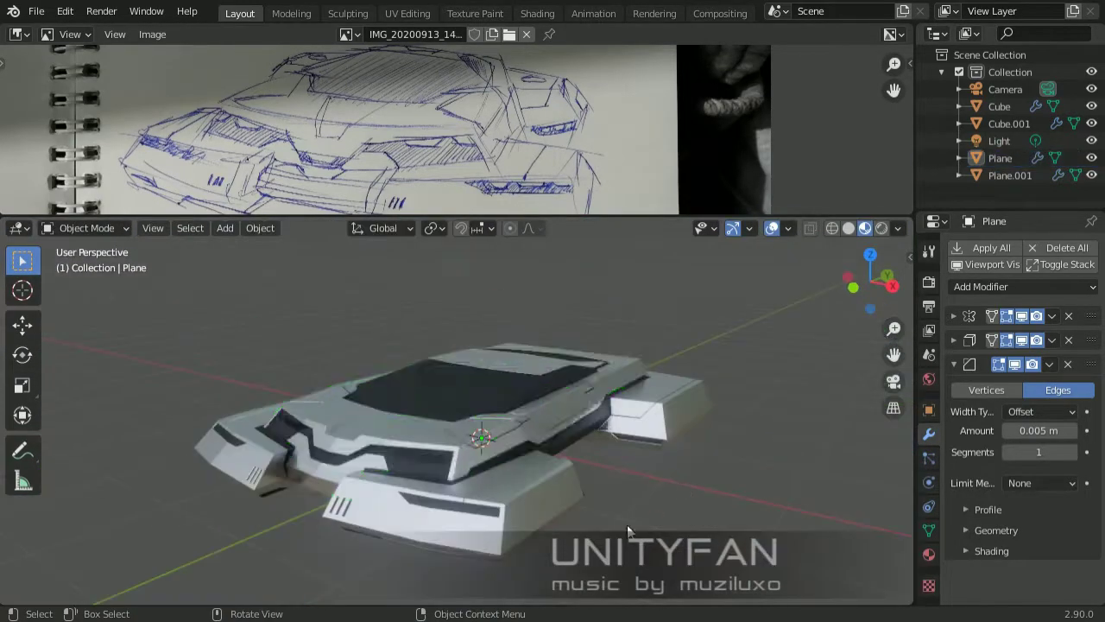
scroll(549, 466, up, 3)
scroll(485, 398, up, 3)
Add a knife cut to the Plane.001 side pod mesh in vertex mode.
click(426, 418)
key(Tab)
scroll(426, 418, up, 2)
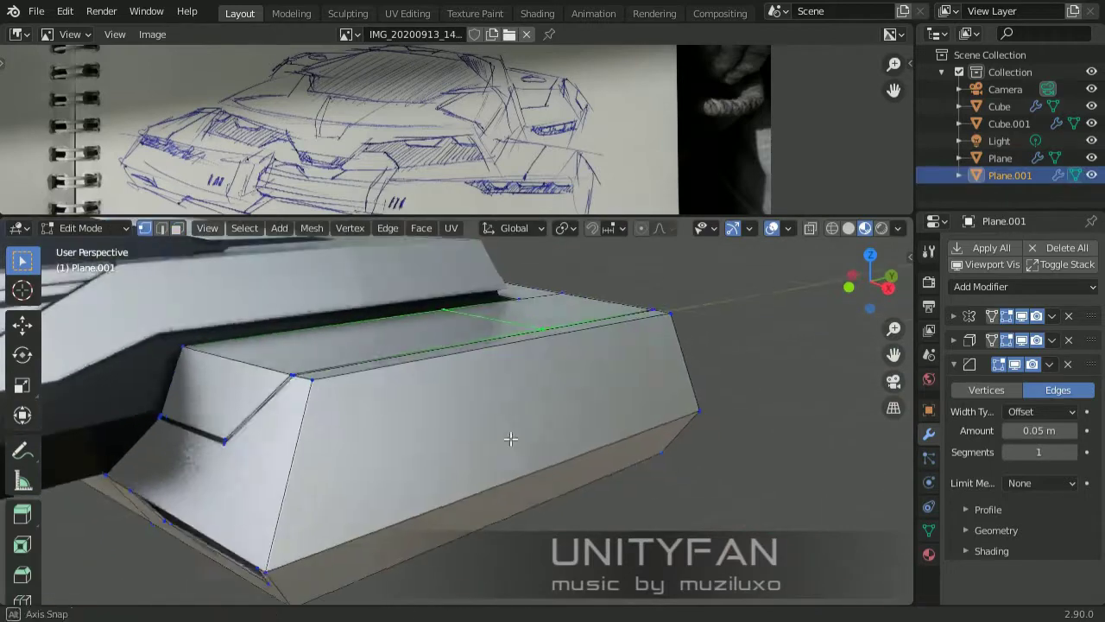
key(1)
key(k)
key(Return)
Move the pod selection and orbit around to the pod's side.
middle_drag(395, 510, 433, 471)
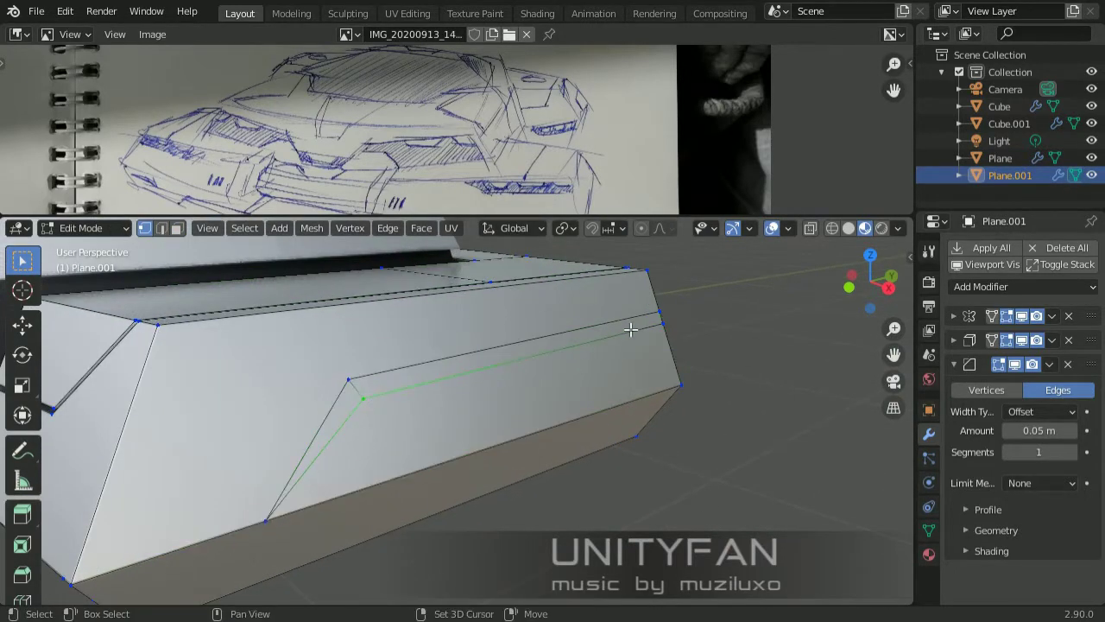
key(shift+space)
key(g)
mouse_move(631, 329)
middle_down()
mouse_move(545, 402)
mouse_move(658, 394)
middle_up()
scroll(337, 489, down, 4)
mouse_move(338, 488)
middle_down()
mouse_move(487, 474)
mouse_move(484, 360)
middle_up()
scroll(501, 427, up, 3)
middle_drag(501, 426, 423, 415)
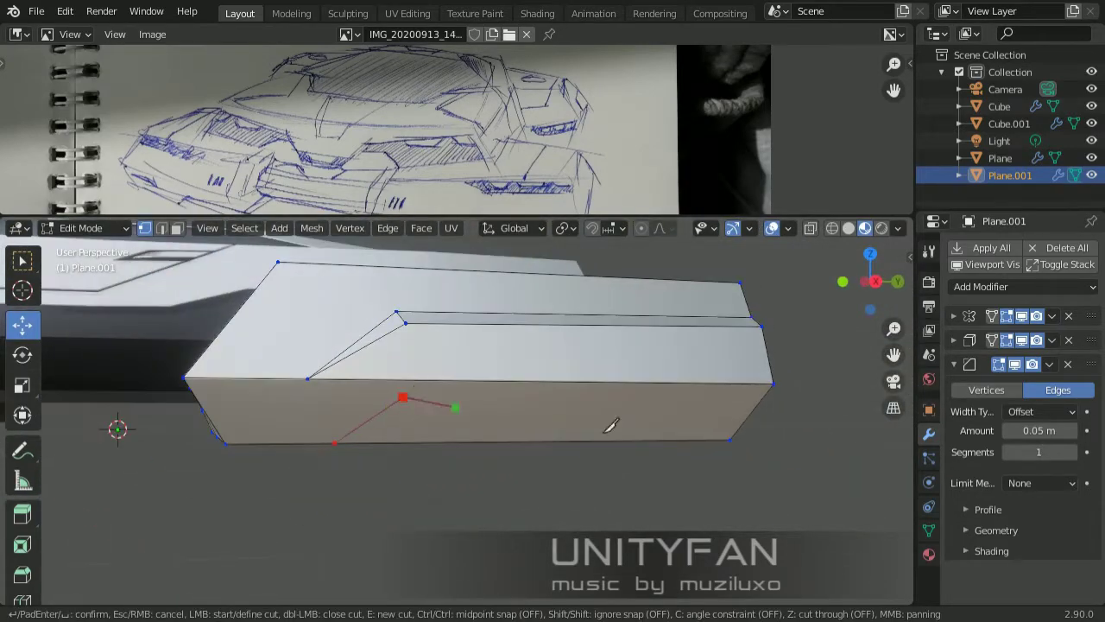
middle_drag(610, 425, 414, 390)
mouse_move(560, 486)
middle_down()
mouse_move(575, 506)
mouse_move(451, 456)
mouse_move(462, 444)
mouse_move(394, 468)
mouse_move(301, 440)
mouse_move(487, 475)
middle_up()
Knife-cut a panel line to the pod's bottom edge and bevel the edge loop.
key(k)
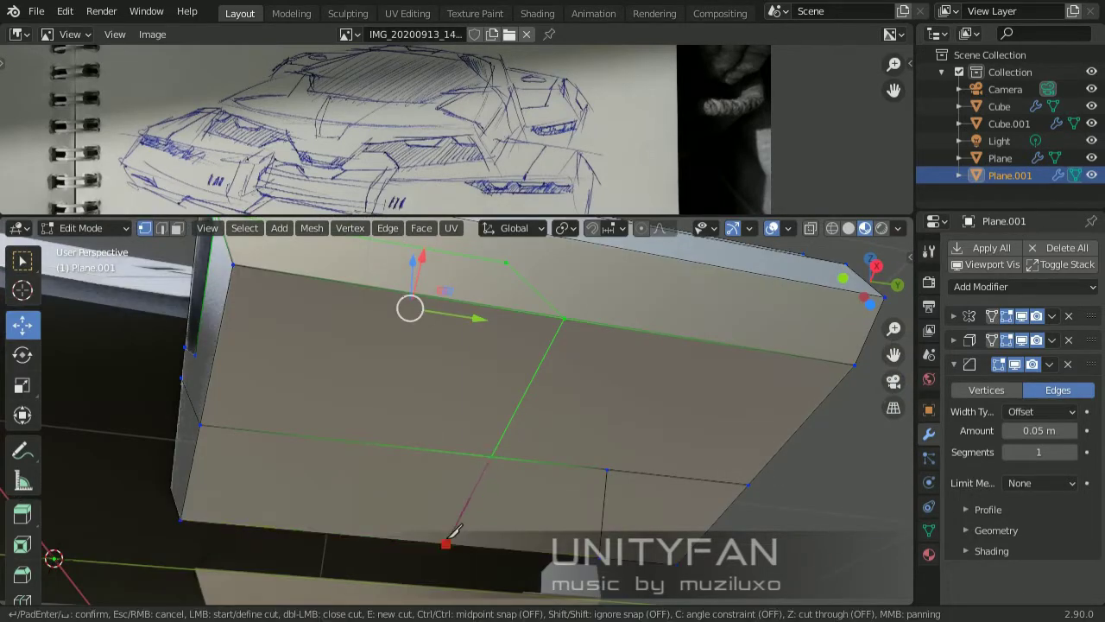
click(445, 542)
key(Return)
middle_drag(450, 530, 146, 252)
middle_drag(435, 396, 489, 444)
key(ctrl+b)
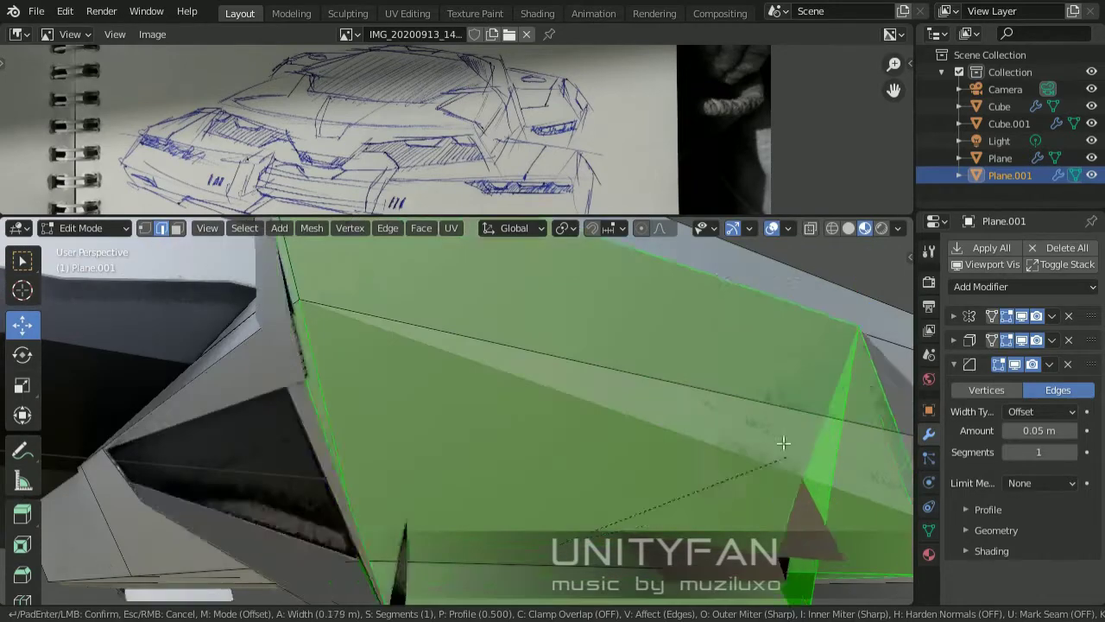
key(3)
Bring the vehicle's front into view and switch editing to the front body Plane.
middle_drag(166, 302, 498, 409)
scroll(499, 409, down, 3)
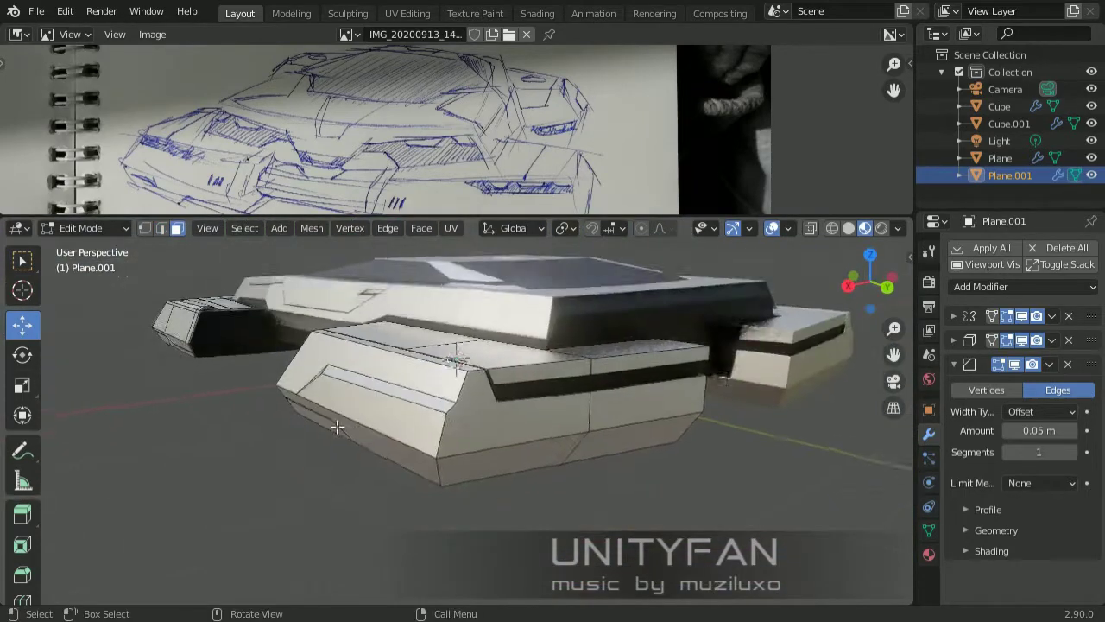
scroll(602, 461, up, 3)
mouse_move(602, 461)
middle_down()
mouse_move(616, 364)
mouse_move(593, 403)
mouse_move(605, 383)
middle_up()
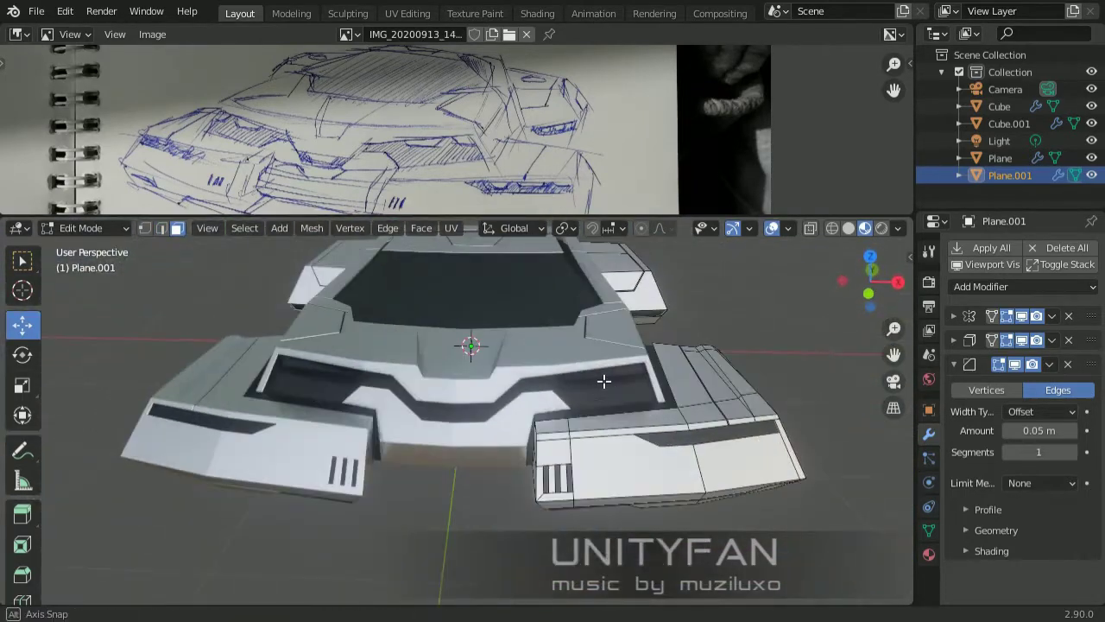
scroll(488, 394, up, 3)
click(509, 363)
scroll(509, 362, up, 5)
Confirm the knife cut on Plane's front panel and view the whole front.
key(1)
mouse_move(509, 363)
middle_down()
mouse_move(512, 404)
mouse_move(464, 383)
mouse_move(529, 434)
middle_up()
key(Return)
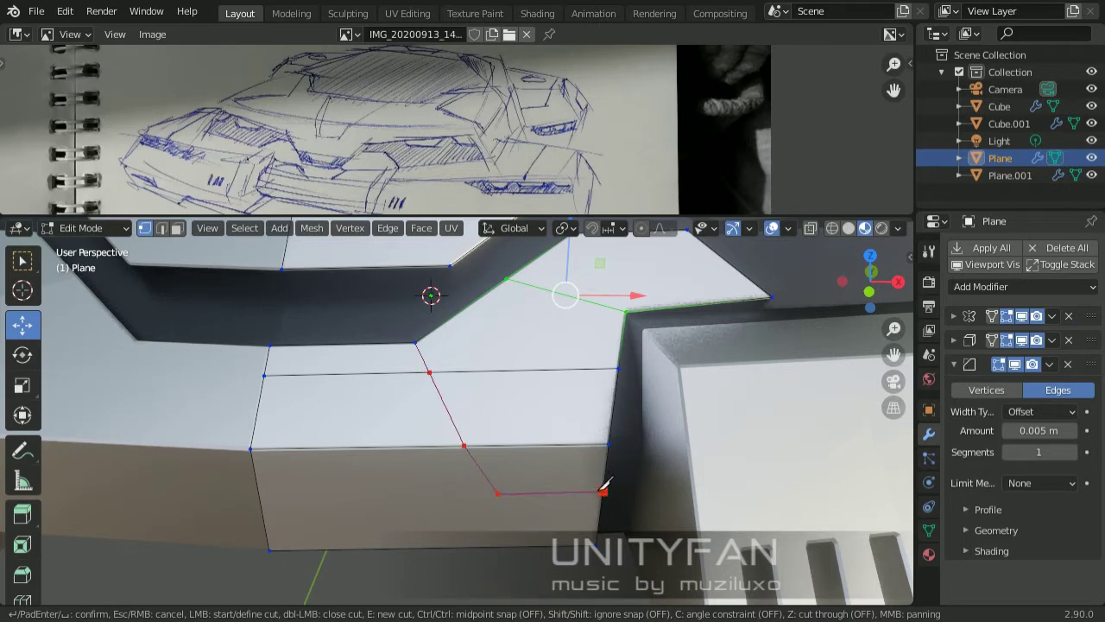
scroll(484, 389, down, 4)
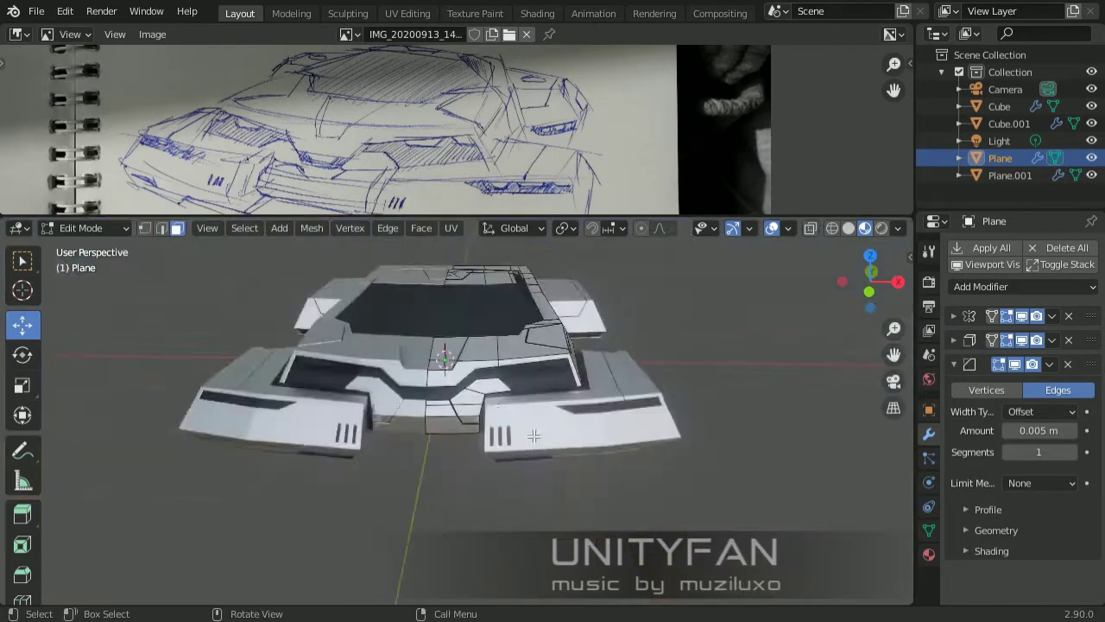
middle_drag(483, 389, 456, 370)
scroll(456, 369, up, 4)
scroll(493, 383, up, 3)
Knife-cut the groove outline on the lower front panel and delete its faces.
key(1)
key(k)
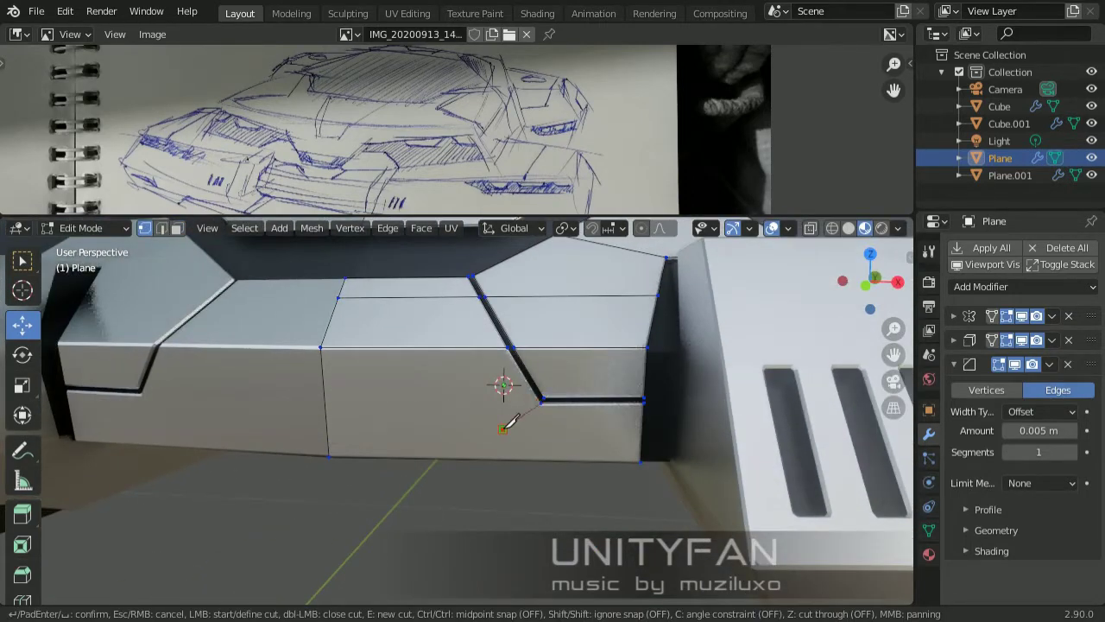
click(583, 485)
key(x)
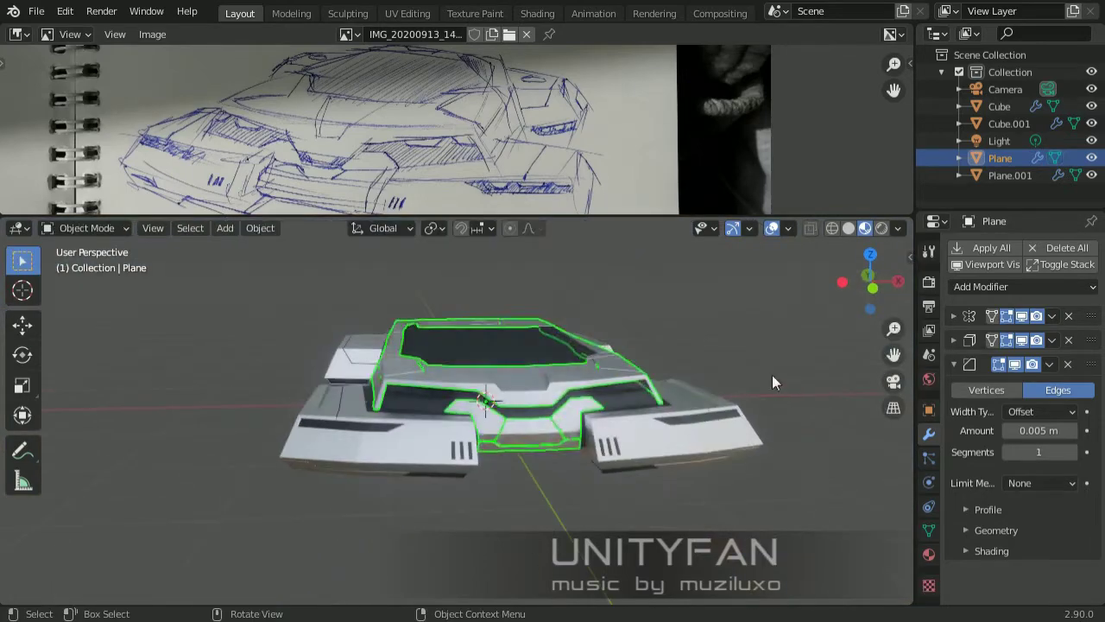
mouse_move(772, 375)
middle_down()
mouse_move(365, 481)
mouse_move(613, 464)
middle_up()
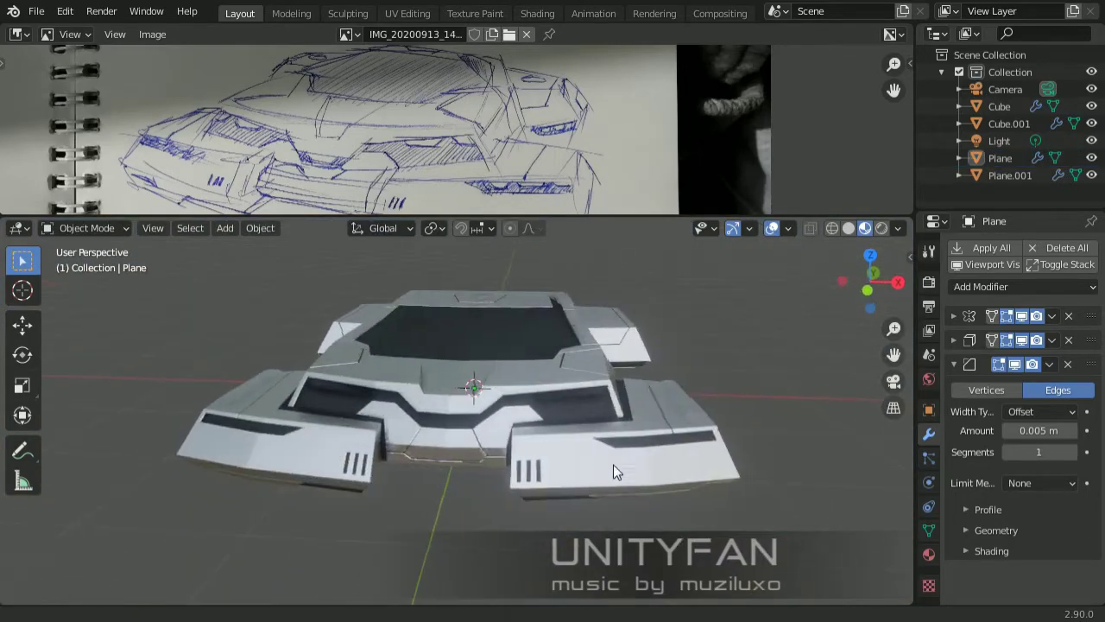
scroll(479, 346, up, 4)
Knife-cut a panel outline across the top of the Plane.001 side pod.
click(479, 347)
key(Tab)
scroll(479, 423, up, 2)
key(k)
mouse_move(479, 423)
middle_down()
mouse_move(616, 386)
mouse_move(386, 386)
mouse_move(566, 414)
mouse_move(596, 445)
middle_up()
click(564, 412)
key(Return)
Add a second knife cut on the pod top, then select the front body Plane.
key(k)
key(k)
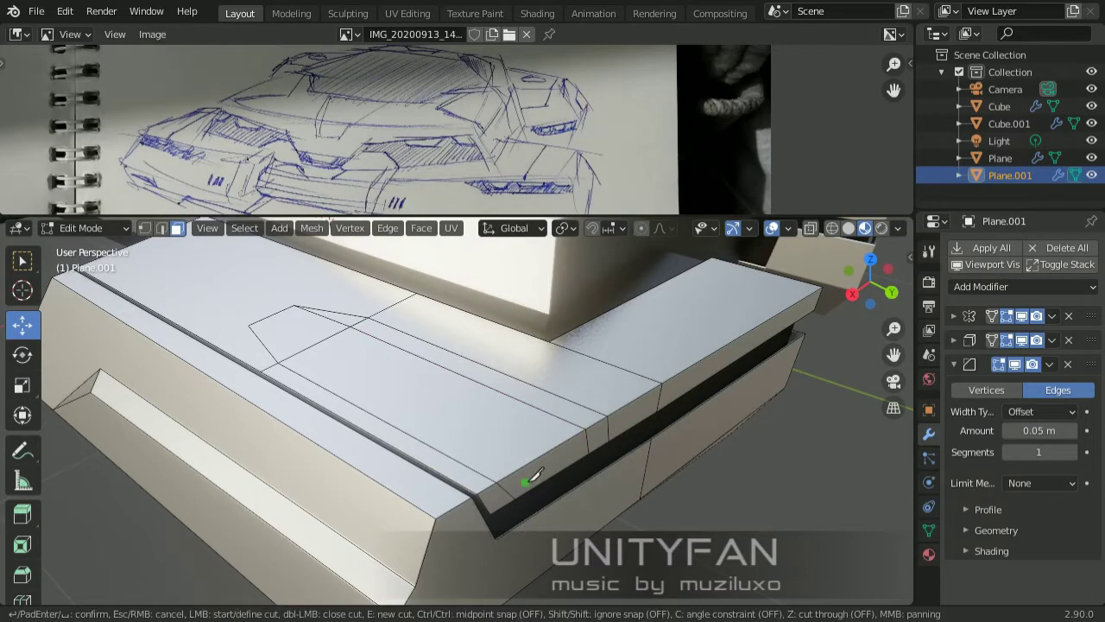
key(Return)
mouse_move(256, 313)
middle_down()
mouse_move(577, 443)
mouse_move(434, 432)
middle_up()
key(Tab)
click(434, 428)
Knife-cut a seam along Plane's side panel and bevel the selected edges.
key(Tab)
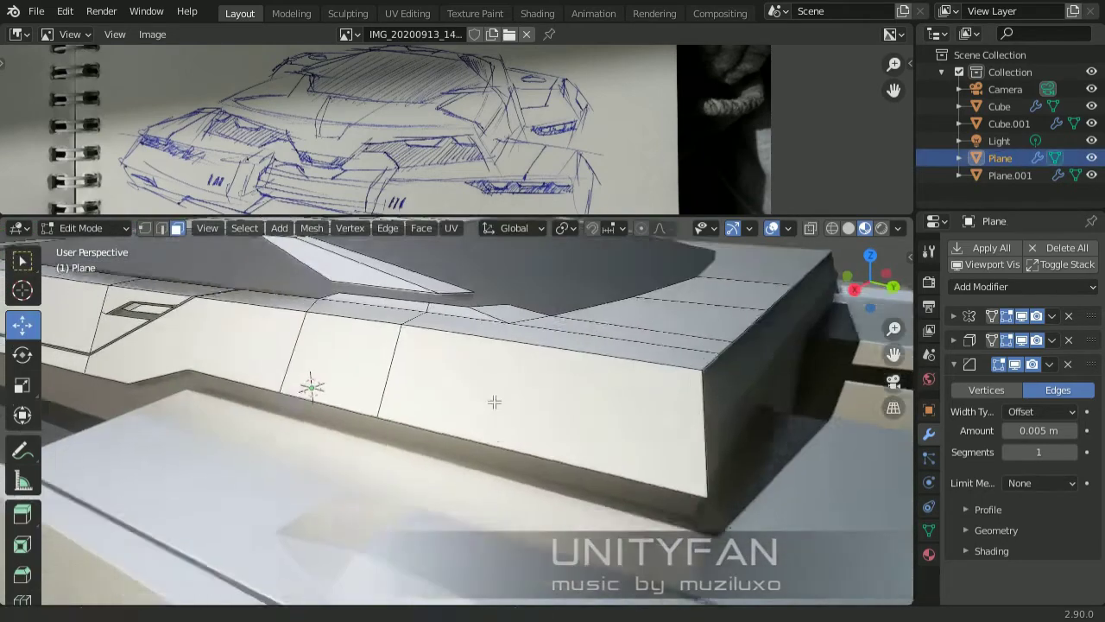
mouse_move(448, 325)
middle_down()
mouse_move(455, 378)
mouse_move(320, 370)
mouse_move(397, 380)
middle_up()
key(k)
click(462, 373)
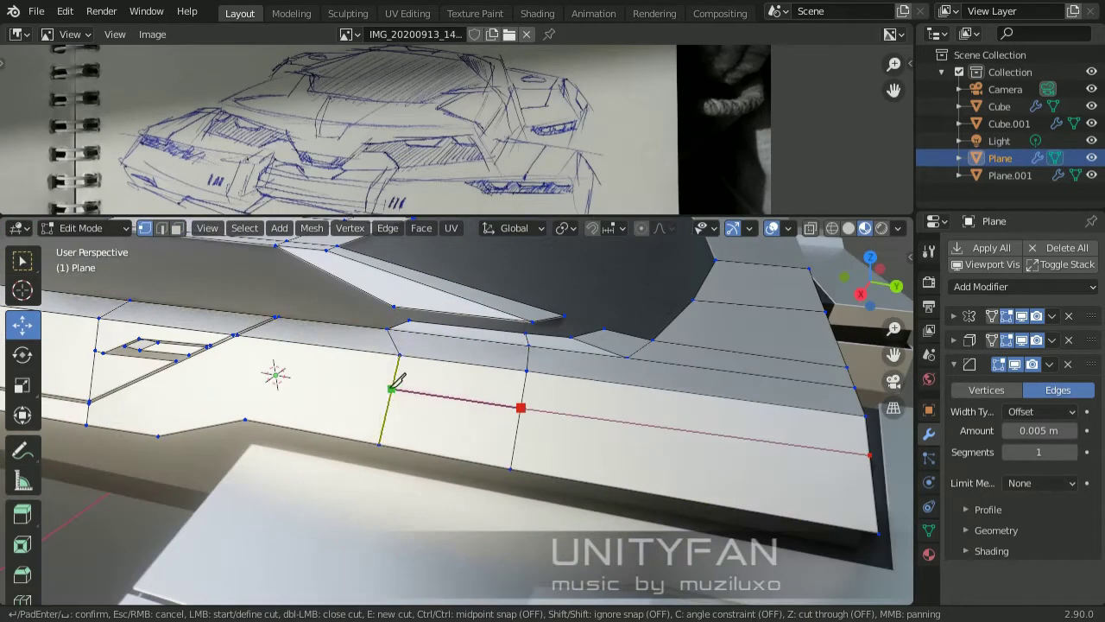
middle_drag(170, 248, 518, 431)
key(ctrl+b)
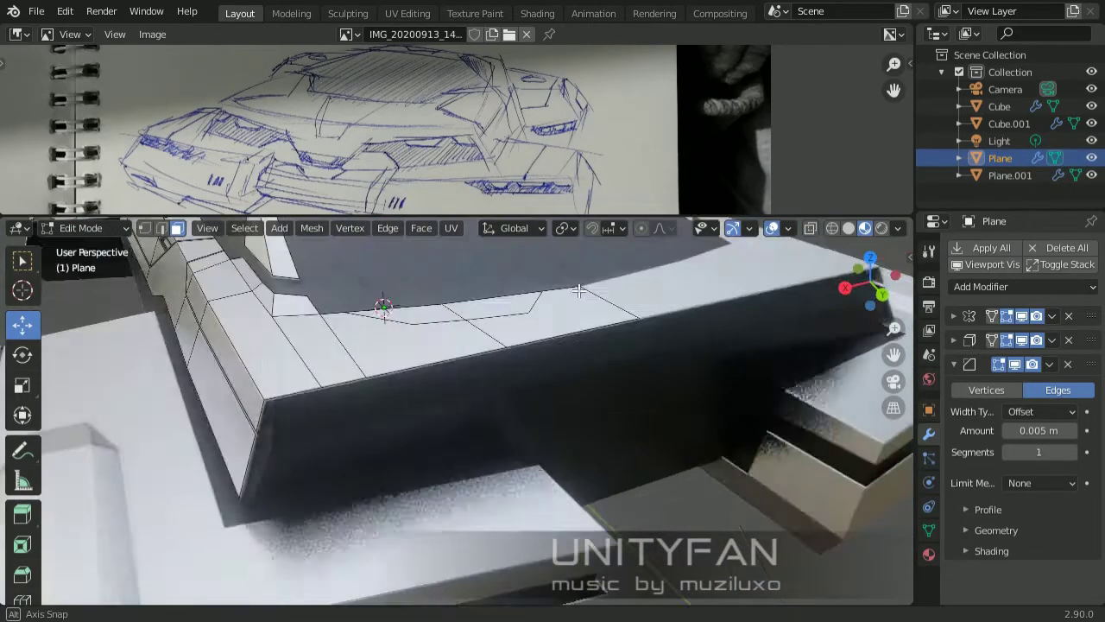
mouse_move(382, 309)
middle_down()
mouse_move(345, 366)
mouse_move(488, 412)
mouse_move(451, 403)
middle_up()
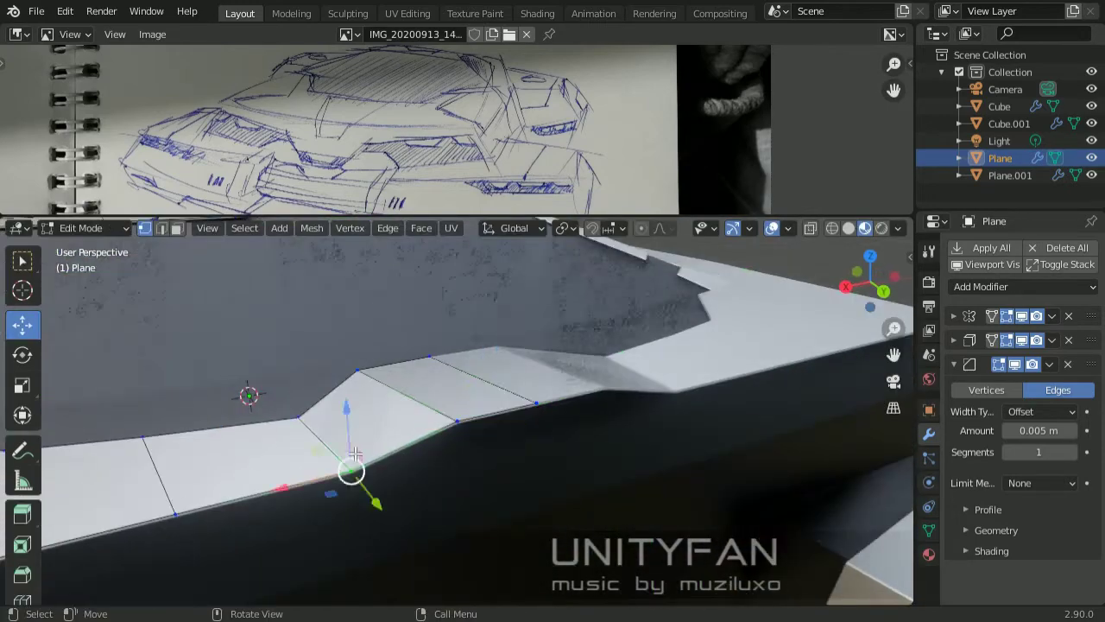
key(Tab)
Move the selected groove face inward to form a shallow recessed panel.
mouse_move(441, 426)
middle_down()
mouse_move(377, 408)
mouse_move(665, 423)
middle_up()
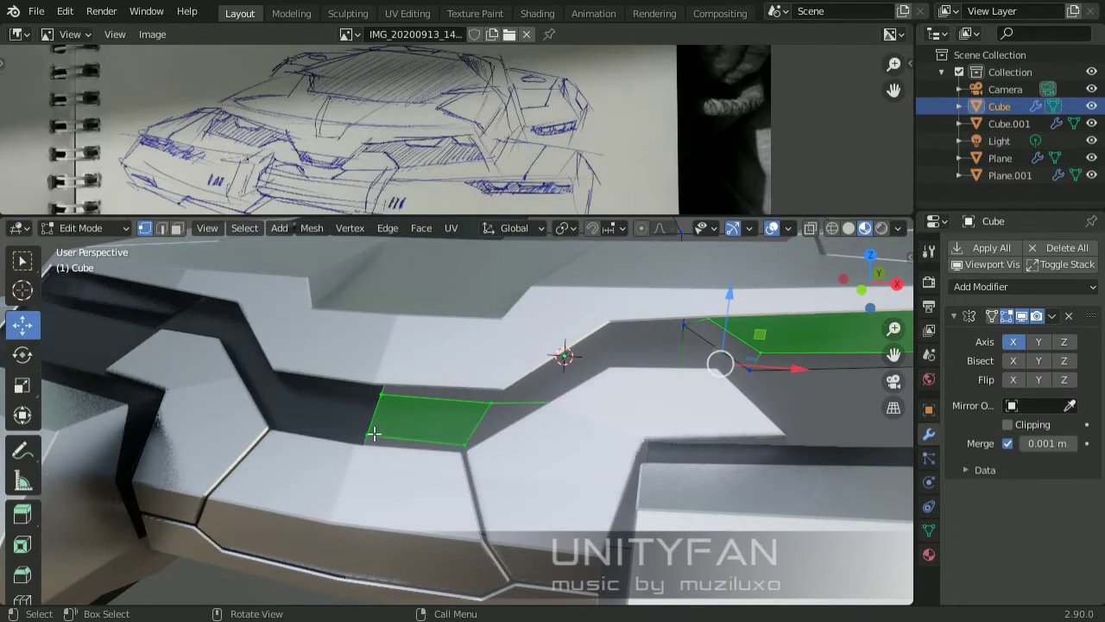
middle_drag(375, 433, 264, 411)
key(KP_Decimal)
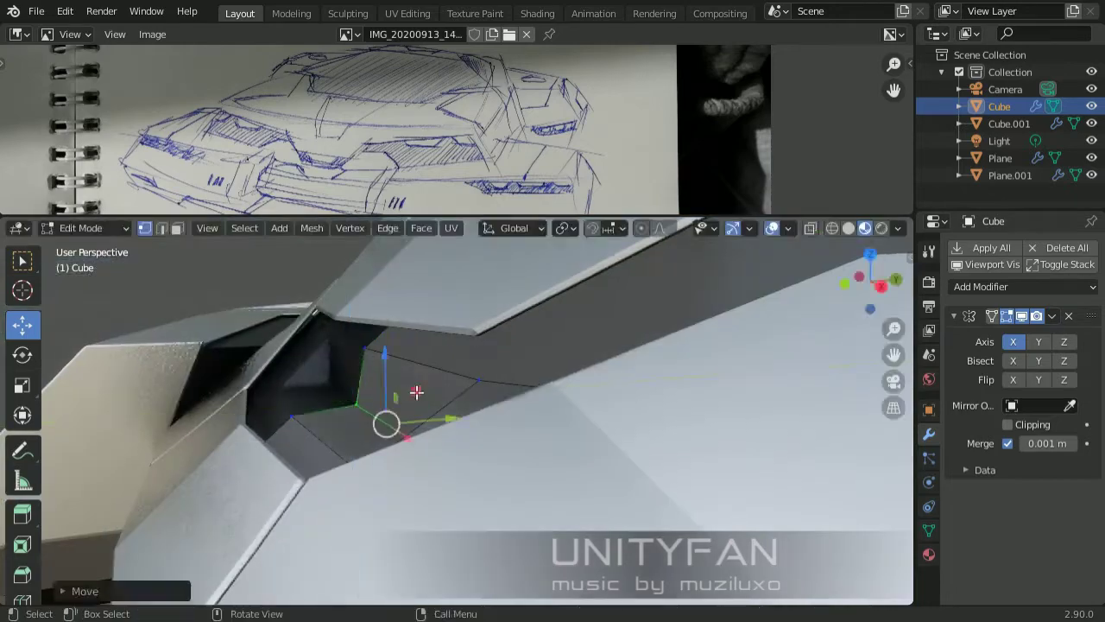
key(g)
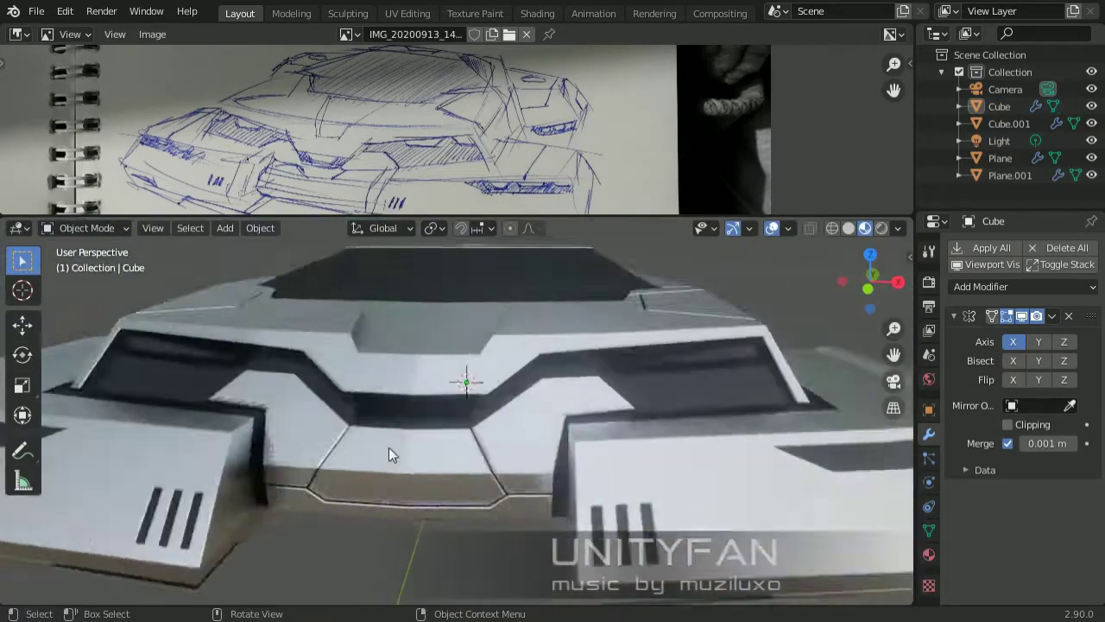
mouse_move(388, 448)
middle_down()
mouse_move(693, 325)
mouse_move(583, 461)
middle_up()
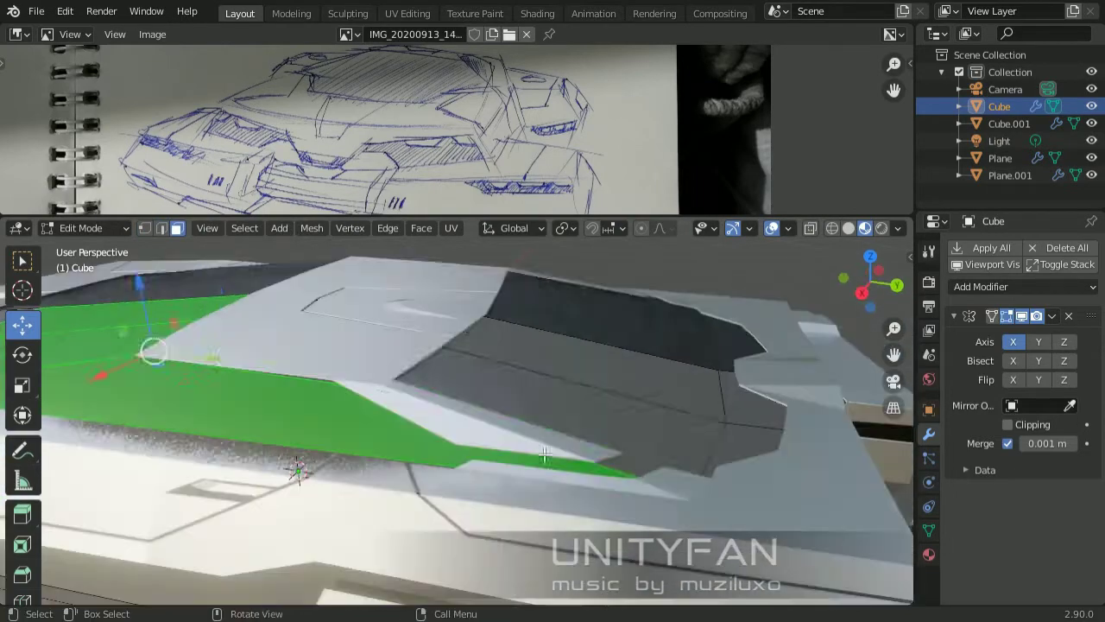
Duplicate the Cube's top faces in place to form the canopy shell.
key(shift+d)
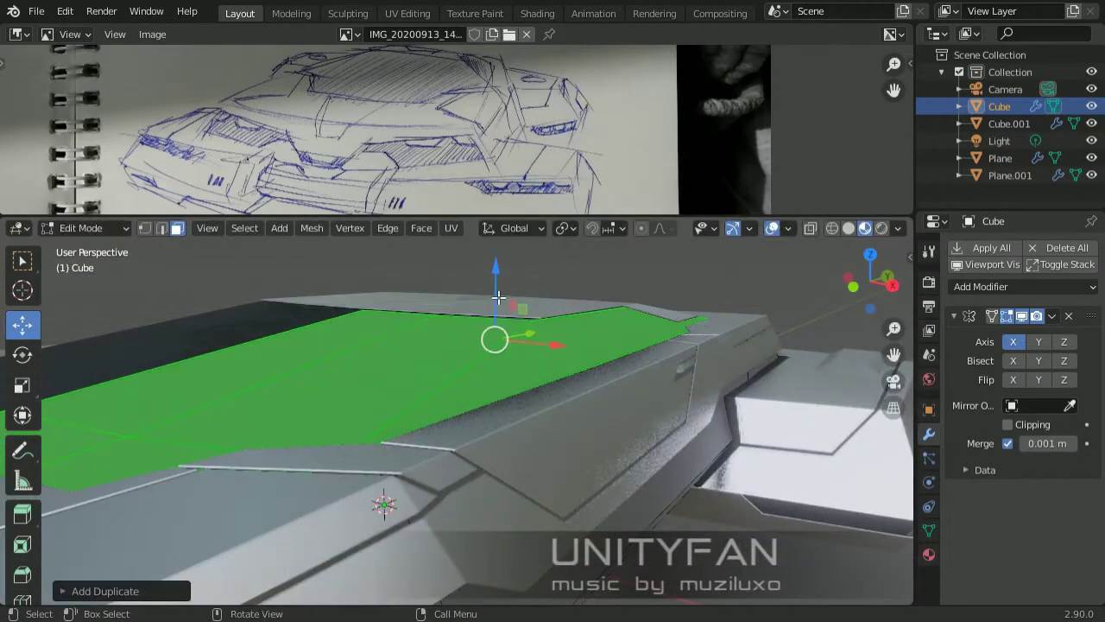
key(g)
key(g)
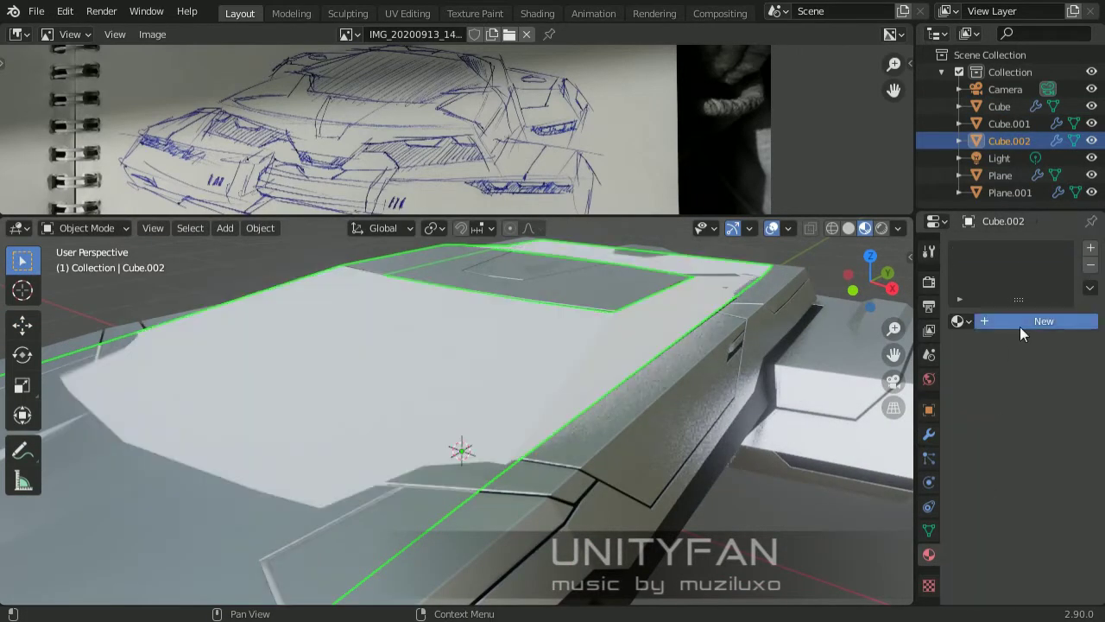
scroll(1047, 476, down, 5)
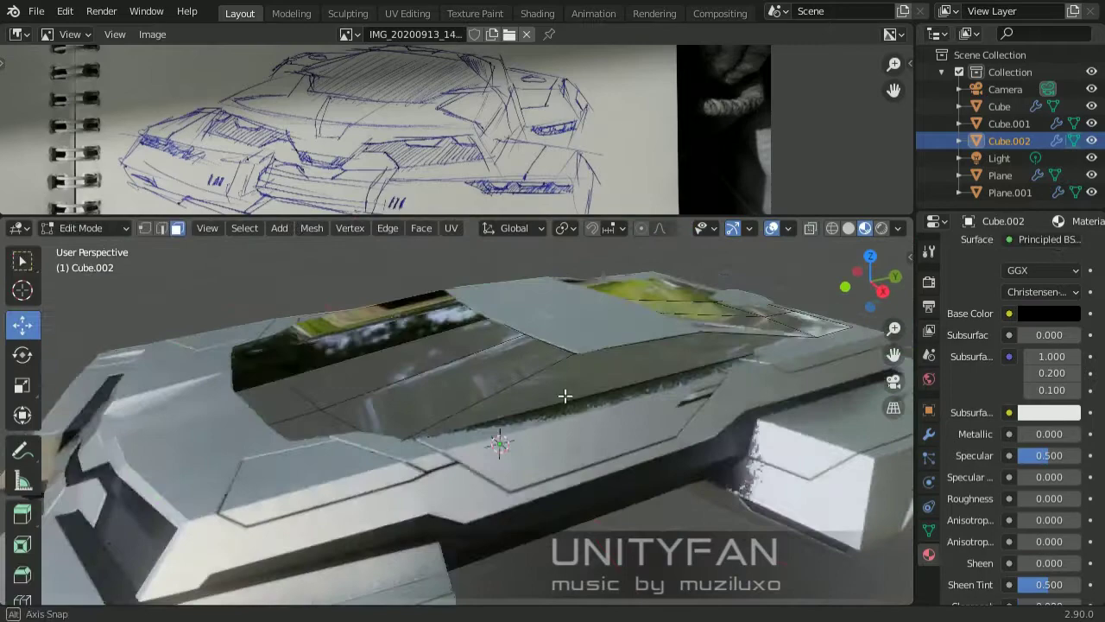
mouse_move(565, 395)
middle_down()
mouse_move(296, 328)
mouse_move(383, 420)
mouse_move(382, 376)
mouse_move(293, 429)
middle_up()
key(w)
key(1)
key(k)
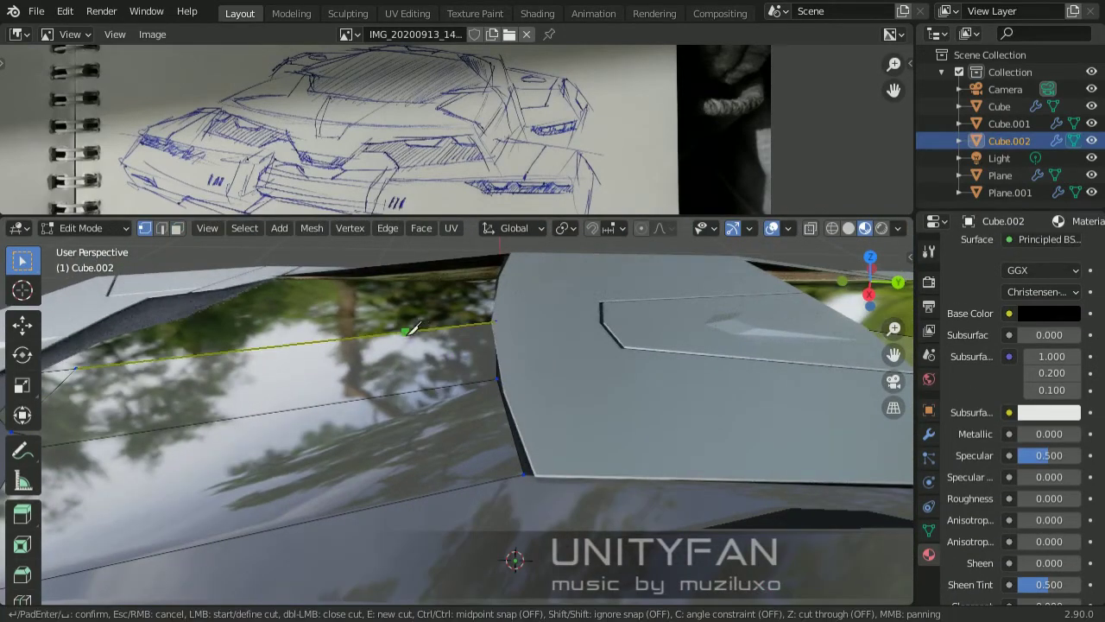
Knife-cut the canopy along the hood edge and commit the new edges.
click(389, 490)
mouse_move(388, 490)
middle_down()
mouse_move(540, 350)
mouse_move(630, 395)
middle_up()
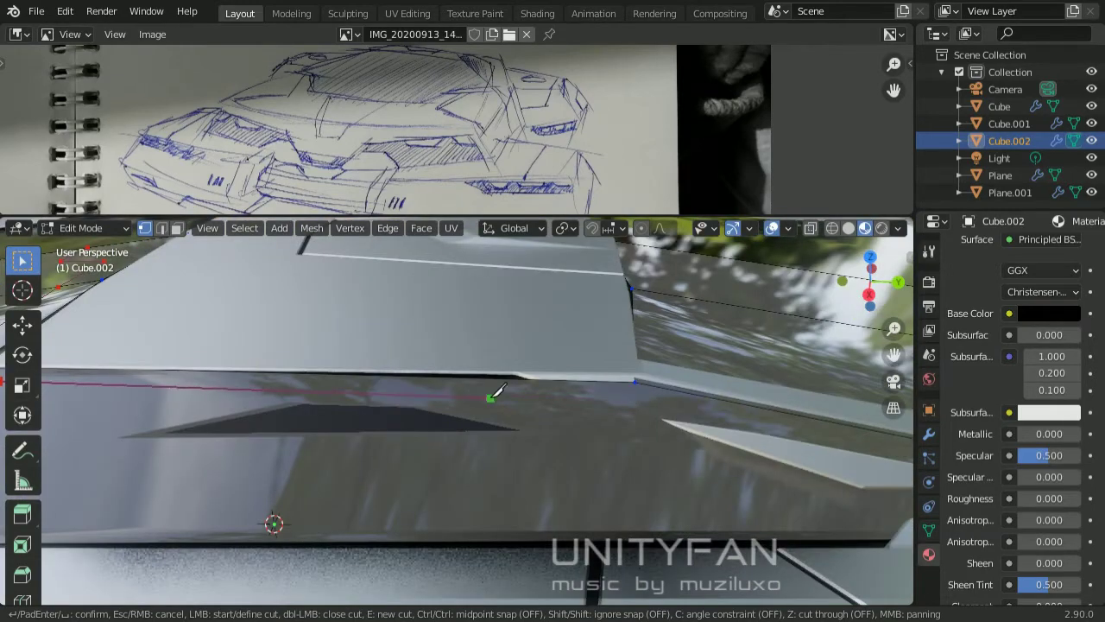
key(Return)
middle_drag(607, 529, 277, 404)
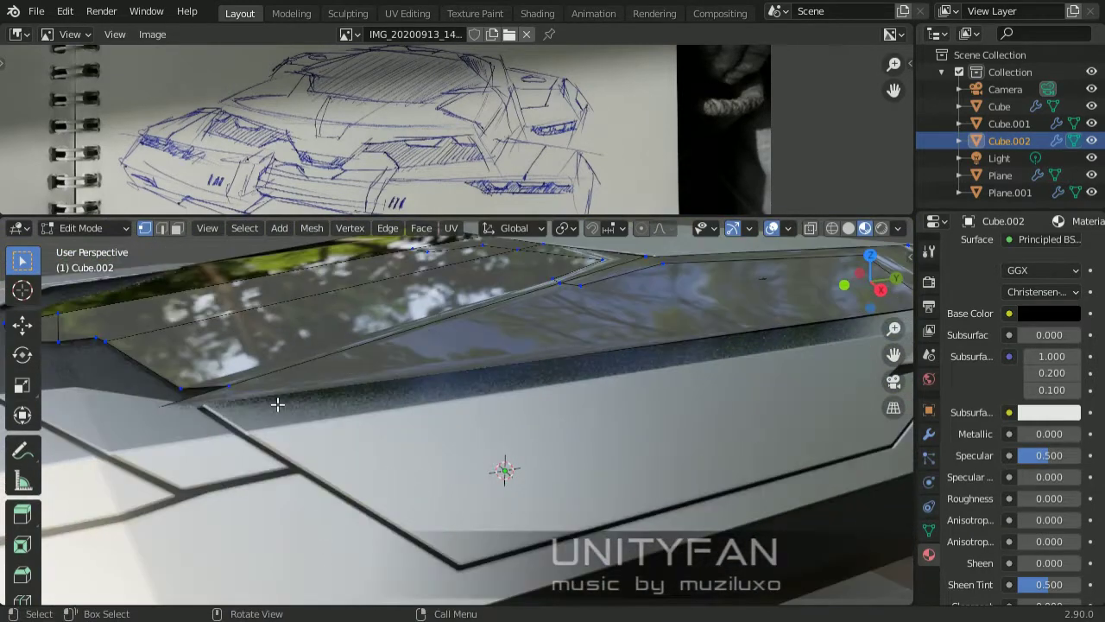
key(Return)
middle_drag(417, 356, 458, 371)
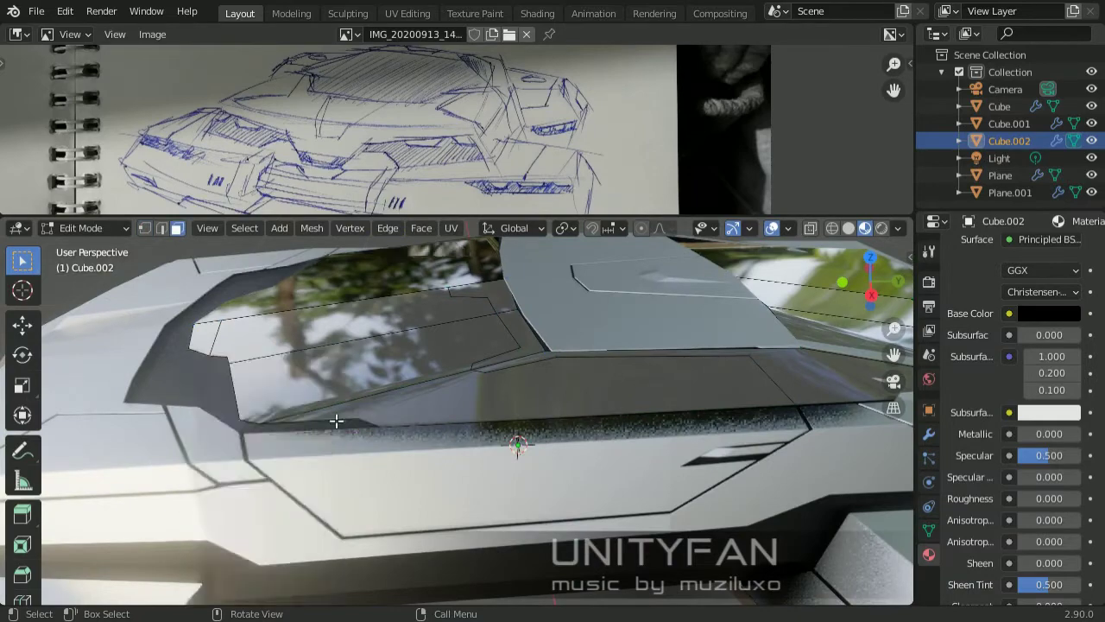
middle_drag(337, 420, 459, 372)
Add more knife cuts to split the canopy into window panes.
key(1)
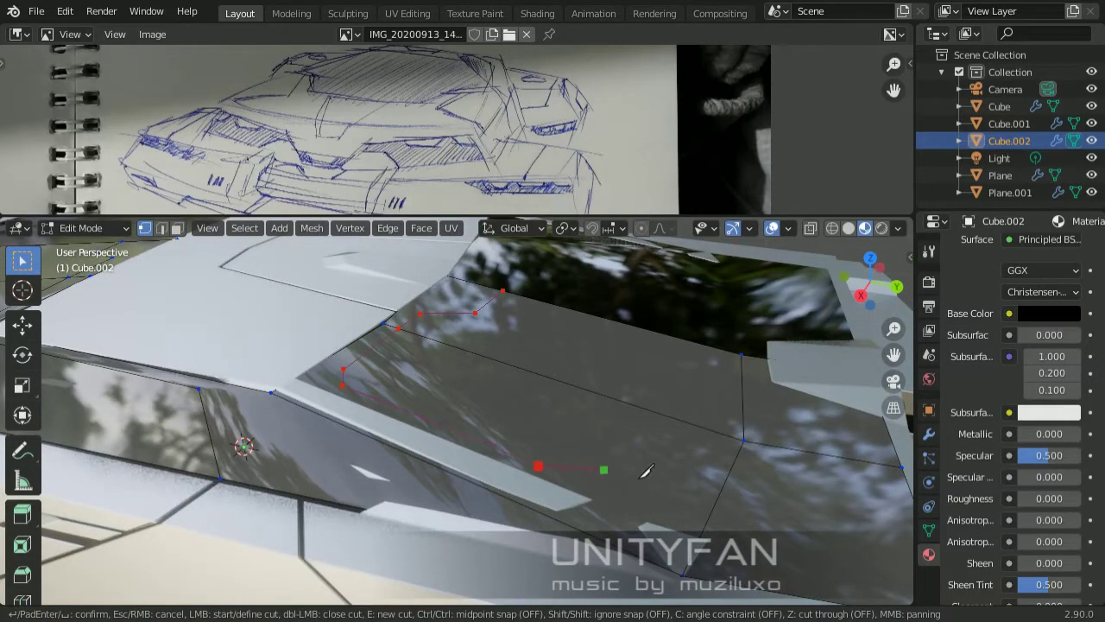
mouse_move(646, 471)
middle_down()
mouse_move(599, 481)
mouse_move(348, 396)
mouse_move(366, 259)
middle_up()
key(Return)
key(k)
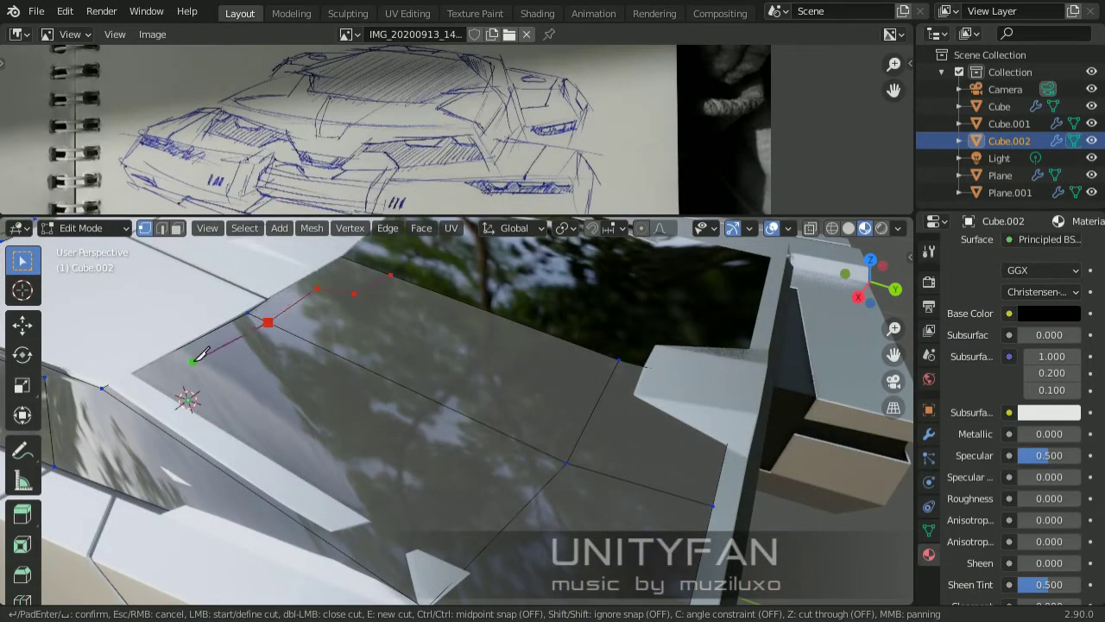
key(Return)
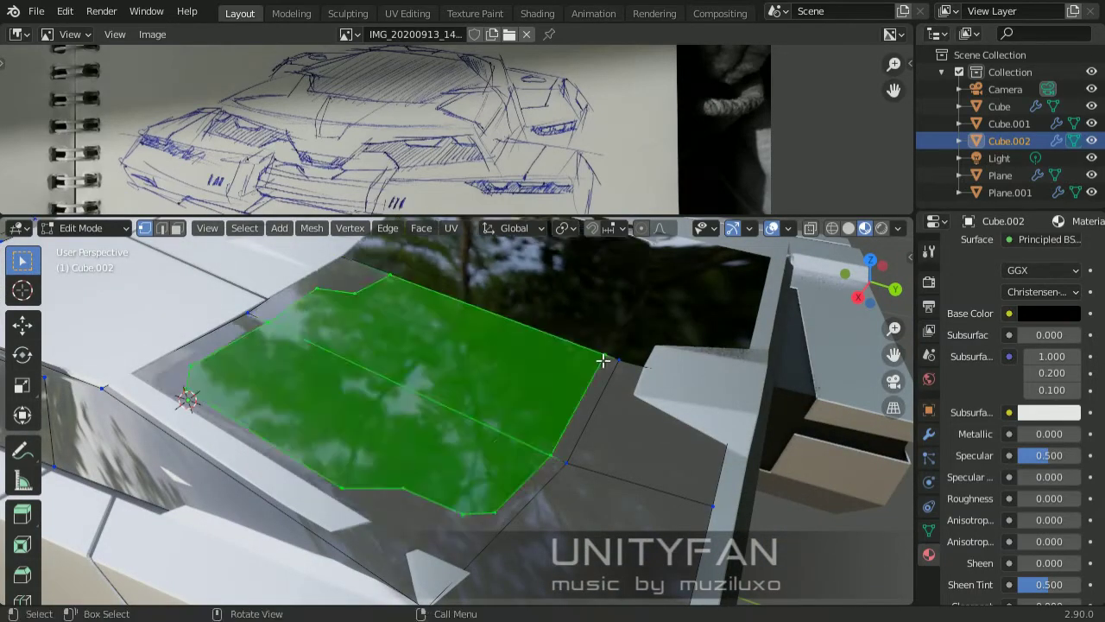
middle_drag(599, 360, 306, 396)
mouse_move(398, 284)
middle_down()
mouse_move(474, 390)
mouse_move(419, 431)
mouse_move(410, 319)
mouse_move(627, 438)
mouse_move(597, 482)
middle_up()
key(Tab)
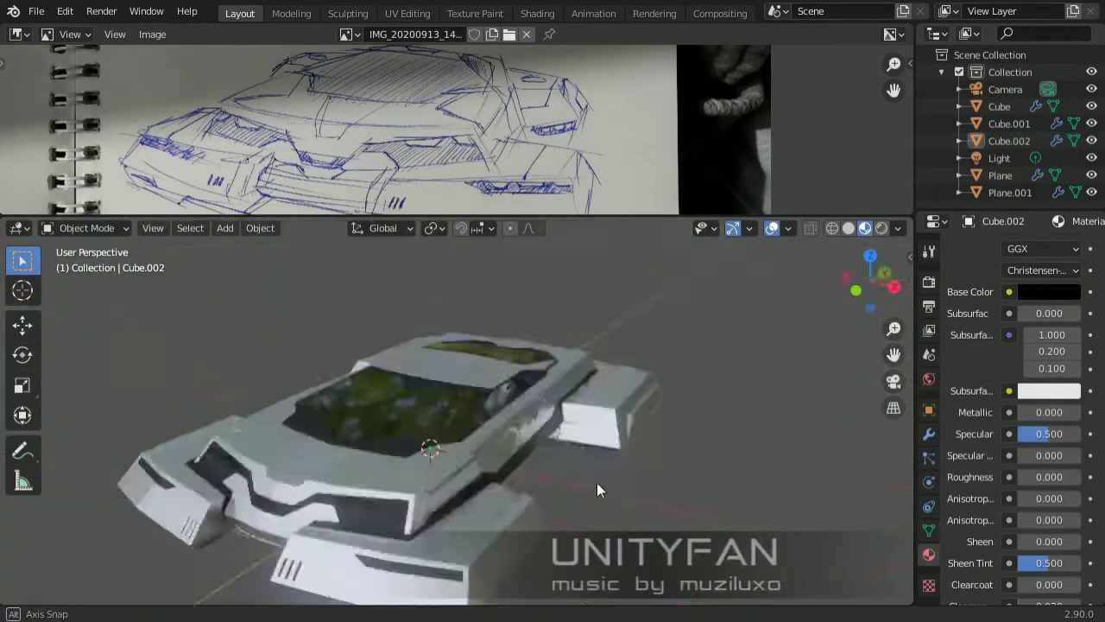
Add another knife-cut edge on the canopy glass, then return to Object Mode.
scroll(320, 376, up, 5)
key(Tab)
click(144, 232)
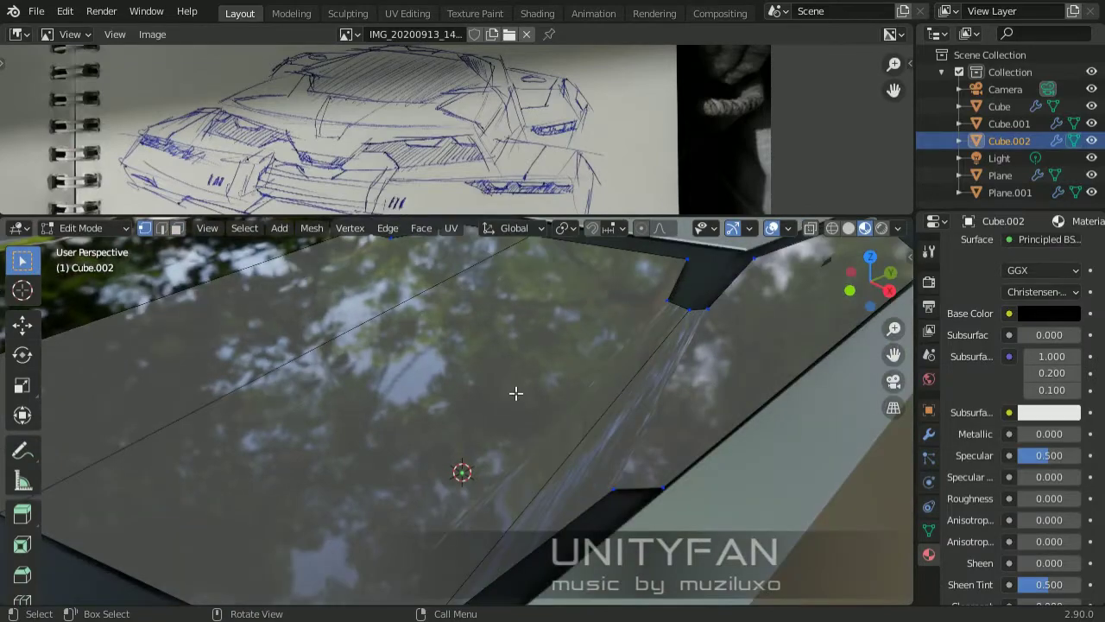
key(k)
mouse_move(456, 454)
middle_down()
mouse_move(380, 526)
mouse_move(285, 453)
mouse_move(239, 459)
mouse_move(560, 316)
middle_up()
key(Return)
key(k)
key(Tab)
Orbit around the vehicle and select the Cube.001 object.
mouse_move(486, 449)
middle_down()
mouse_move(756, 438)
mouse_move(517, 436)
middle_up()
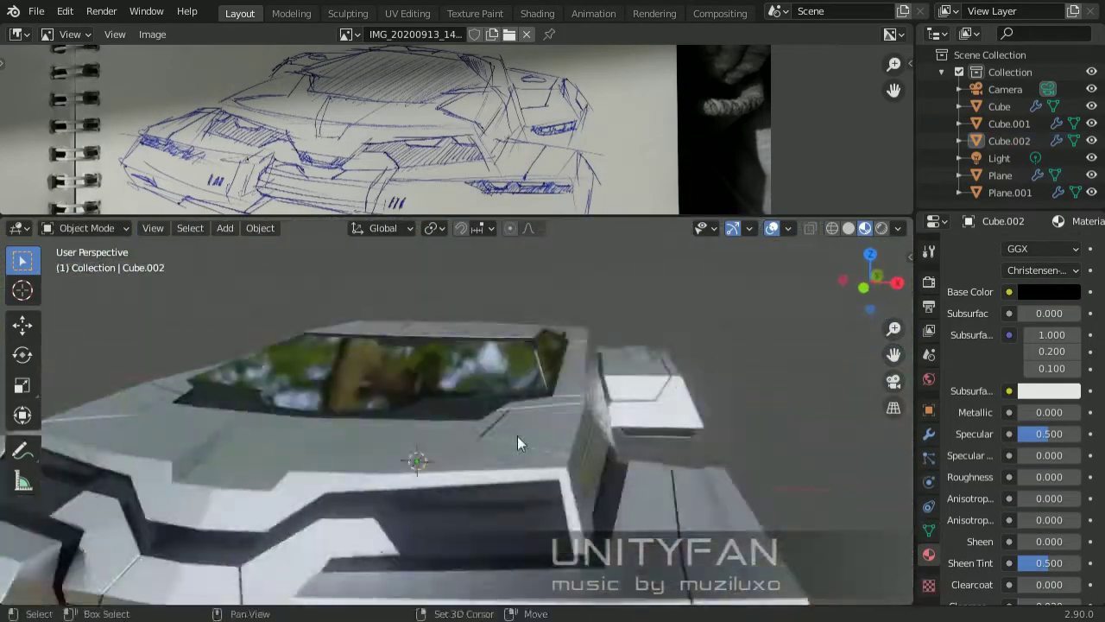
scroll(517, 436, down, 3)
middle_drag(374, 446, 526, 426)
scroll(526, 426, up, 4)
click(439, 419)
Enter Edit Mode on the side pod Plane.001 and delete the selected edges.
middle_drag(439, 418, 499, 424)
click(483, 415)
key(Tab)
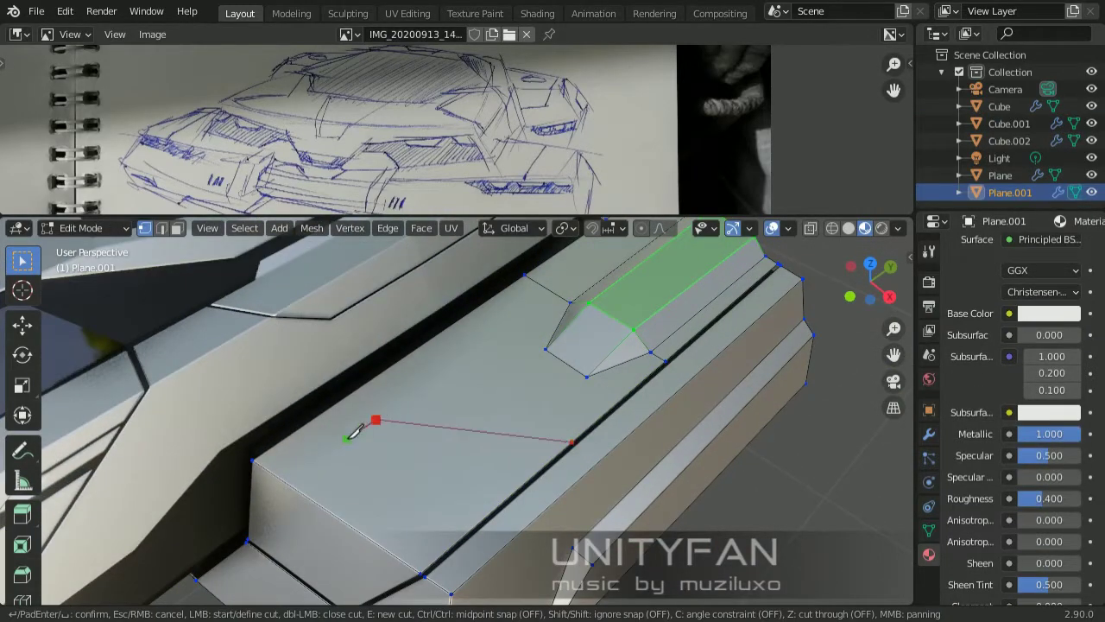
middle_drag(337, 422, 468, 435)
key(2)
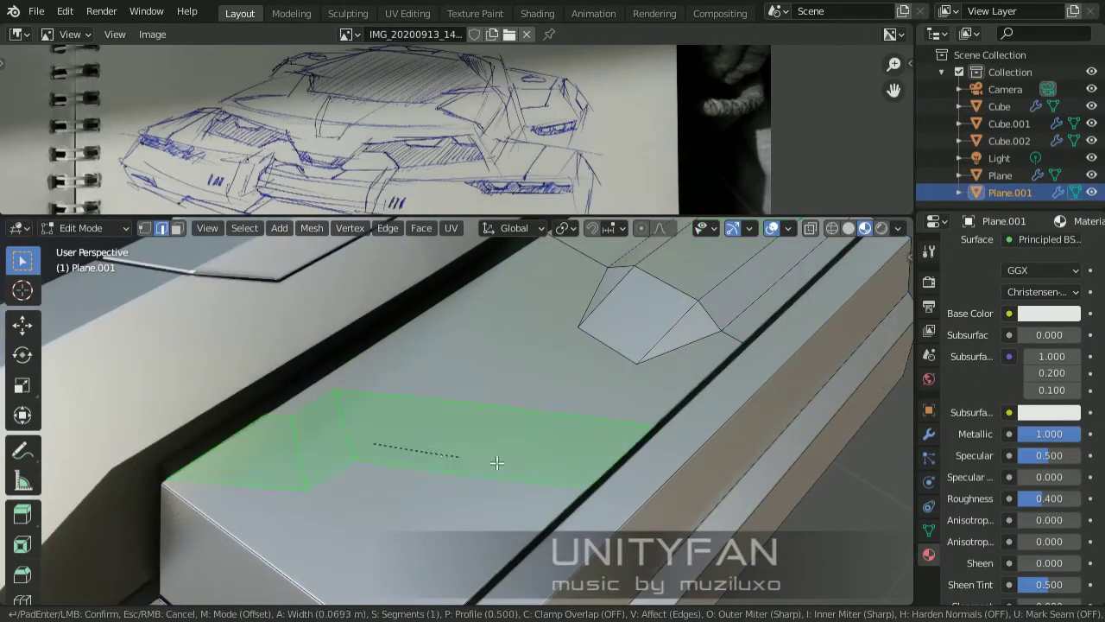
key(x)
click(301, 340)
Start a knife groove cut across the side of the shell panel.
middle_drag(152, 234, 404, 461)
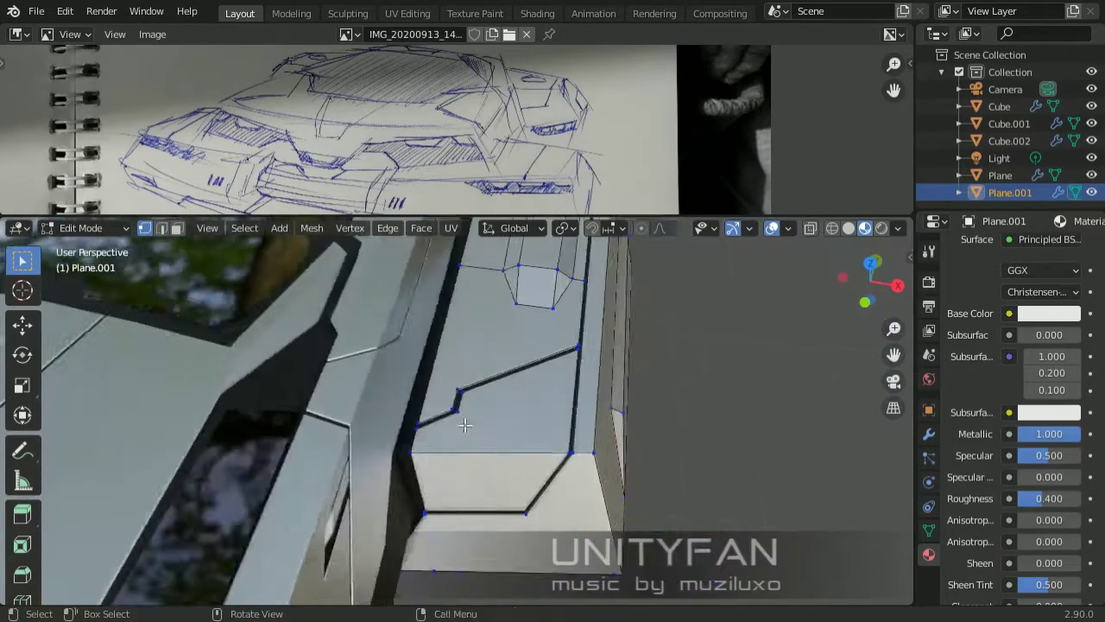
key(k)
middle_drag(150, 276, 389, 483)
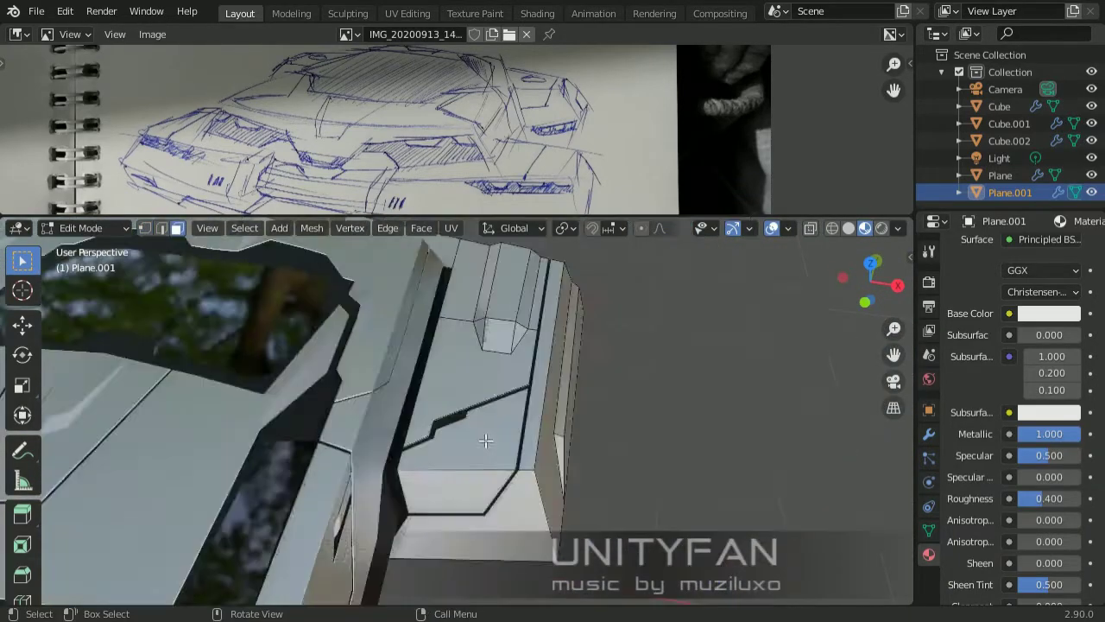
key(Tab)
middle_drag(446, 525, 451, 429)
key(Tab)
key(3)
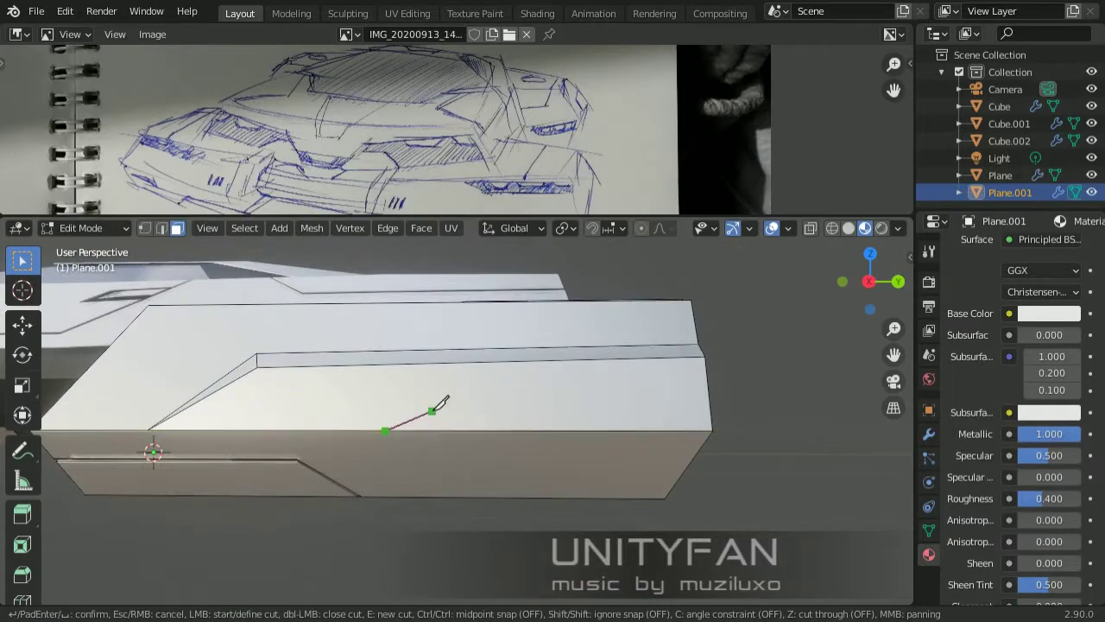
middle_drag(709, 402, 543, 476)
click(257, 462)
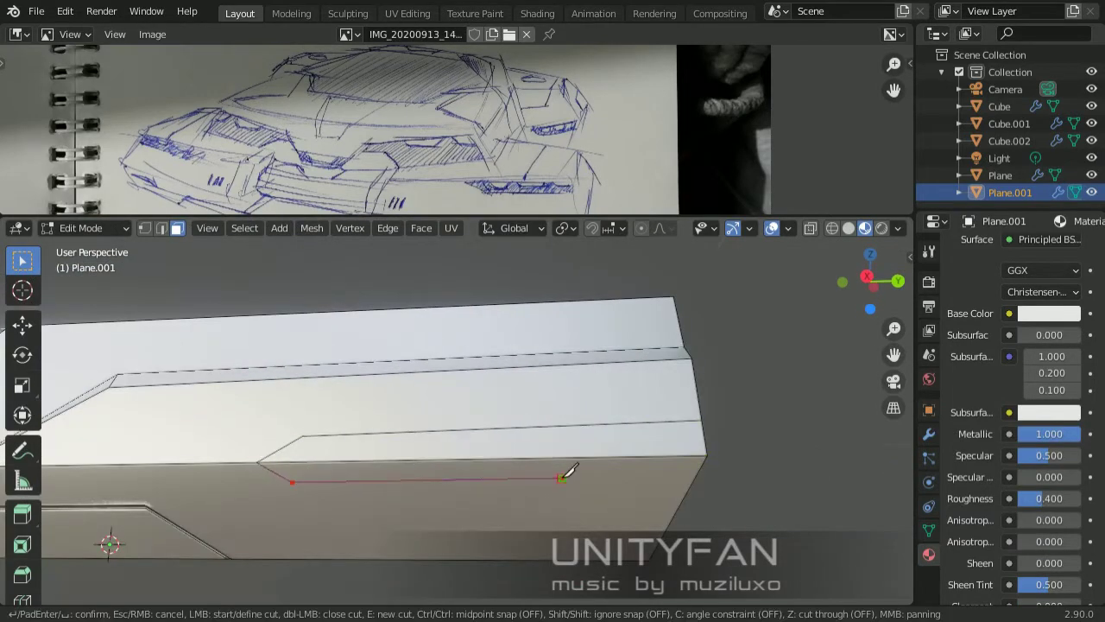
Delete the face between the new cuts to open a gap, then check the hull.
click(586, 466)
key(x)
click(586, 469)
key(Tab)
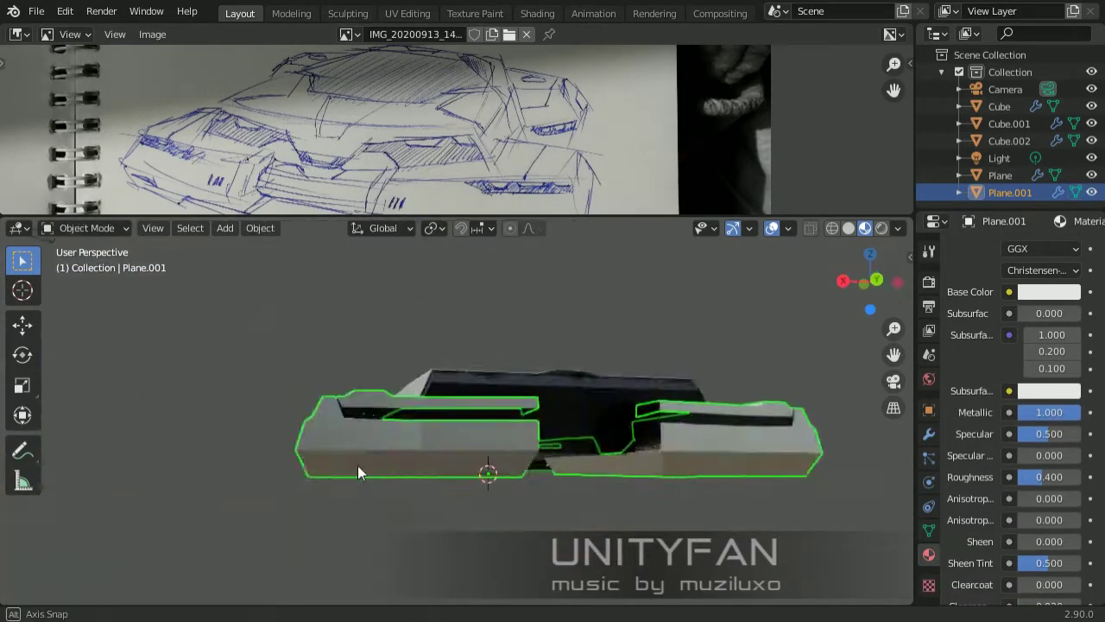
key(Tab)
key(1)
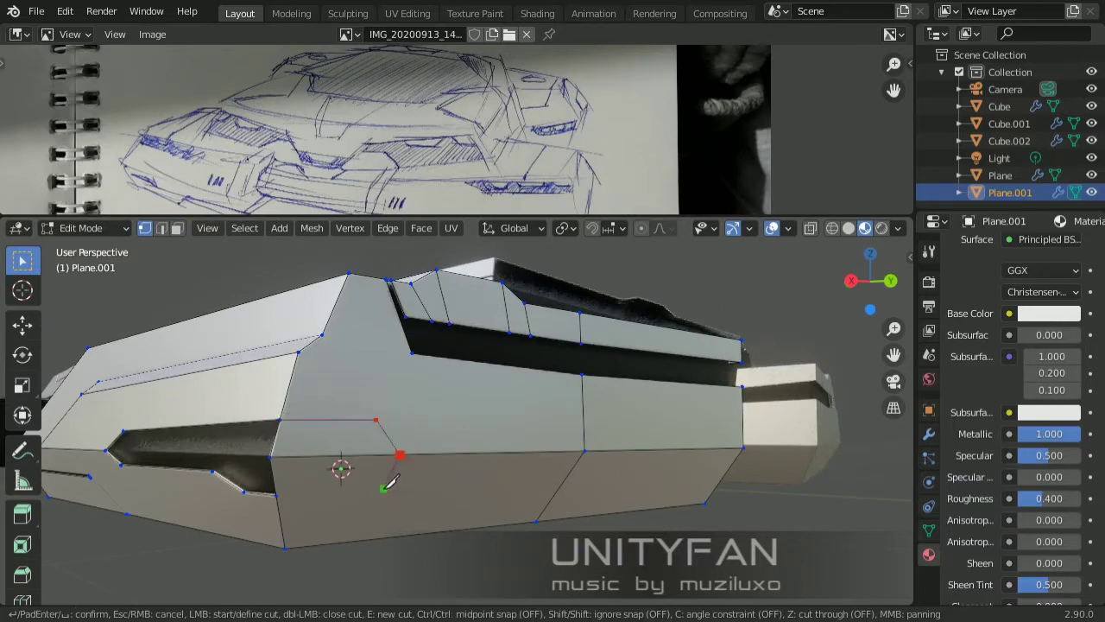
Delete another shell face to widen the recessed gap along the side.
key(x)
click(313, 436)
key(Tab)
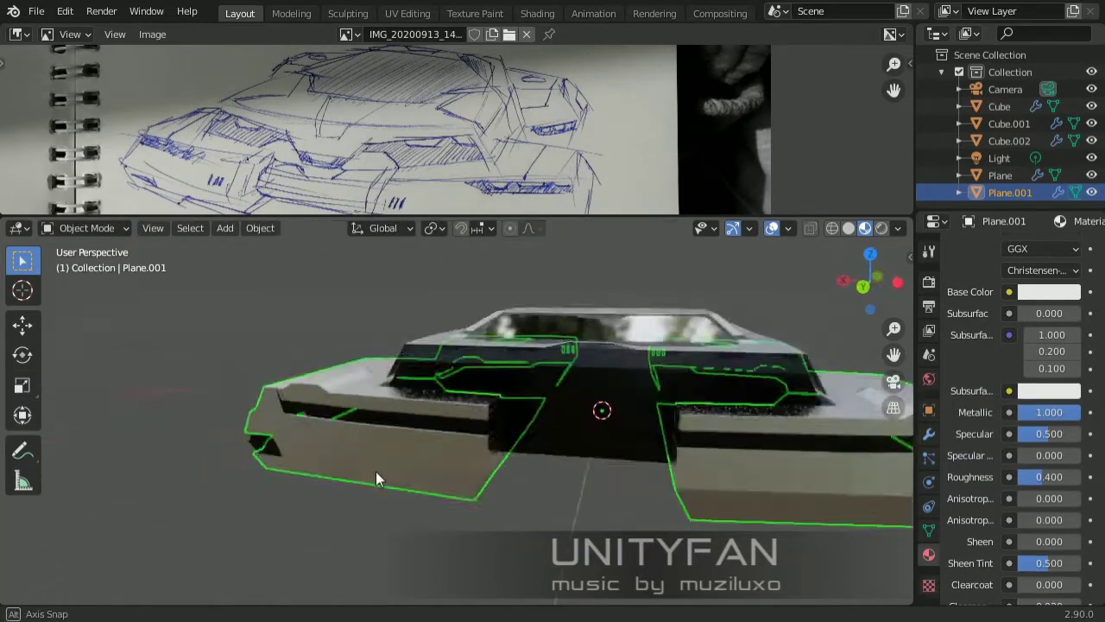
mouse_move(375, 471)
middle_down()
mouse_move(367, 445)
mouse_move(422, 399)
middle_up()
key(Tab)
key(1)
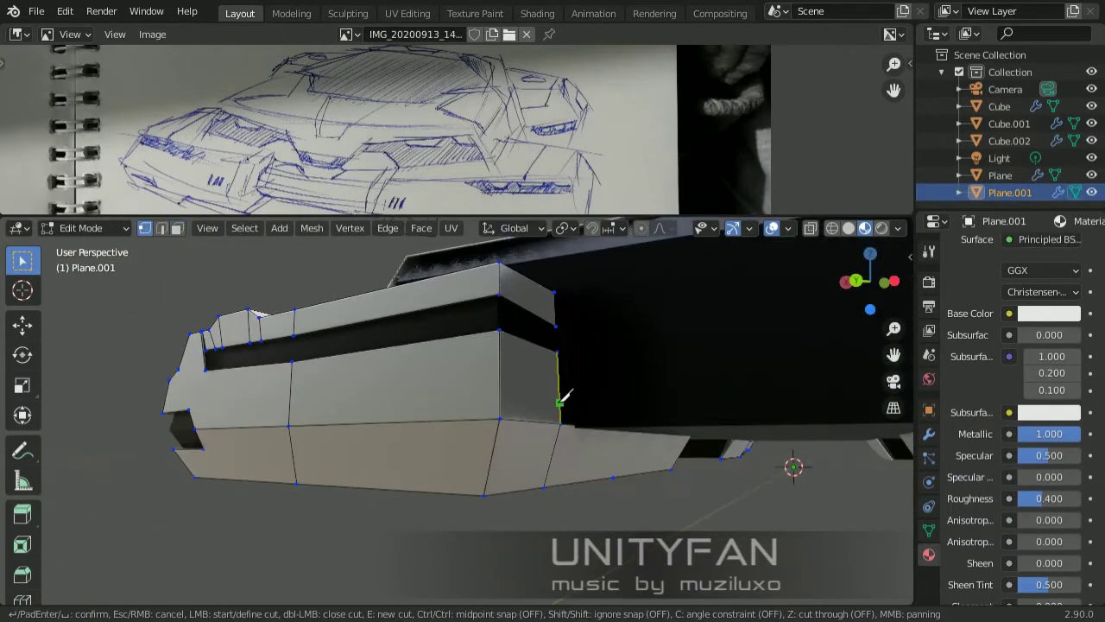
Finish a new knife cut and move its vertices into position.
click(291, 397)
mouse_move(291, 397)
middle_down()
mouse_move(279, 424)
mouse_move(600, 466)
middle_up()
key(Return)
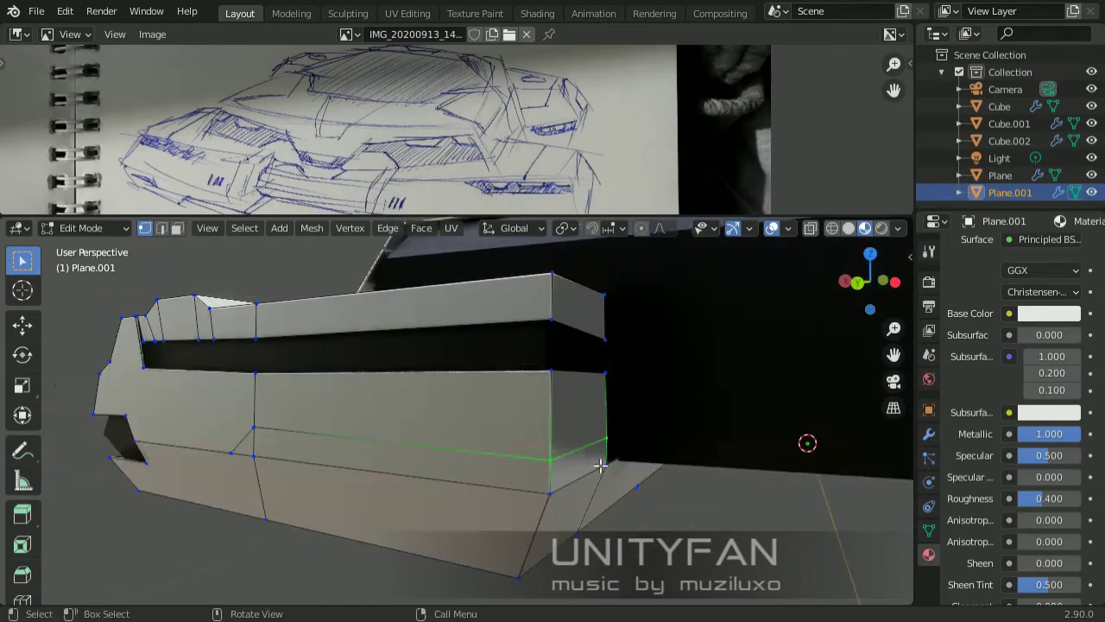
click(581, 381)
mouse_move(582, 381)
middle_down()
mouse_move(476, 387)
mouse_move(598, 436)
middle_up()
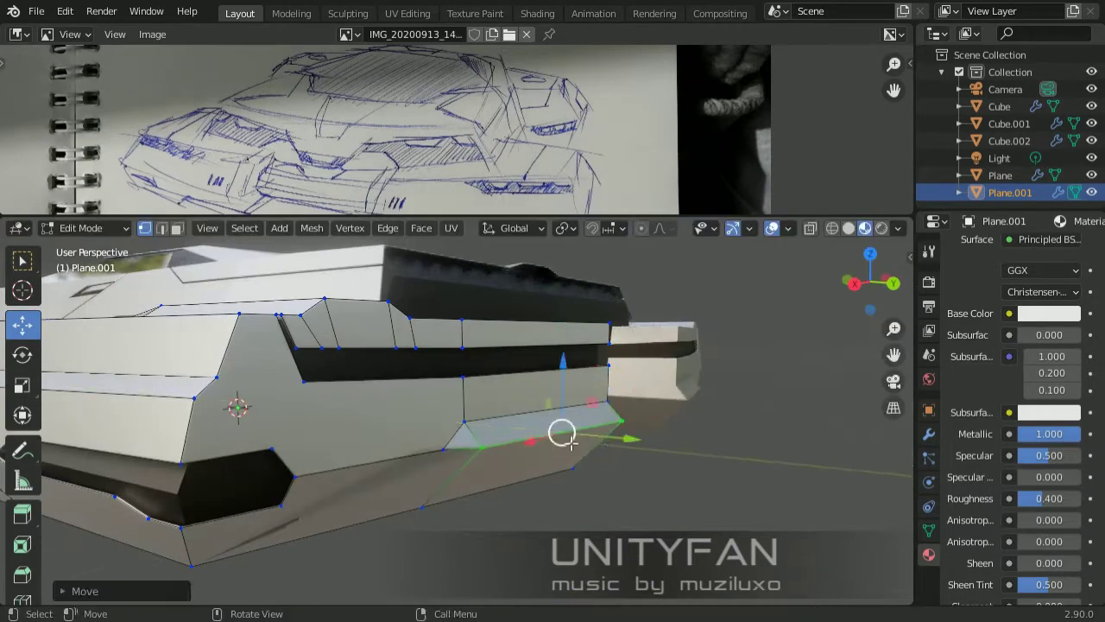
Select the shell's lower face and confirm another knife cut across it.
key(Tab)
mouse_move(432, 513)
middle_down()
mouse_move(420, 403)
mouse_move(504, 486)
mouse_move(338, 420)
mouse_move(451, 439)
mouse_move(390, 453)
mouse_move(520, 439)
middle_up()
key(Tab)
key(3)
click(338, 420)
key(Return)
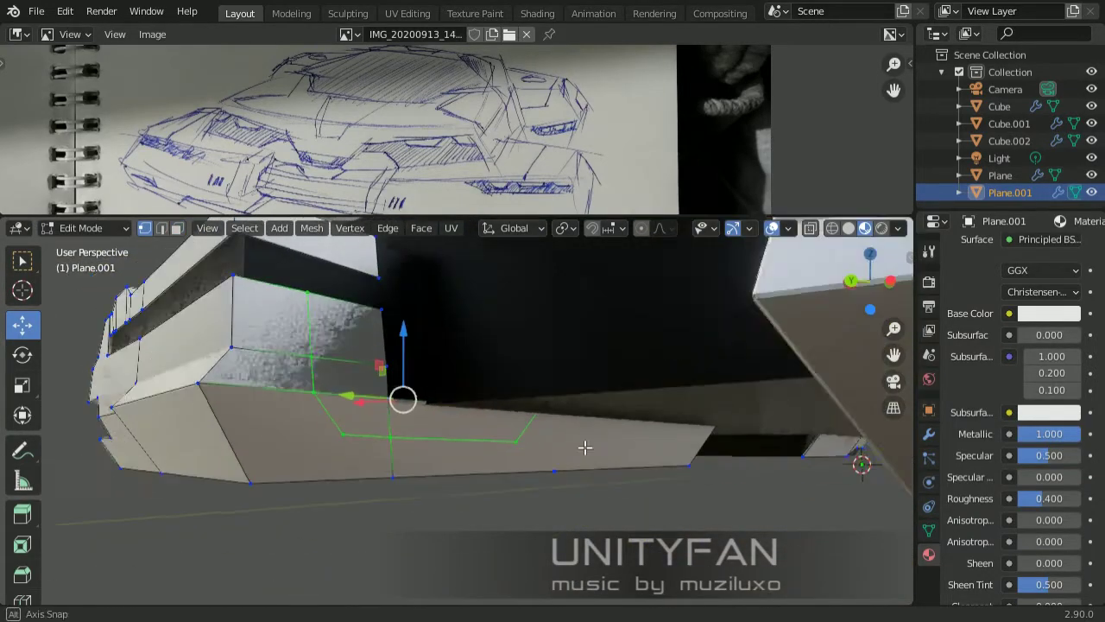
Select the newly cut face, then switch to editing the dark Cube.001 body.
click(346, 363)
mouse_move(348, 388)
middle_down()
mouse_move(485, 457)
mouse_move(422, 510)
mouse_move(561, 500)
mouse_move(625, 434)
mouse_move(513, 439)
mouse_move(629, 407)
mouse_move(271, 366)
middle_up()
key(Tab)
click(626, 434)
key(Tab)
Knife-cut a long panel outline on the dark body's side and select the panel face.
key(k)
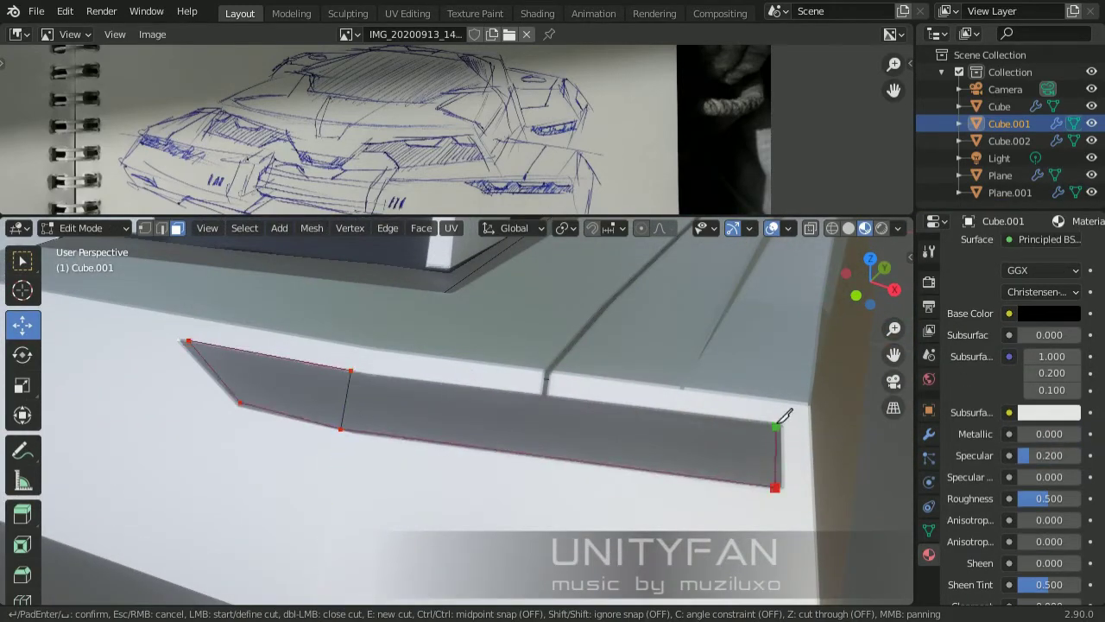
click(785, 432)
key(1)
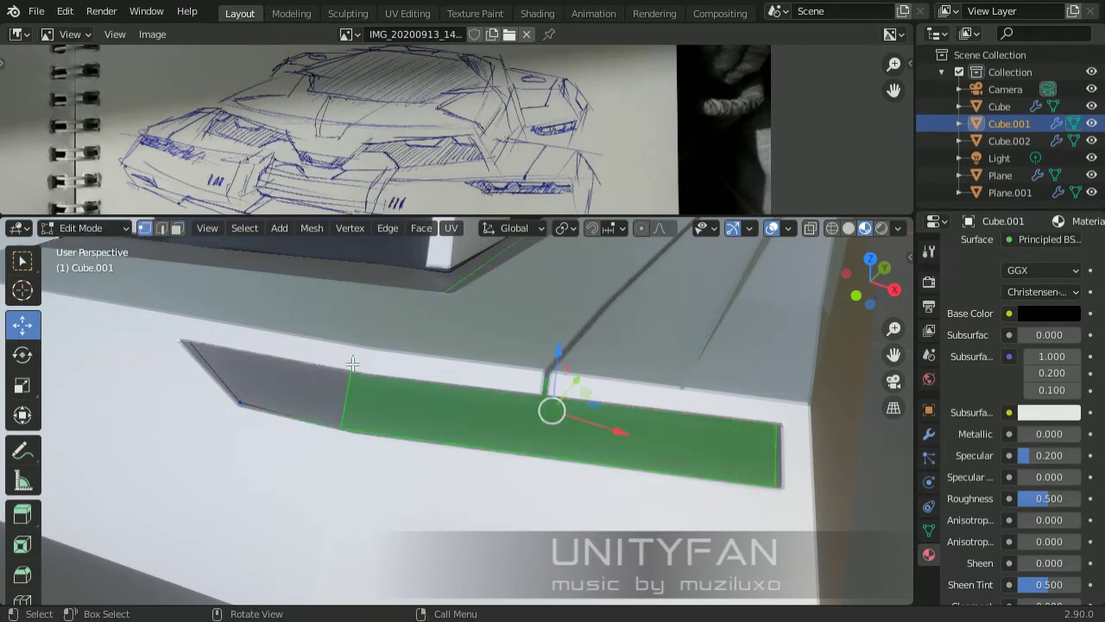
mouse_move(746, 438)
middle_down()
mouse_move(506, 420)
mouse_move(506, 375)
middle_up()
key(3)
click(506, 406)
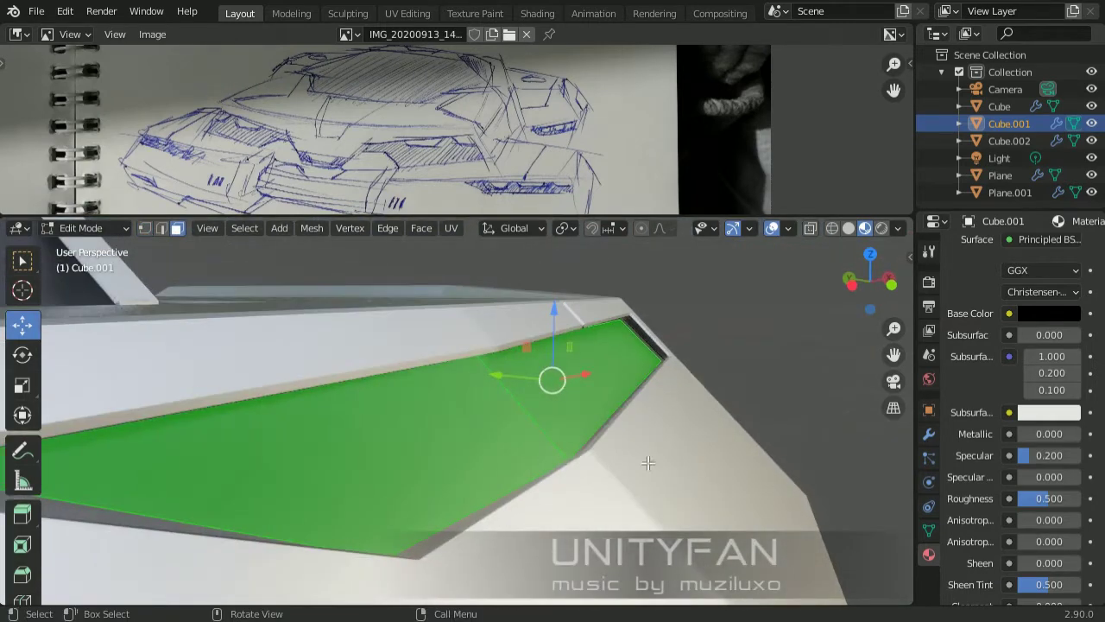
Inset the panel face and push it inward along Y to form the vent slot.
key(i)
click(250, 366)
middle_drag(377, 387, 714, 406)
key(shift+space)
key(g)
drag(493, 371, 617, 414)
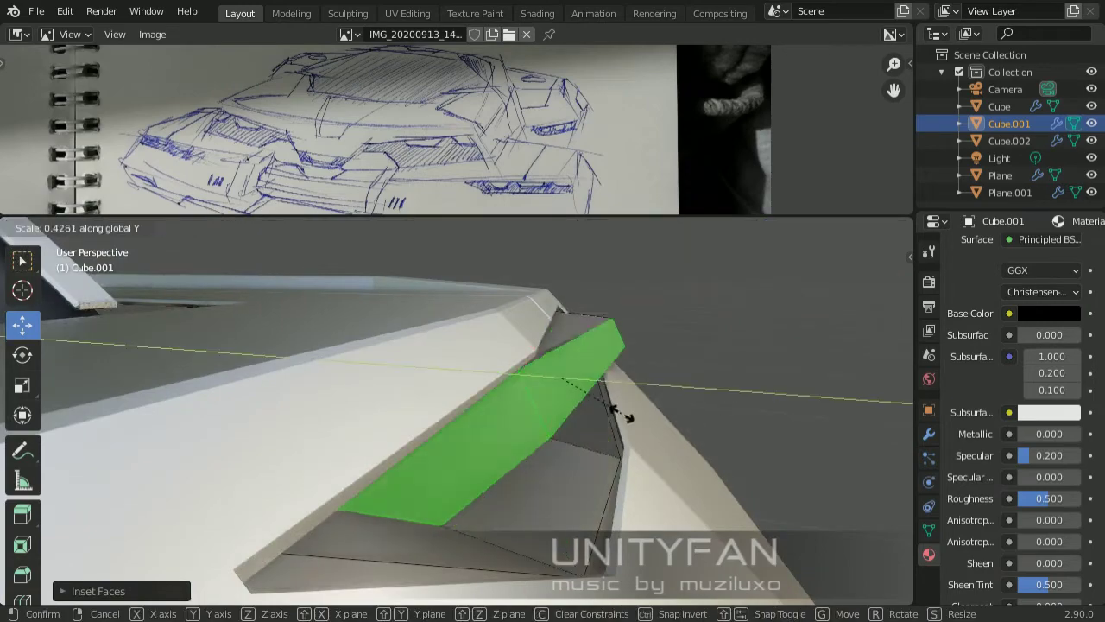
mouse_move(616, 415)
middle_down()
mouse_move(222, 333)
mouse_move(493, 491)
mouse_move(691, 412)
mouse_move(432, 389)
mouse_move(658, 436)
mouse_move(501, 397)
middle_up()
Check the recess from Object Mode and orbit back onto the side box.
key(Tab)
key(Tab)
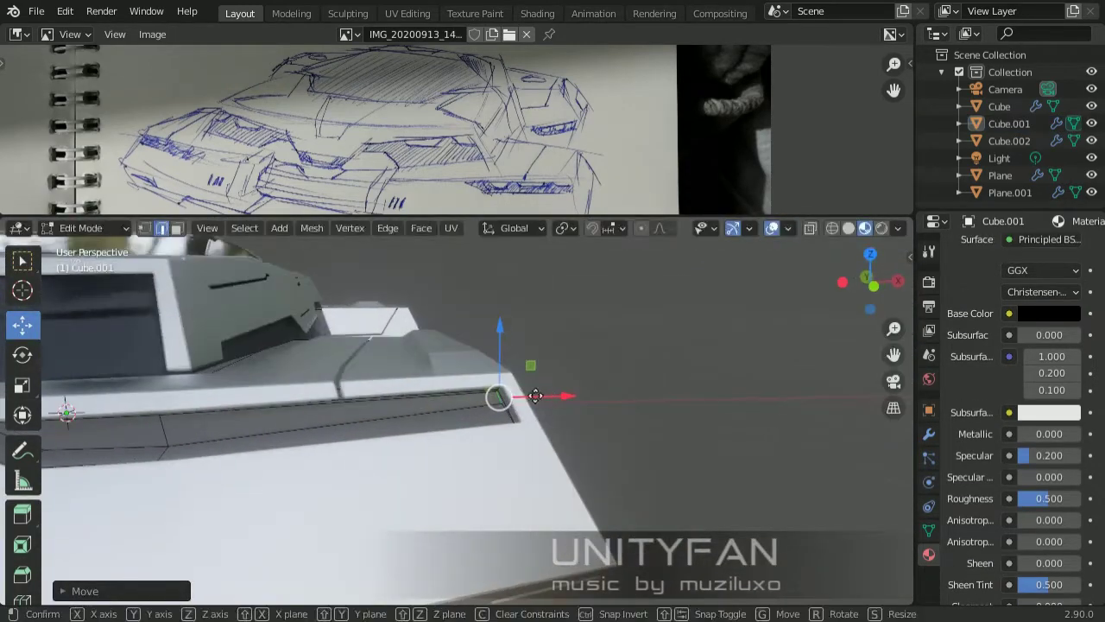
key(Tab)
scroll(436, 518, down, 3)
middle_drag(436, 518, 634, 484)
scroll(632, 481, up, 5)
middle_drag(451, 402, 530, 412)
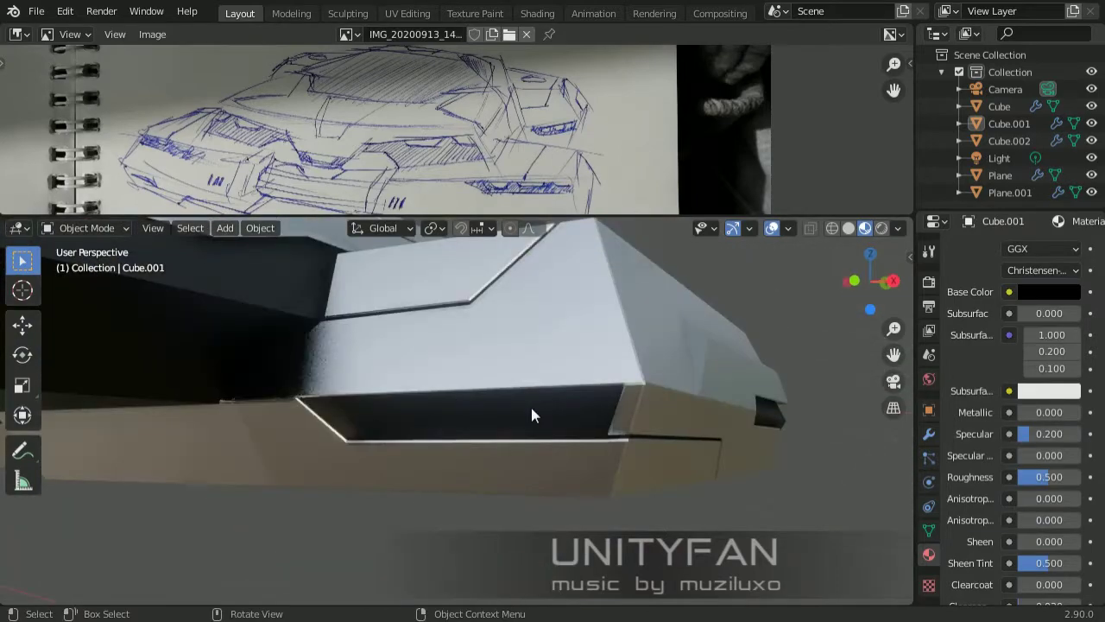
key(Tab)
scroll(388, 424, up, 3)
Knife-cut a second recess outline, inset it and push it inward.
key(k)
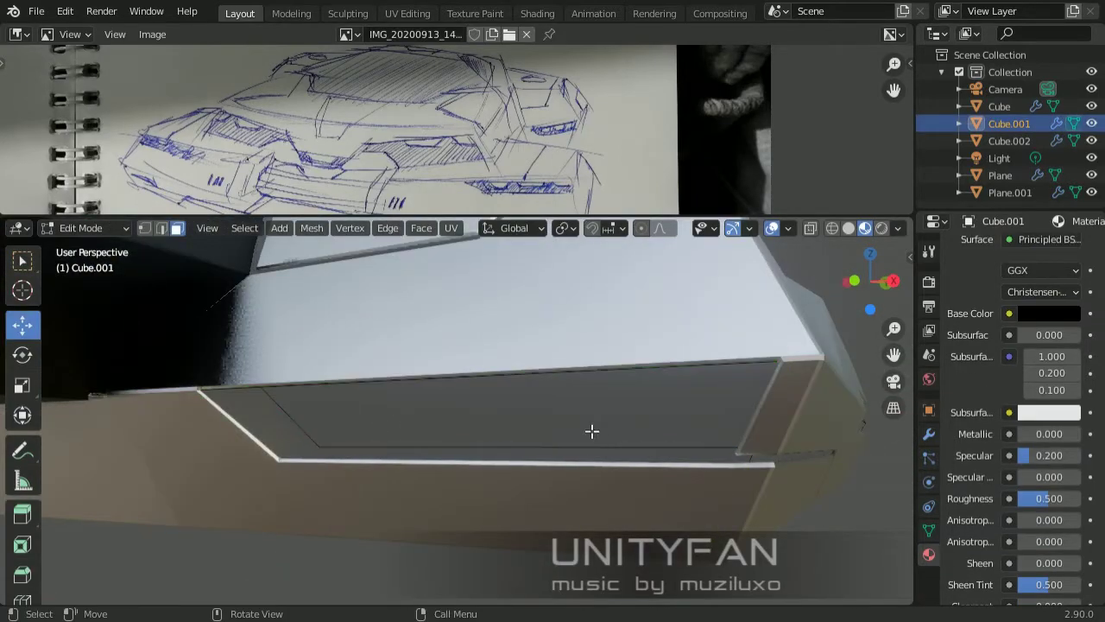
key(Return)
key(i)
middle_drag(591, 431, 530, 427)
Confirm the recess depth and switch to editing the front shell Plane.
key(g)
key(Tab)
scroll(645, 442, down, 3)
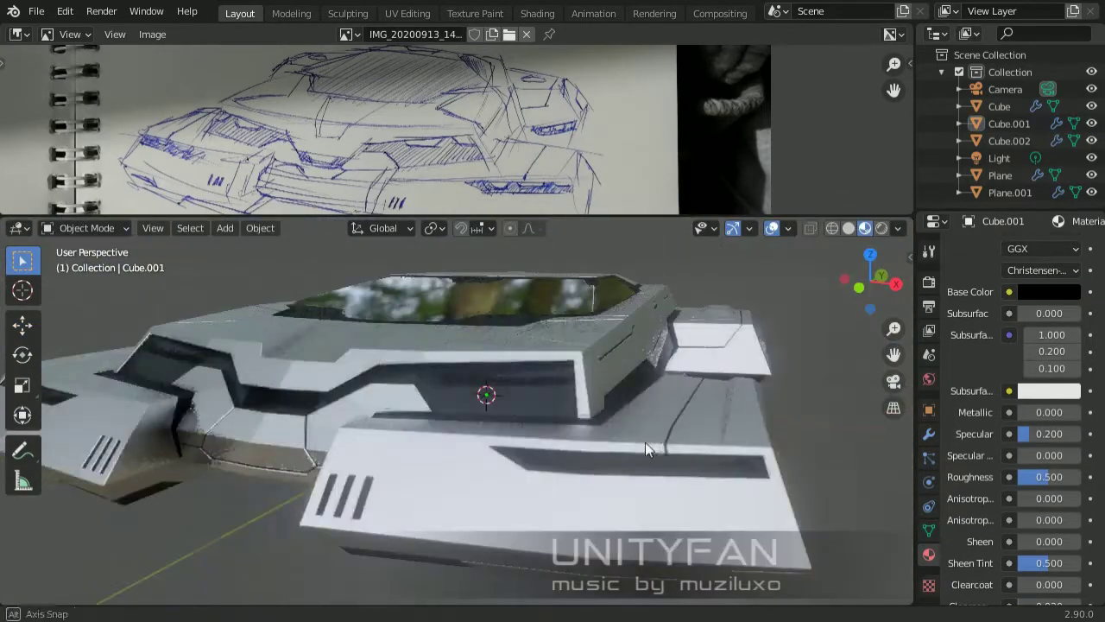
middle_drag(645, 442, 533, 452)
click(533, 451)
key(Tab)
scroll(518, 389, up, 3)
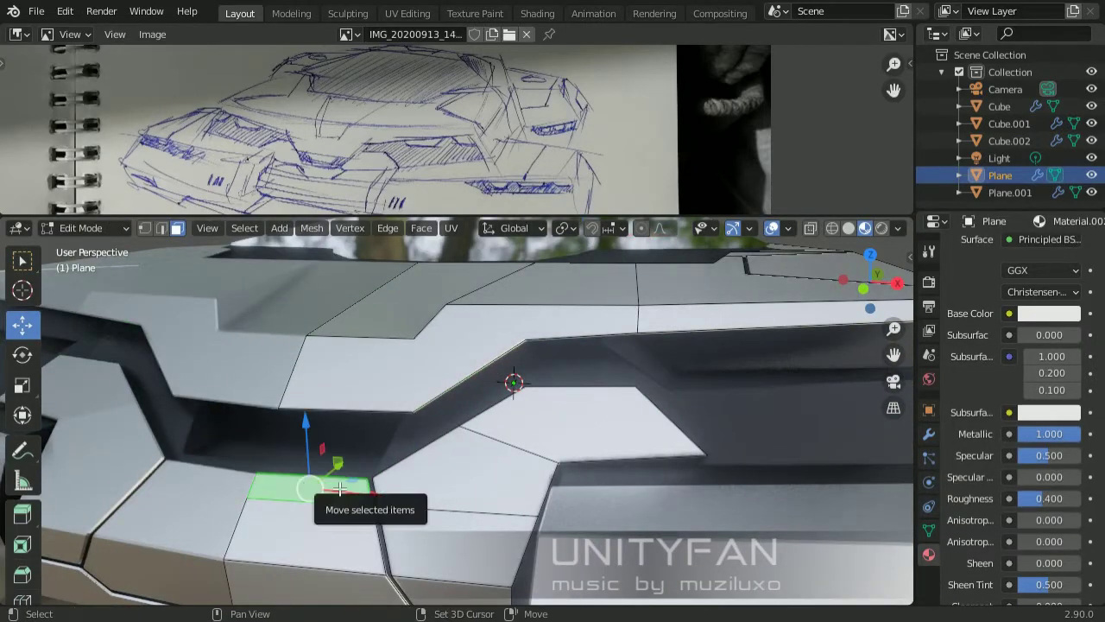
Duplicate the front face and separate it into its own headlight object.
key(shift+d)
key(p)
key(Tab)
scroll(519, 389, down, 5)
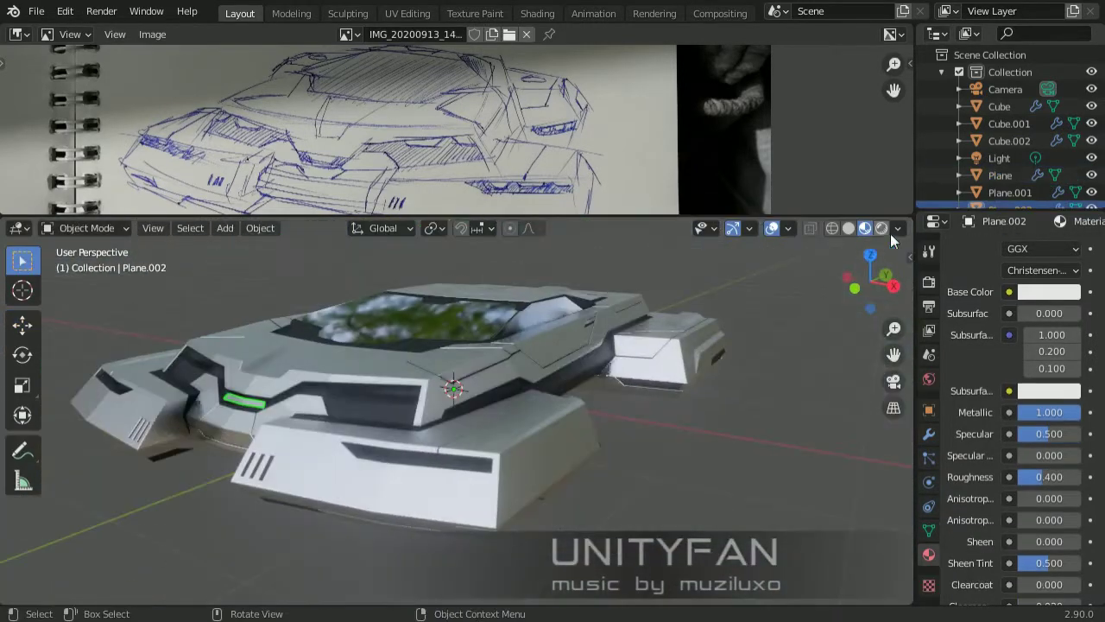
click(898, 228)
click(808, 431)
scroll(330, 439, up, 4)
scroll(1092, 269, up, 3)
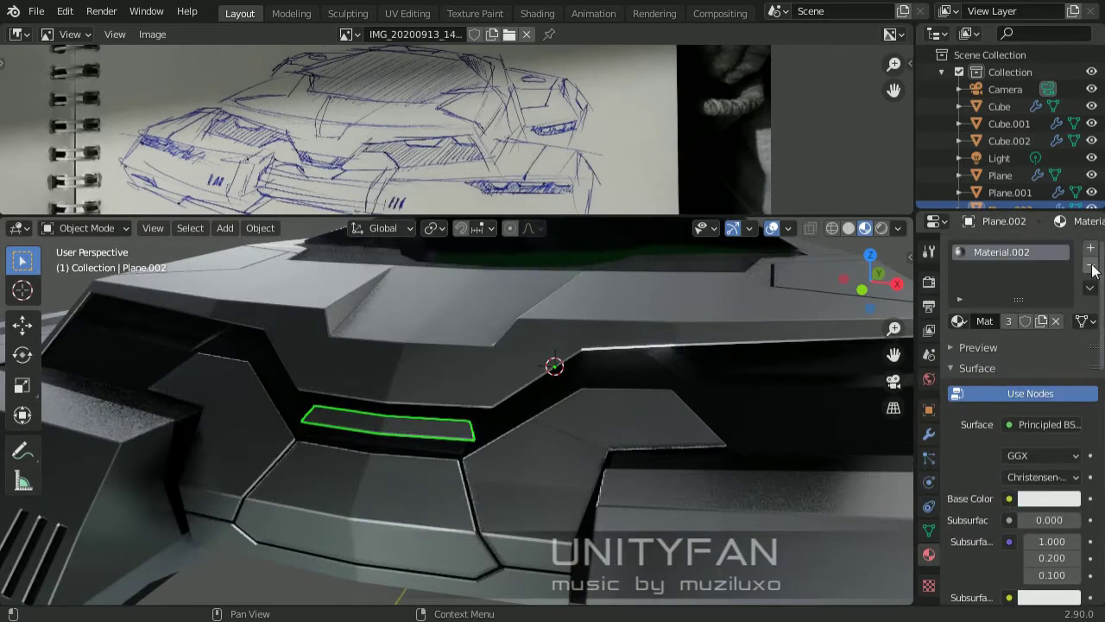
Give the light a new Emission material with strength 7 and a peach colour.
click(1093, 269)
click(1018, 321)
click(1042, 424)
click(863, 72)
drag(1036, 477, 1055, 462)
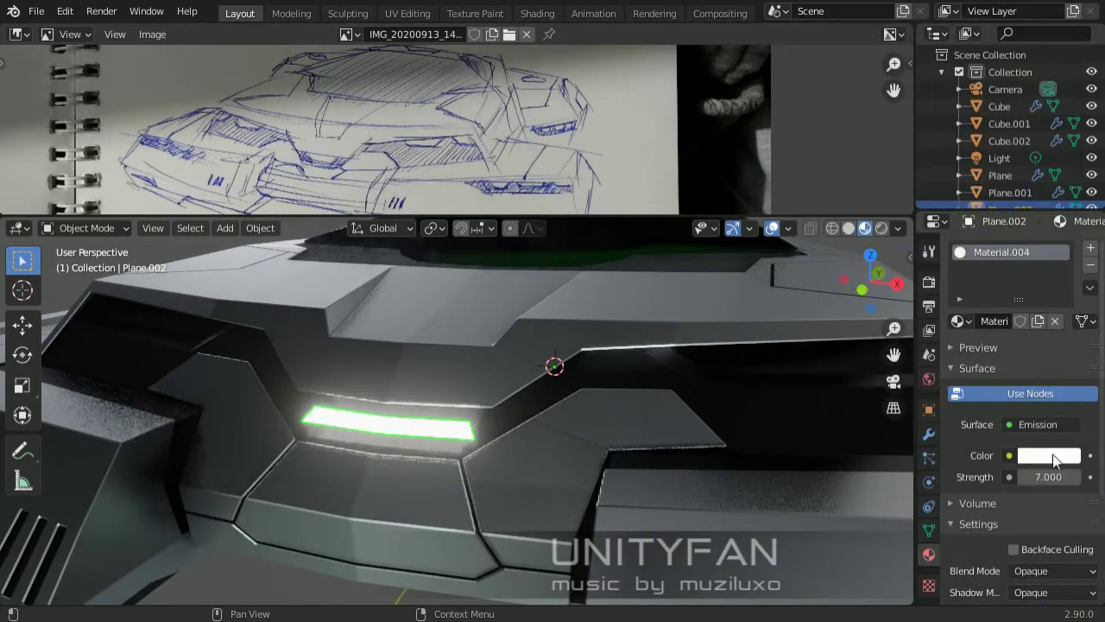
click(1054, 460)
click(1023, 269)
Move the light piece along X, then within the YZ plane into the recess.
key(Tab)
key(1)
key(g)
key(x)
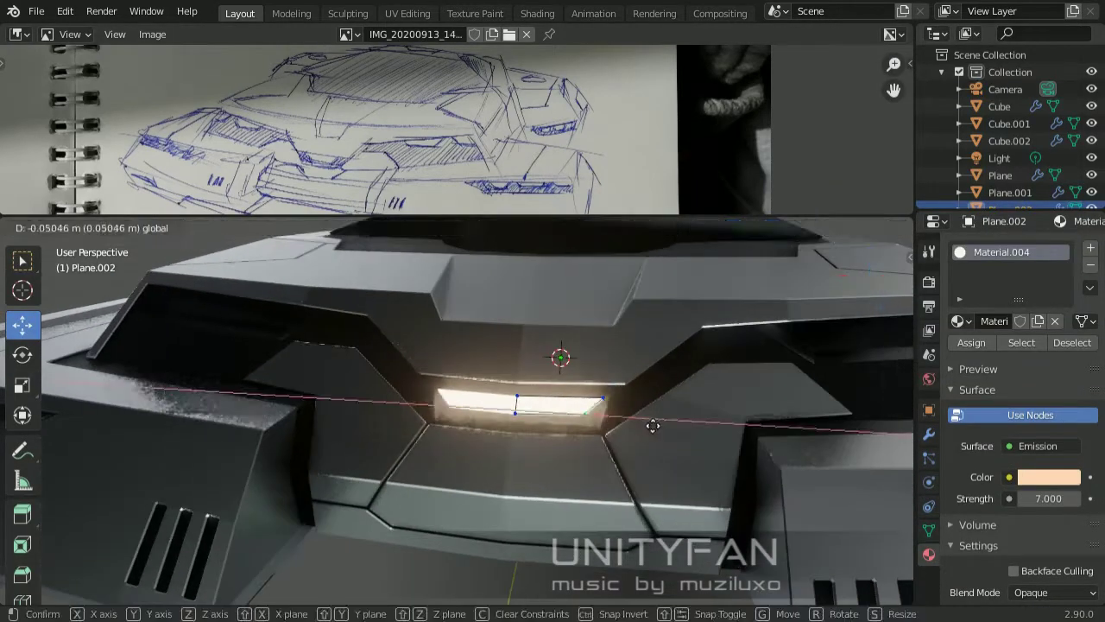
click(611, 412)
scroll(593, 427, up, 3)
mouse_move(592, 426)
middle_down()
mouse_move(752, 328)
mouse_move(494, 363)
middle_up()
key(g)
key(shift+x)
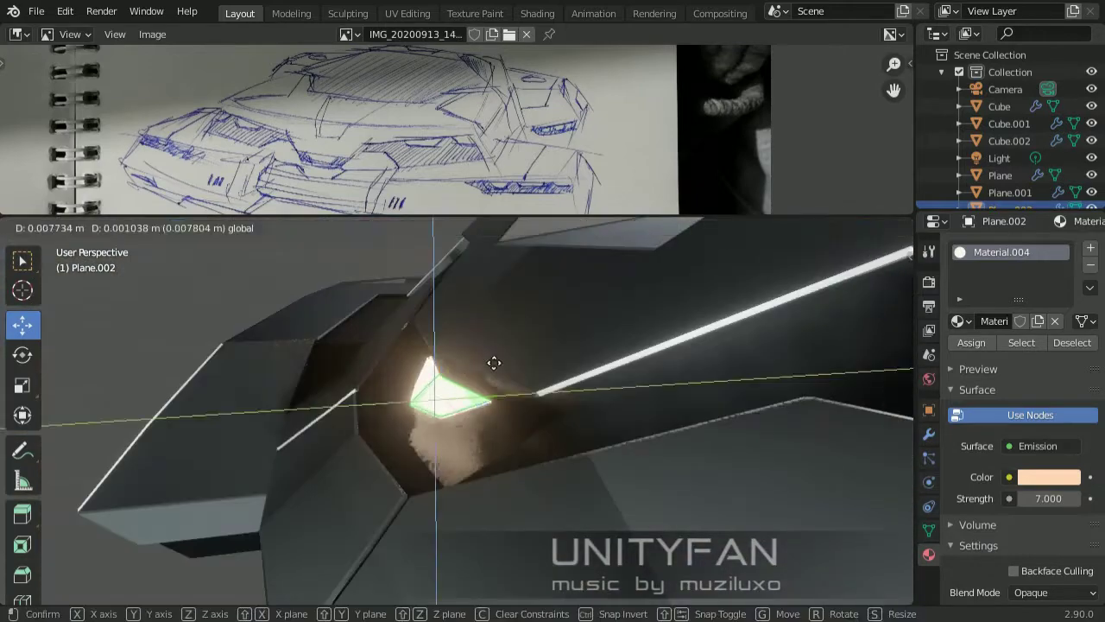
click(494, 362)
Confirm the light placement and move a duplicated light to the other side.
scroll(510, 402, down, 5)
mouse_move(518, 406)
middle_down()
mouse_move(440, 400)
mouse_move(476, 412)
middle_up()
scroll(475, 412, up, 2)
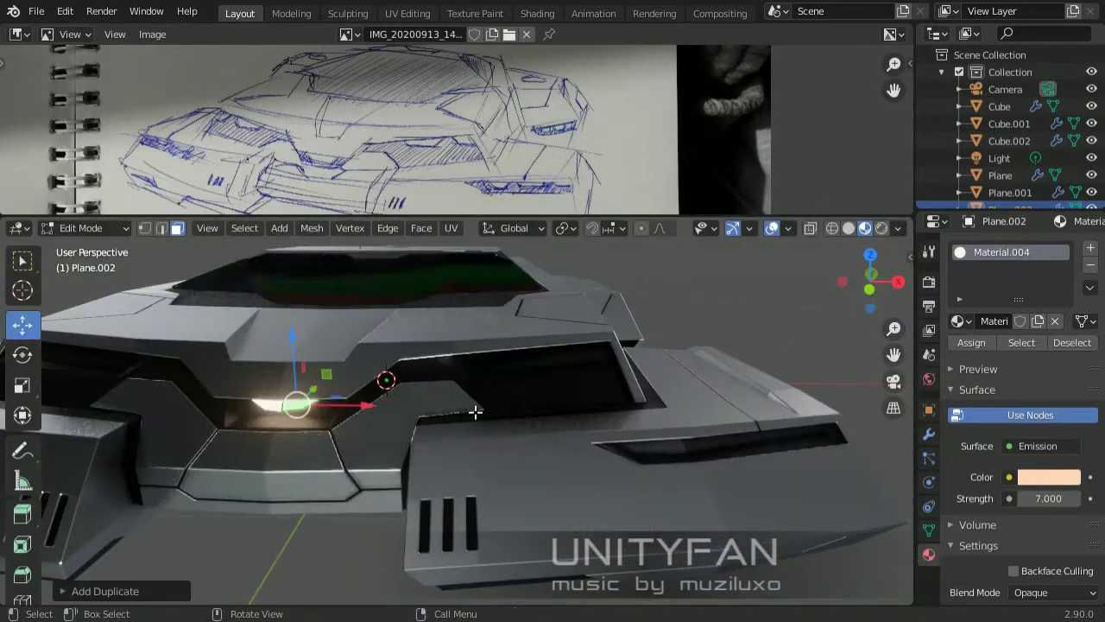
click(548, 321)
mouse_move(548, 322)
middle_down()
mouse_move(443, 382)
mouse_move(446, 396)
mouse_move(148, 229)
middle_up()
scroll(443, 382, up, 2)
Place a glowing light strip copy in its recess and orbit to check the front lights.
middle_drag(549, 371, 574, 336)
click(573, 336)
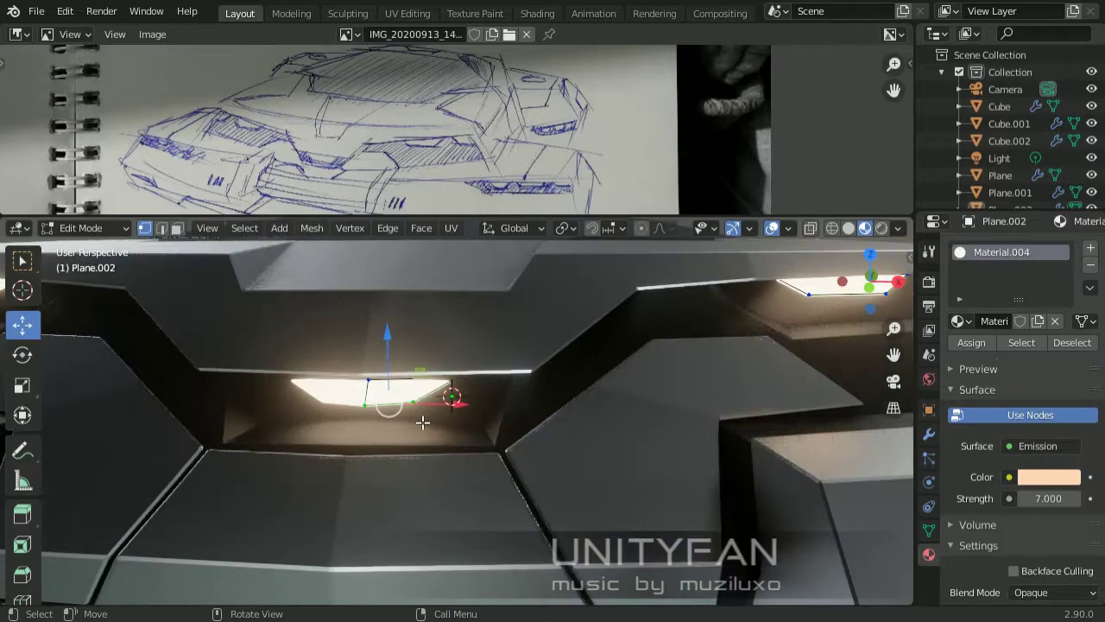
middle_drag(422, 421, 305, 335)
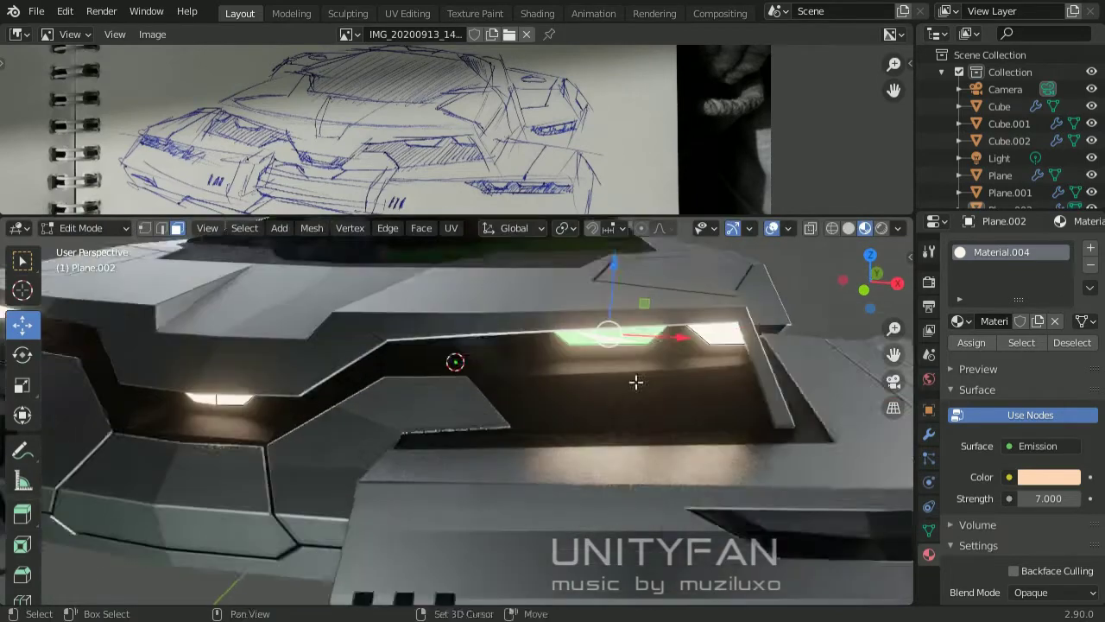
middle_drag(636, 382, 614, 395)
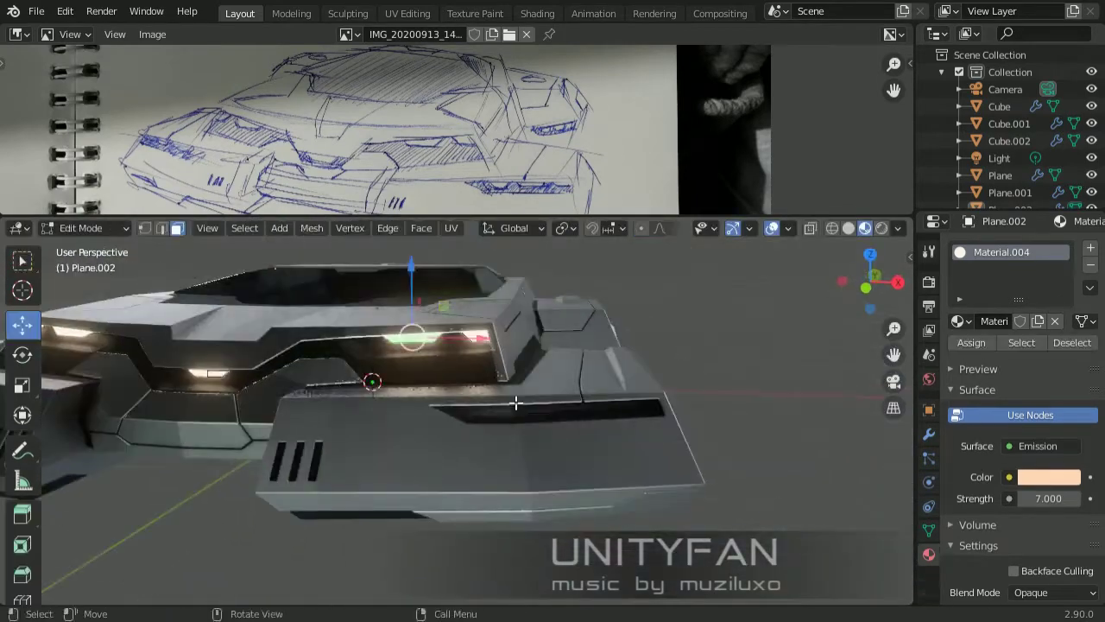
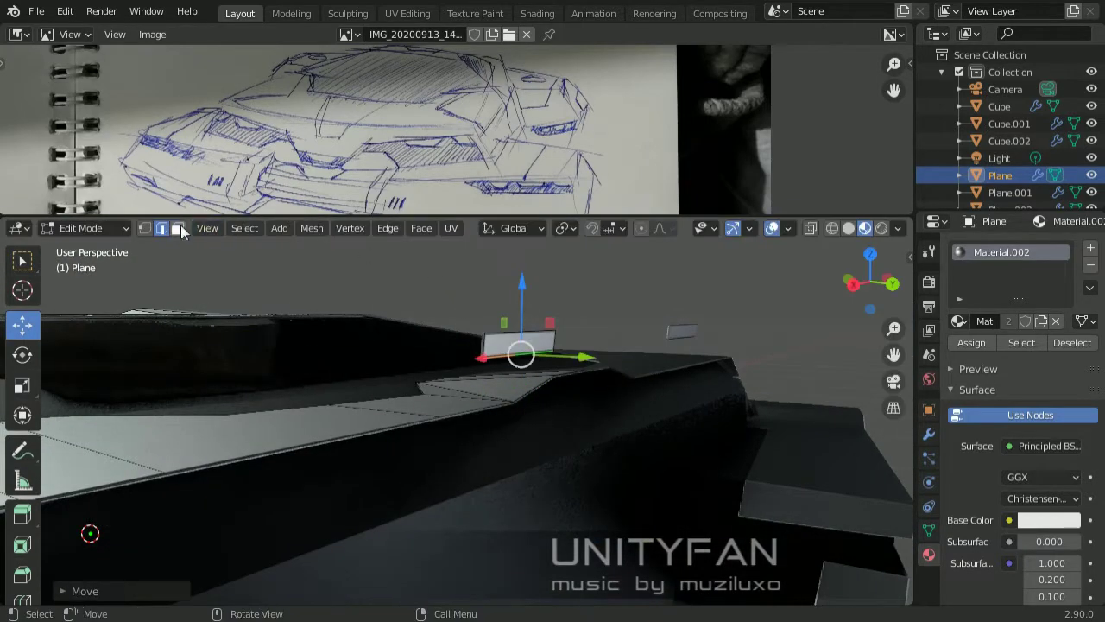
Separate the selected light-strip faces into their own object.
key(p)
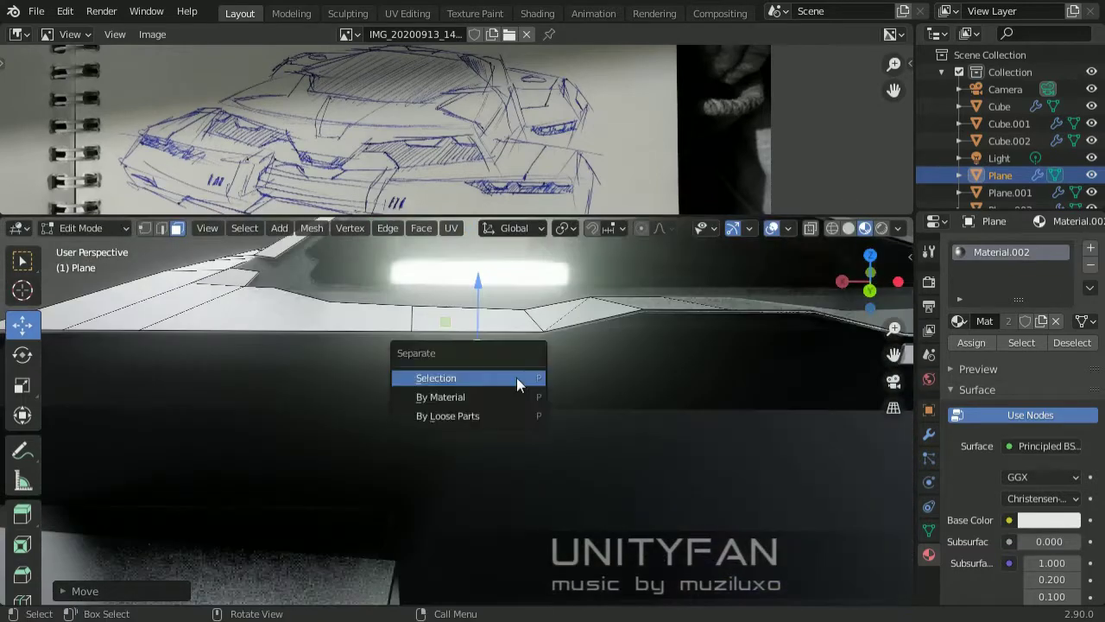
click(516, 377)
click(991, 322)
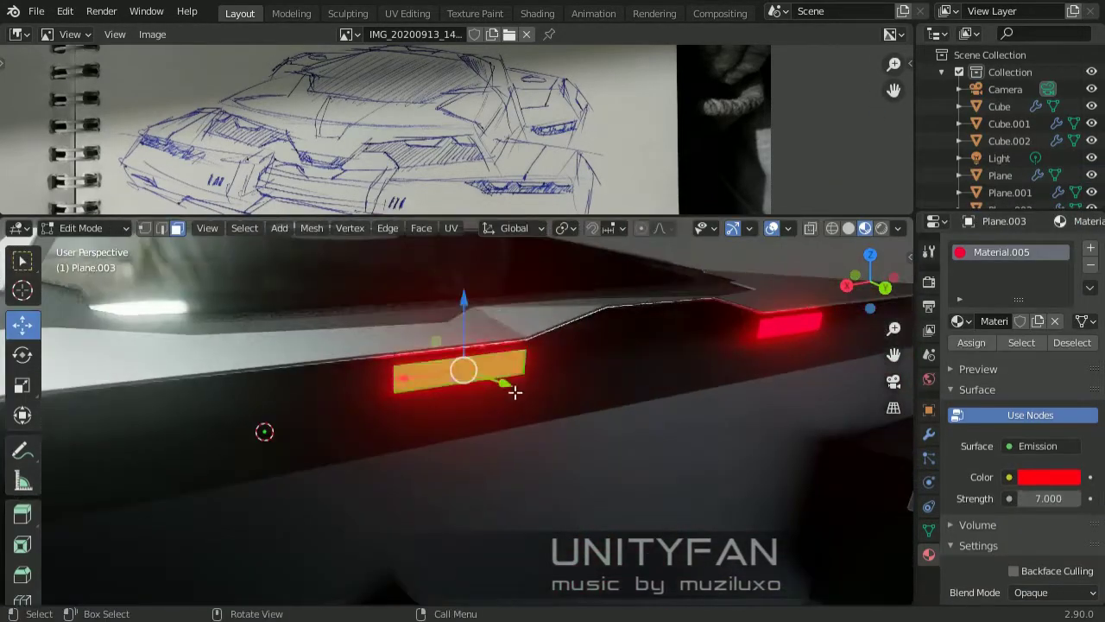
middle_drag(515, 392, 363, 397)
Move the red strip face into place on the vehicle's rear.
key(g)
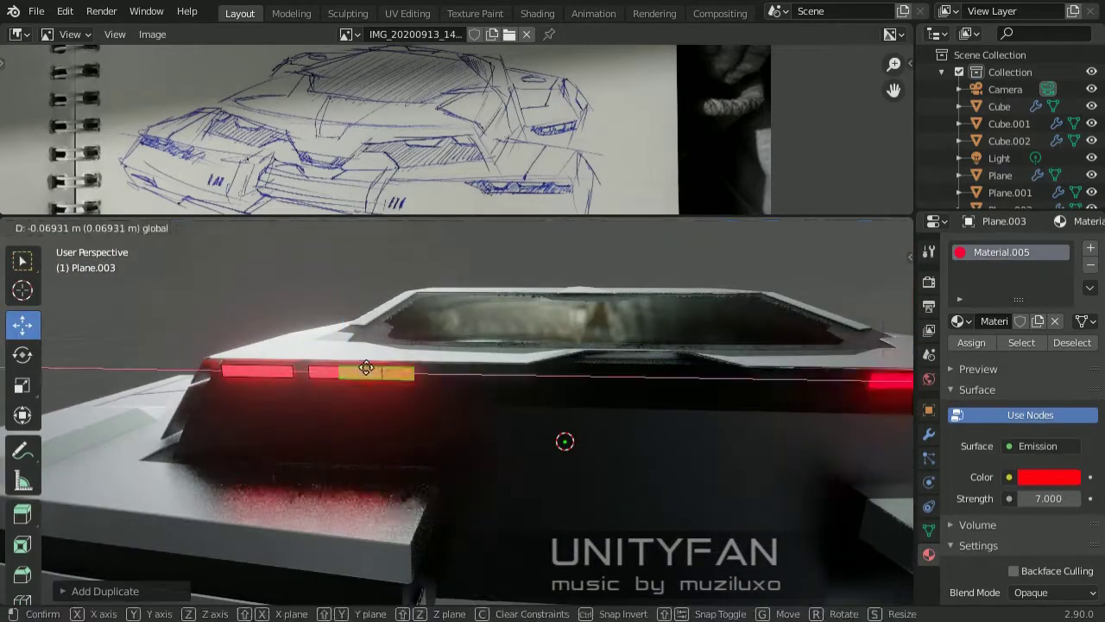
click(366, 369)
middle_drag(366, 368, 222, 256)
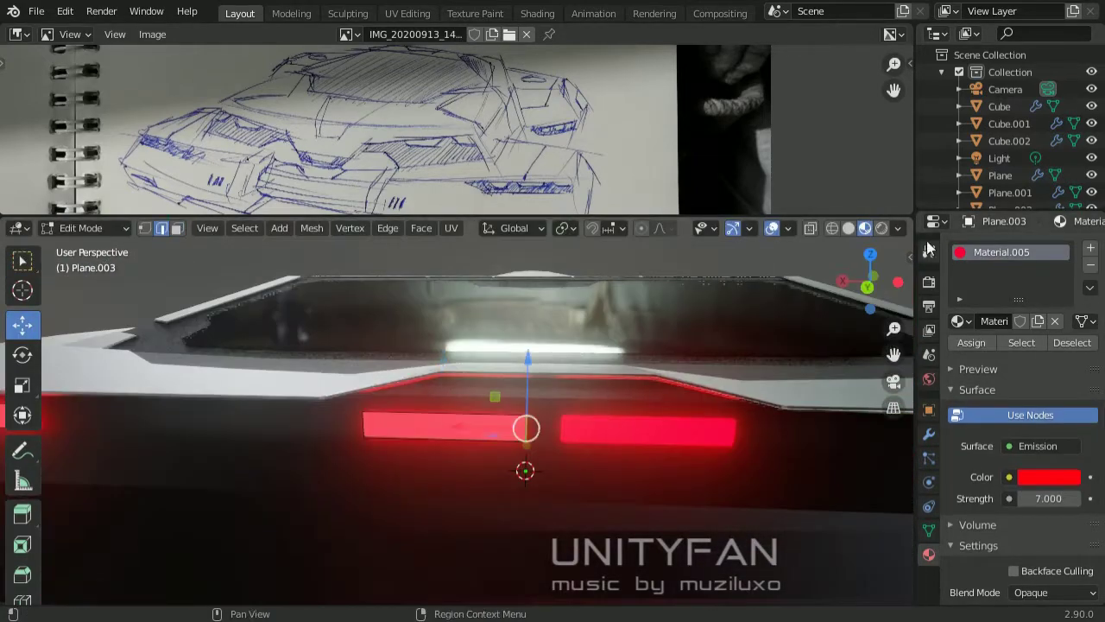
middle_drag(688, 409, 572, 452)
Raise the strip face slightly along Z and review the rear lights.
key(g)
key(z)
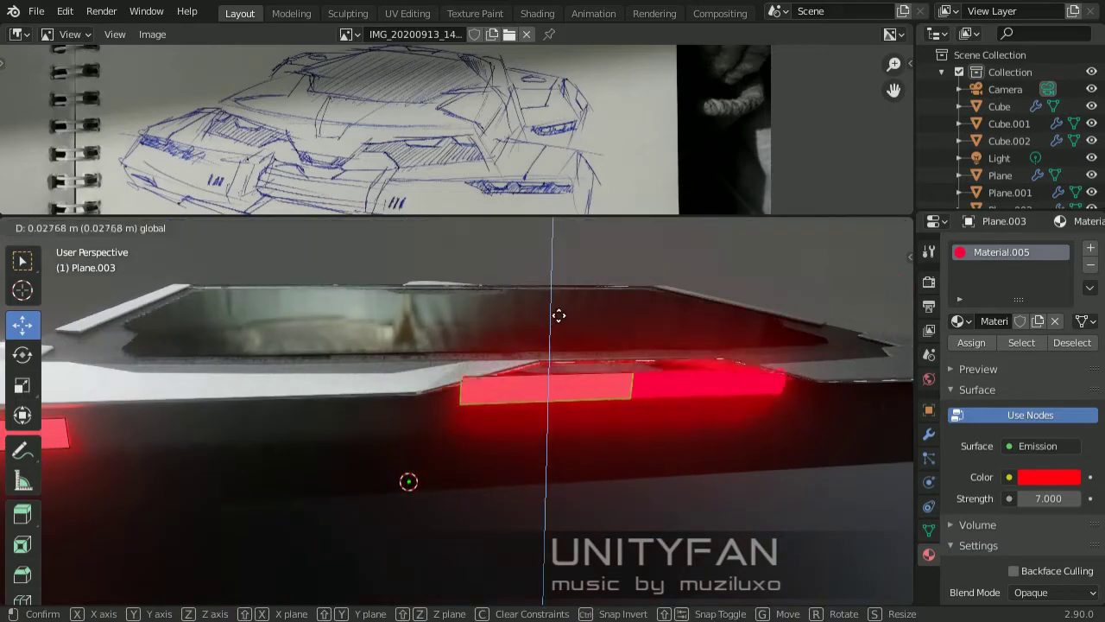
click(464, 381)
middle_drag(465, 381, 151, 234)
key(Tab)
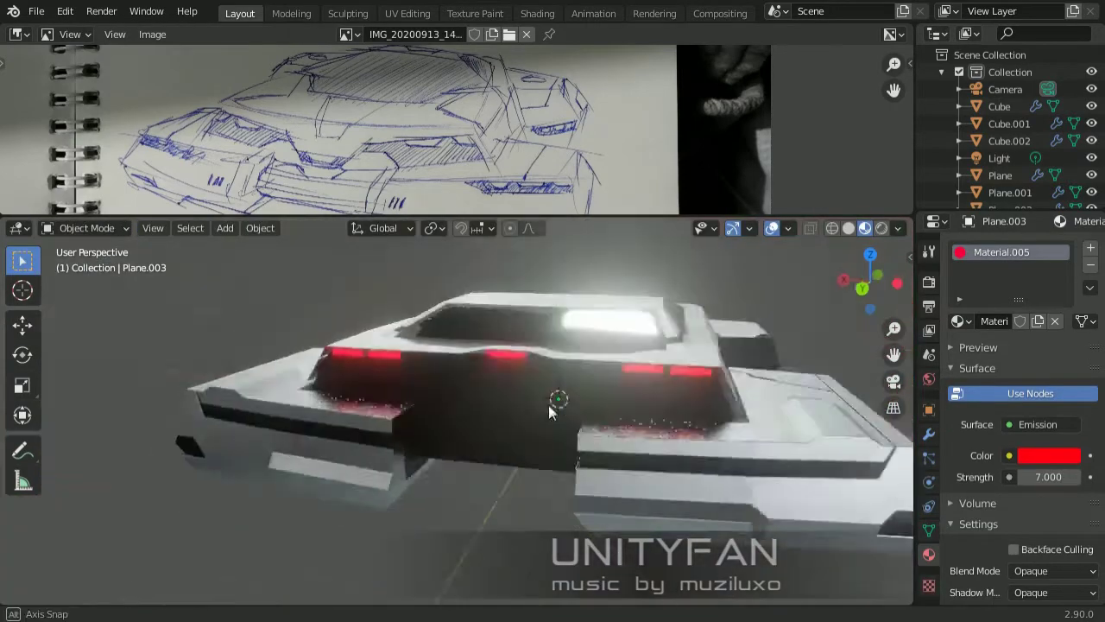
key(Tab)
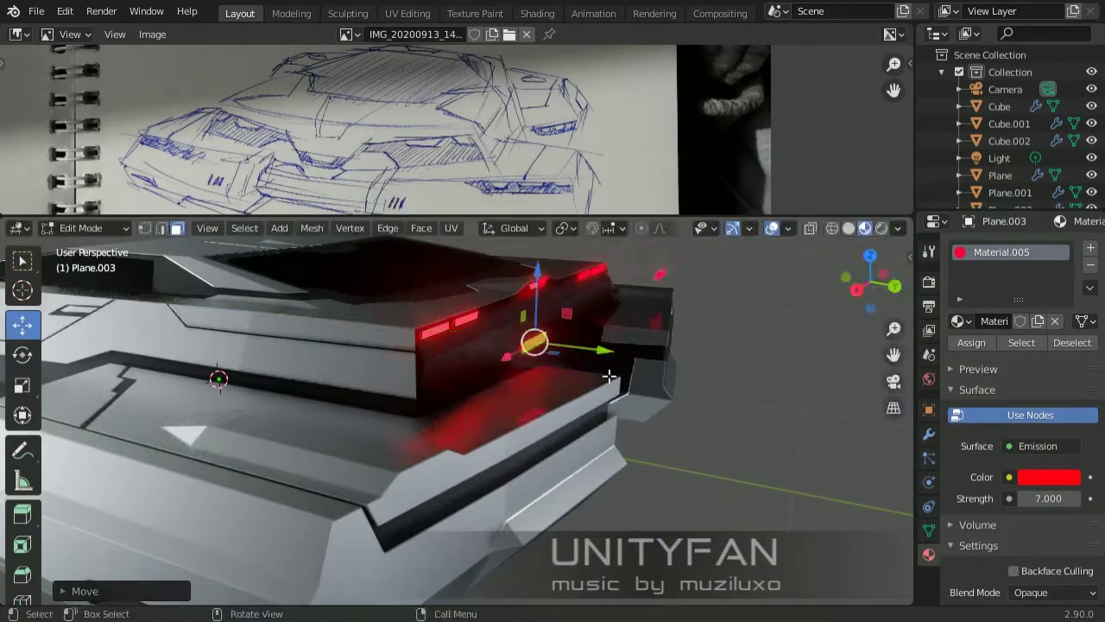
mouse_move(610, 376)
middle_down()
mouse_move(555, 434)
mouse_move(414, 420)
mouse_move(472, 476)
mouse_move(547, 467)
middle_up()
Frame the red strip and reposition one of its edges in edge-select mode.
key(KP_Decimal)
click(161, 228)
middle_drag(484, 414, 544, 483)
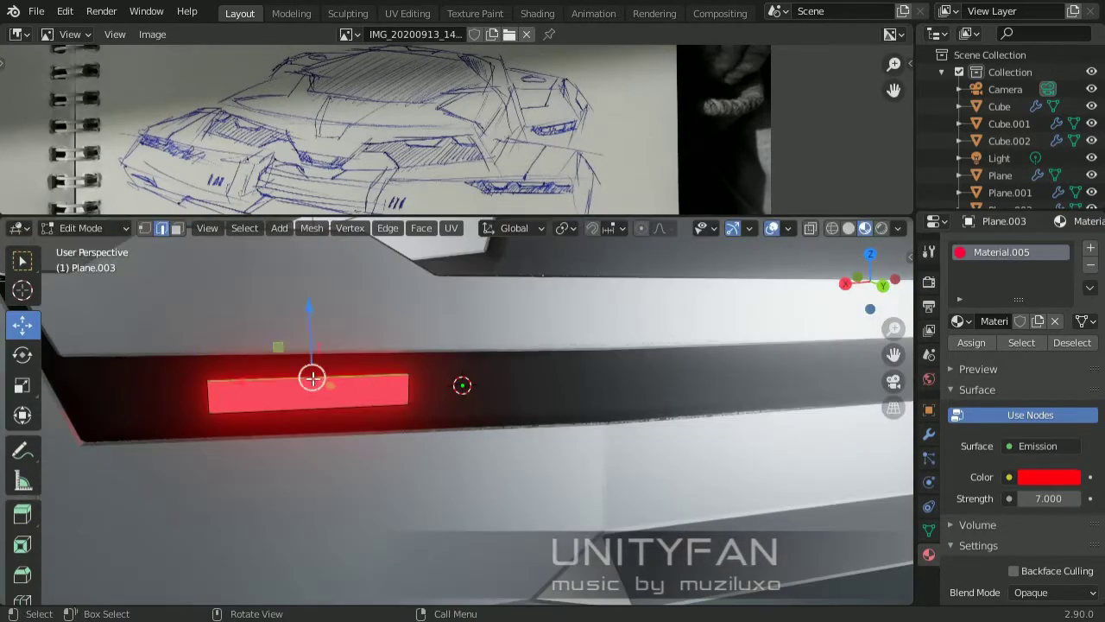
click(312, 322)
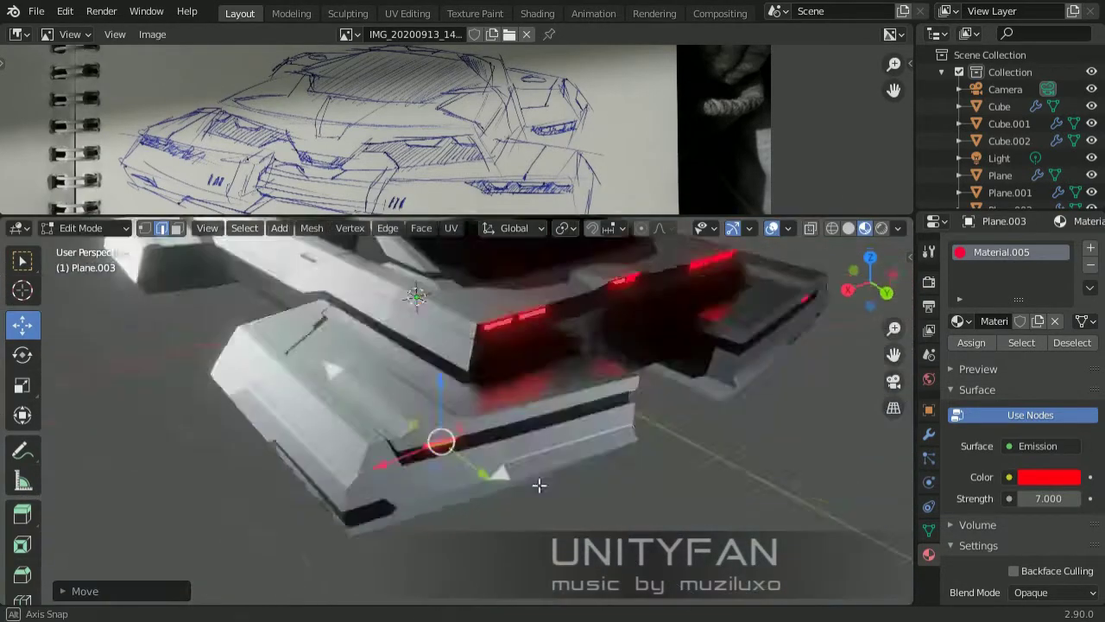
click(177, 227)
middle_drag(419, 514, 439, 562)
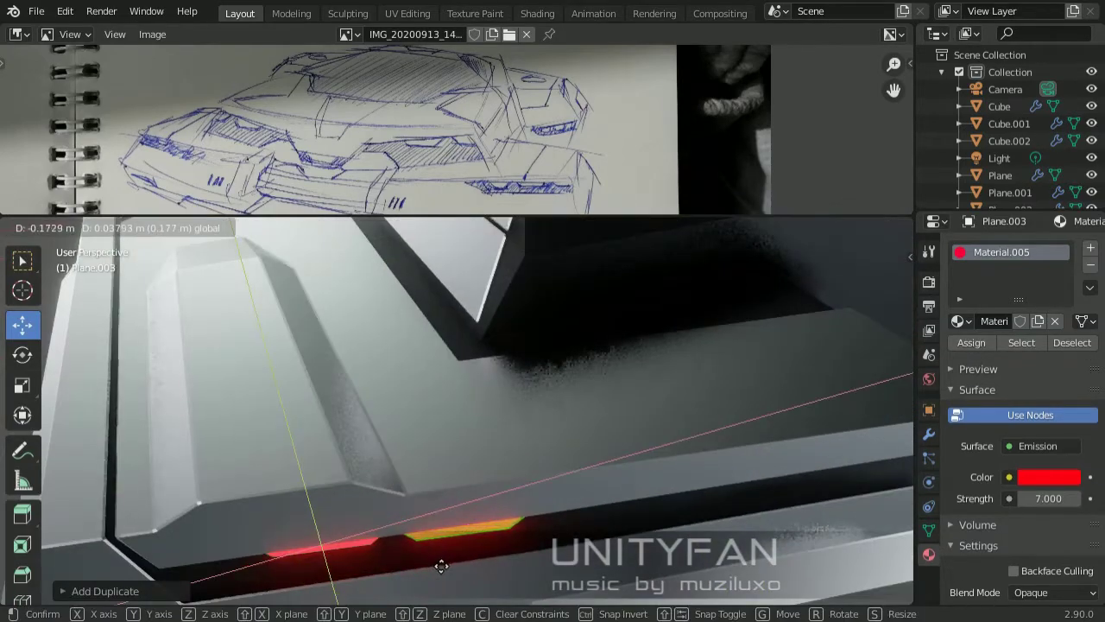
Place a copied strip face just below the side light, then start editing Plane.001.
key(g)
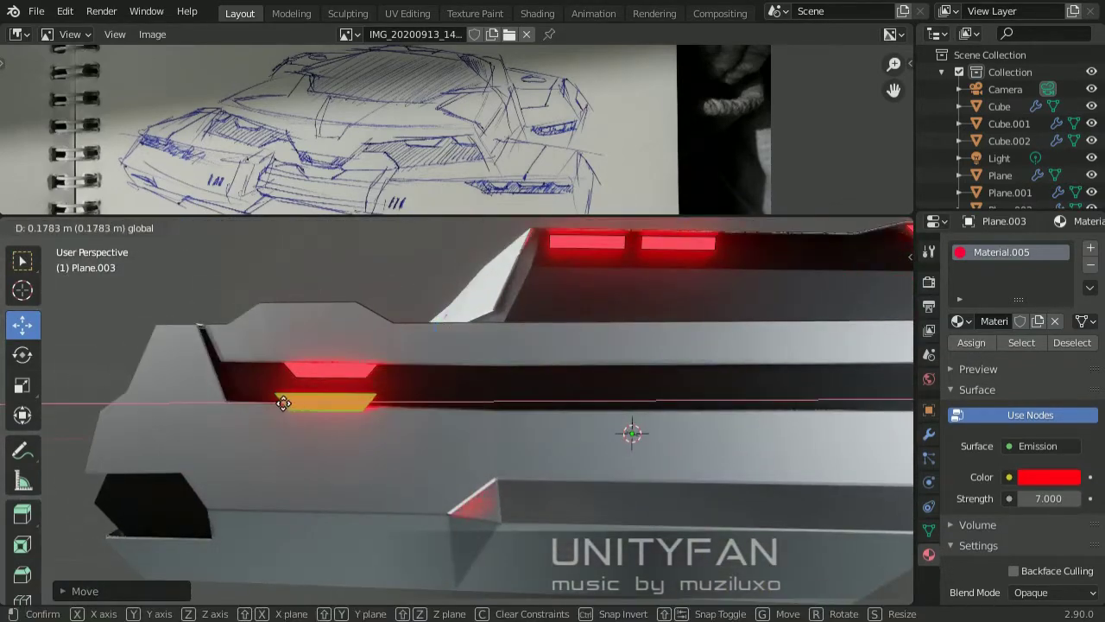
middle_drag(283, 403, 523, 429)
click(441, 404)
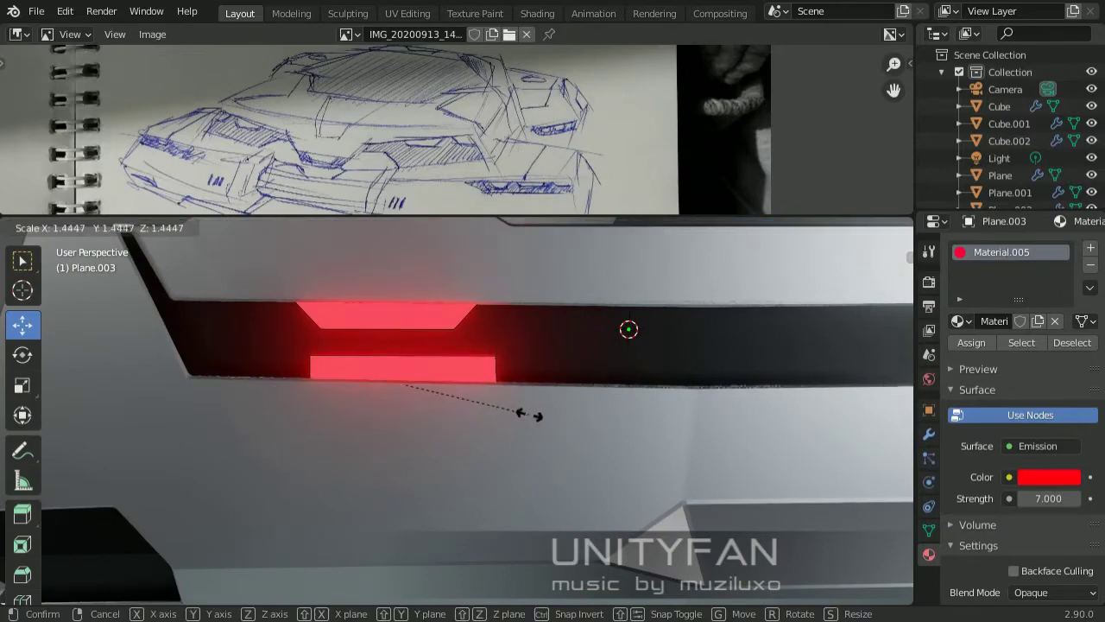
key(Tab)
scroll(542, 493, down, 5)
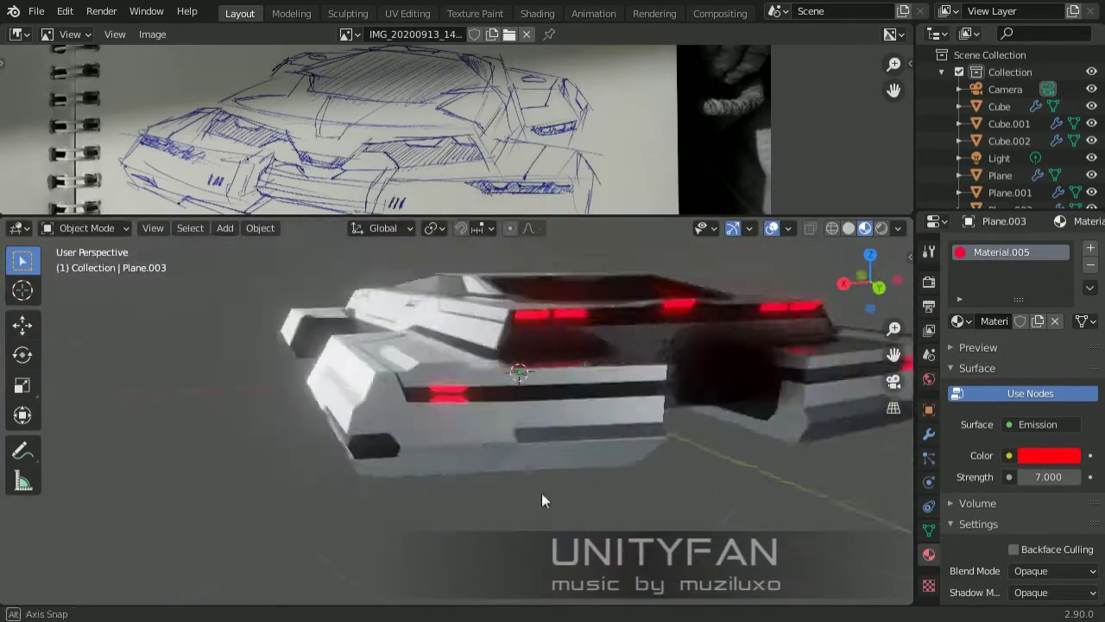
mouse_move(541, 492)
middle_down()
mouse_move(423, 519)
mouse_move(506, 475)
mouse_move(482, 489)
middle_up()
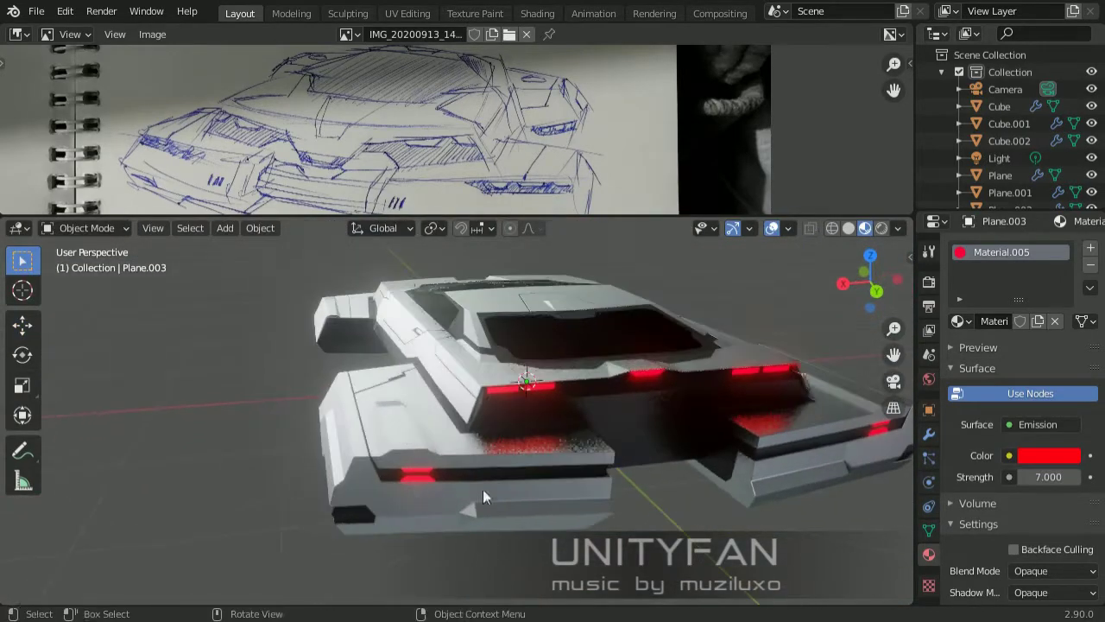
click(483, 489)
key(Tab)
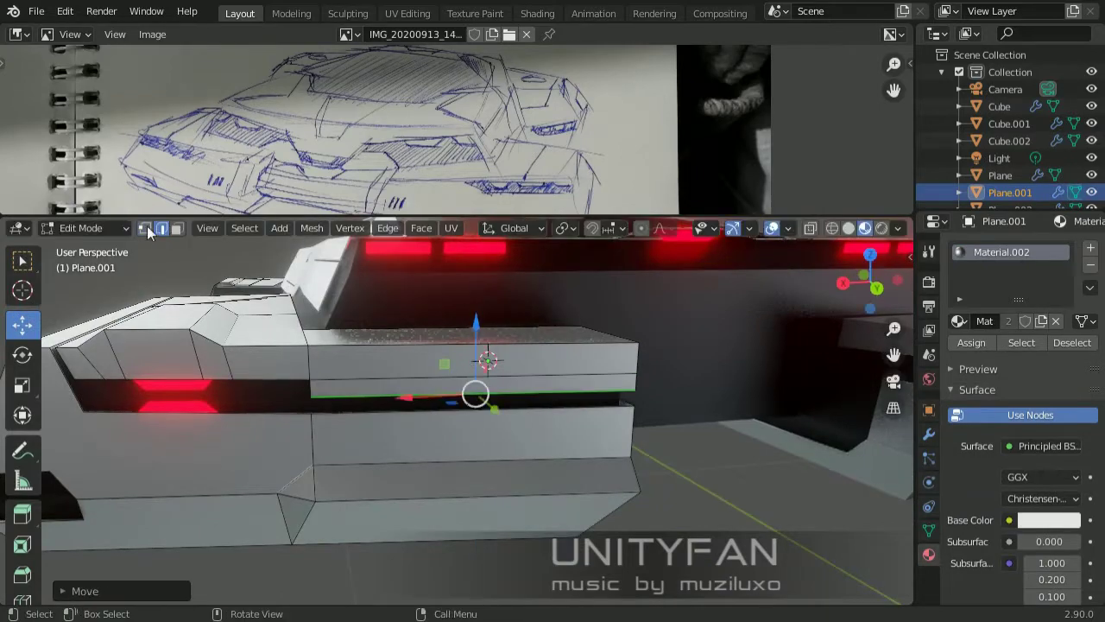
Confirm the hull geometry move and switch to editing the Plane hull mesh.
click(311, 398)
middle_drag(310, 398, 518, 380)
key(Tab)
mouse_move(628, 400)
middle_down()
mouse_move(462, 473)
mouse_move(250, 523)
mouse_move(266, 487)
mouse_move(519, 446)
mouse_move(433, 437)
middle_up()
click(474, 452)
key(Tab)
Finish and commit the knife cut across the Plane's side panel.
scroll(434, 439, up, 5)
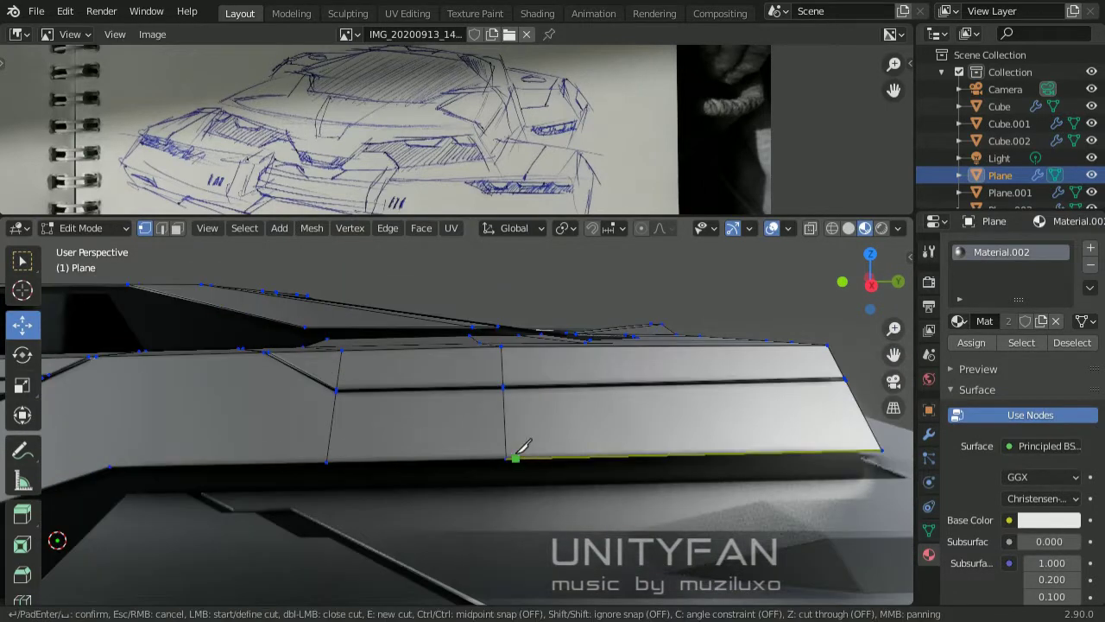
click(469, 390)
key(Return)
middle_drag(515, 432, 475, 442)
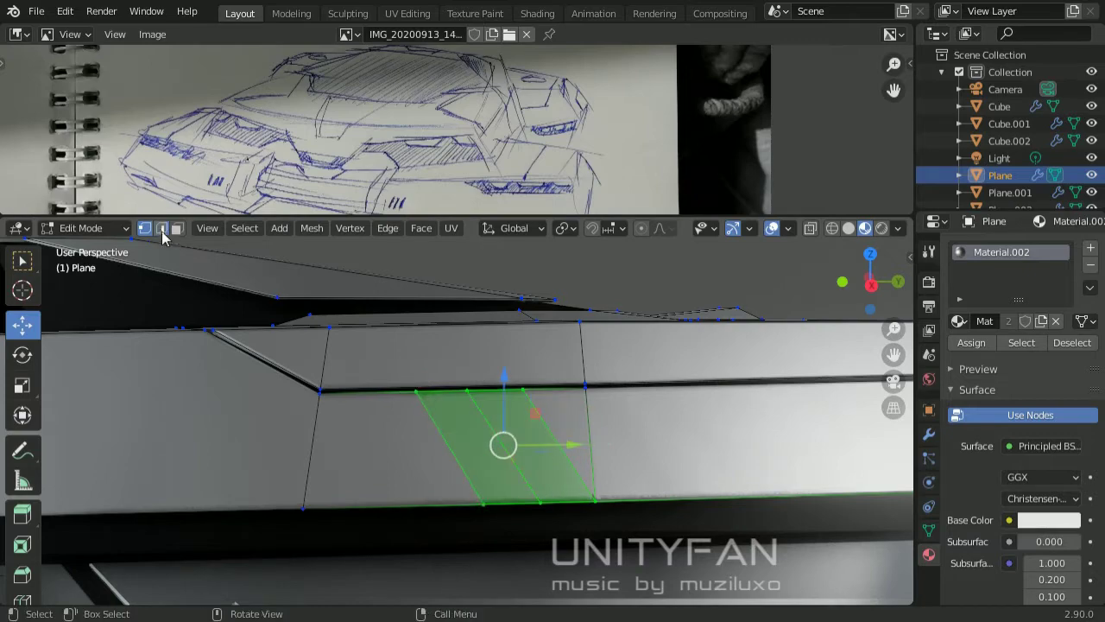
Bevel the stripe edges, delete the stripe faces as grooves, and return to Object Mode.
click(657, 544)
key(x)
click(596, 442)
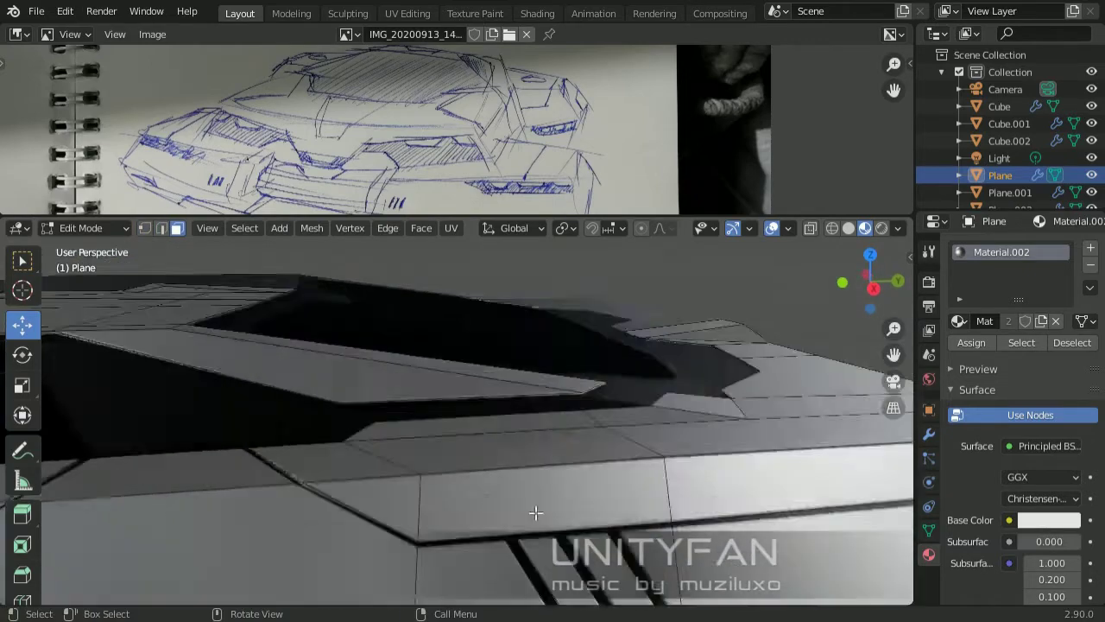
middle_drag(518, 449, 409, 381)
key(Tab)
key(Tab)
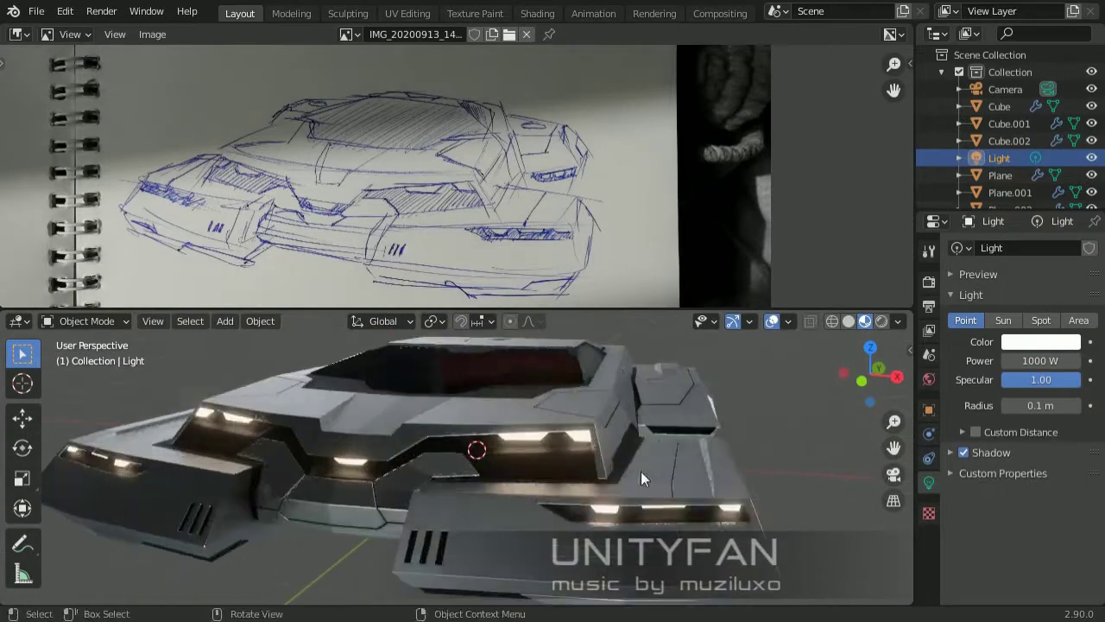
Rotate the viewport studio environment and set its strength to 0.7.
middle_drag(640, 472, 654, 346)
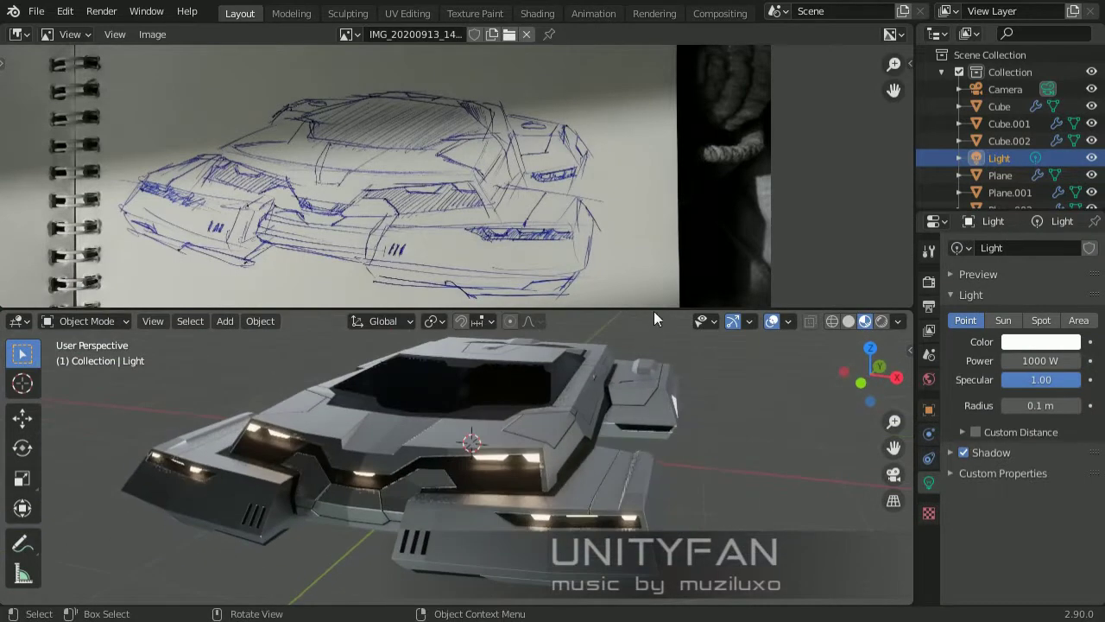
drag(654, 309, 653, 295)
shift+middle_drag(605, 414, 645, 441)
click(897, 307)
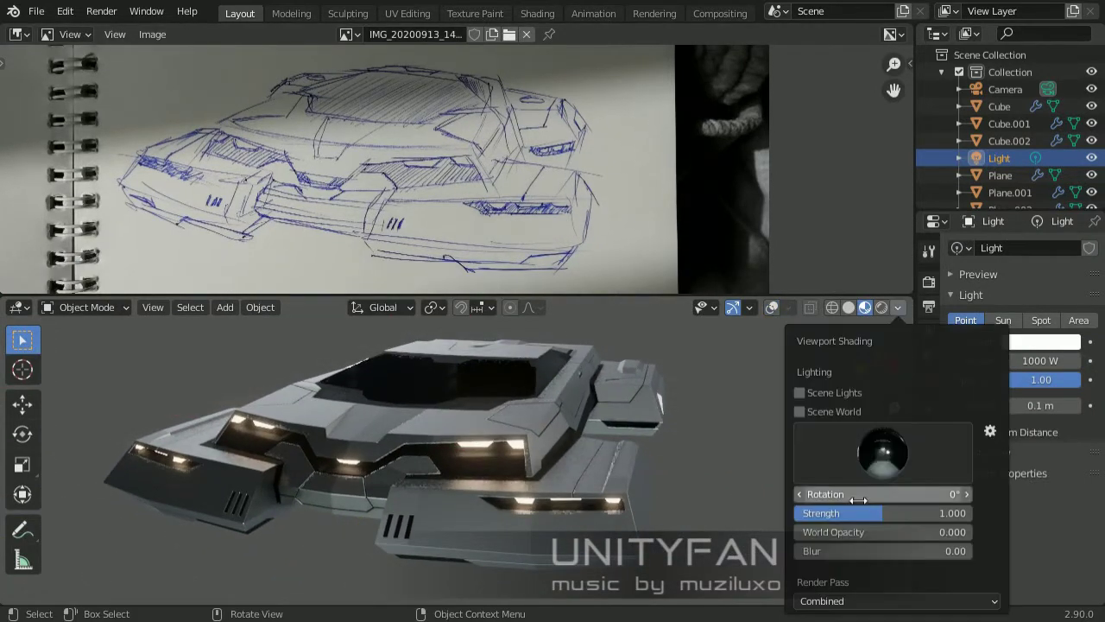
drag(881, 494, 915, 494)
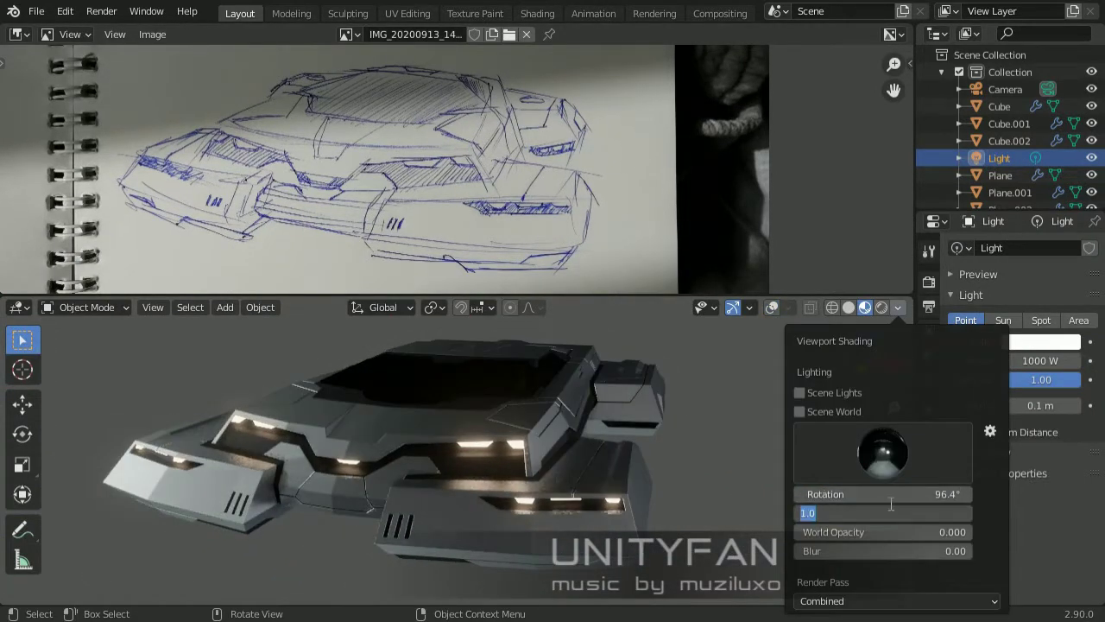
text(0.3)
key(Return)
text(0.7)
key(Return)
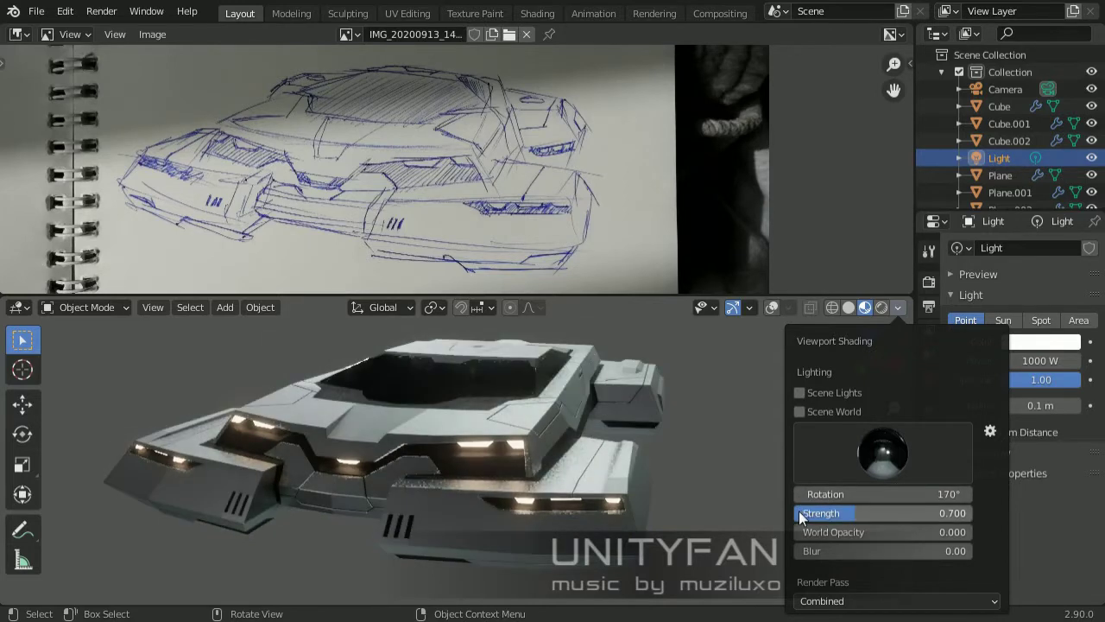
drag(881, 494, 846, 494)
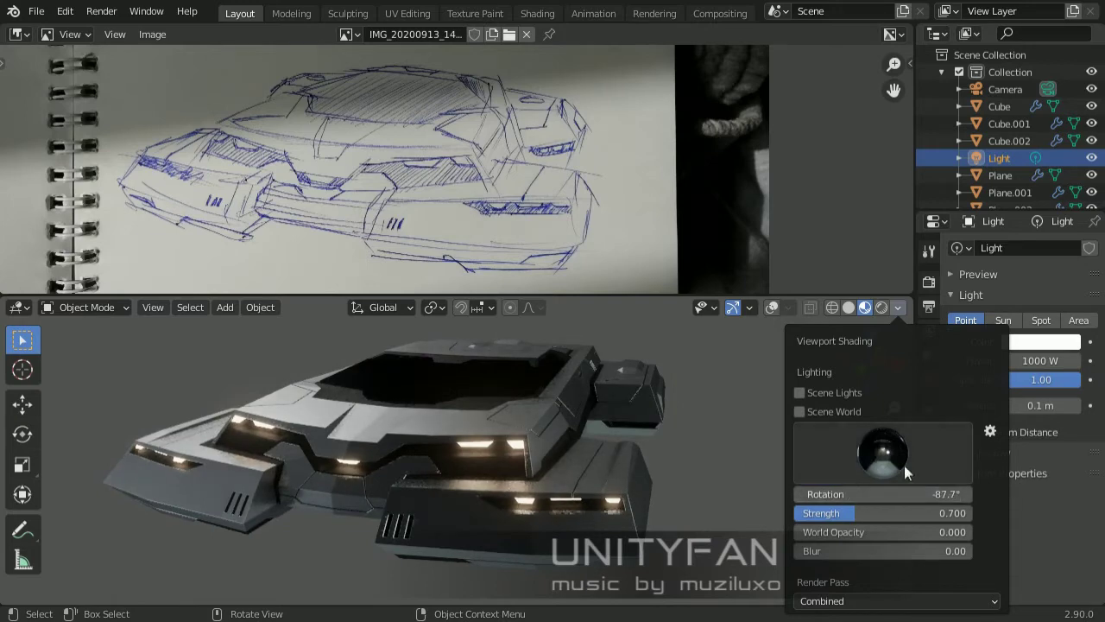
Switch the viewport lighting to a different studio HDRI from the environment grid.
drag(571, 294, 573, 284)
click(898, 296)
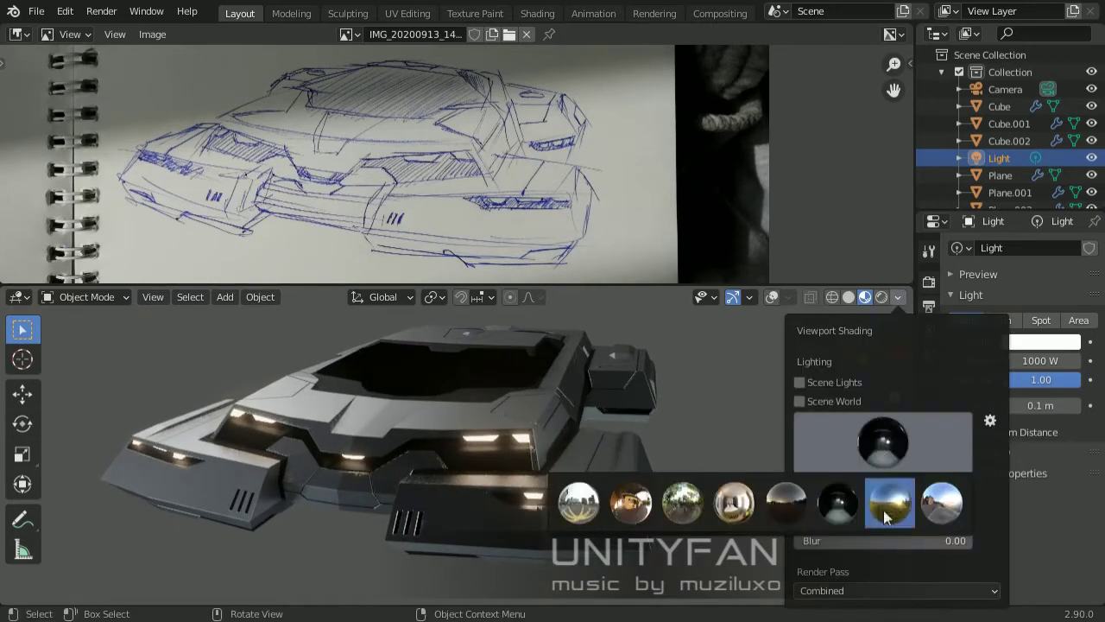
middle_drag(397, 432, 608, 455)
click(898, 296)
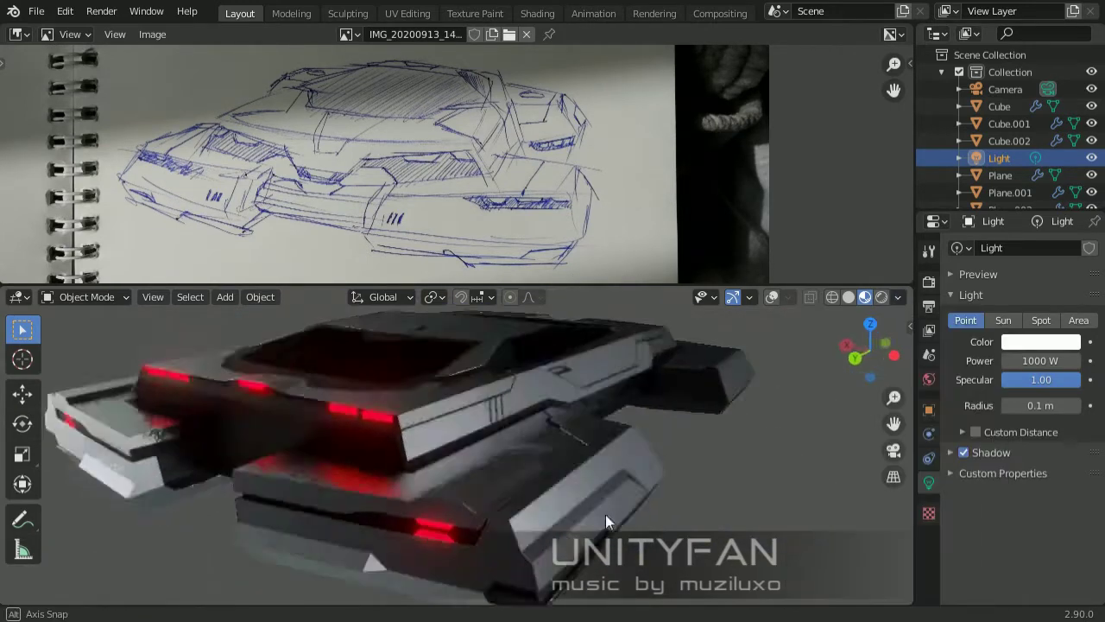
mouse_move(605, 515)
middle_down()
mouse_move(523, 542)
mouse_move(643, 459)
mouse_move(312, 470)
mouse_move(604, 389)
middle_up()
click(898, 297)
click(882, 442)
click(779, 521)
click(895, 296)
Enlarge the 3D view by shrinking the reference image area, orbiting to a low side view.
mouse_move(760, 518)
middle_down()
mouse_move(594, 493)
mouse_move(444, 519)
mouse_move(599, 285)
middle_up()
drag(598, 285, 599, 72)
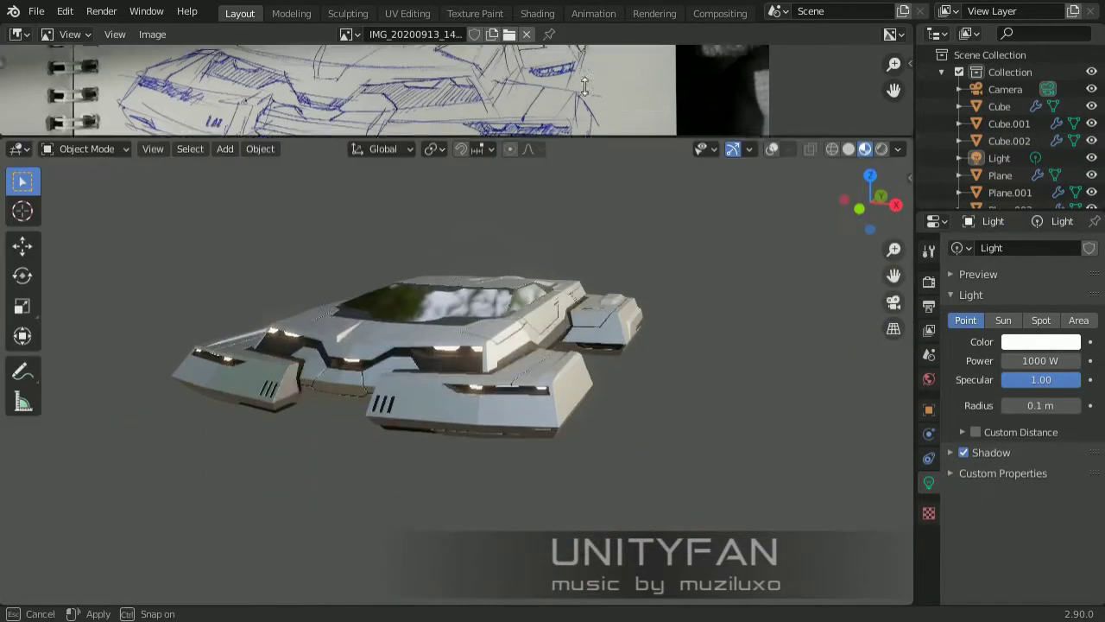
mouse_move(598, 216)
middle_down()
mouse_move(598, 337)
mouse_move(740, 337)
mouse_move(691, 360)
mouse_move(518, 503)
mouse_move(593, 463)
middle_up()
click(898, 83)
Apply a brighter studio HDRI to the viewport and inspect the vehicle from several angles.
mouse_move(735, 401)
middle_down()
mouse_move(683, 461)
mouse_move(601, 432)
middle_up()
scroll(624, 454, up, 3)
mouse_move(648, 474)
middle_down()
mouse_move(512, 465)
mouse_move(451, 501)
mouse_move(544, 466)
middle_up()
click(898, 83)
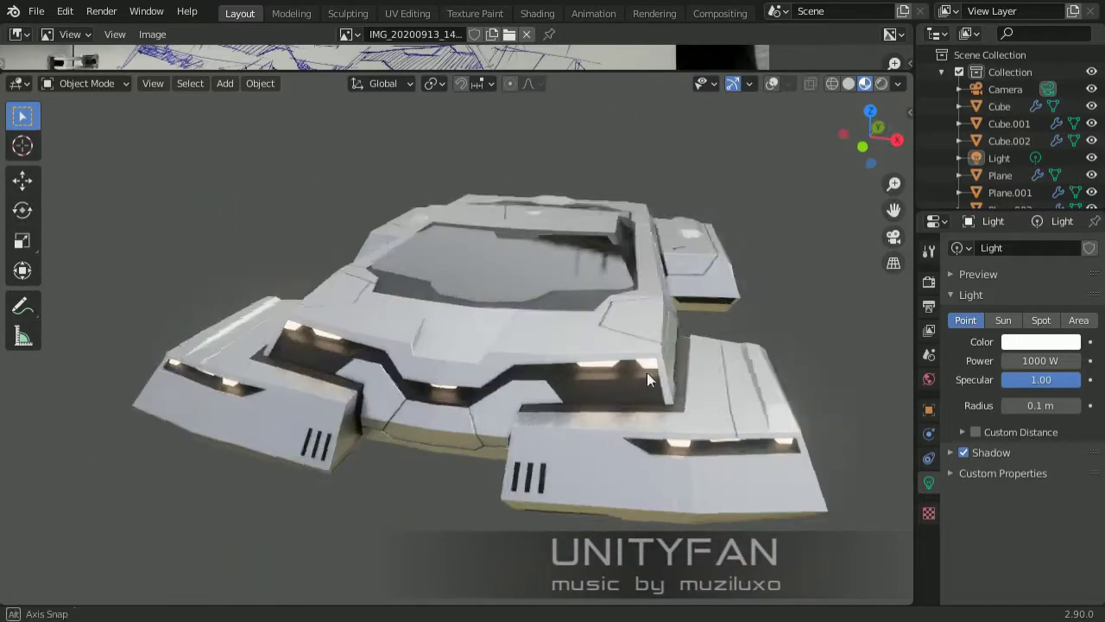
middle_drag(647, 372, 560, 345)
click(897, 83)
mouse_move(742, 337)
middle_down()
mouse_move(667, 346)
mouse_move(721, 379)
mouse_move(575, 350)
mouse_move(897, 349)
mouse_move(715, 441)
mouse_move(673, 390)
mouse_move(651, 400)
mouse_move(742, 476)
mouse_move(682, 511)
mouse_move(738, 474)
middle_up()
click(898, 83)
click(882, 228)
Return to the darker studio HDRI, restore the reference image area, and rotate the lighting.
click(850, 298)
mouse_move(850, 297)
middle_down()
mouse_move(628, 513)
mouse_move(639, 431)
middle_up()
drag(621, 71, 621, 270)
click(898, 283)
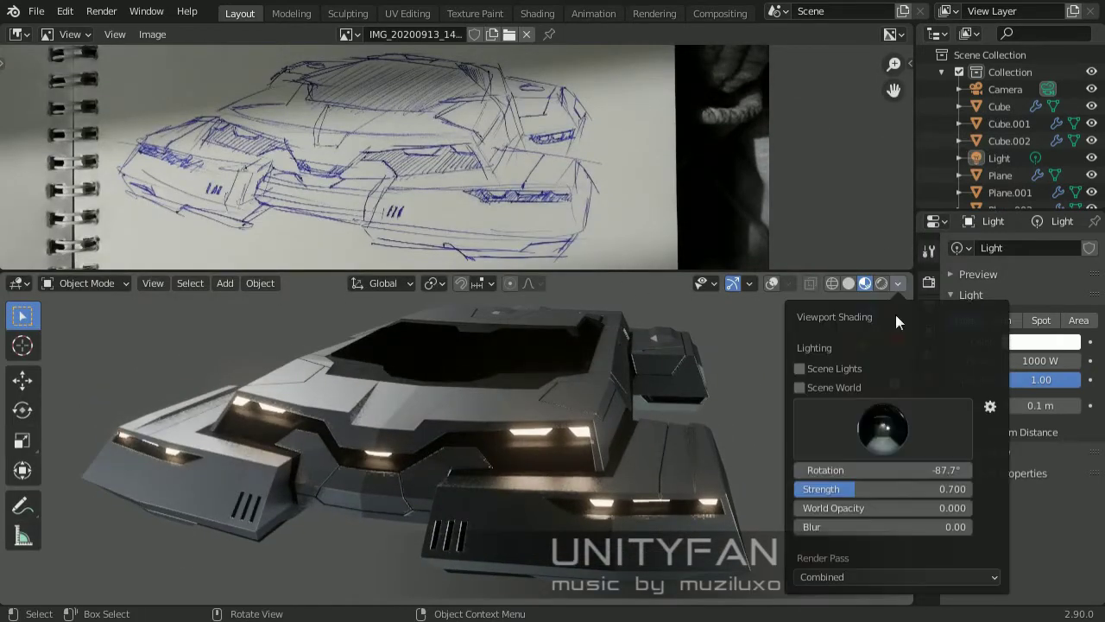
drag(882, 470, 932, 469)
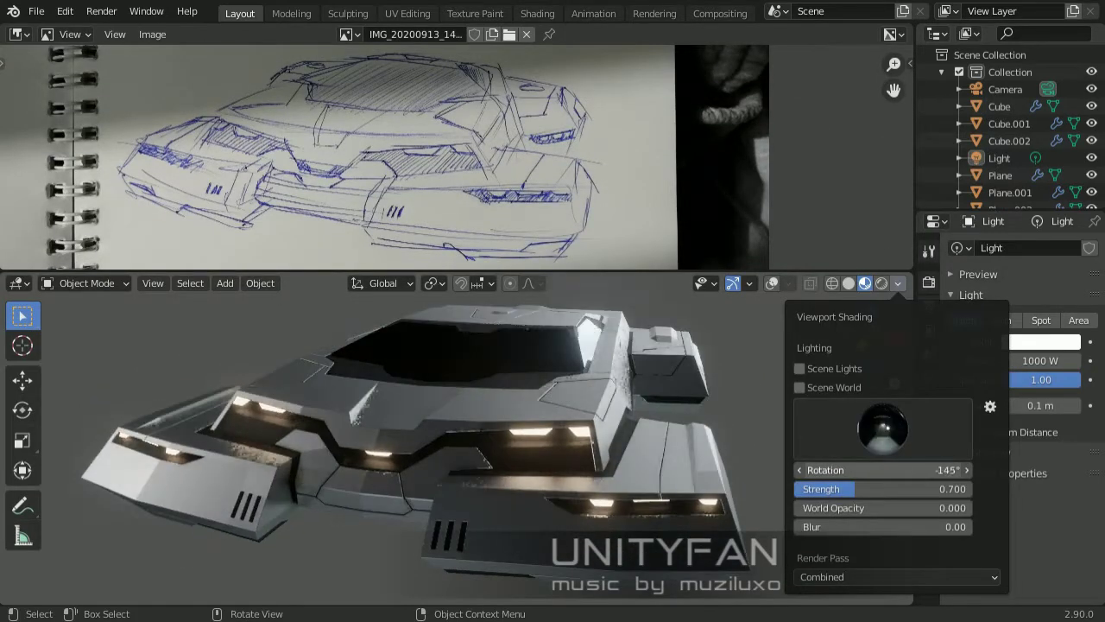
Set Plane.001's material roughness to 0.300 and adjust the environment rotation.
click(1010, 192)
click(929, 554)
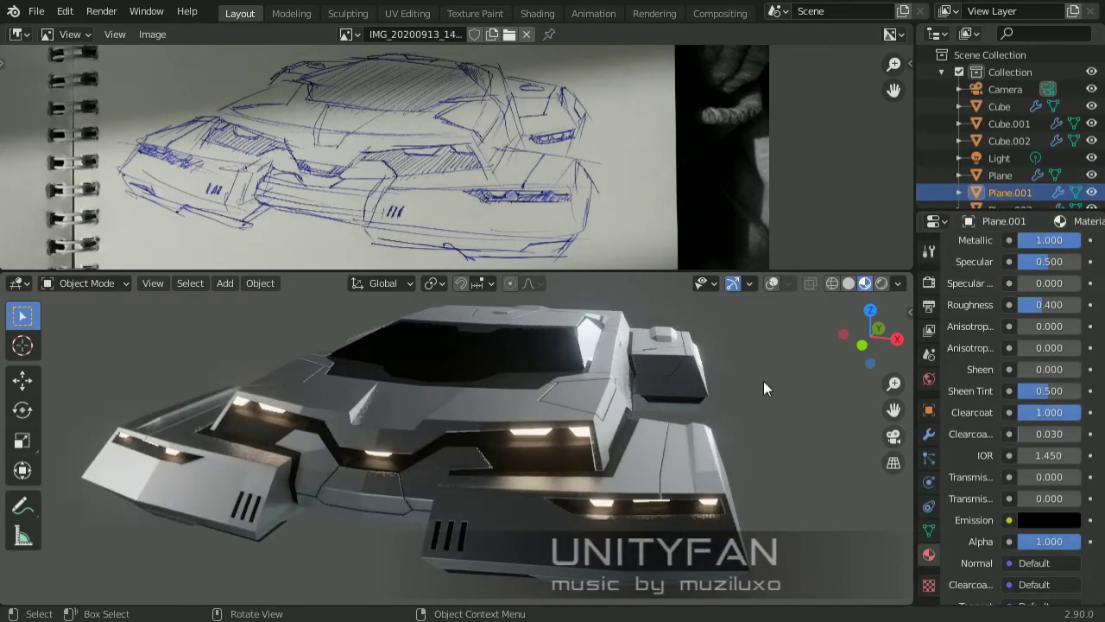
drag(1039, 305, 1019, 305)
click(898, 284)
mouse_move(863, 470)
mouse_down()
mouse_move(809, 470)
mouse_move(872, 470)
mouse_up()
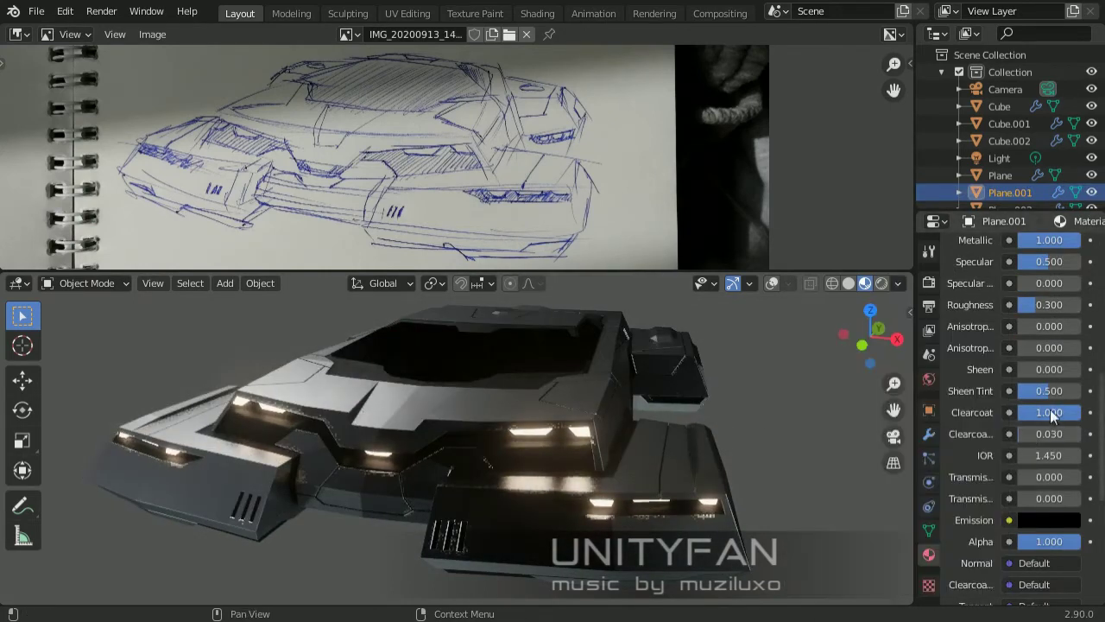
In Save As, navigate from the unityFAN favourite to Sci-Fi > sci-fi_vehicles > sci-fi_vehicle_020.
click(36, 11)
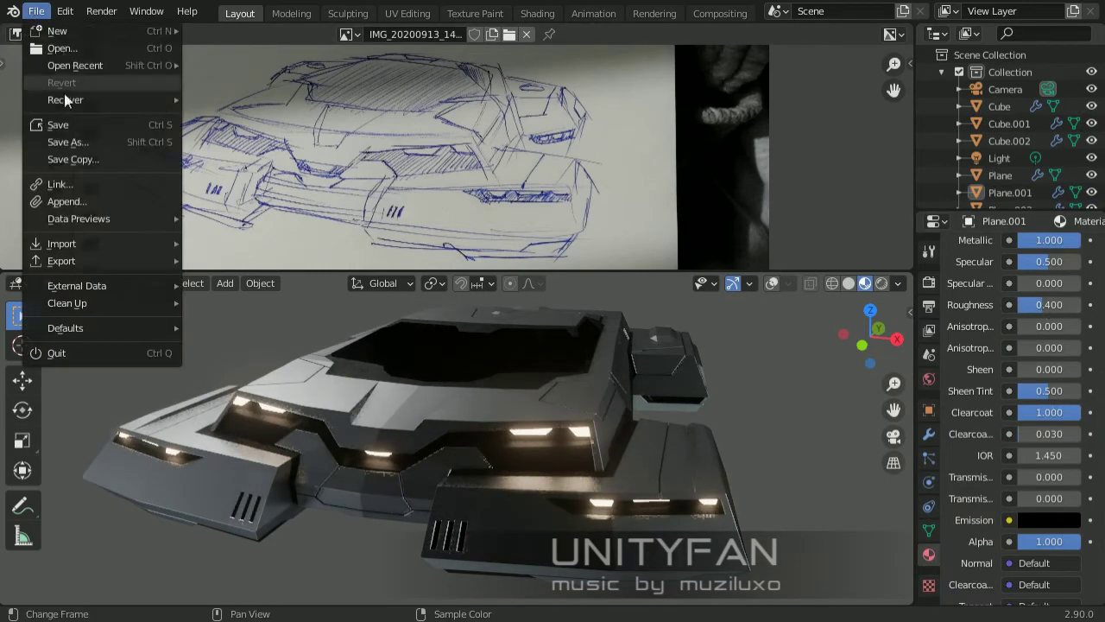
click(67, 126)
click(190, 421)
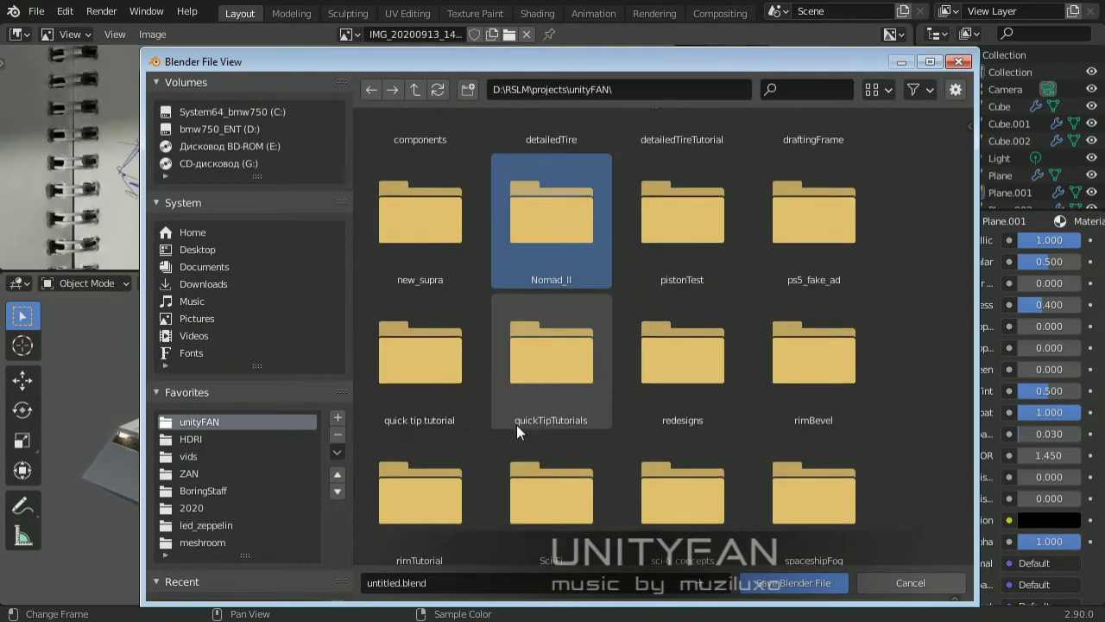
scroll(516, 425, down, 5)
double_click(518, 431)
double_click(791, 343)
scroll(465, 500, down, 10)
double_click(466, 500)
click(402, 582)
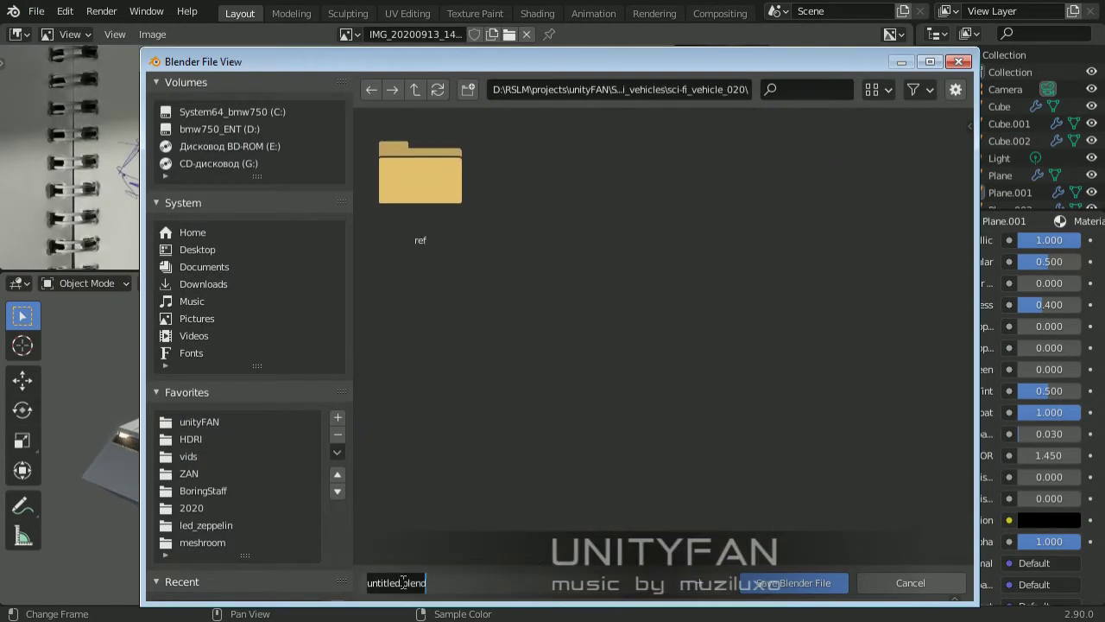